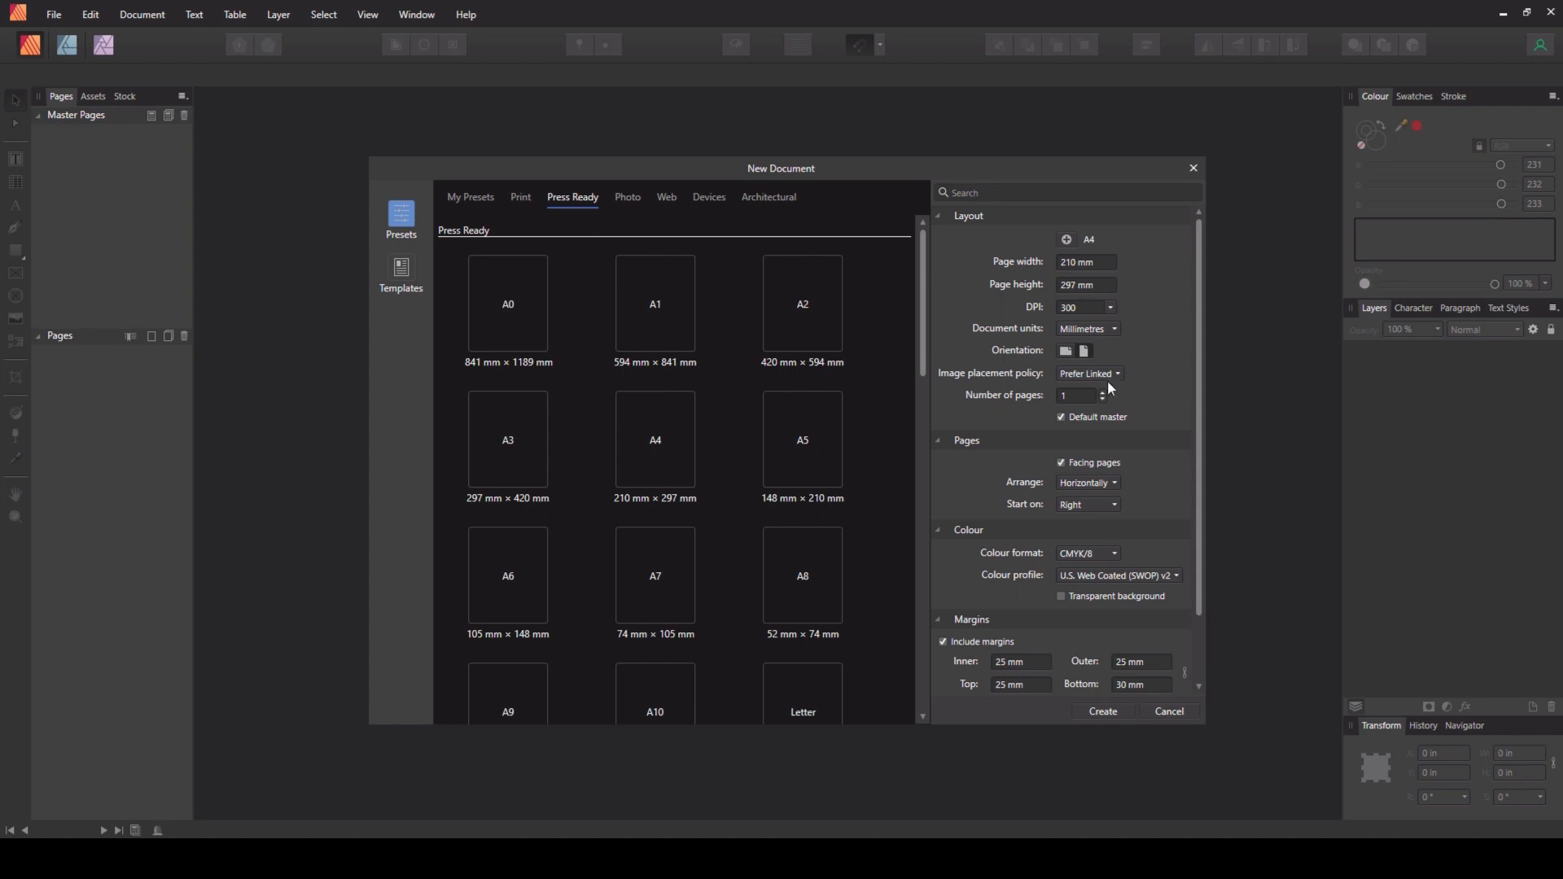
- Set the new document's units to inches and the page size to 8.5 by 11 inches
click(1103, 332)
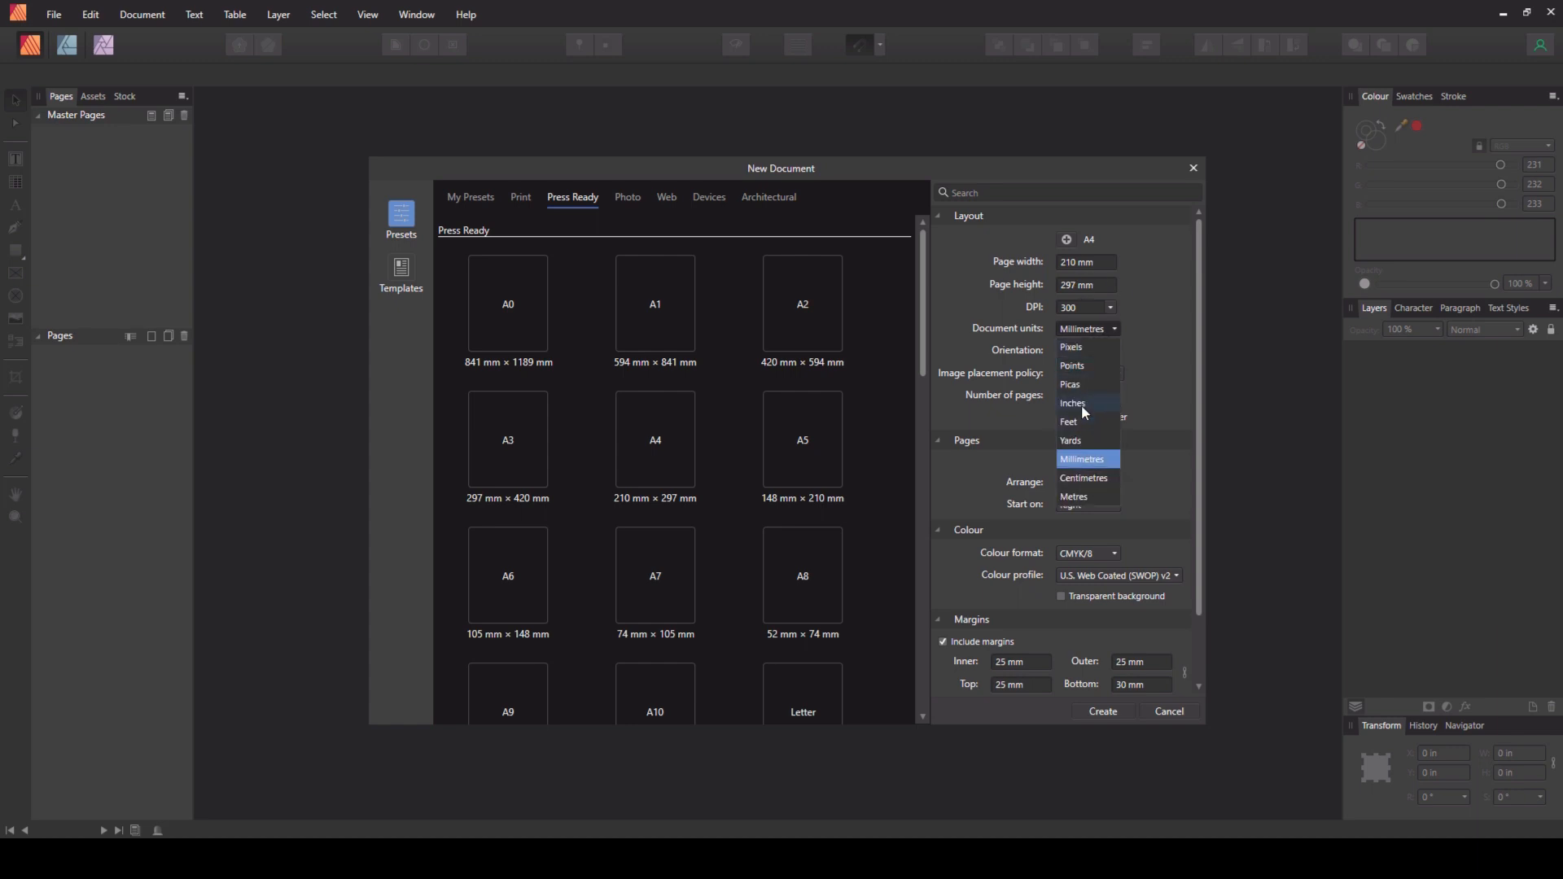
click(1081, 403)
click(1087, 259)
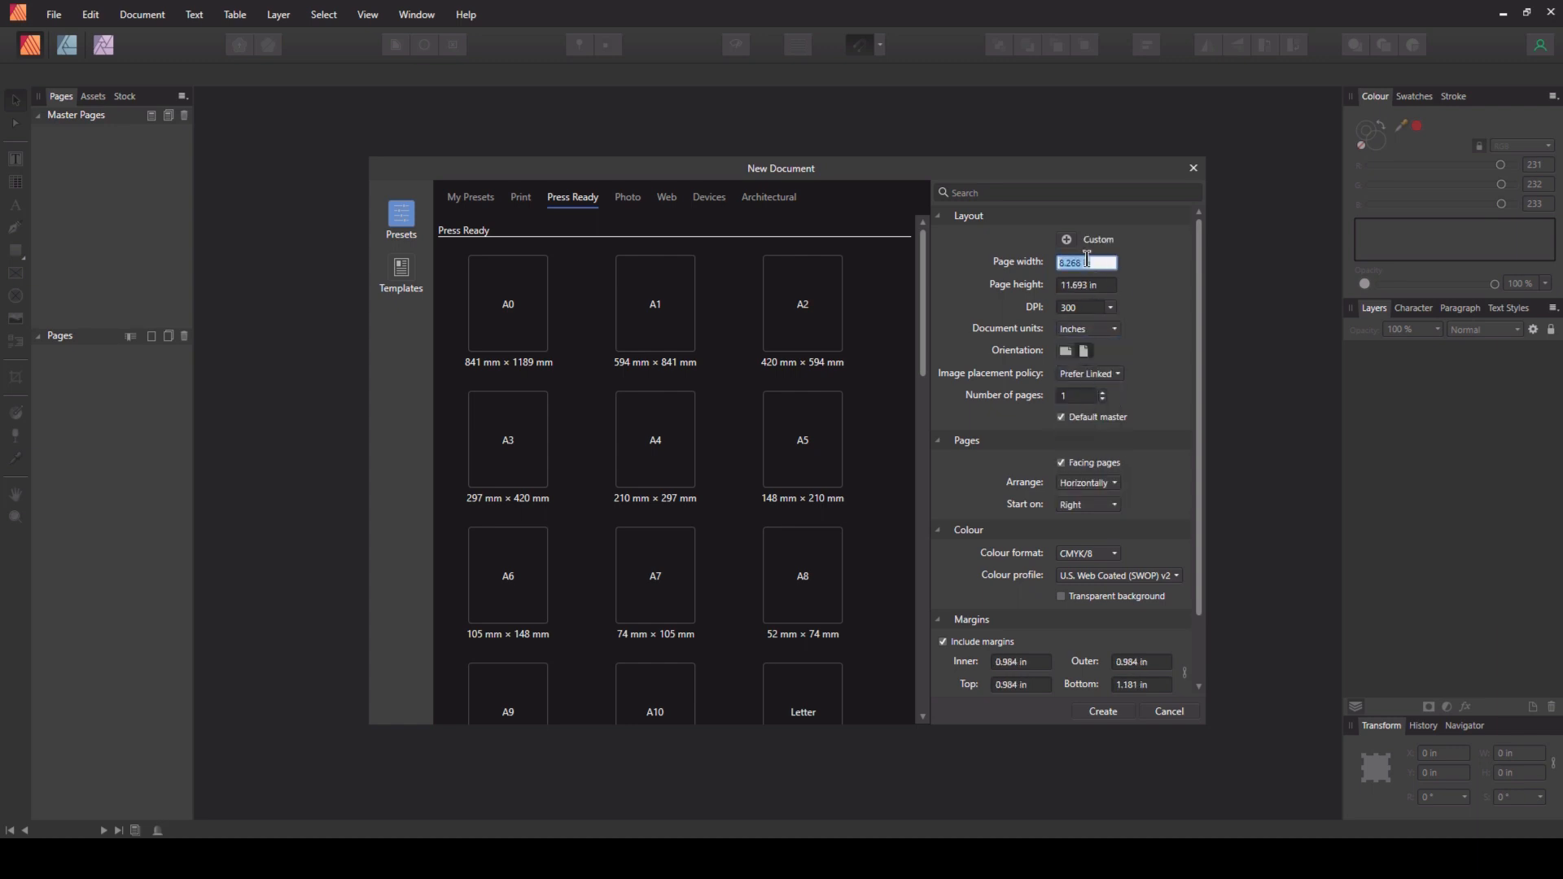
text(811)
key(Tab)
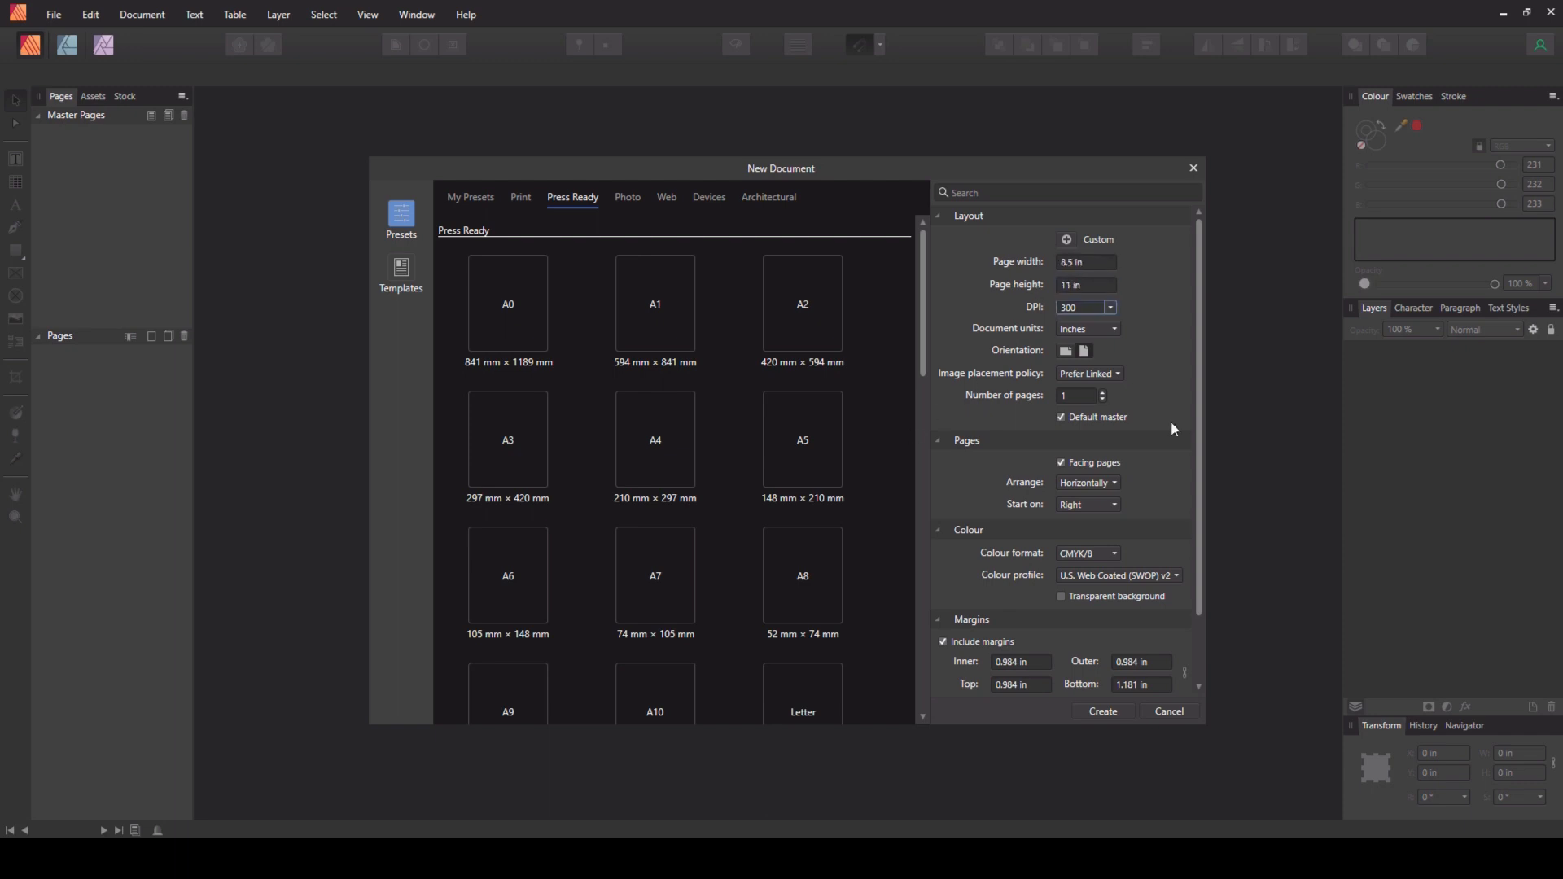
- Set the margins to 0.325 in inner and 0.25 in outer, top and bottom
scroll(1199, 426, down, 3)
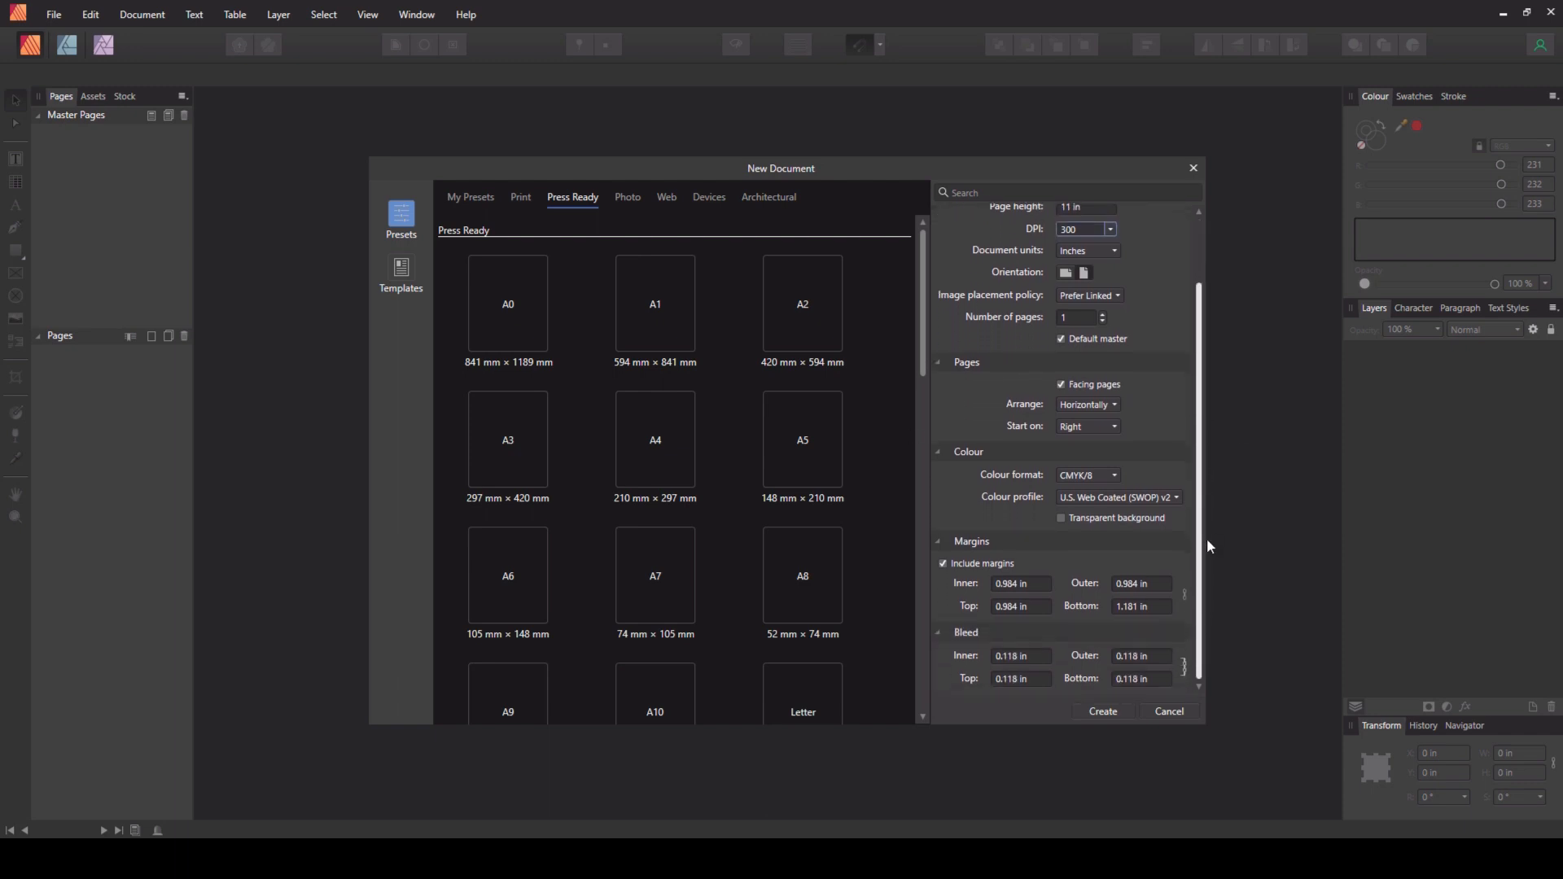
click(1011, 586)
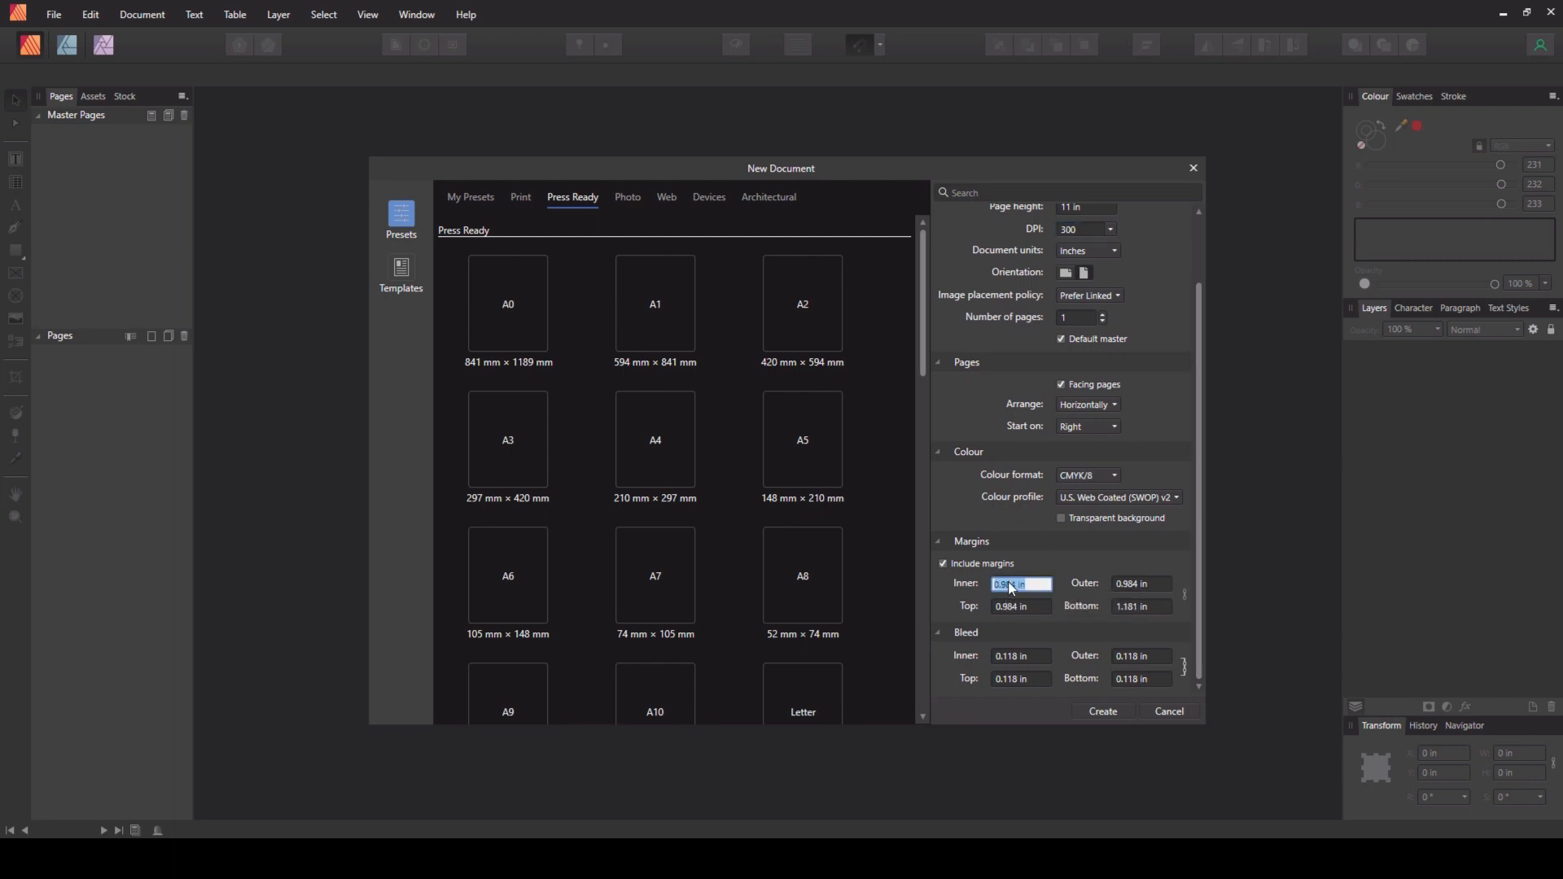
text(.325)
key(Tab)
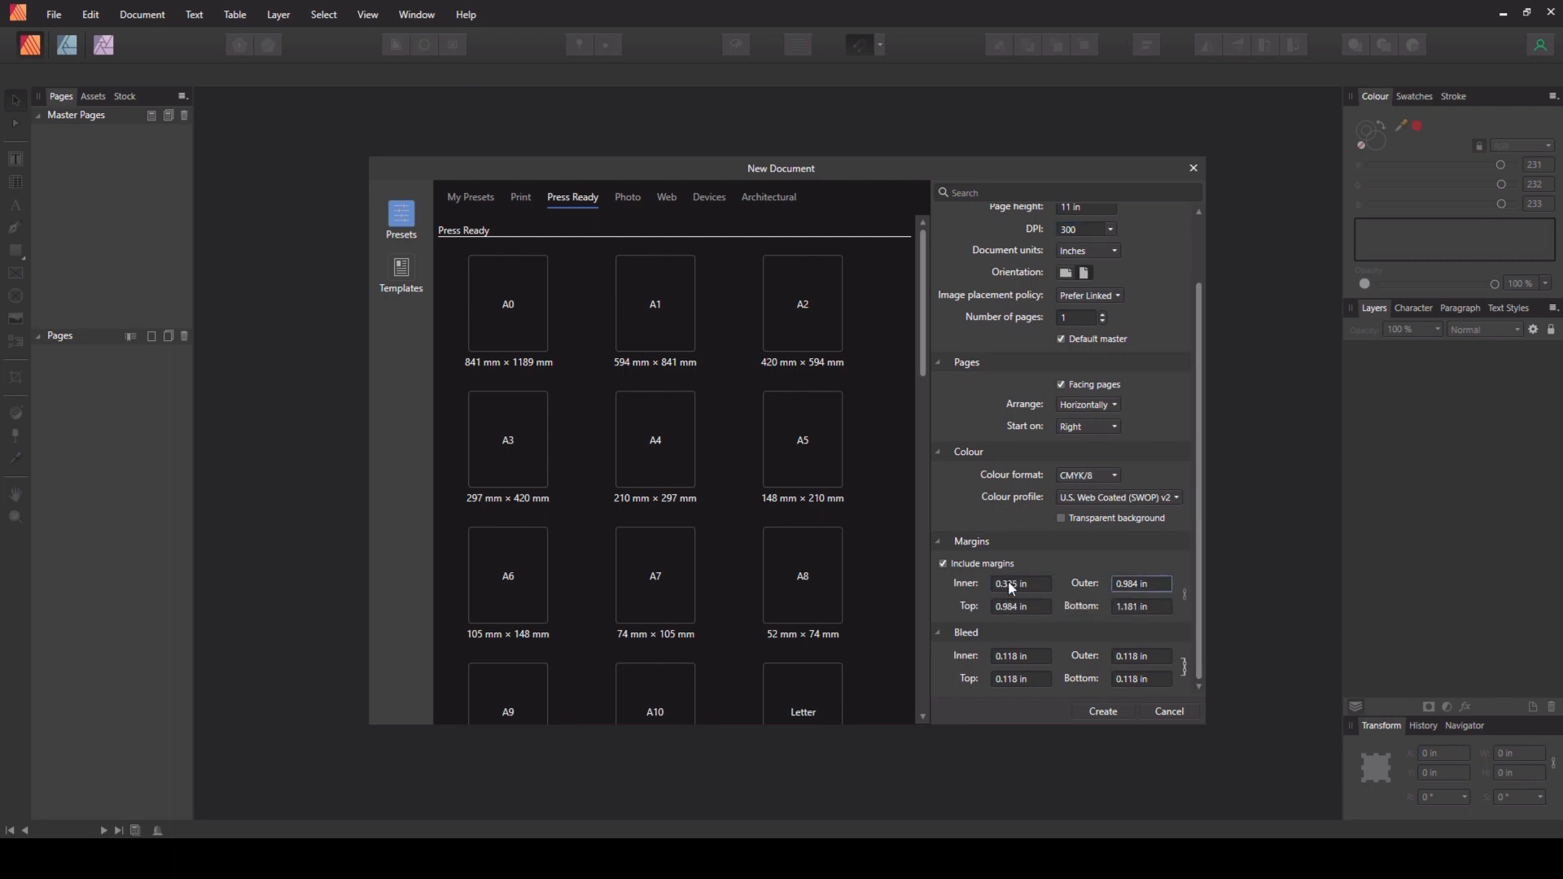
key(Tab)
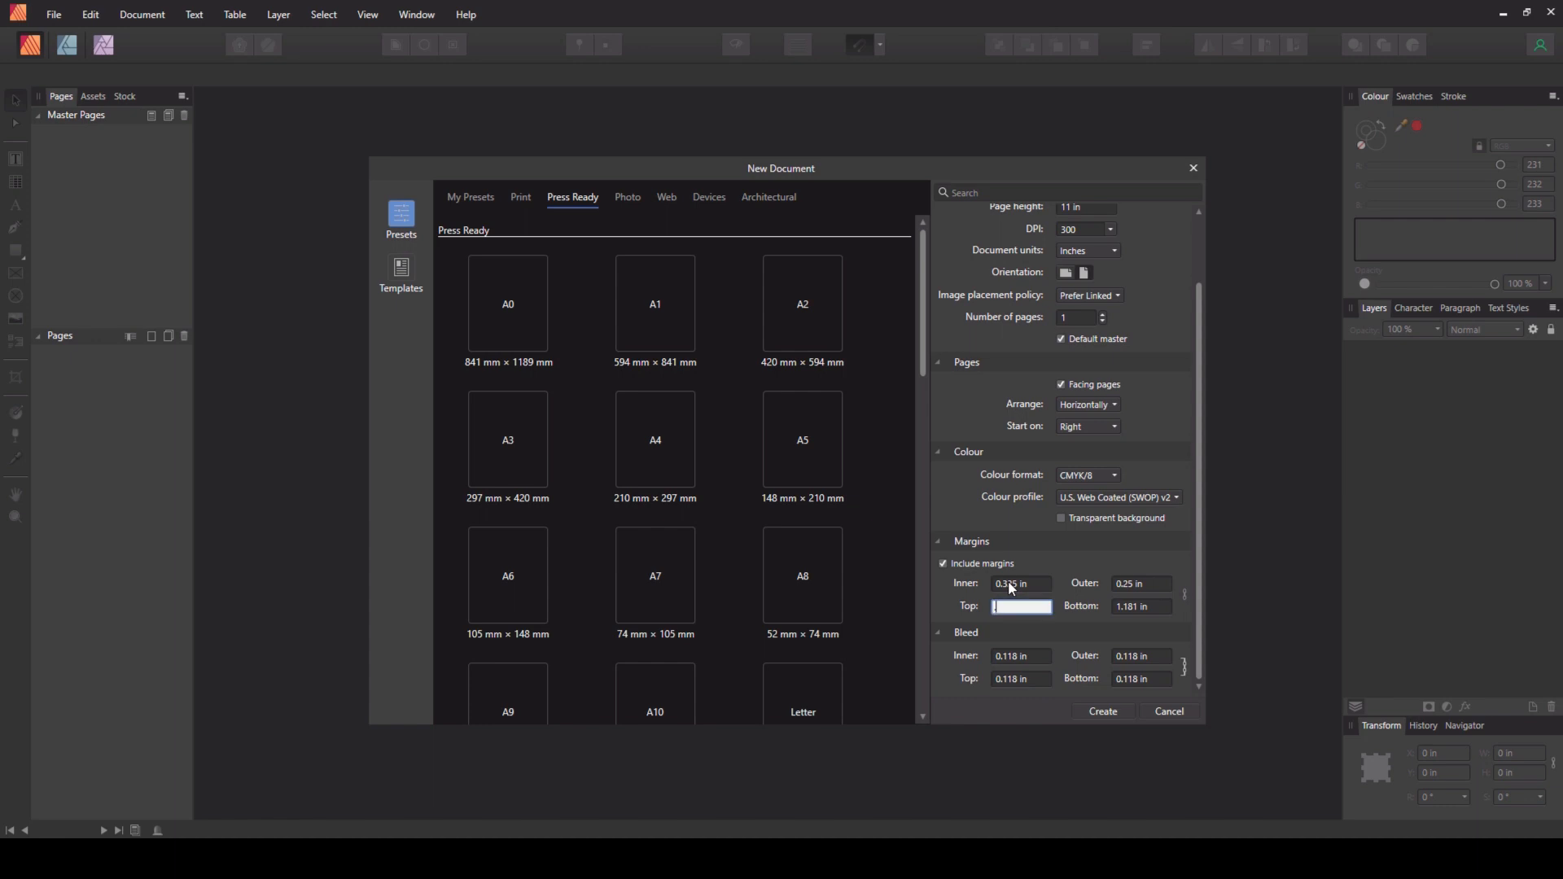
key(Tab)
text(.25)
key(Tab)
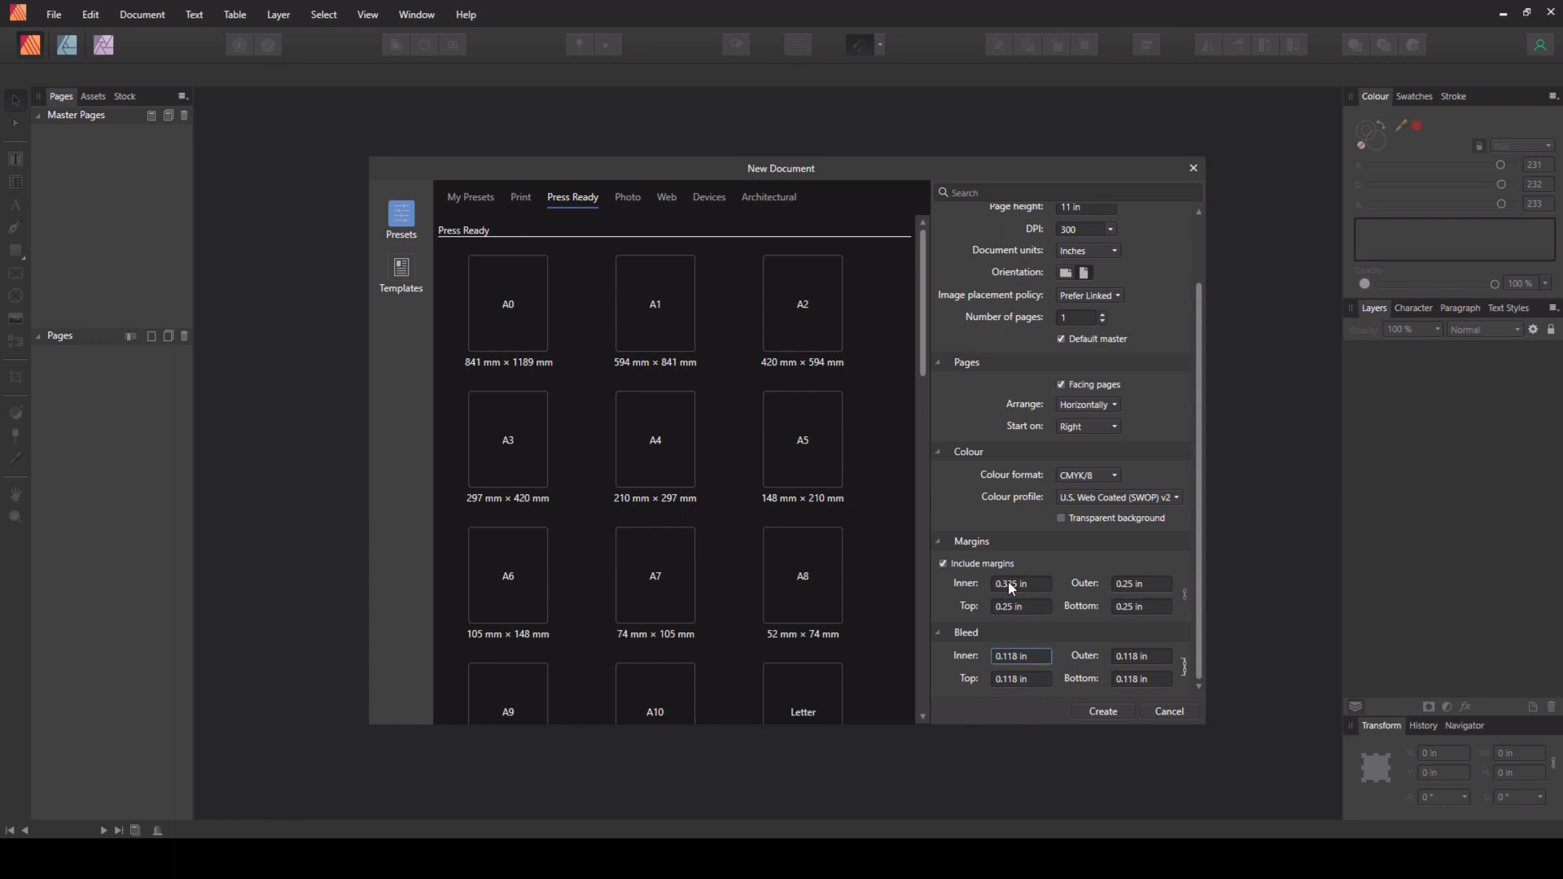
- Set the bleed to 0.125 in, unlink it, set the inner bleed to 0, and create the document
text(.125)
key(Tab)
click(1185, 668)
click(1036, 658)
key(BackSpace)
text(0)
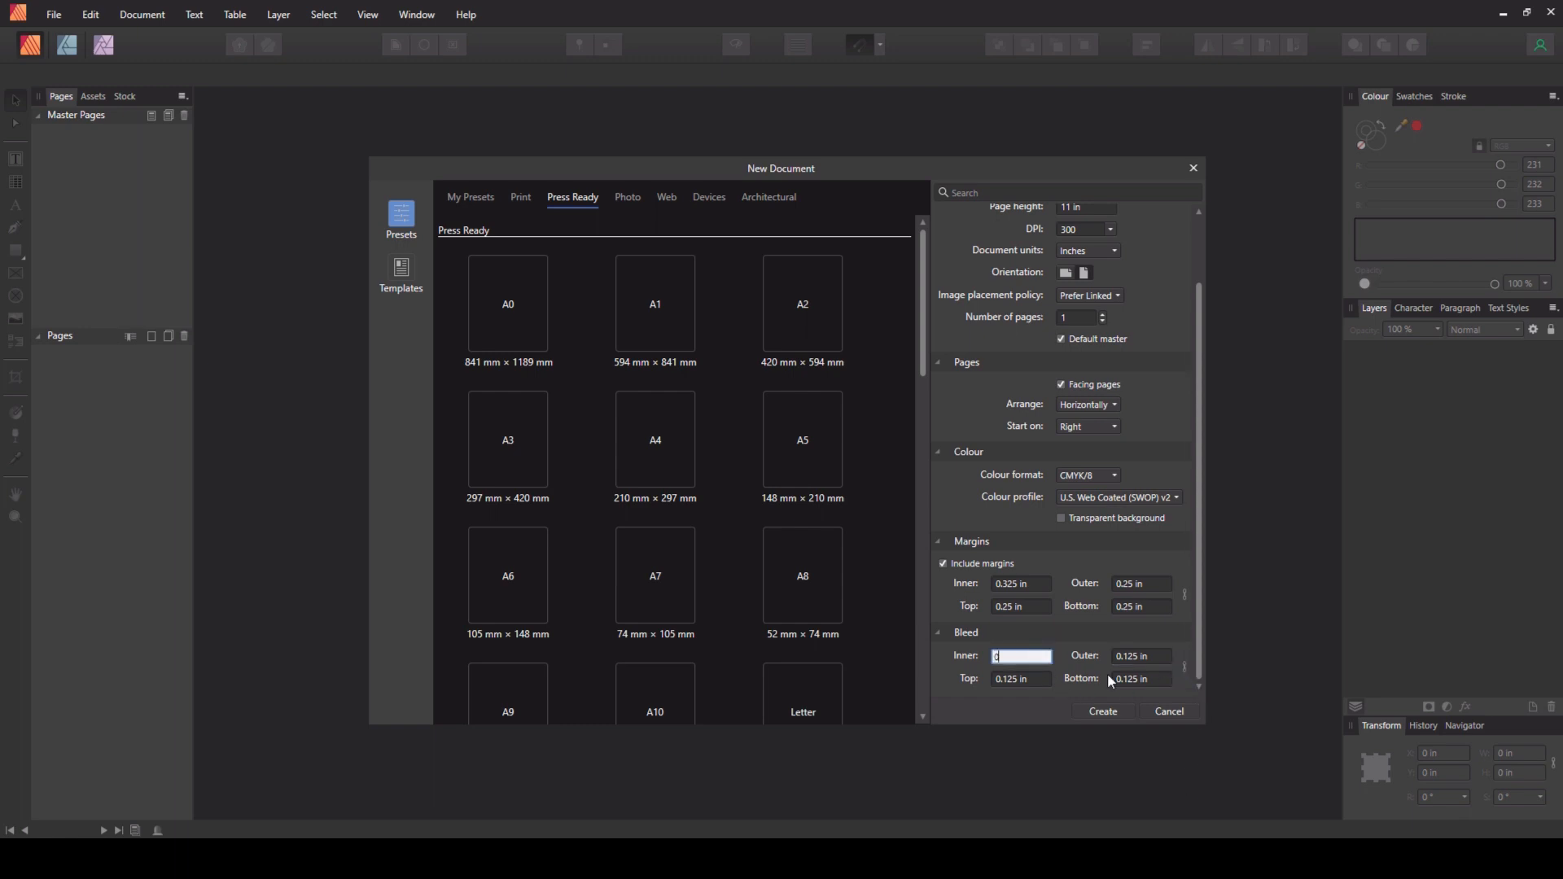
click(1103, 712)
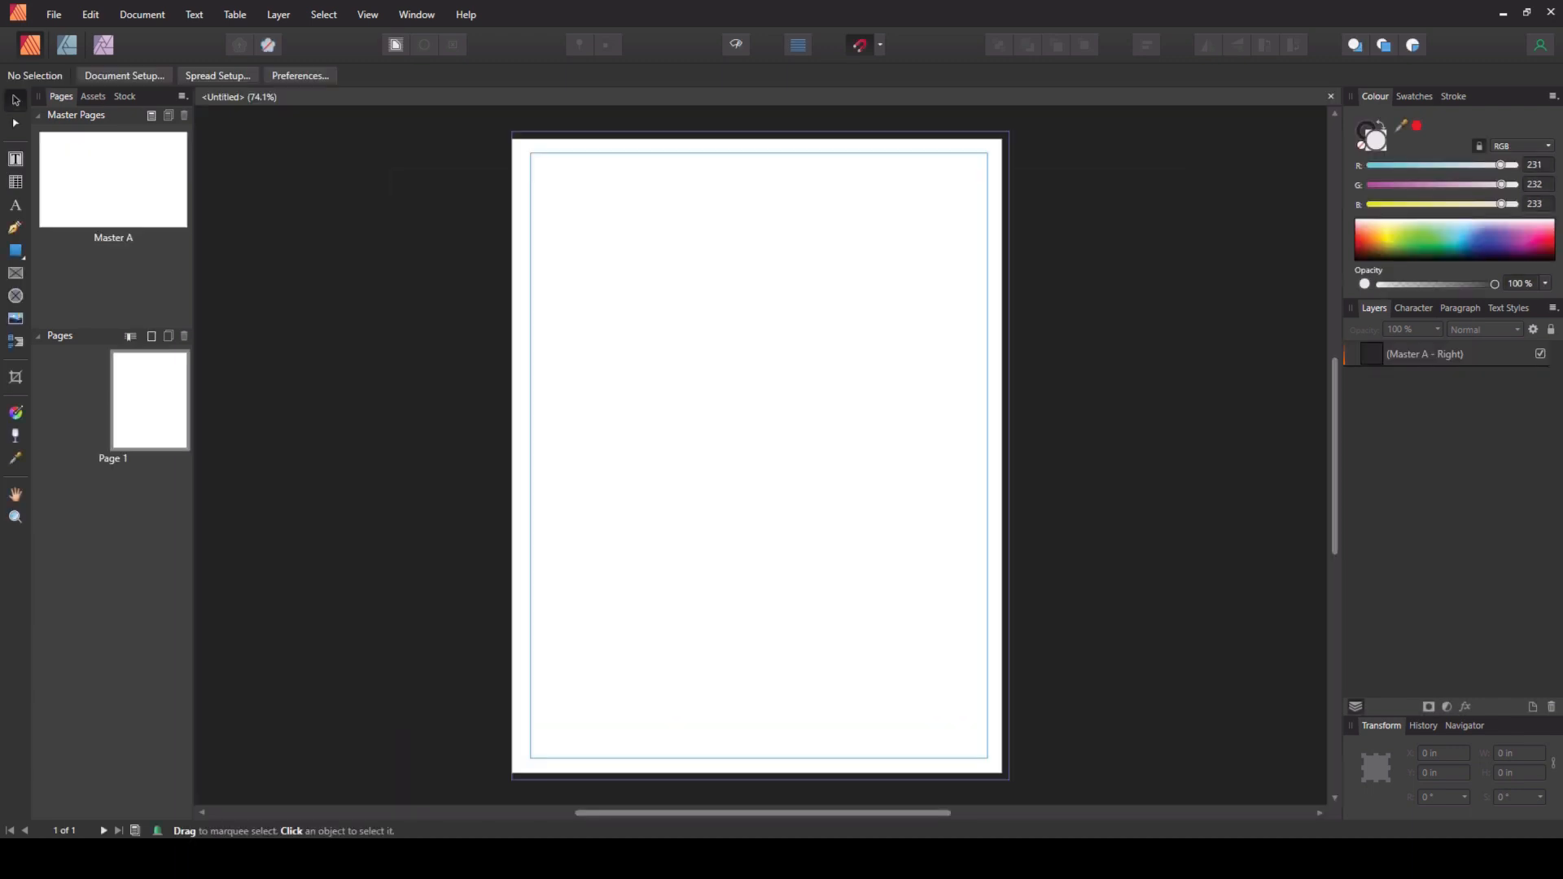
- Open Master A for editing
double_click(76, 167)
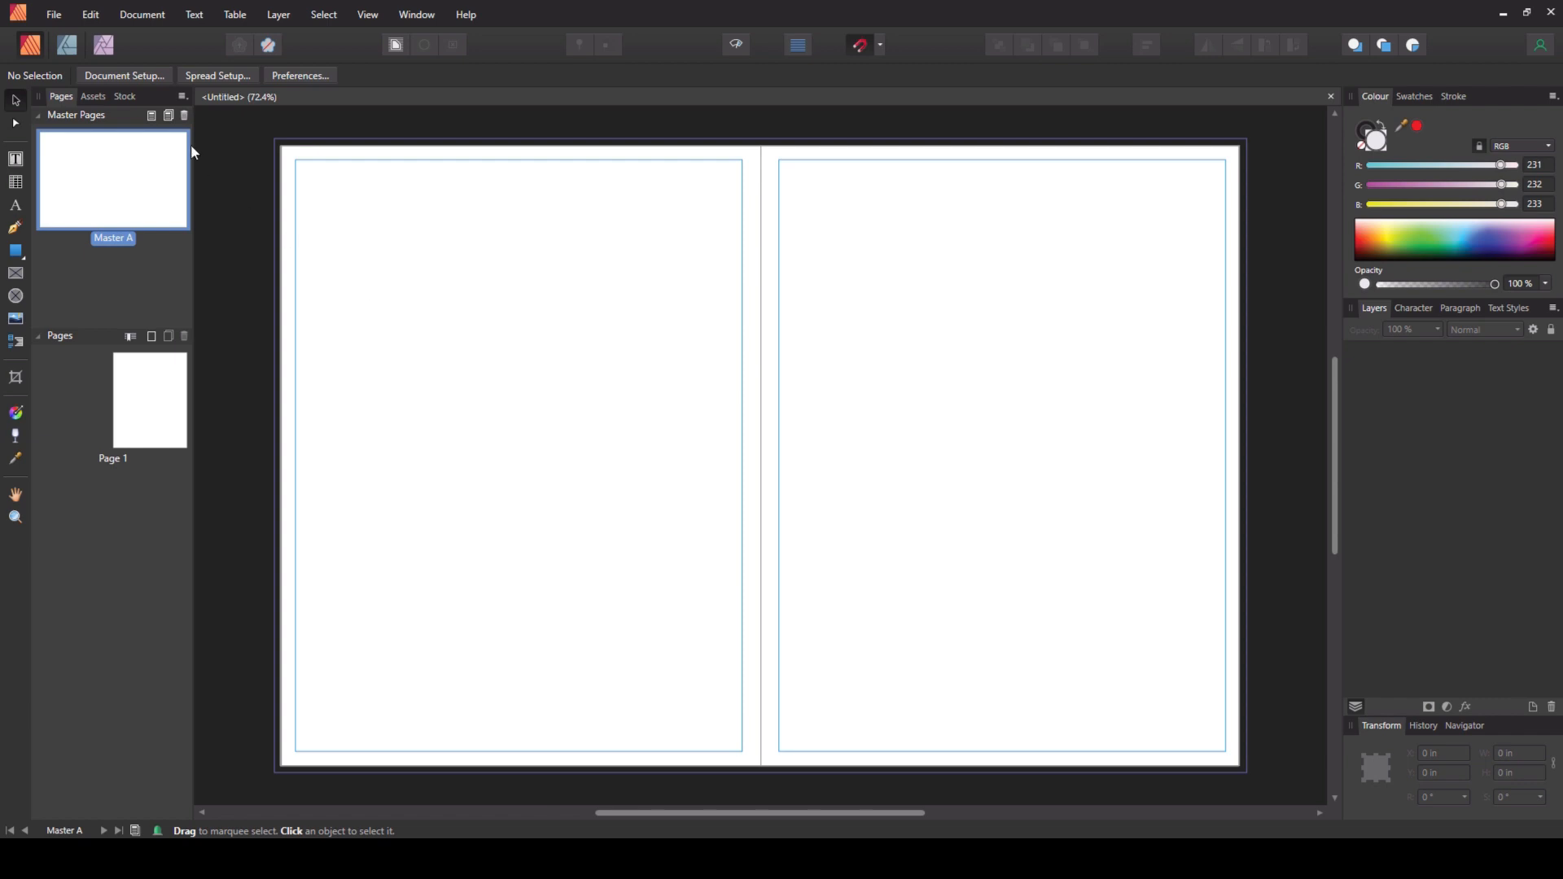
click(53, 15)
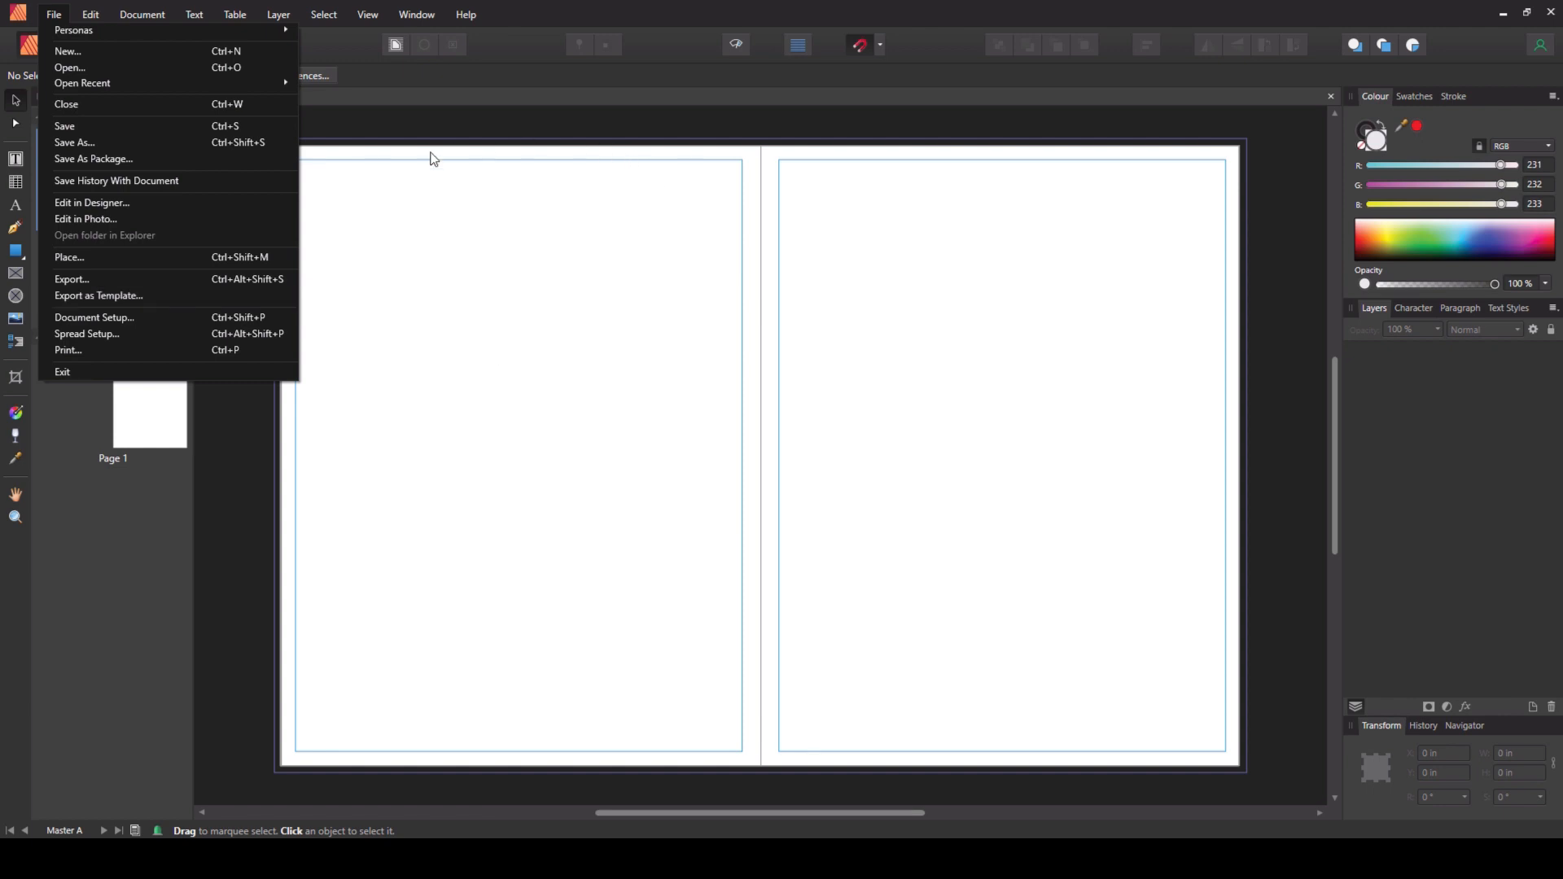
click(394, 137)
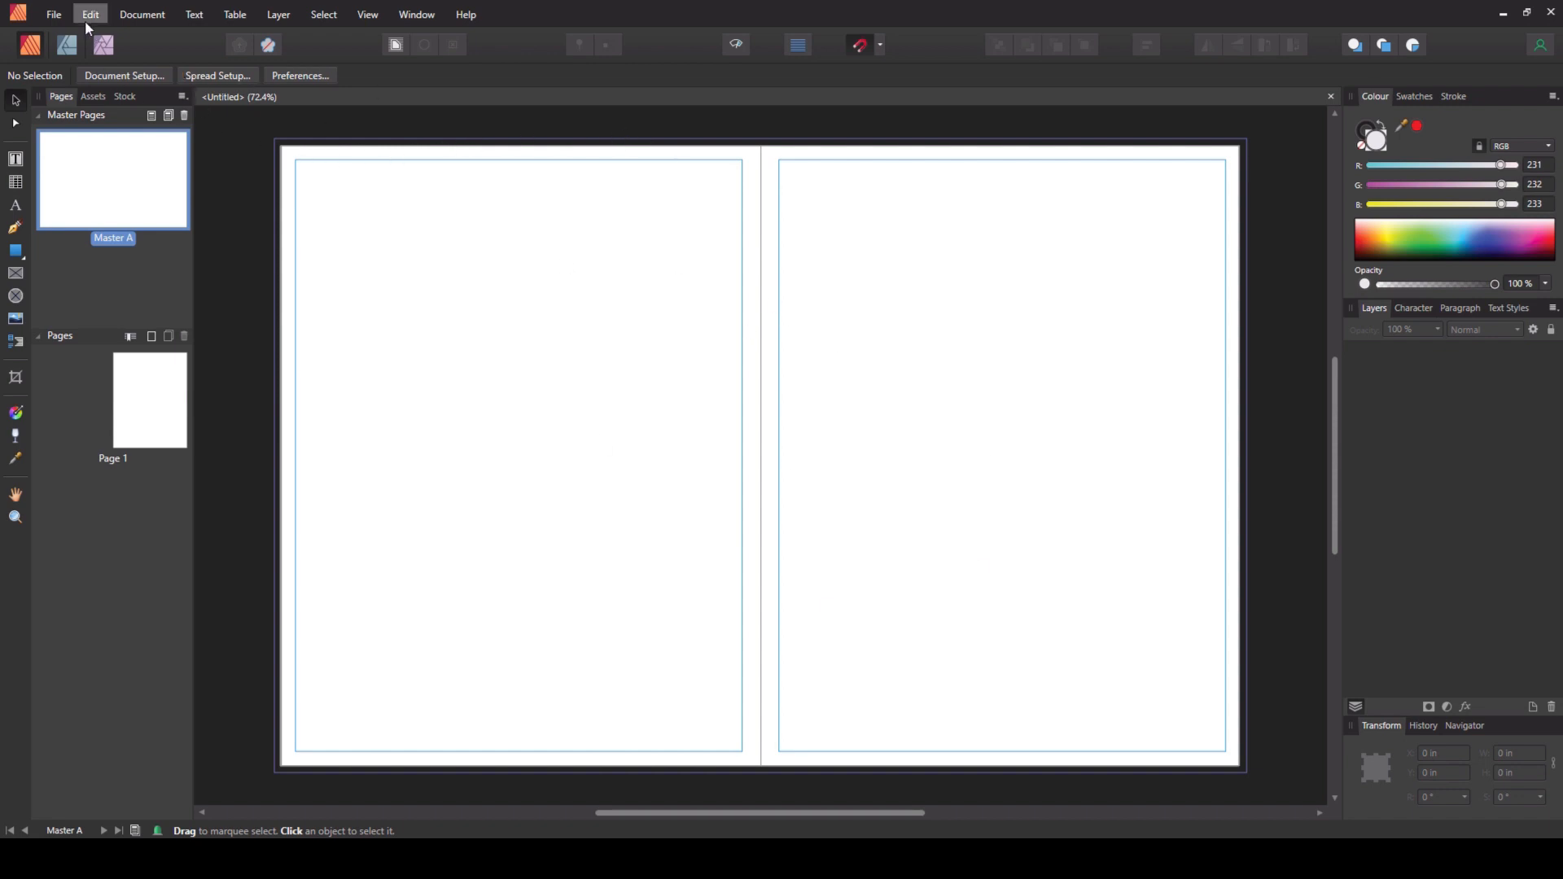
- Look through the saved templates in the New Document dialog, then close it
click(57, 16)
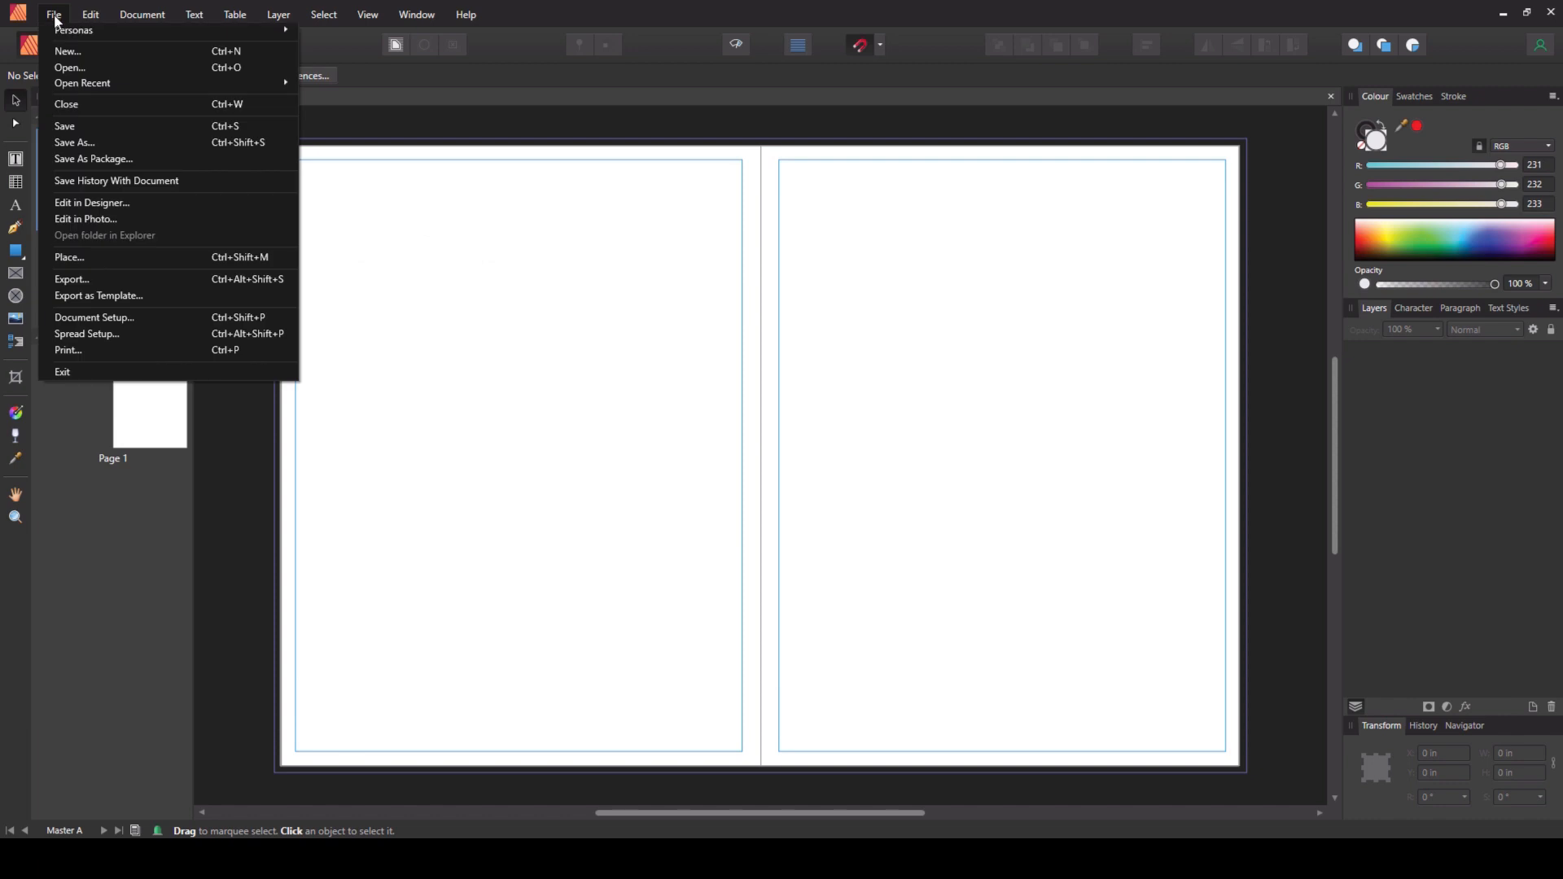
click(69, 47)
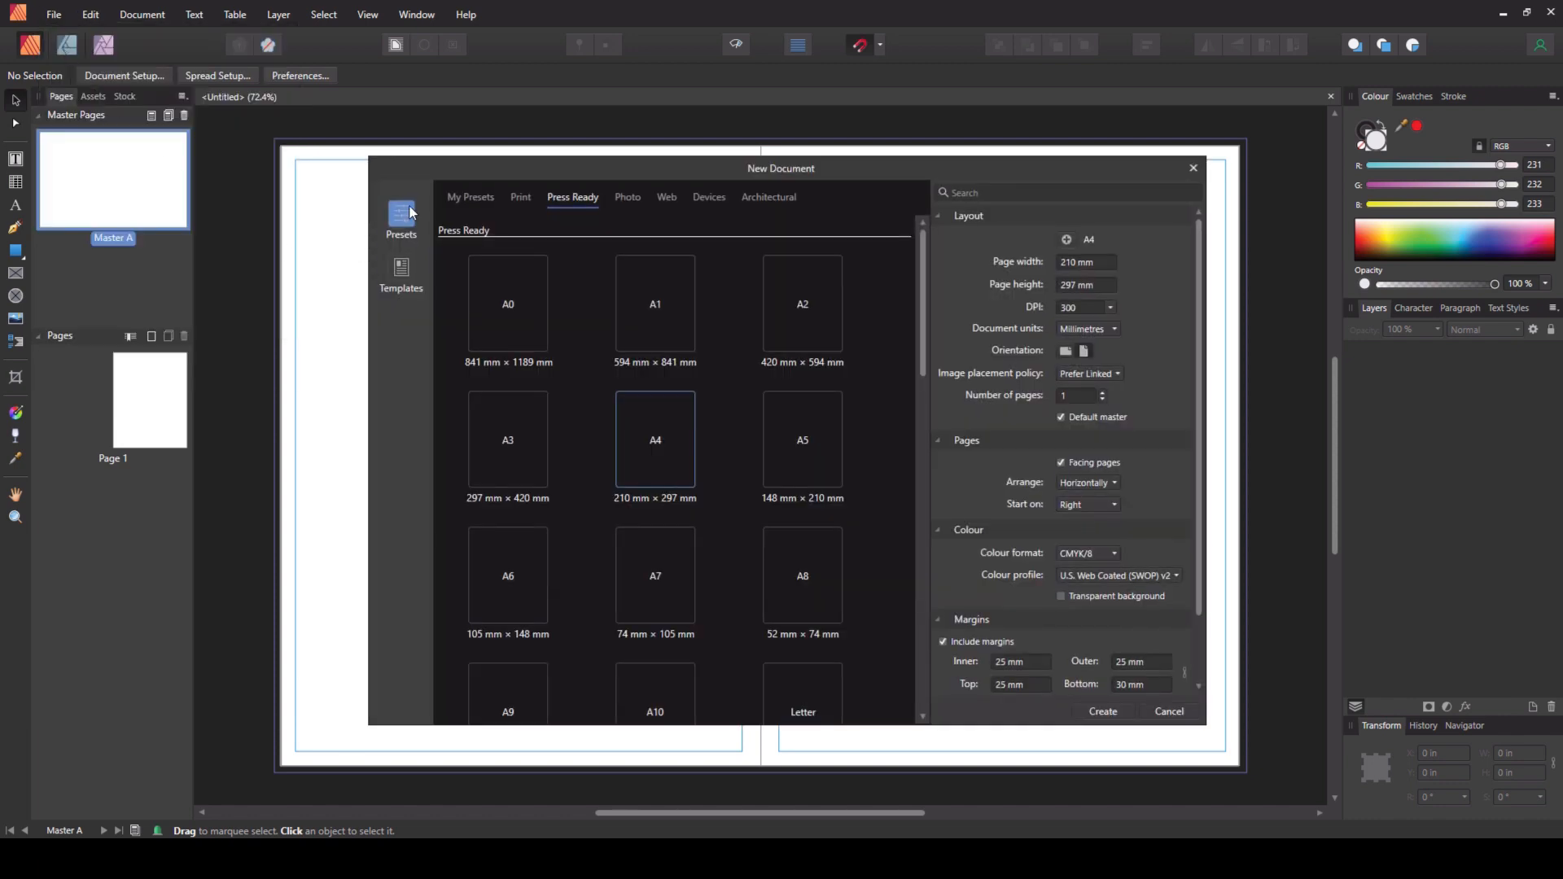
click(401, 276)
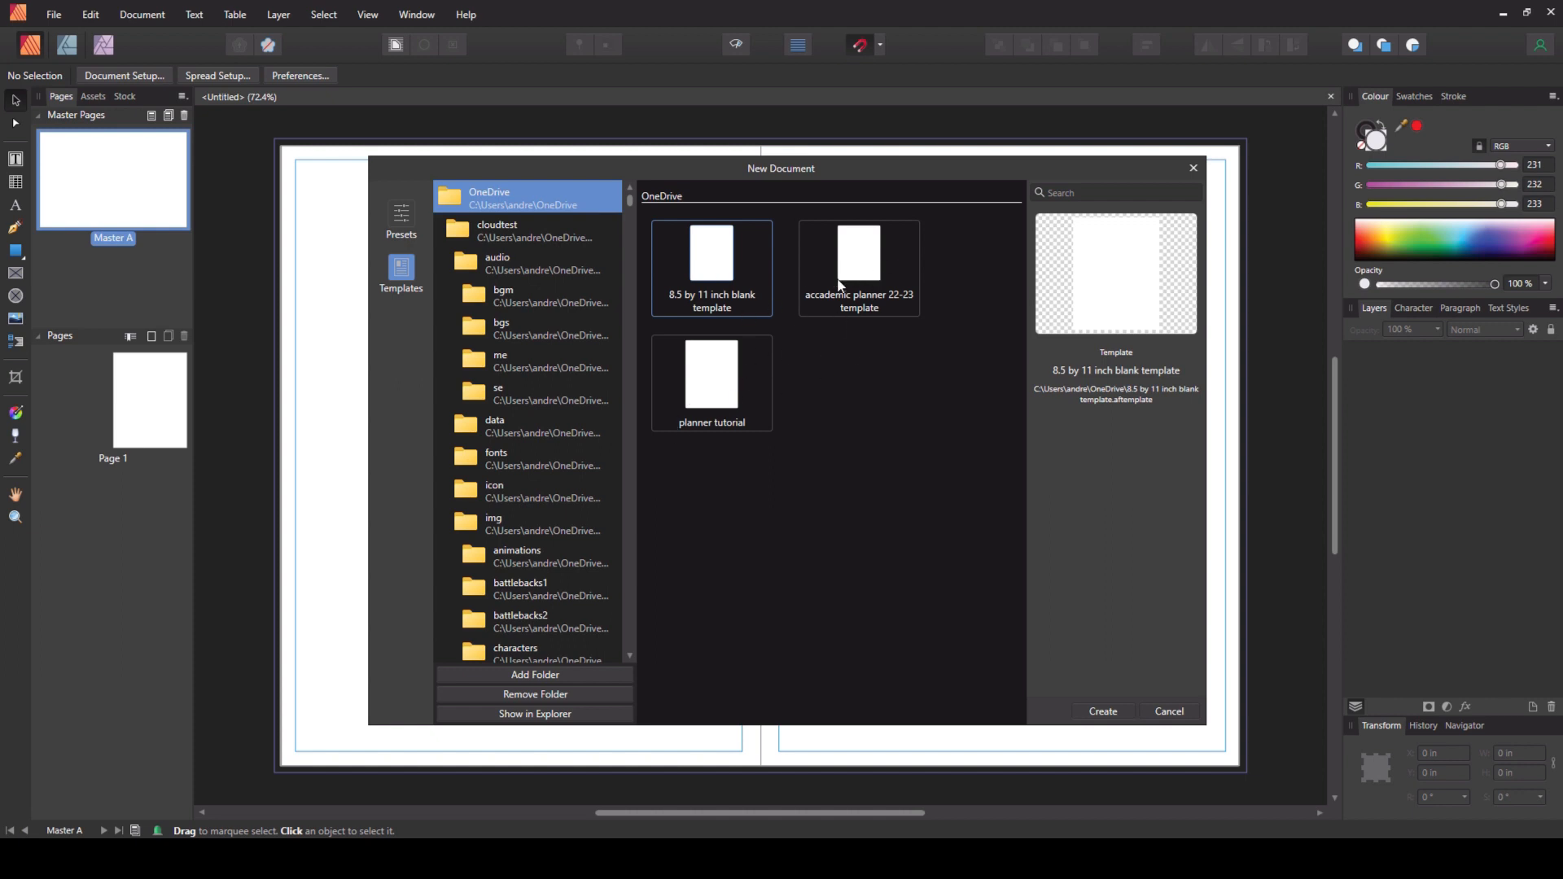
click(1193, 168)
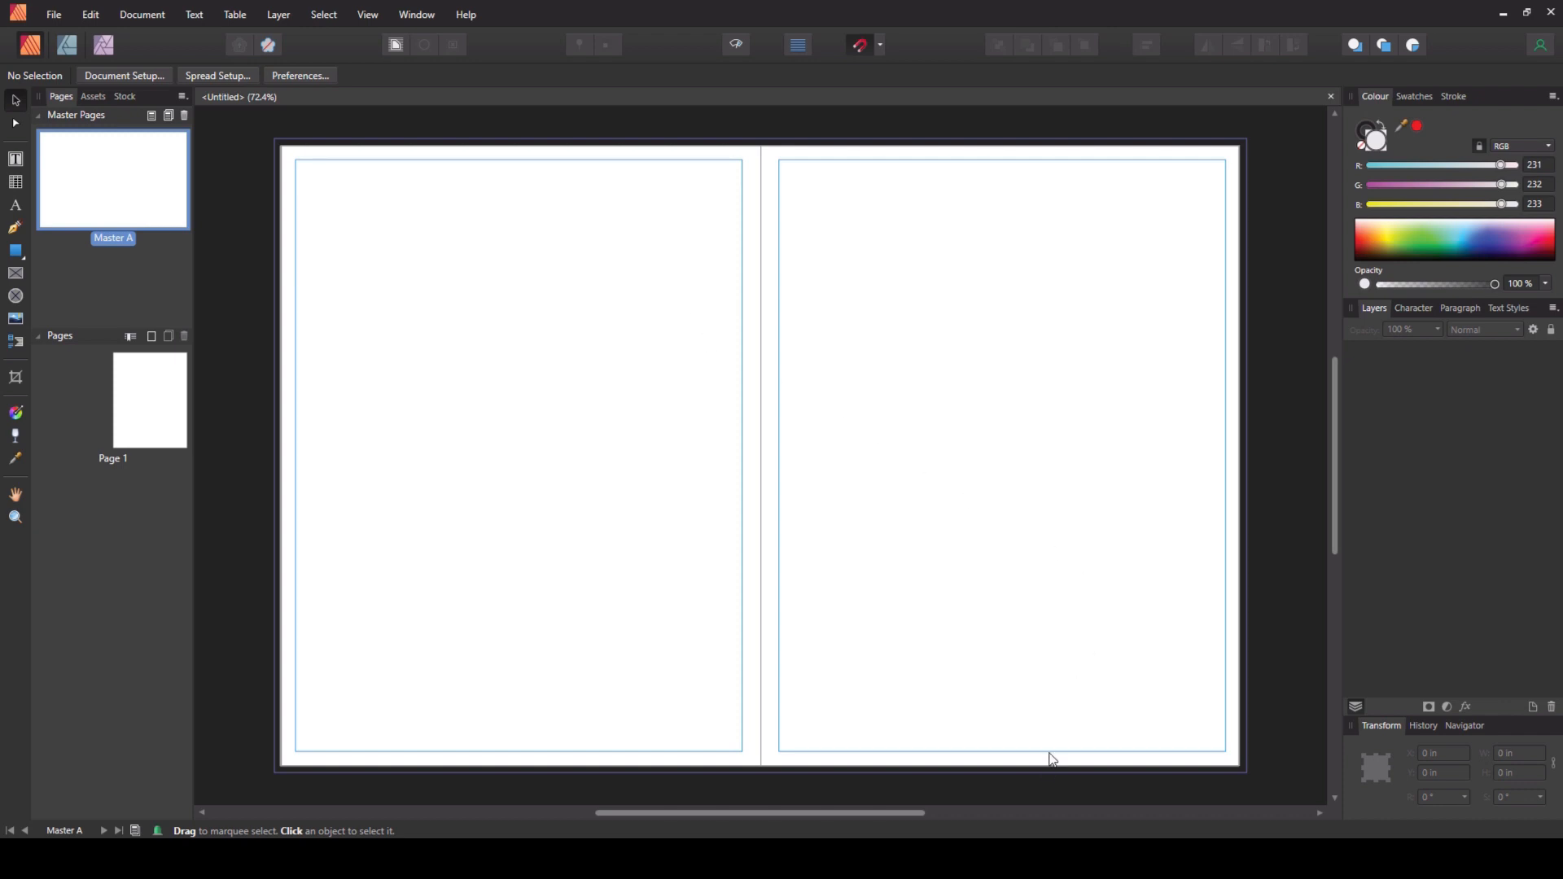
- Switch to Excel and review the 2023, 2022, 22-23 academic and 22-23 at a glance sheets of the planner data workbook
click(977, 766)
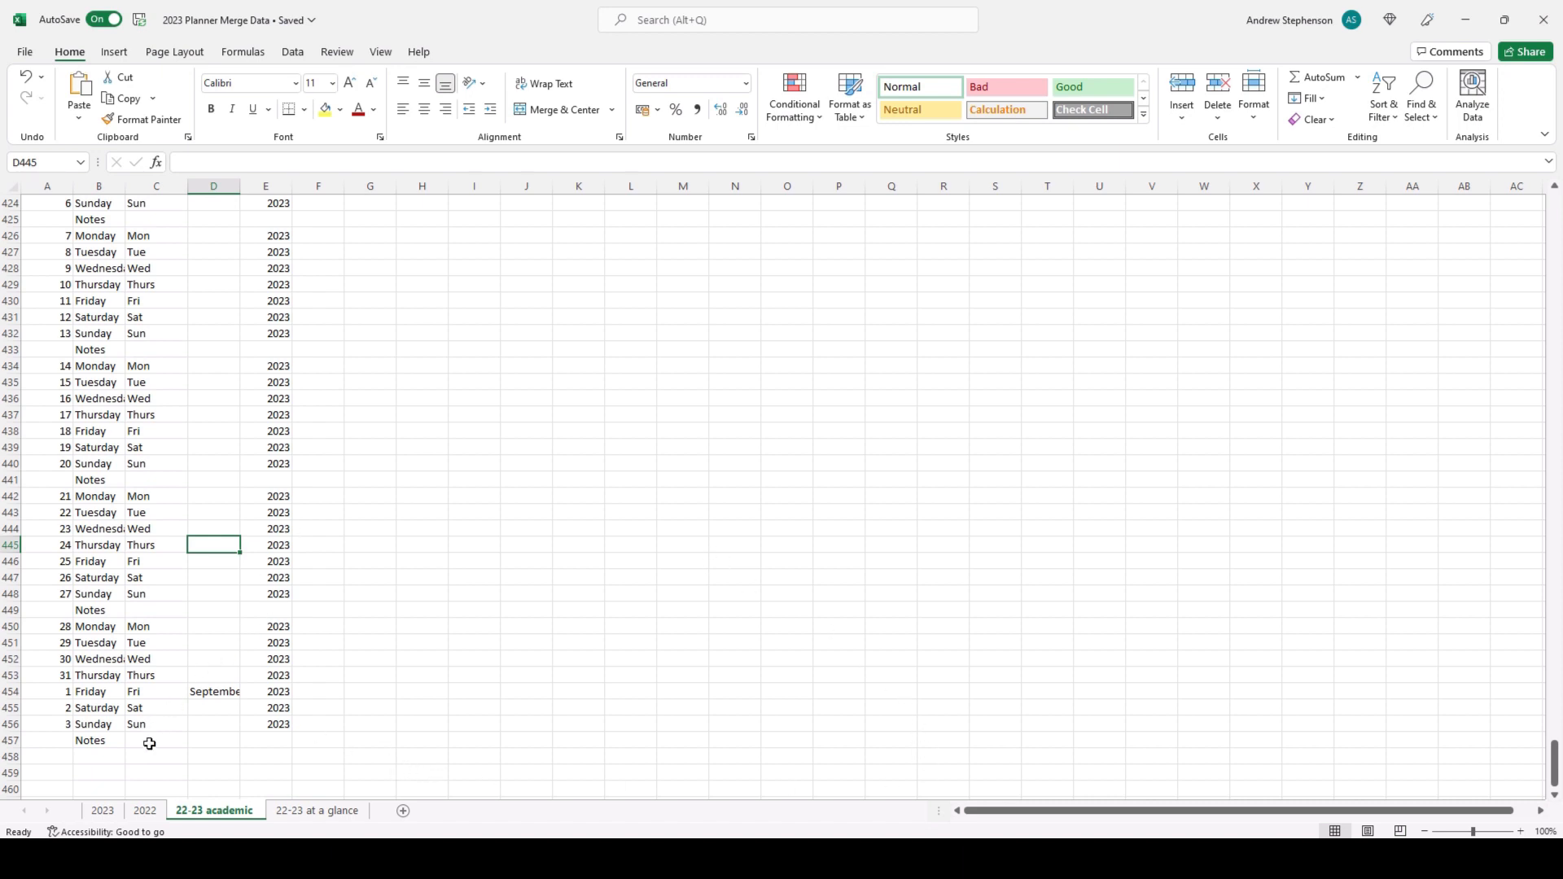
click(119, 812)
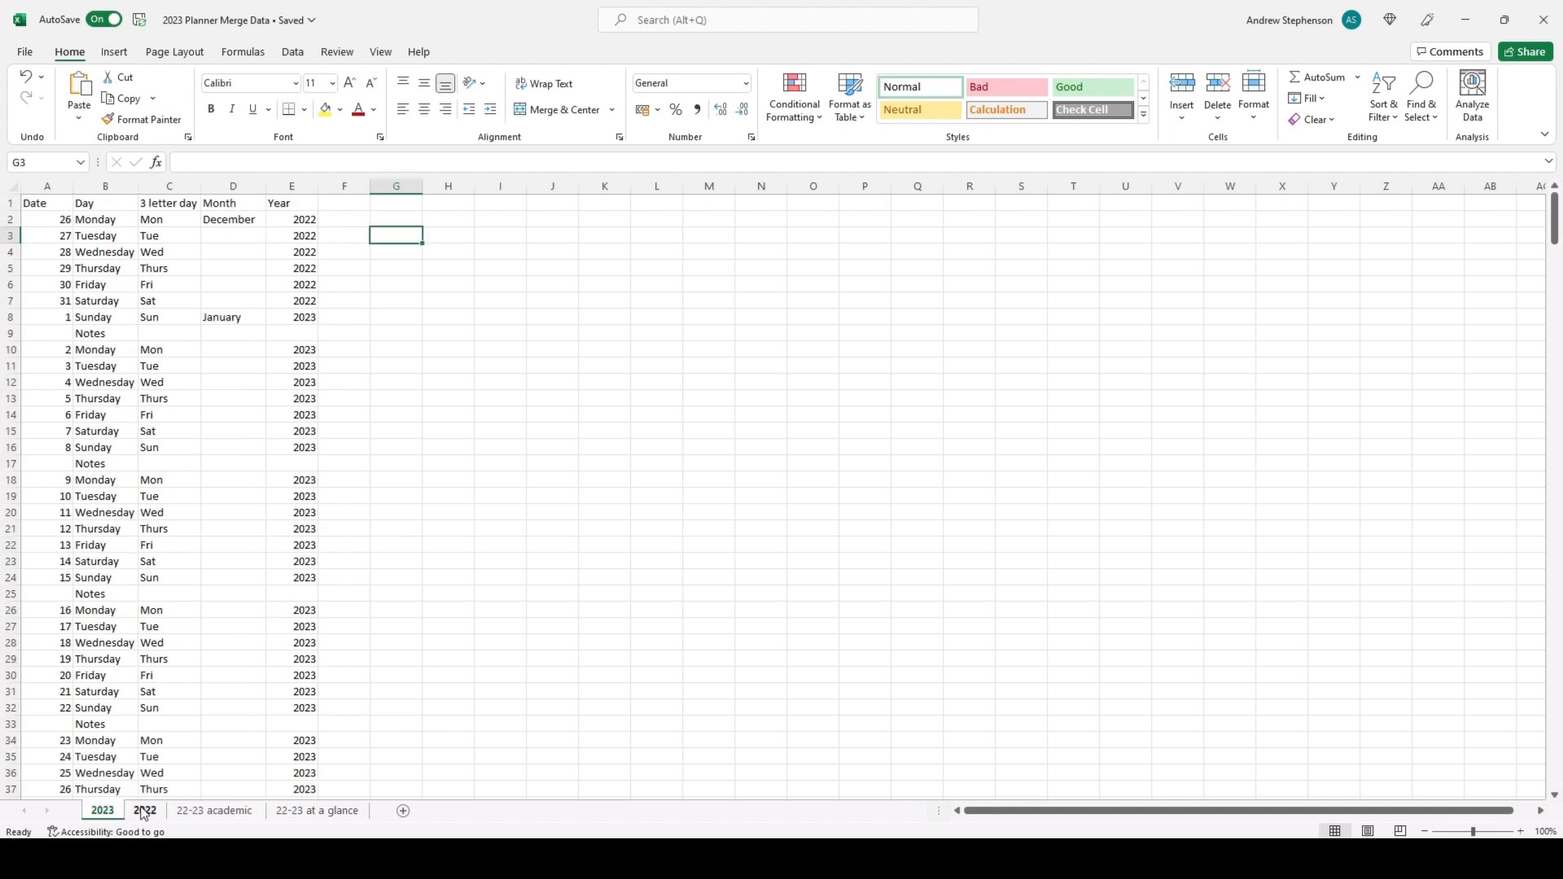
click(144, 811)
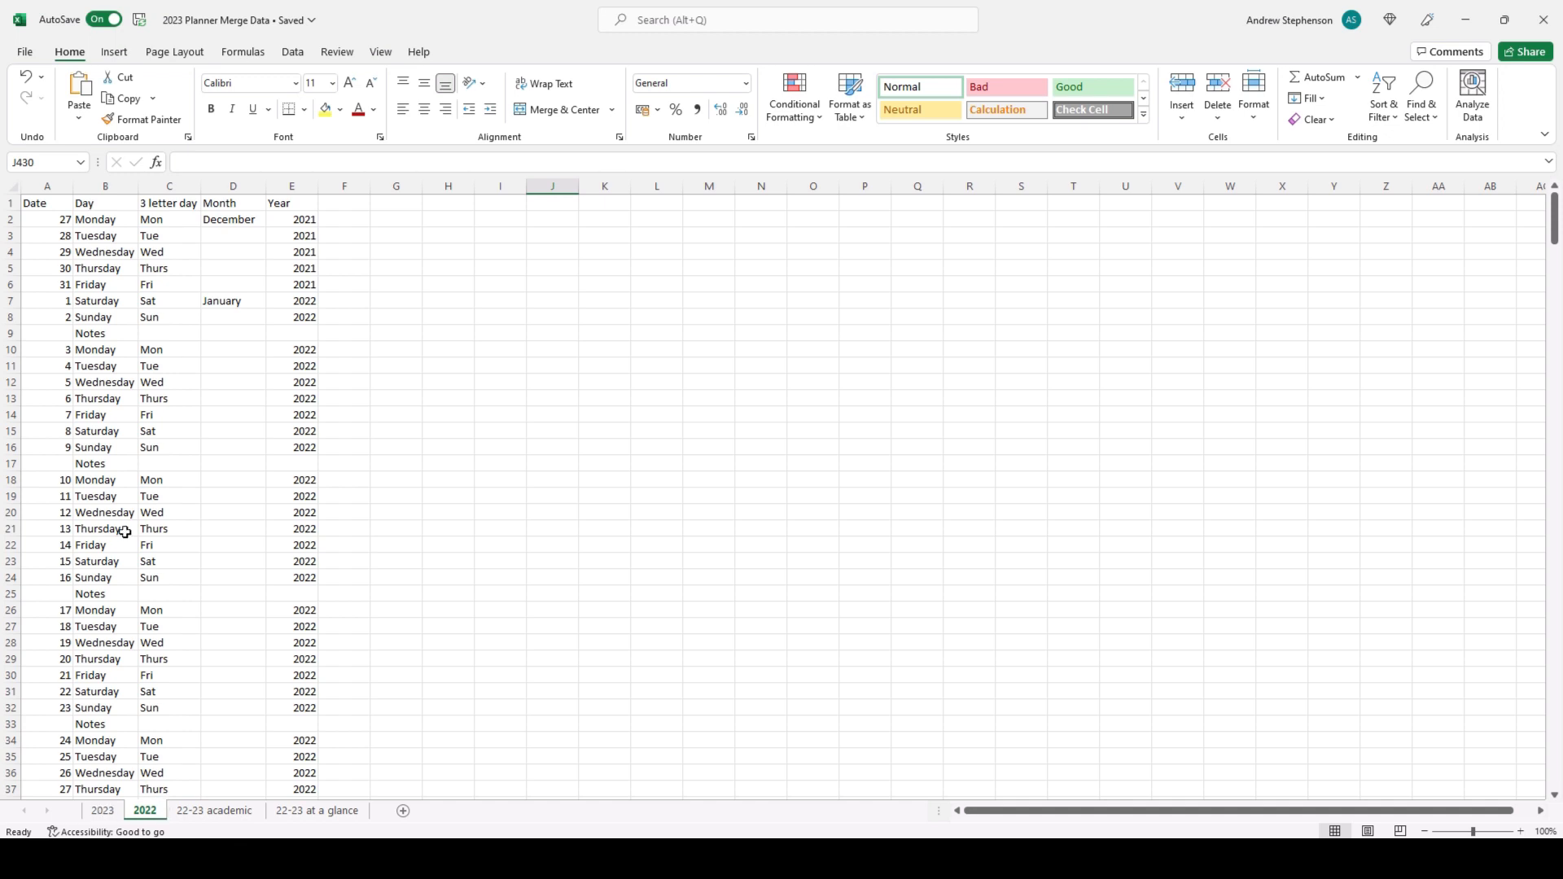
click(116, 811)
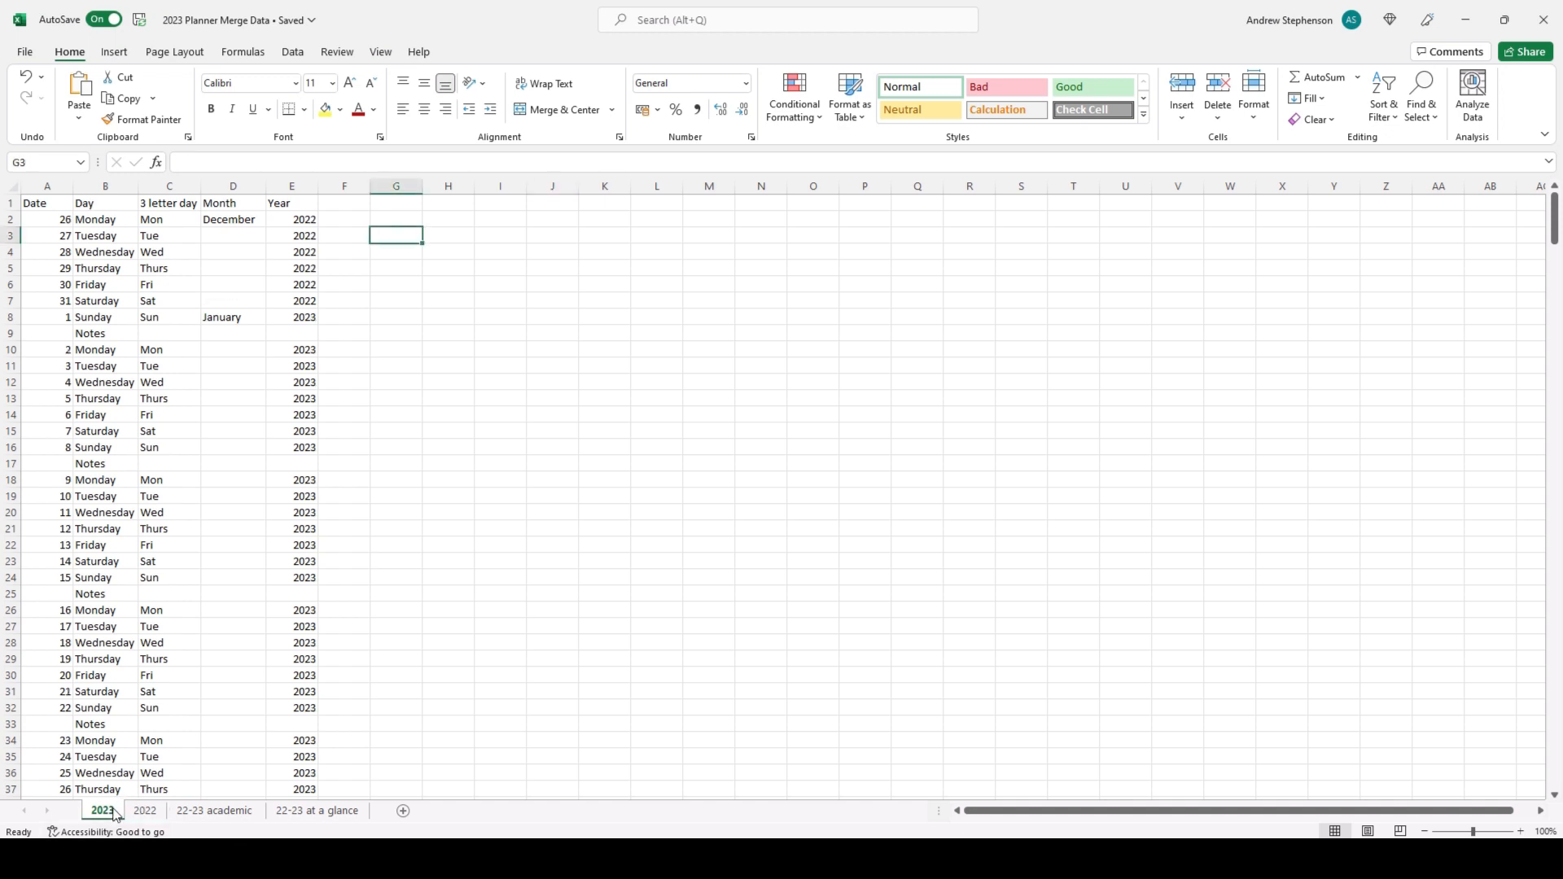
click(145, 811)
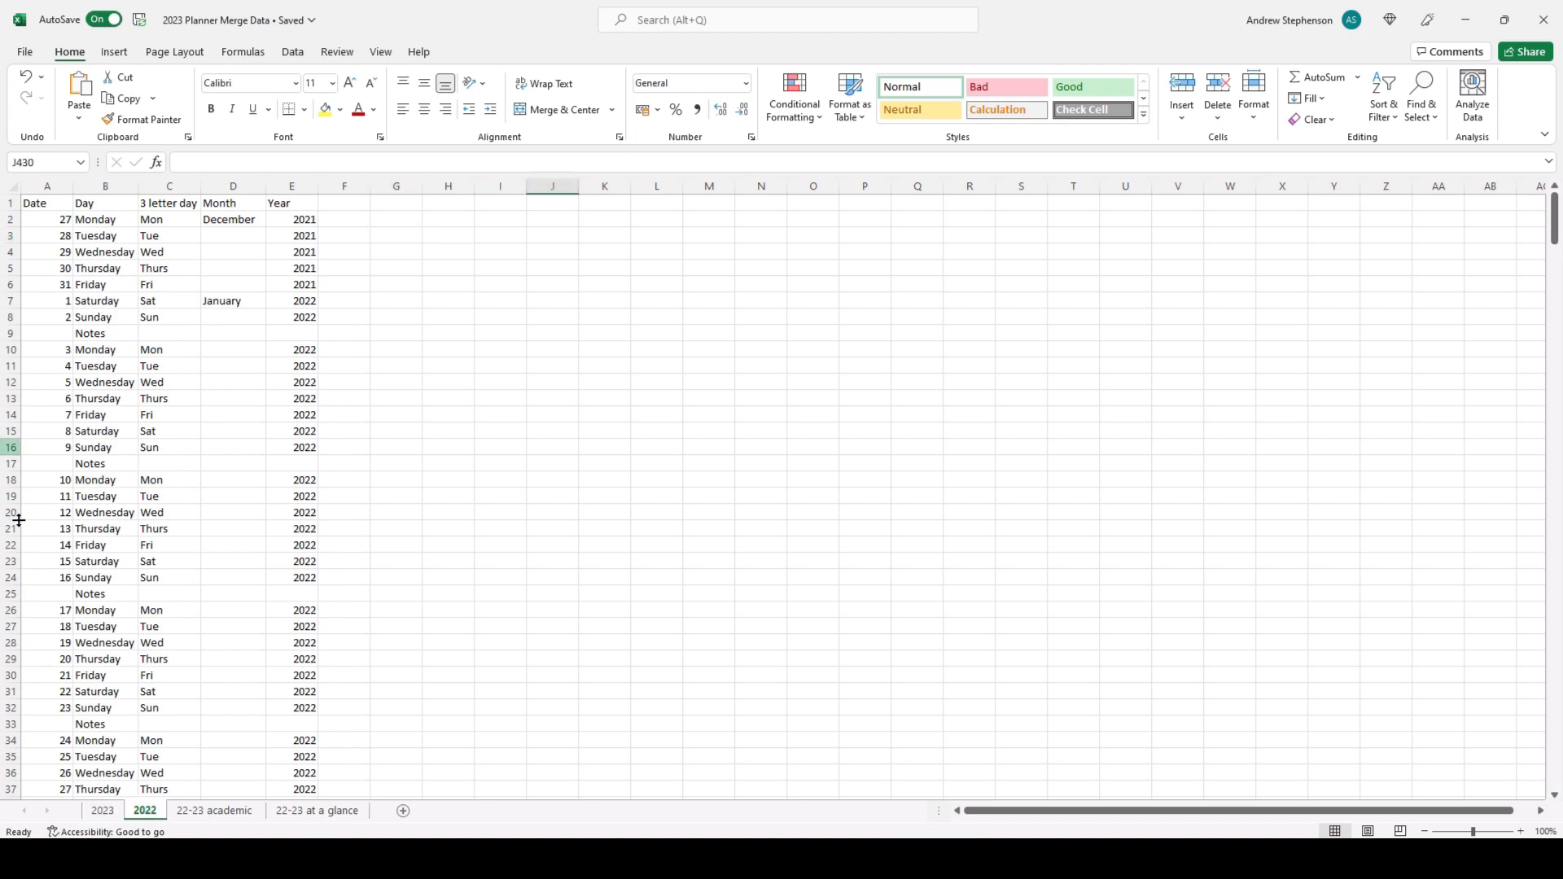
click(238, 813)
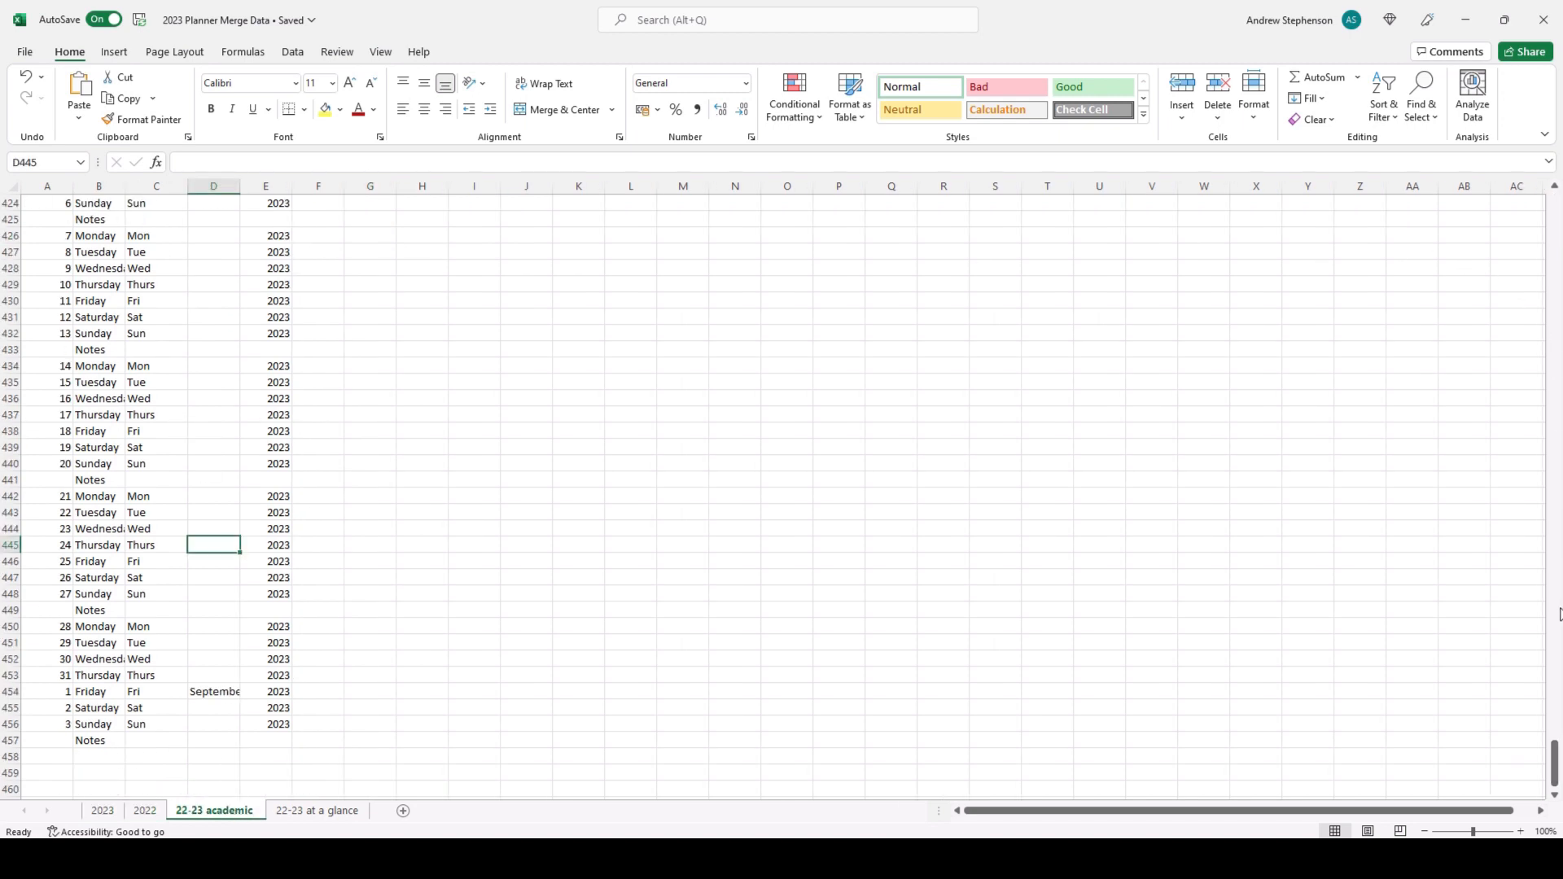
drag(1552, 766, 1554, 215)
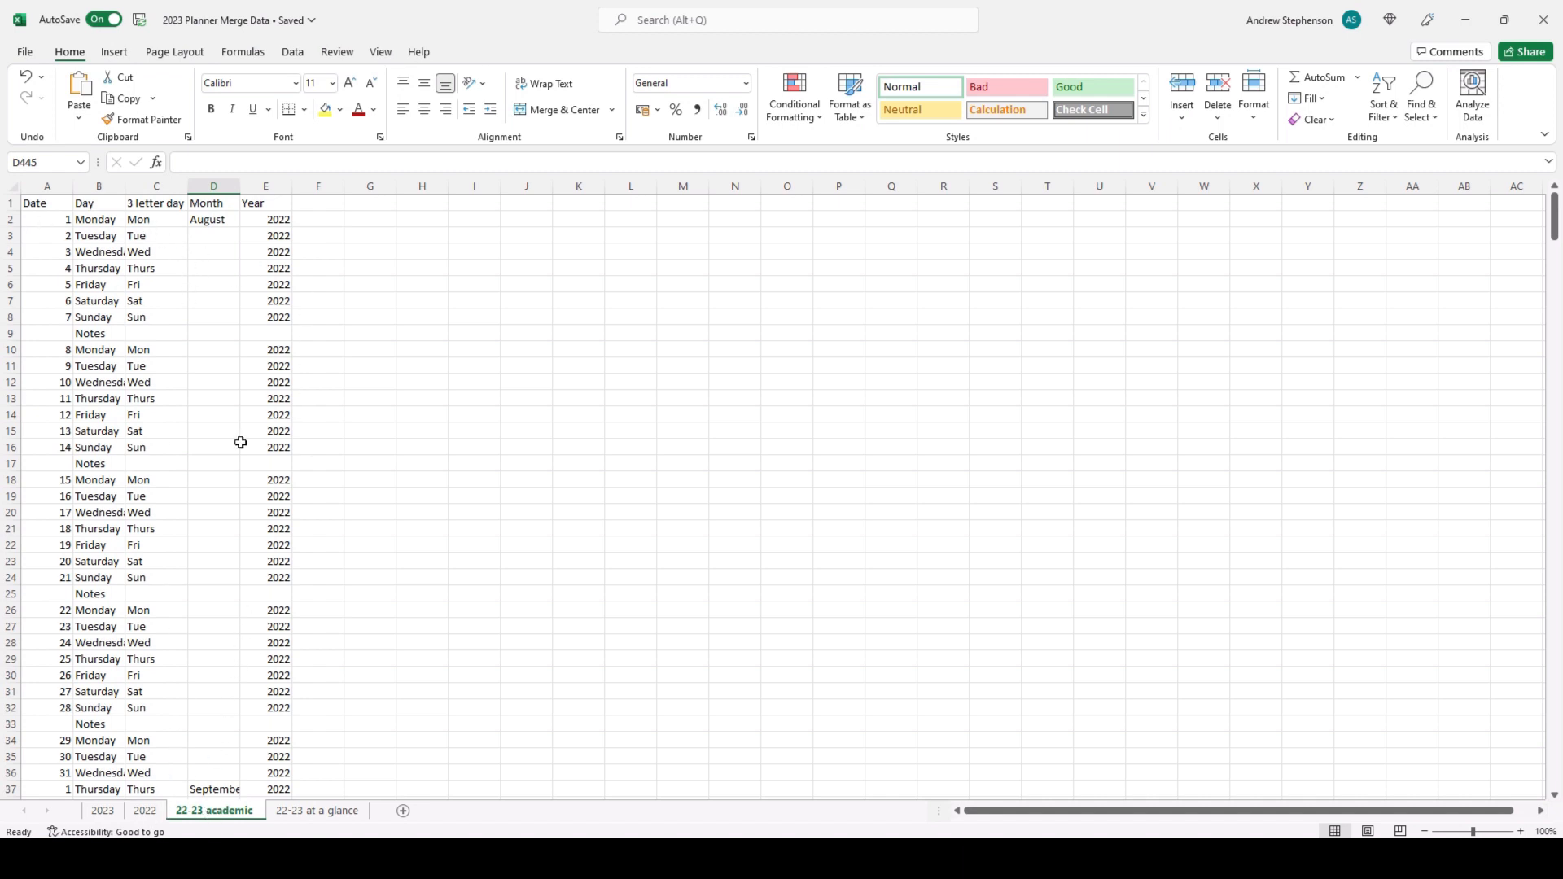
click(311, 812)
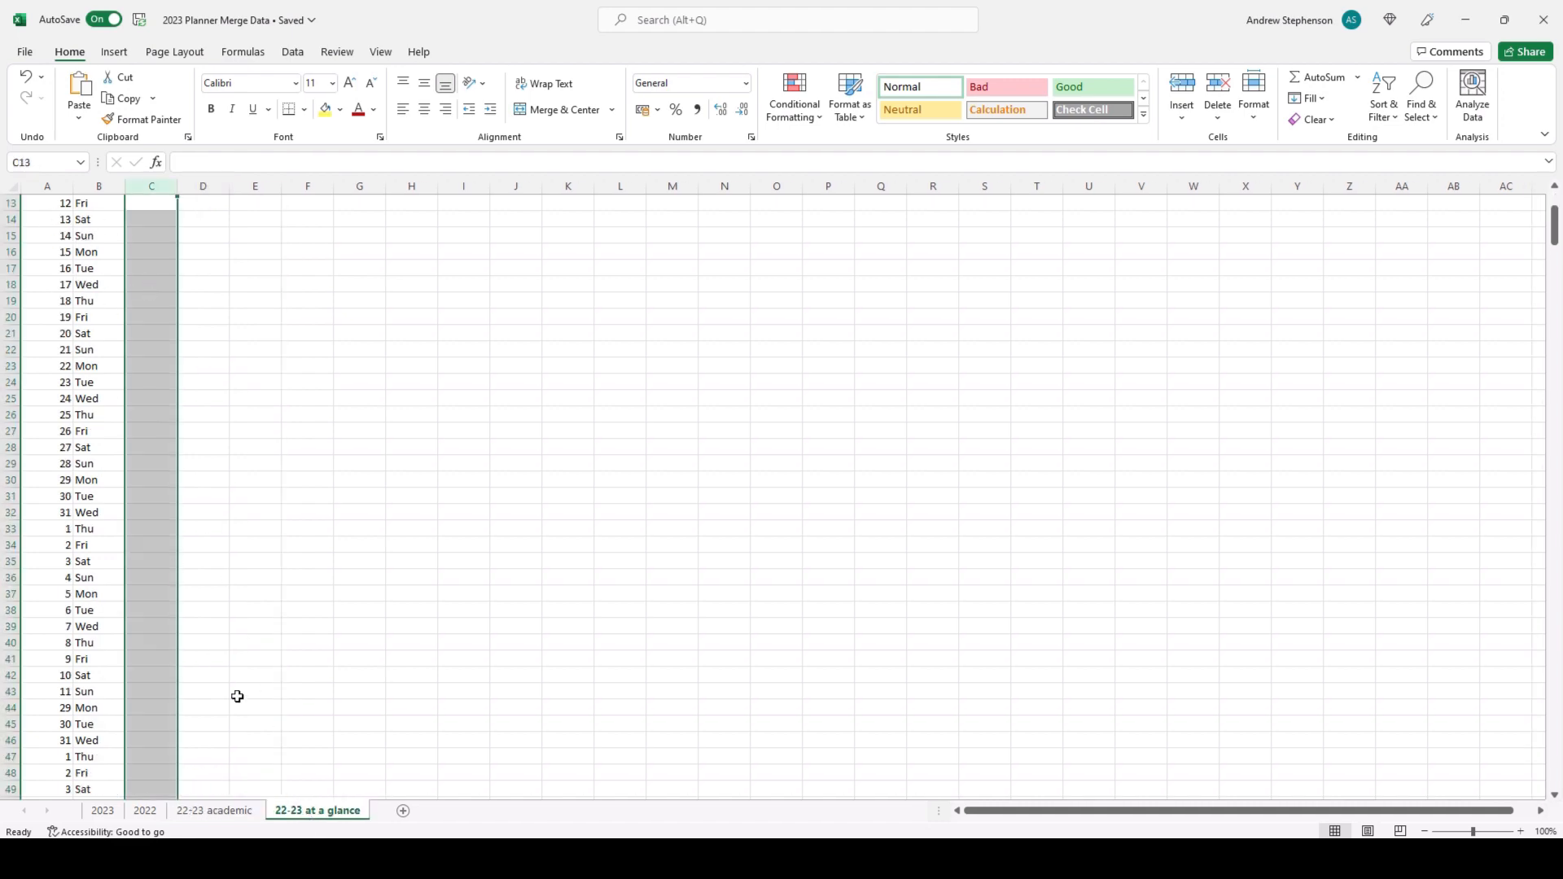
click(226, 813)
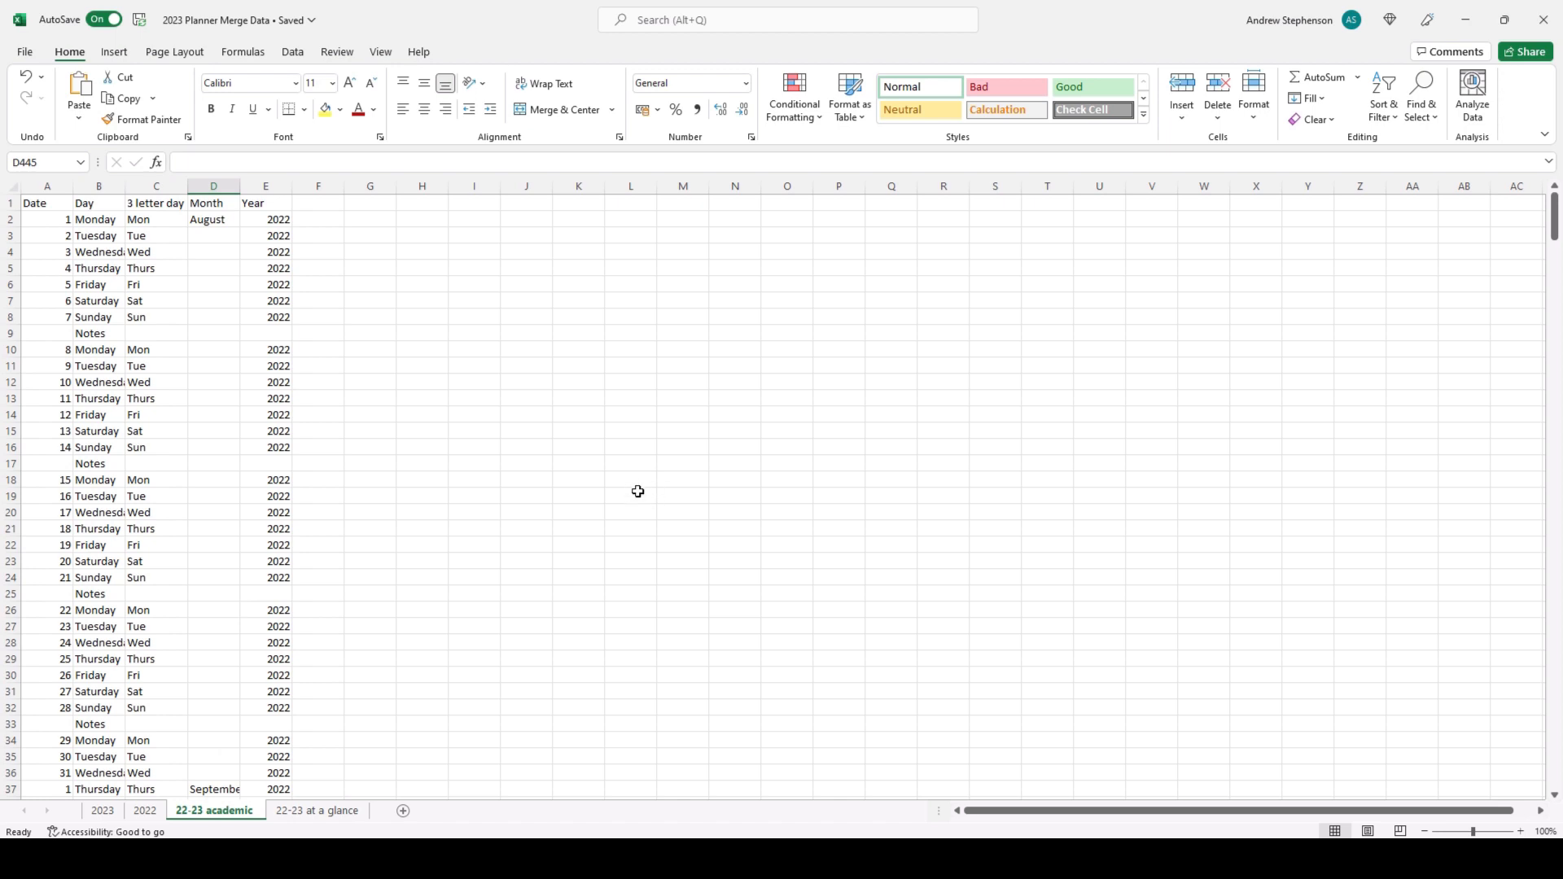
click(1544, 20)
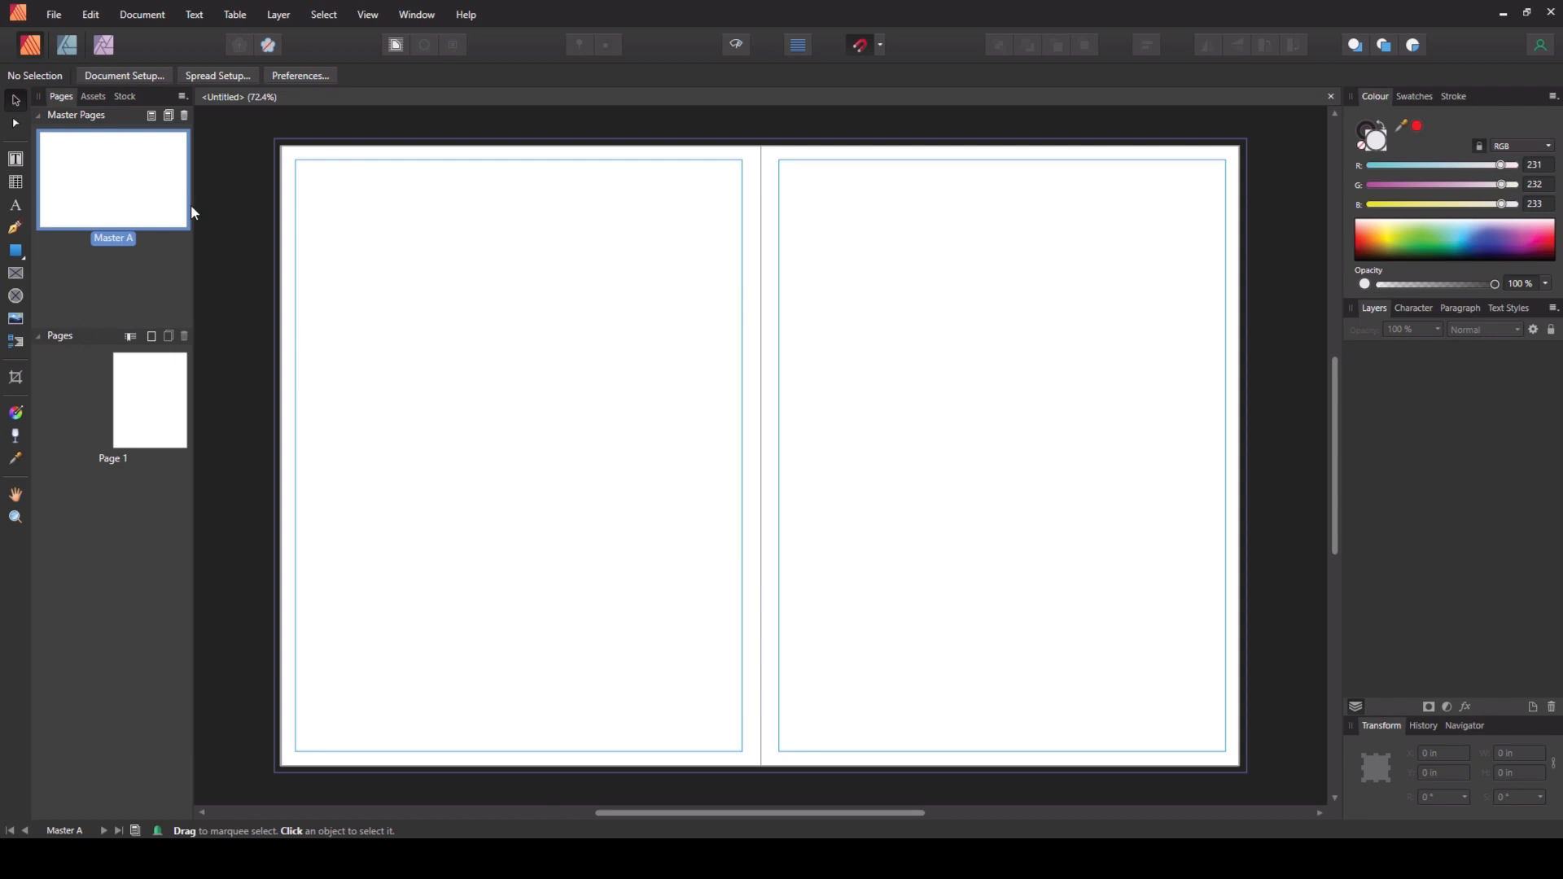
- Draw a centre-aligned text frame about 7.5 by 1.5 in across the top of the left master page
click(14, 159)
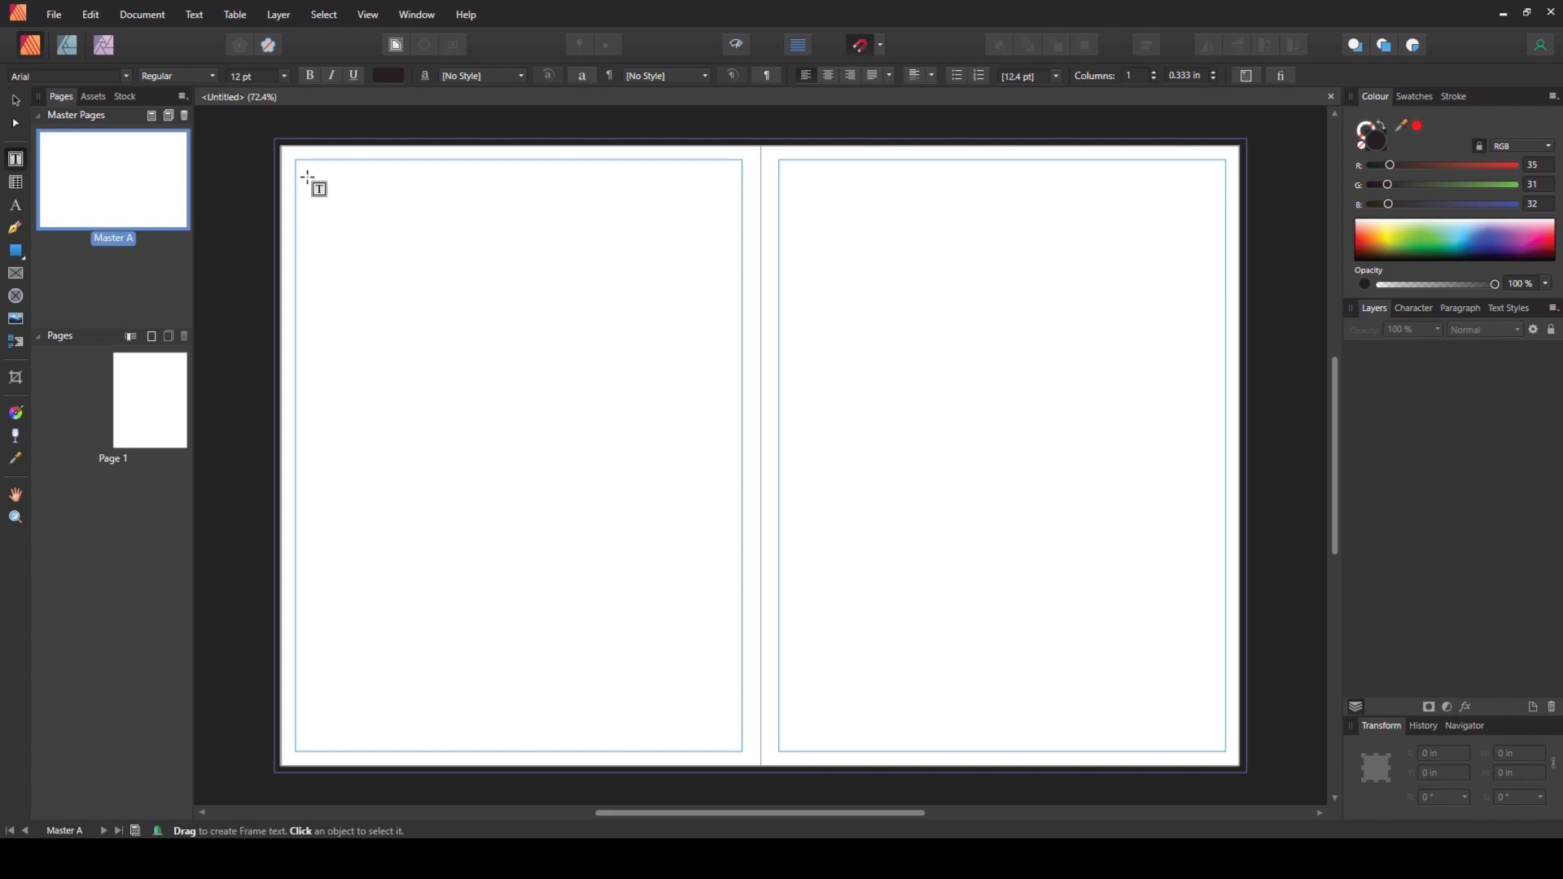
drag(306, 172, 732, 259)
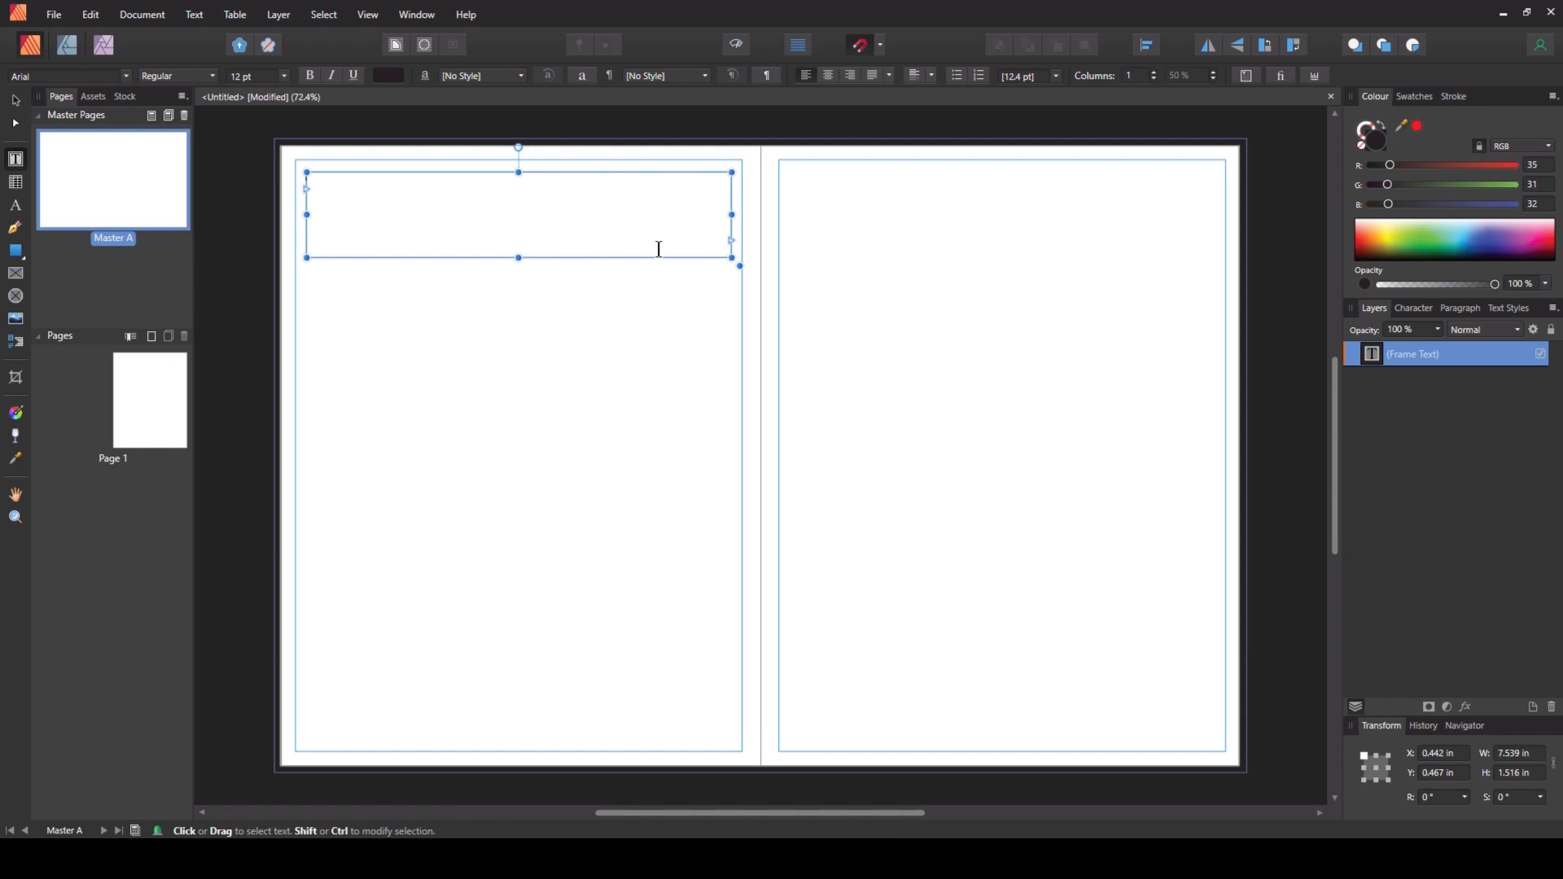
click(827, 75)
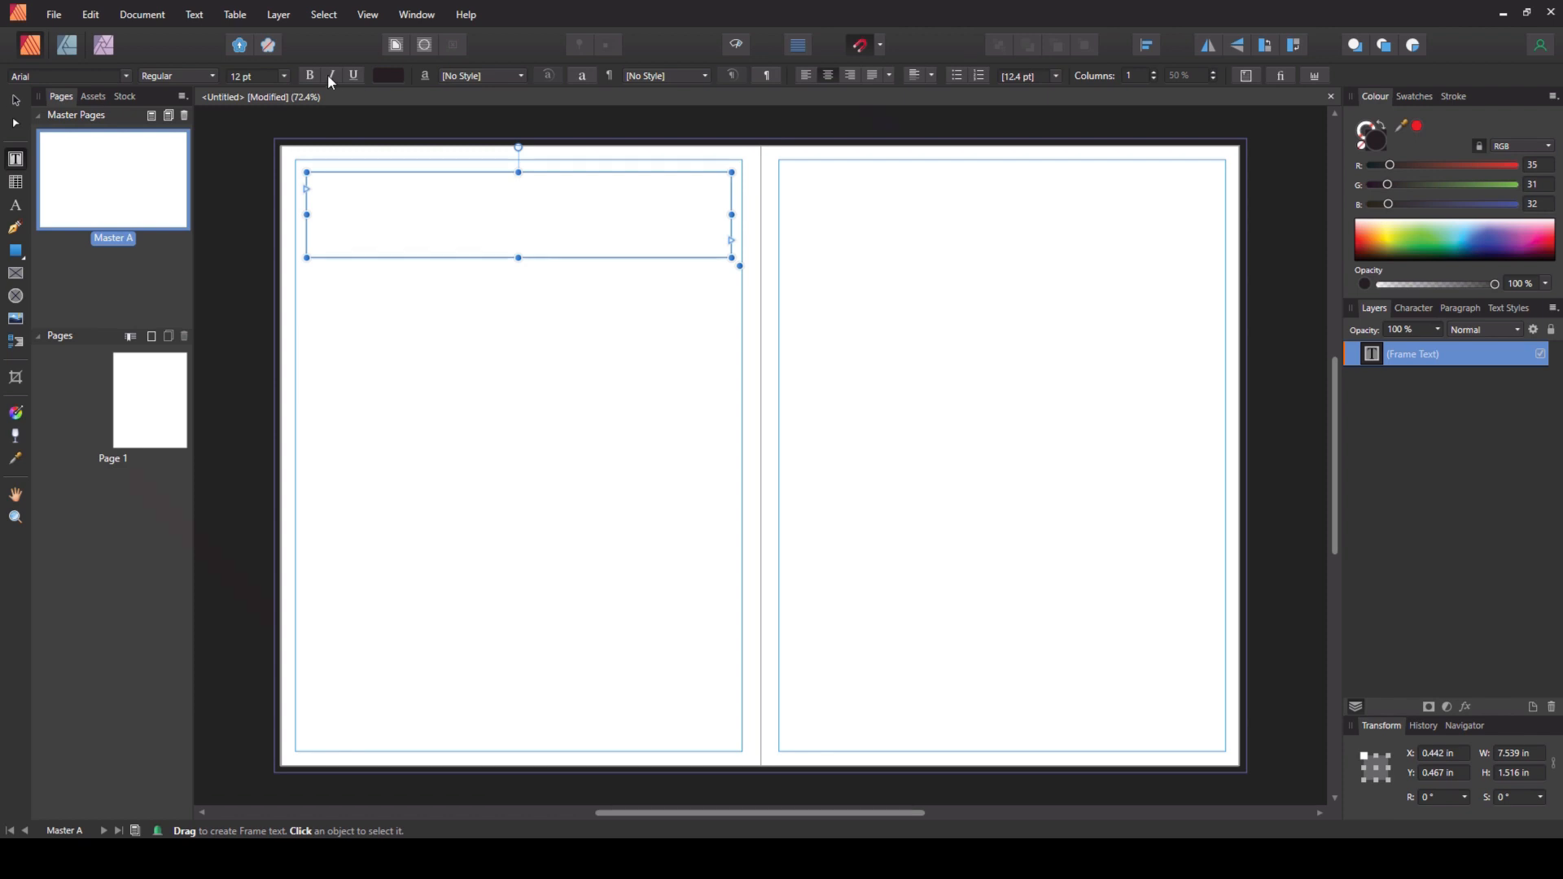
- Set the frame's text to 72 pt Agency FB Bold and enter MONTH
click(283, 76)
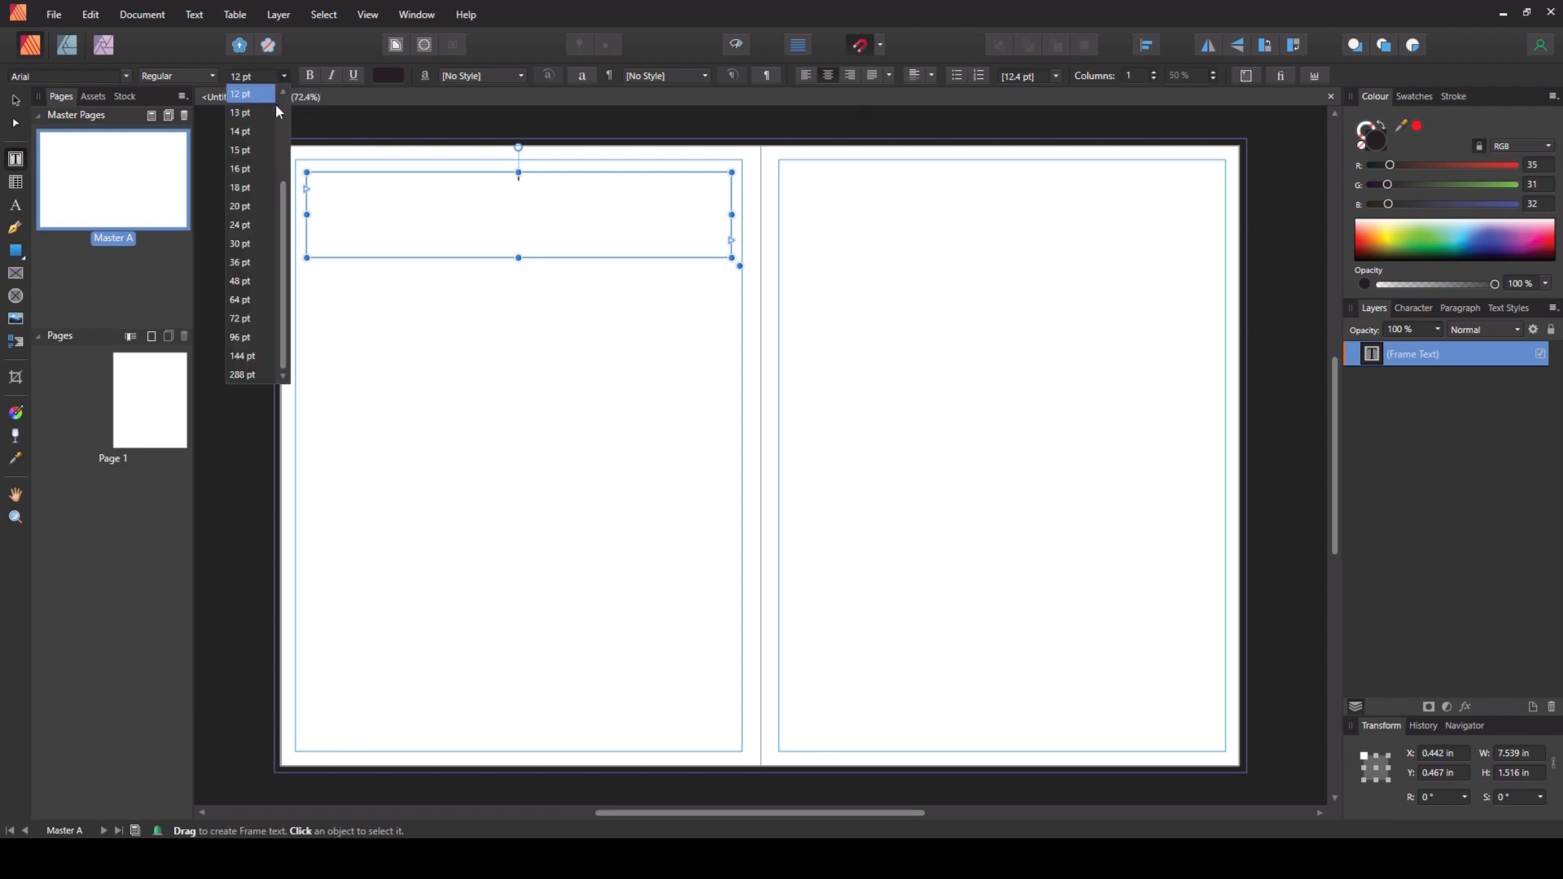
click(239, 318)
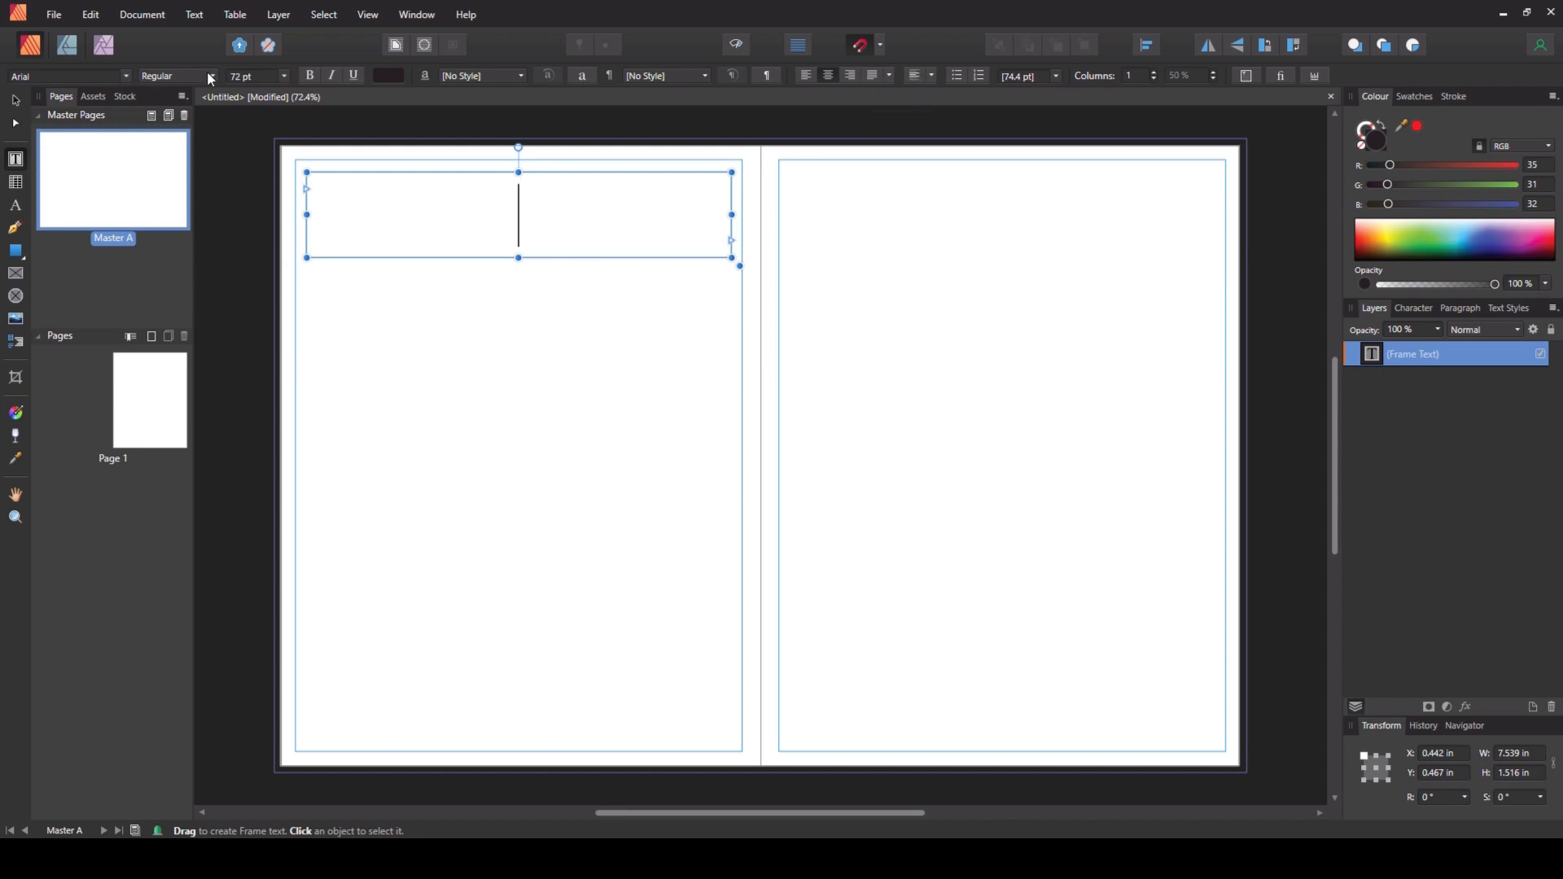
click(126, 75)
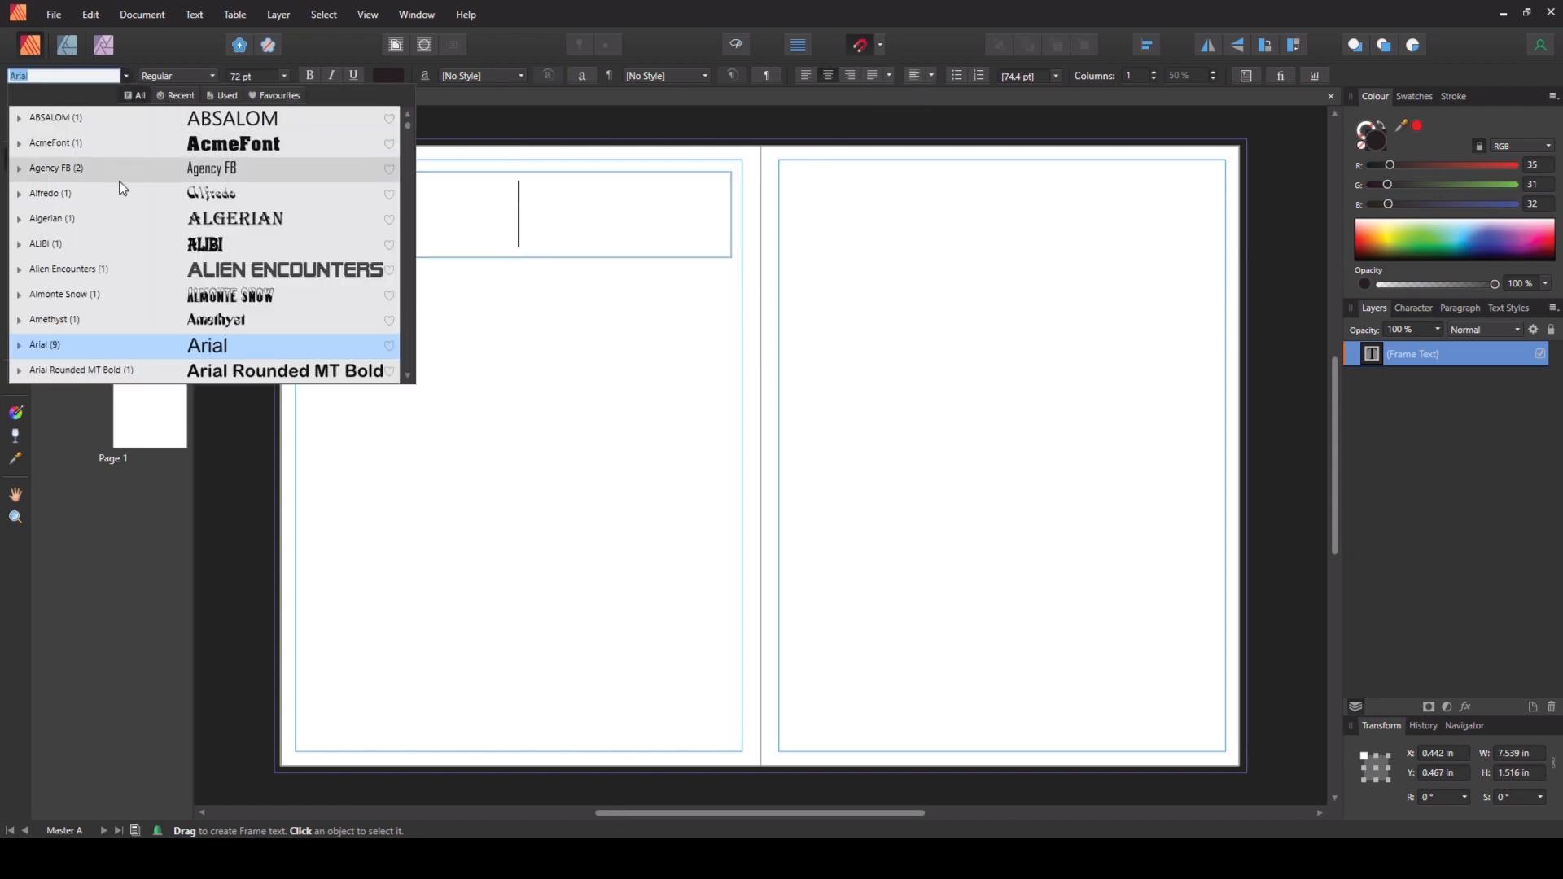
click(90, 168)
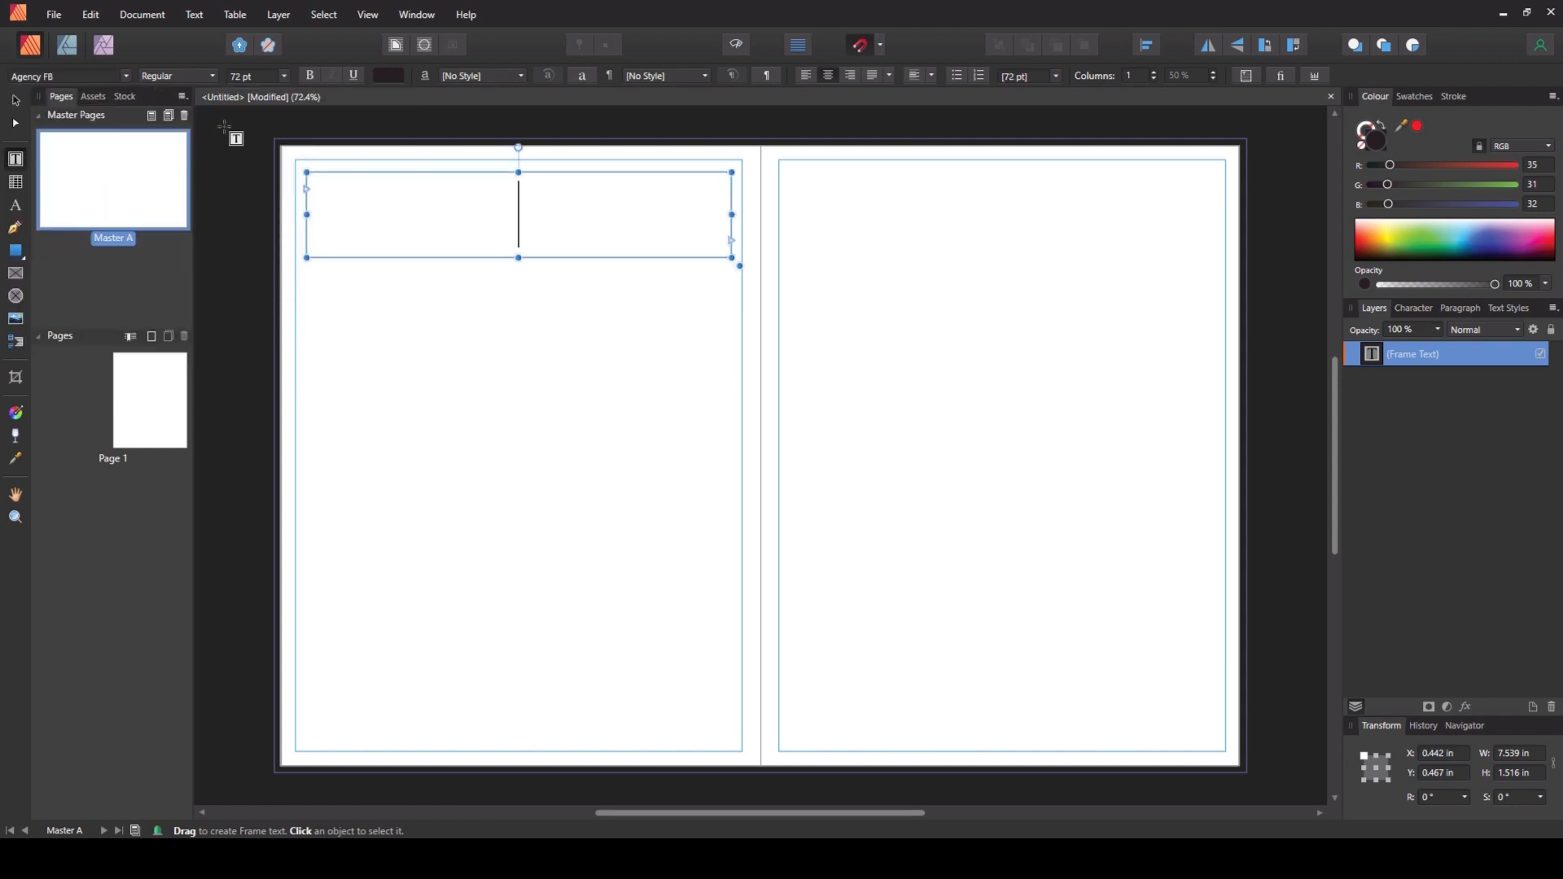
click(215, 77)
click(175, 110)
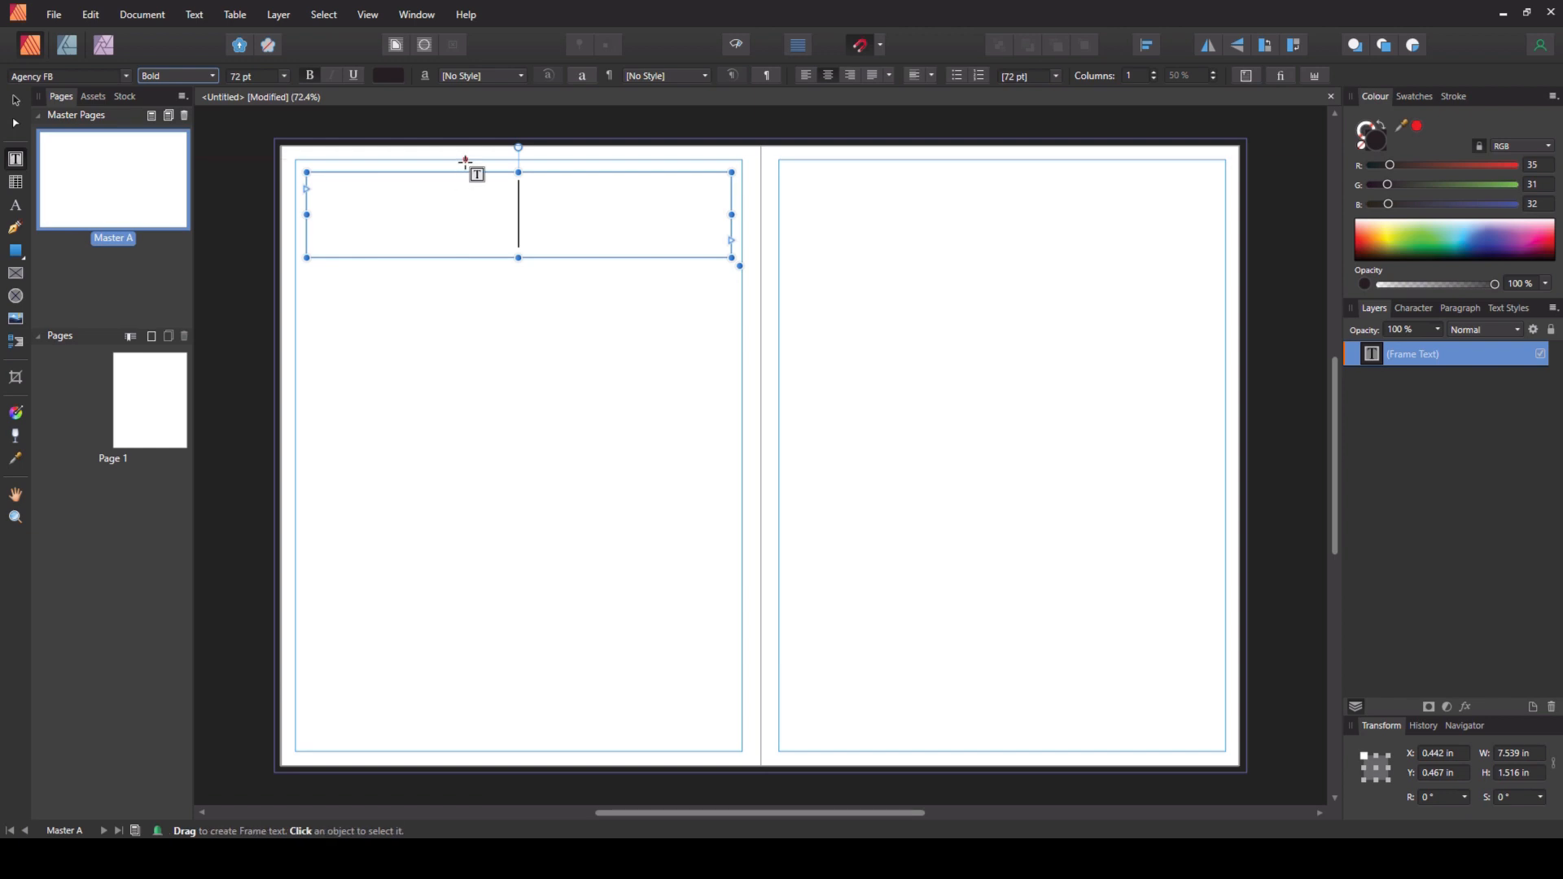
text(MONTH)
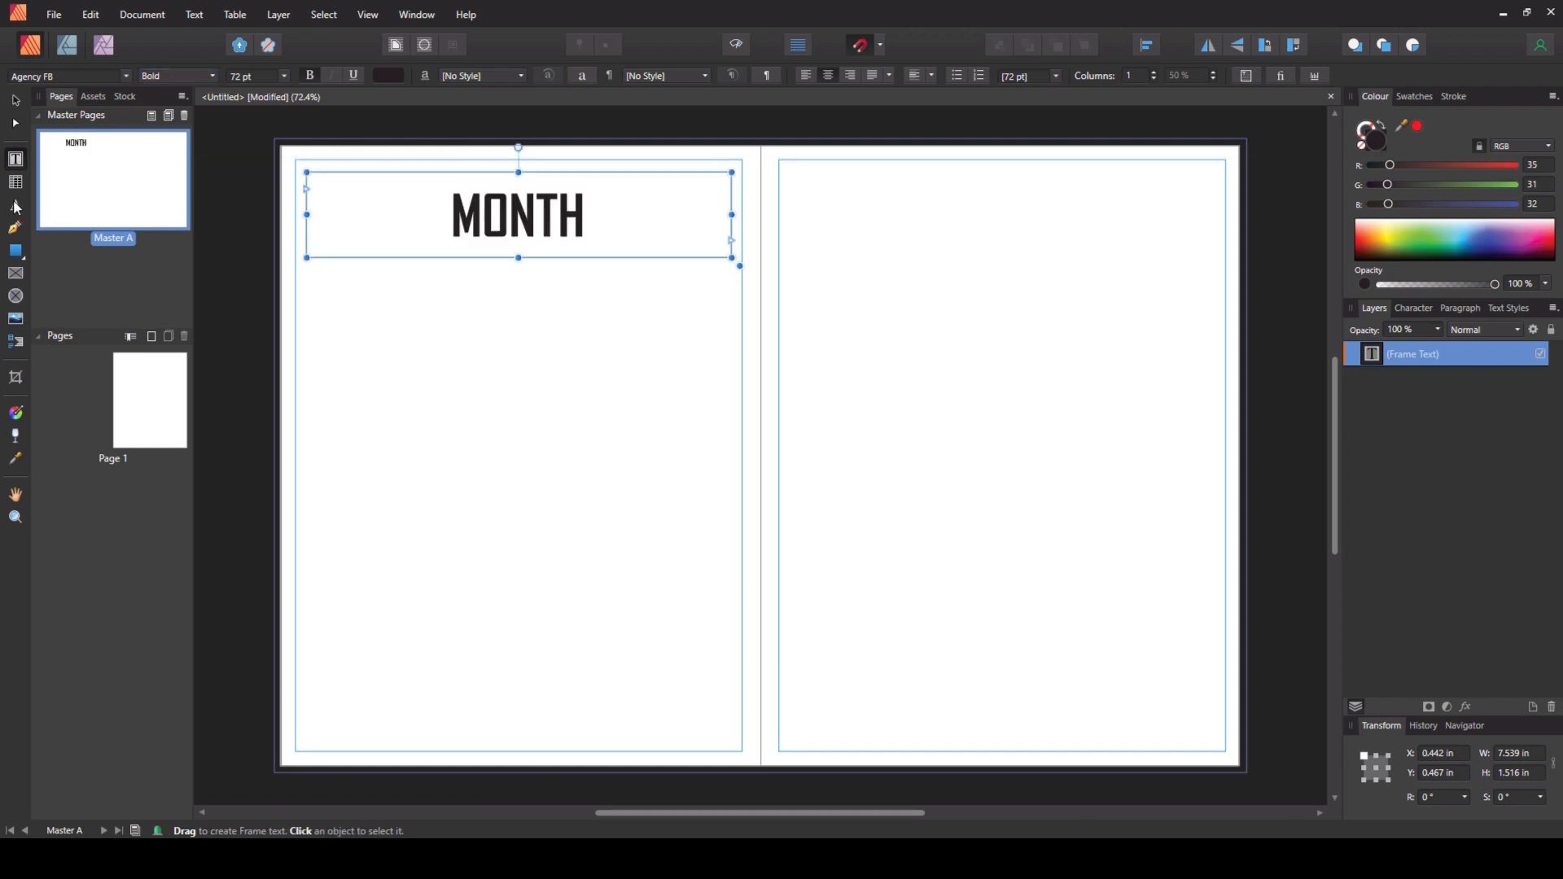
- Draw a three-column table about 7.5 by 1.6 in under the heading, narrowing the first column and widening the middle one
click(16, 182)
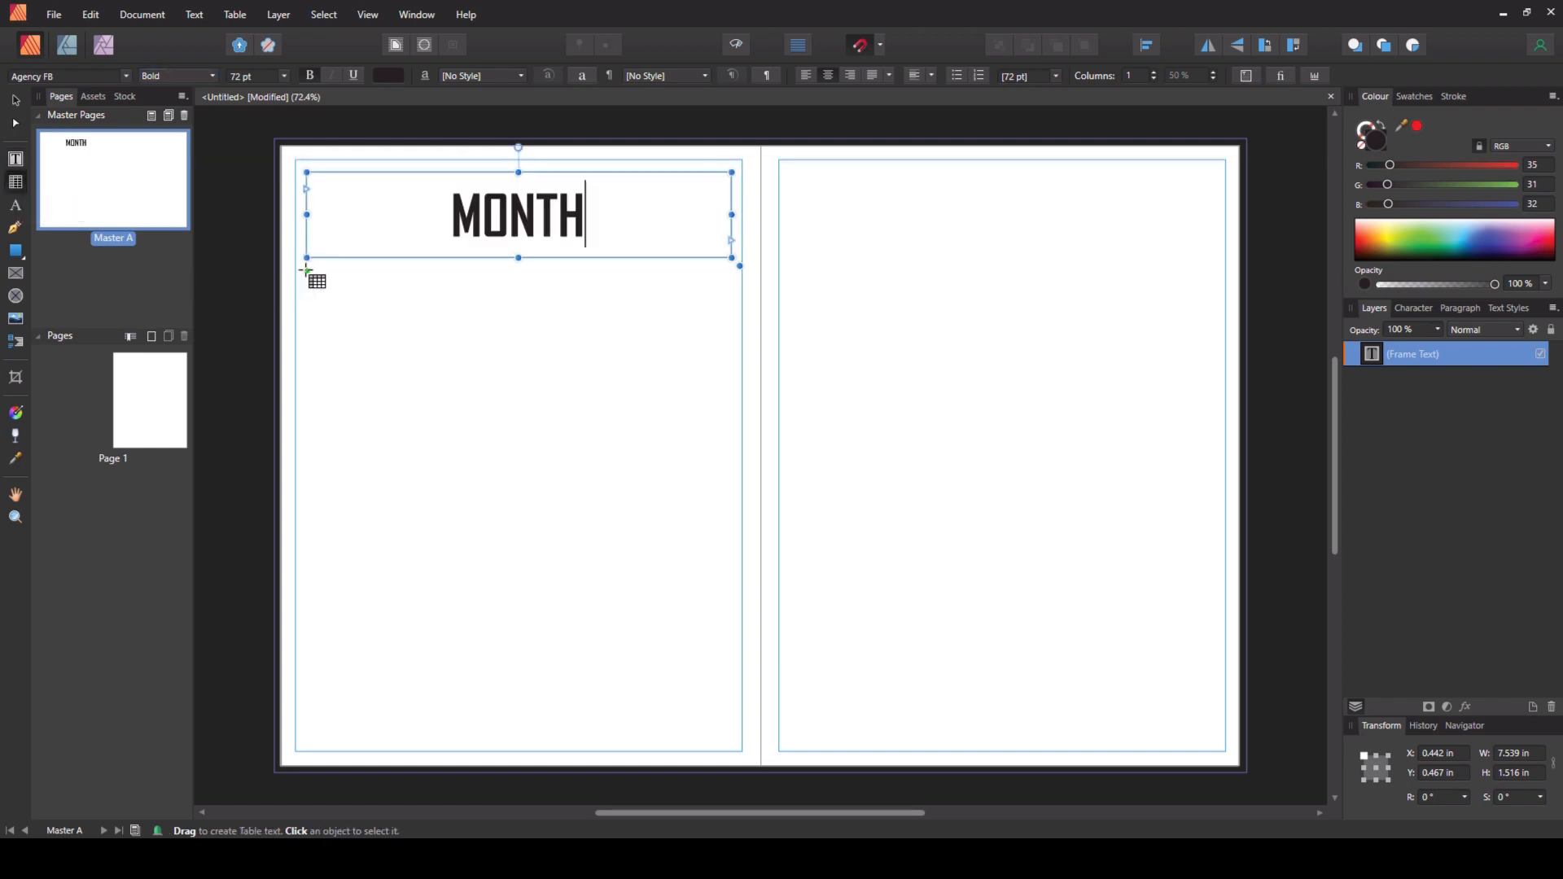
drag(303, 268, 495, 363)
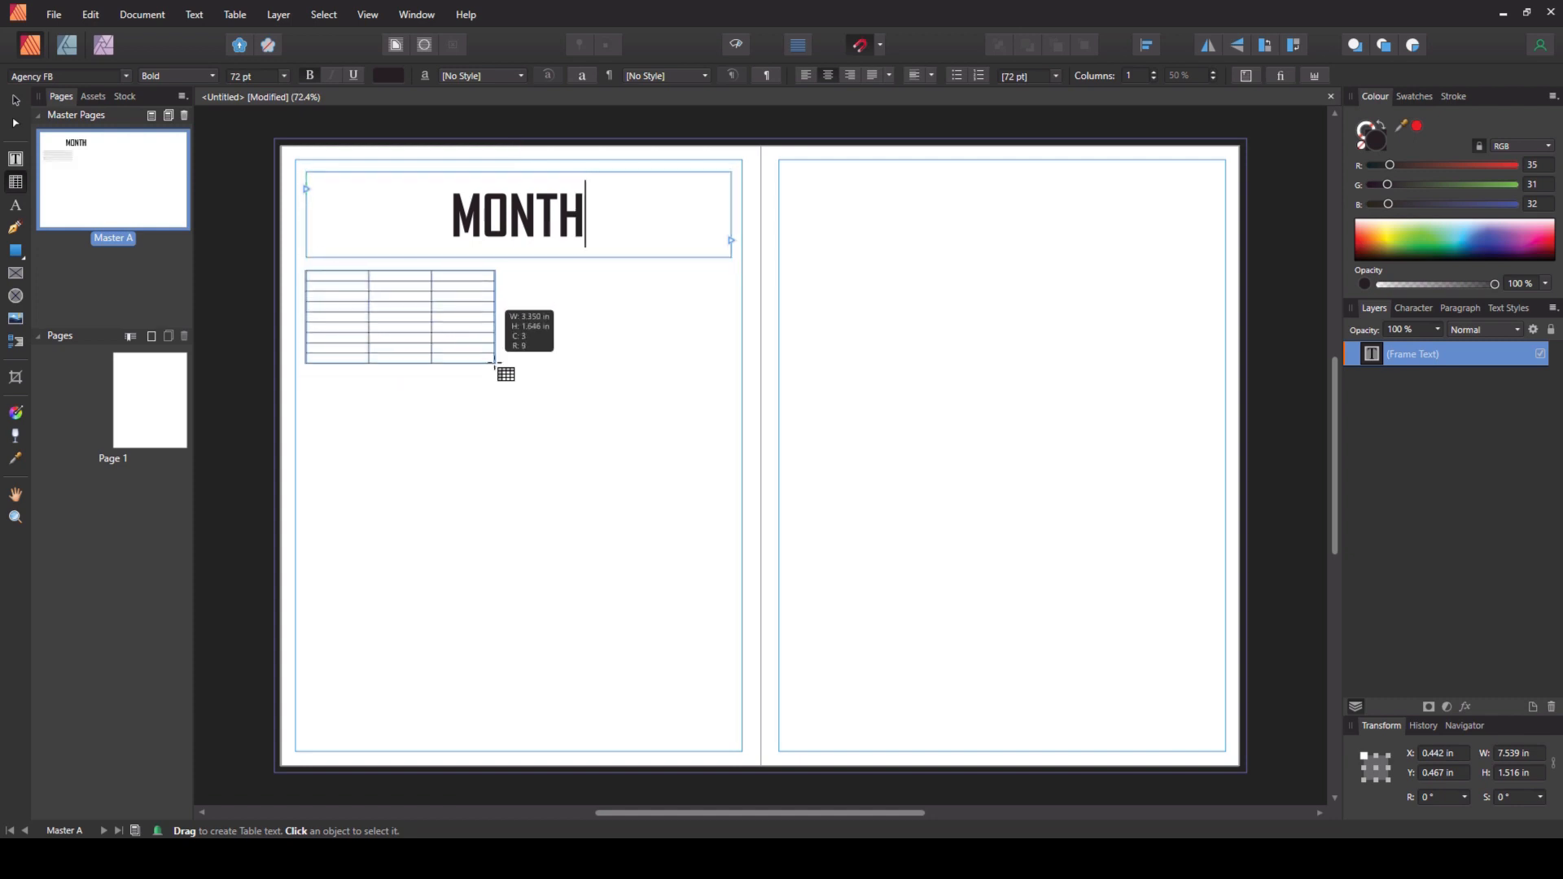
drag(495, 362, 734, 323)
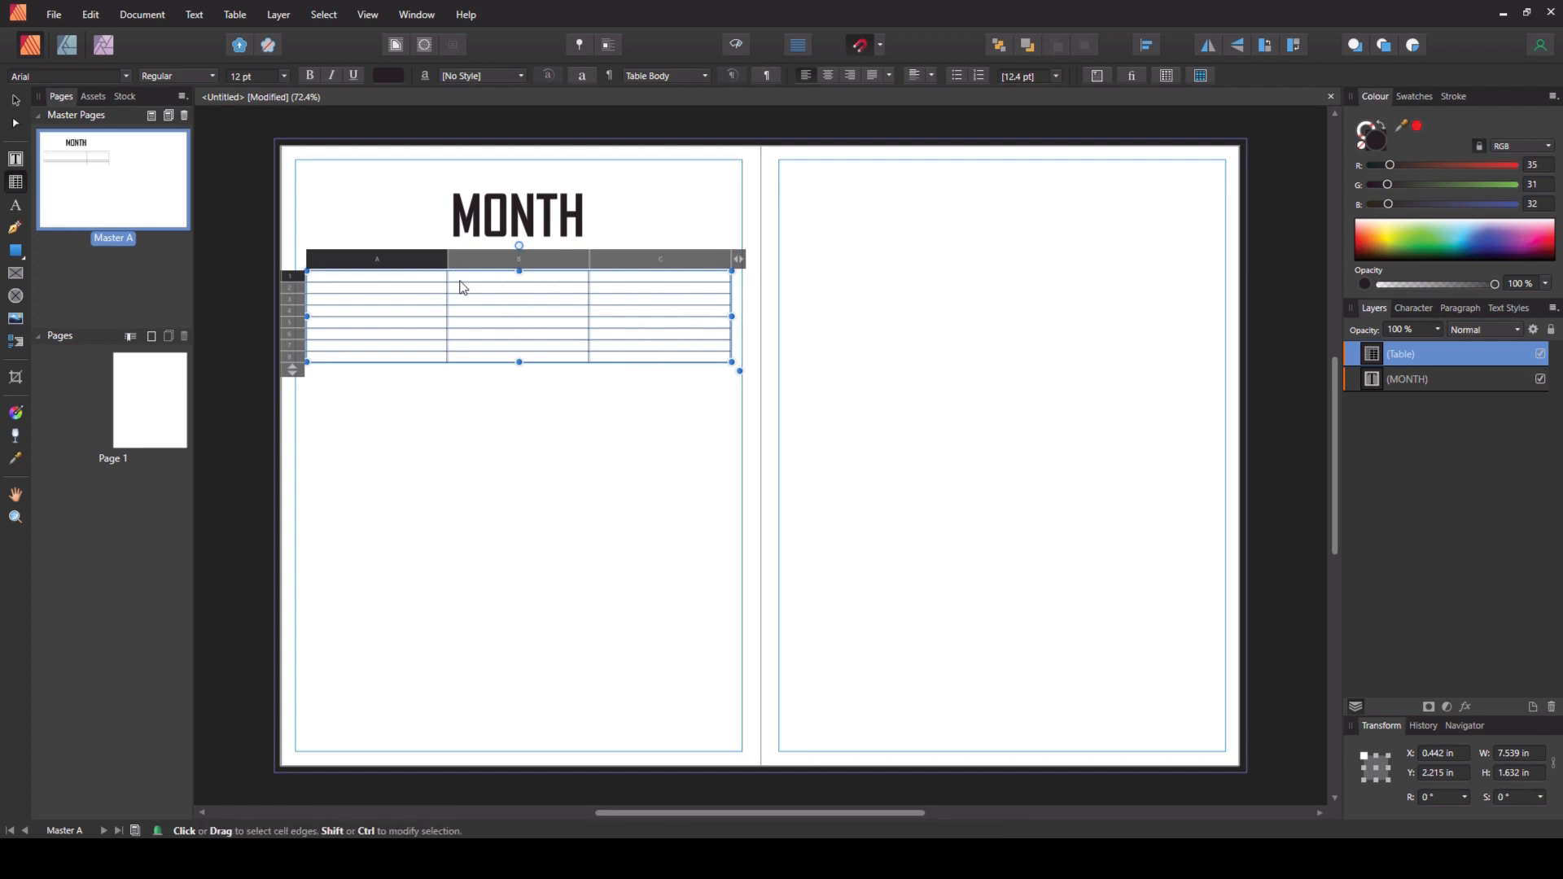
drag(447, 259, 355, 259)
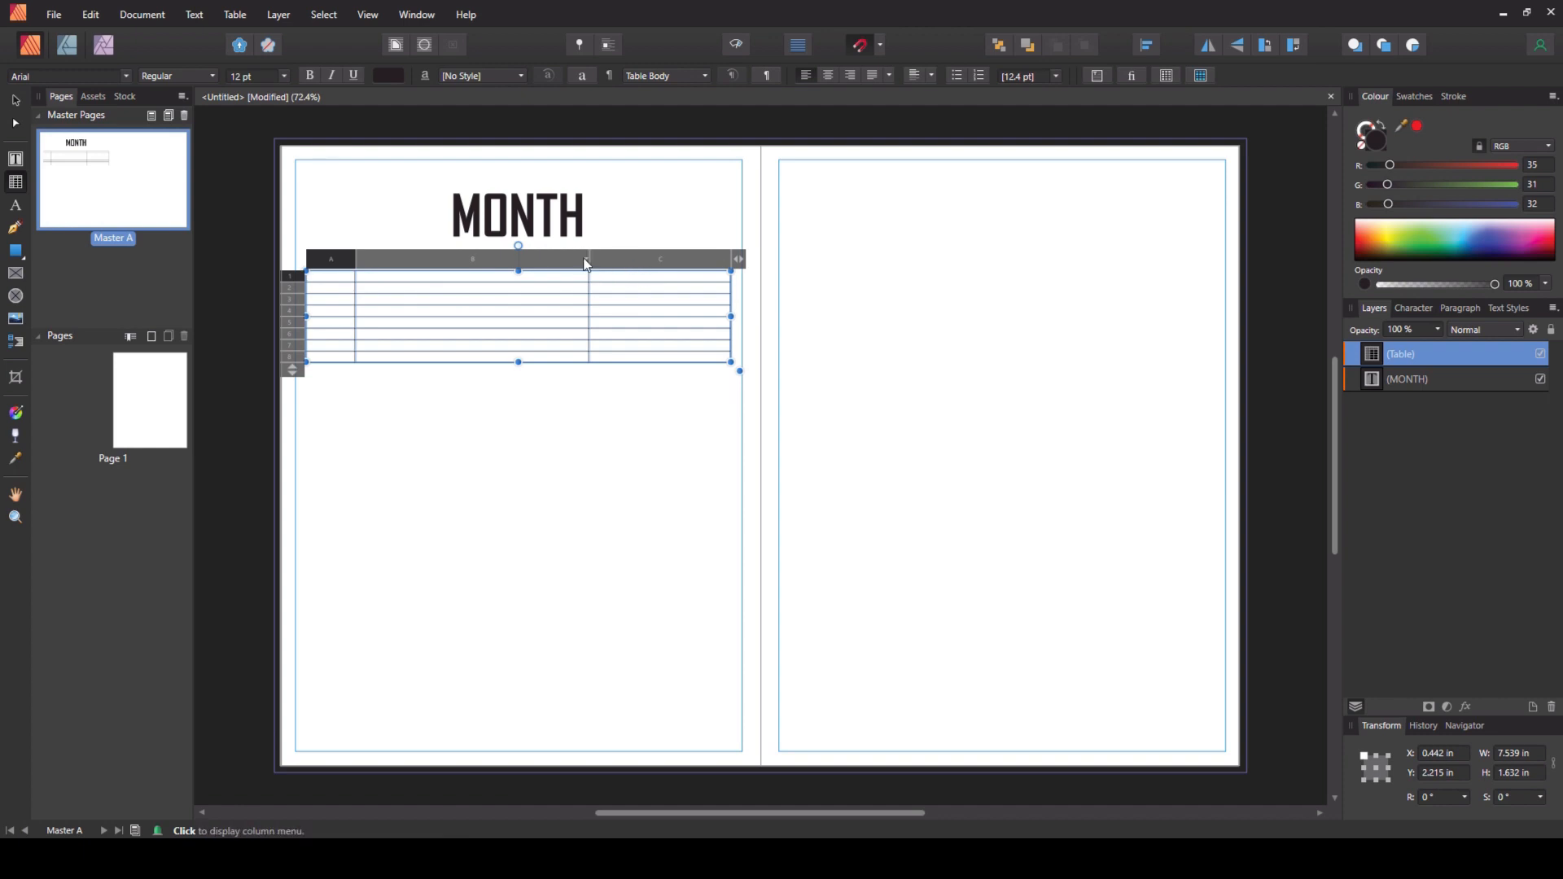
drag(591, 261, 637, 261)
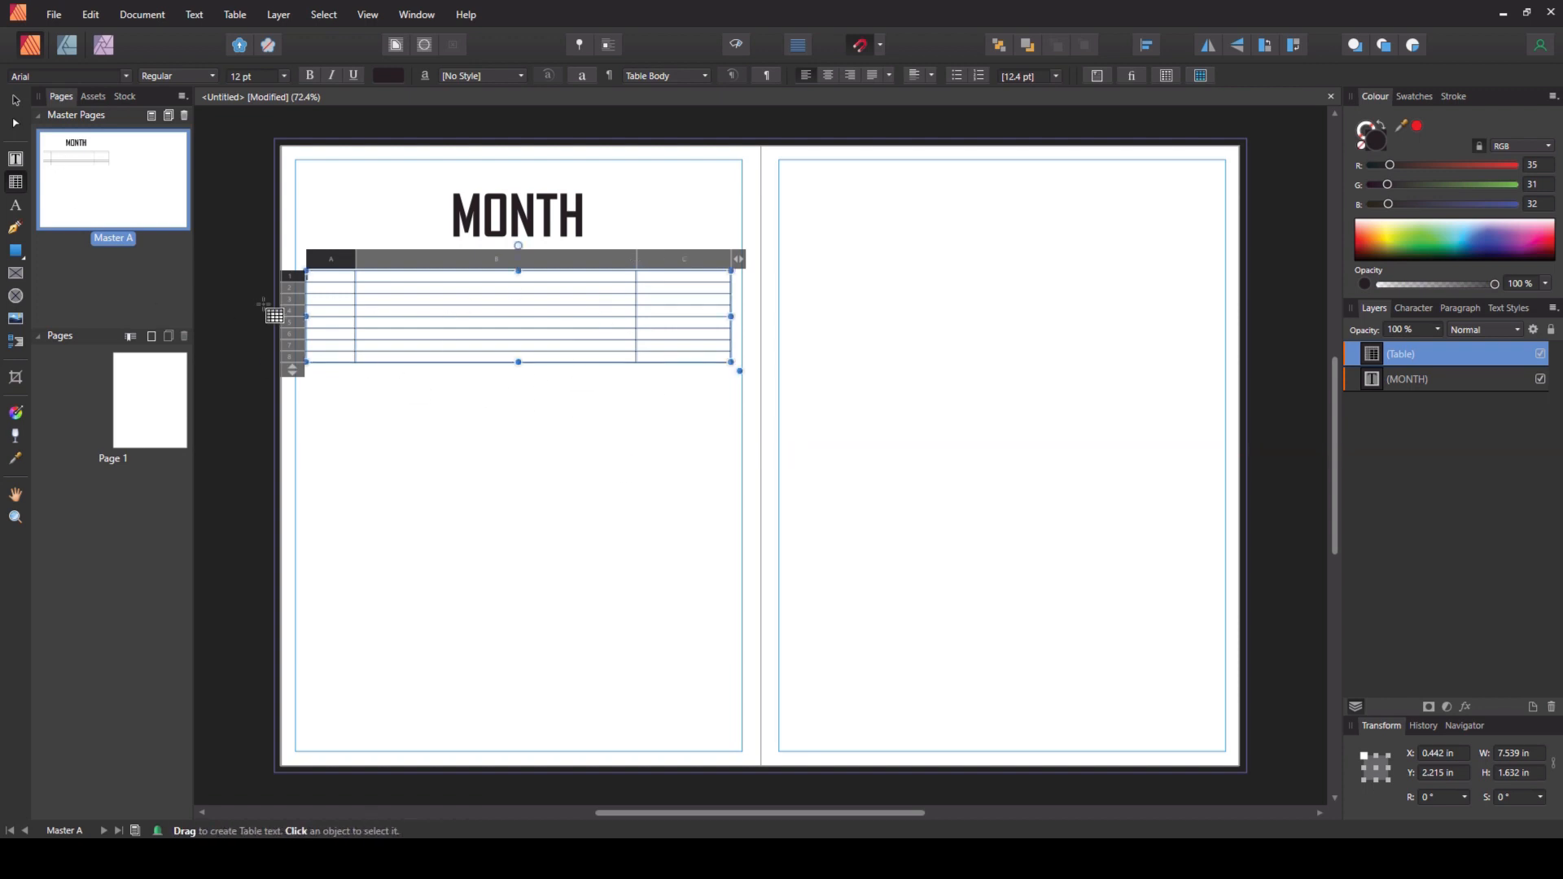
- Fill the table's first row with black
click(289, 278)
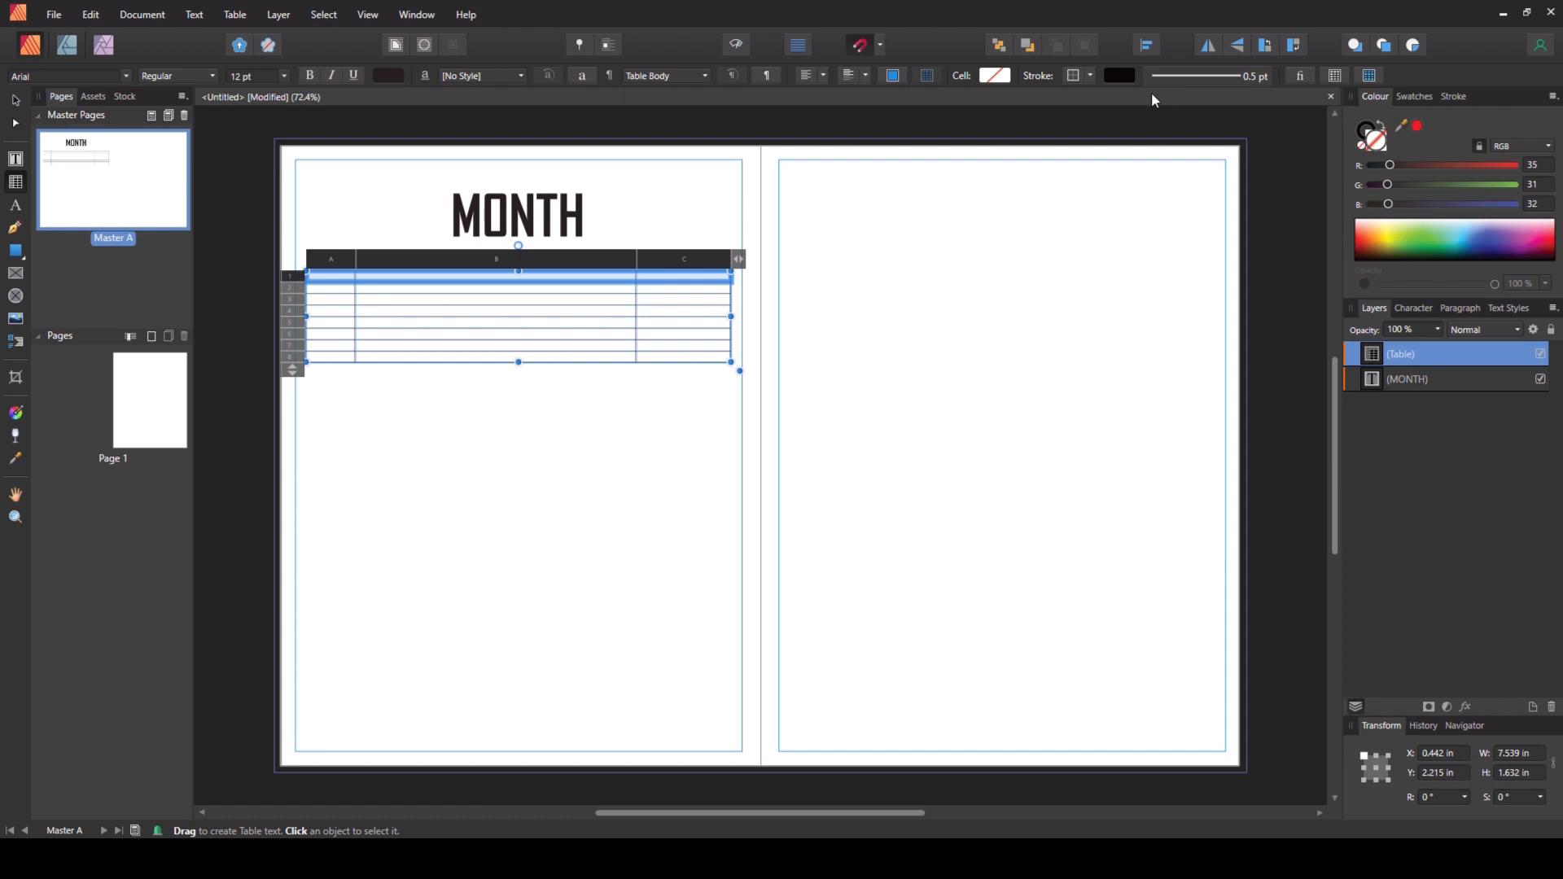
click(1347, 81)
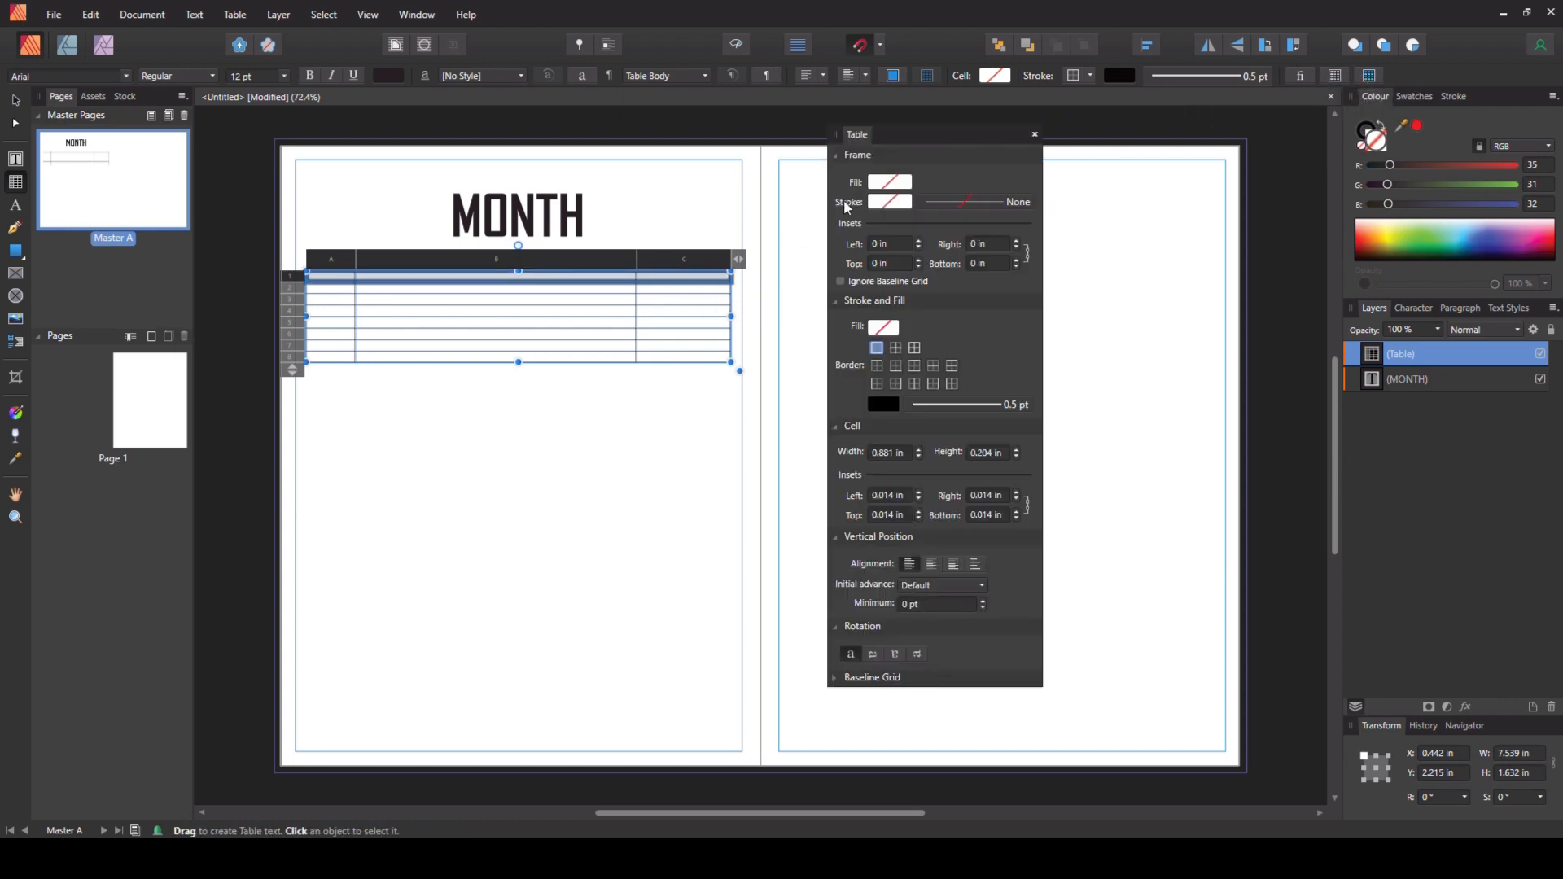
click(884, 328)
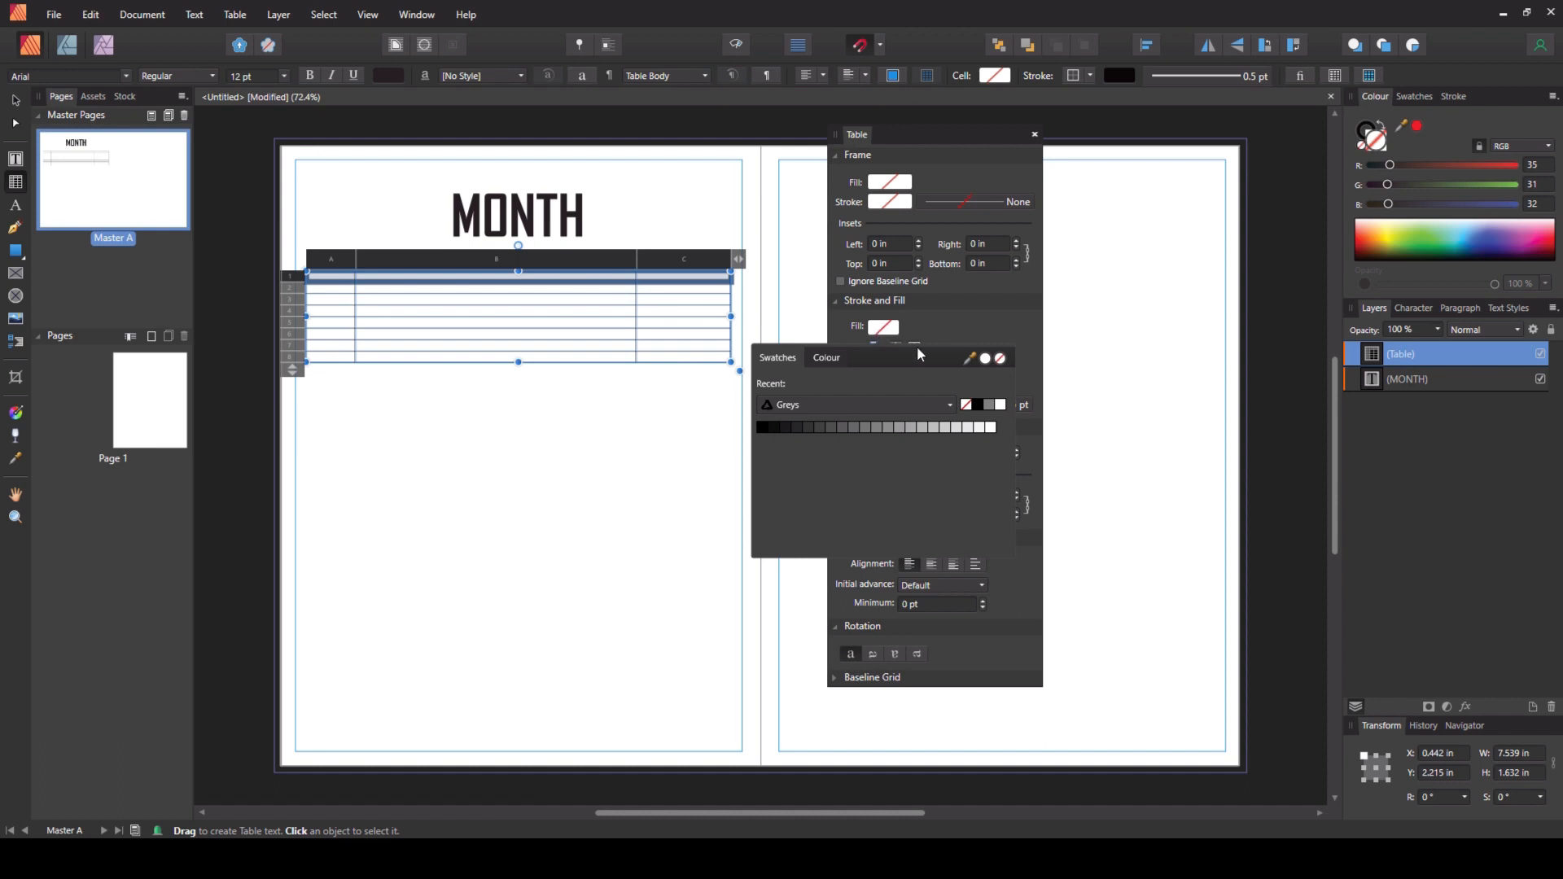
click(980, 405)
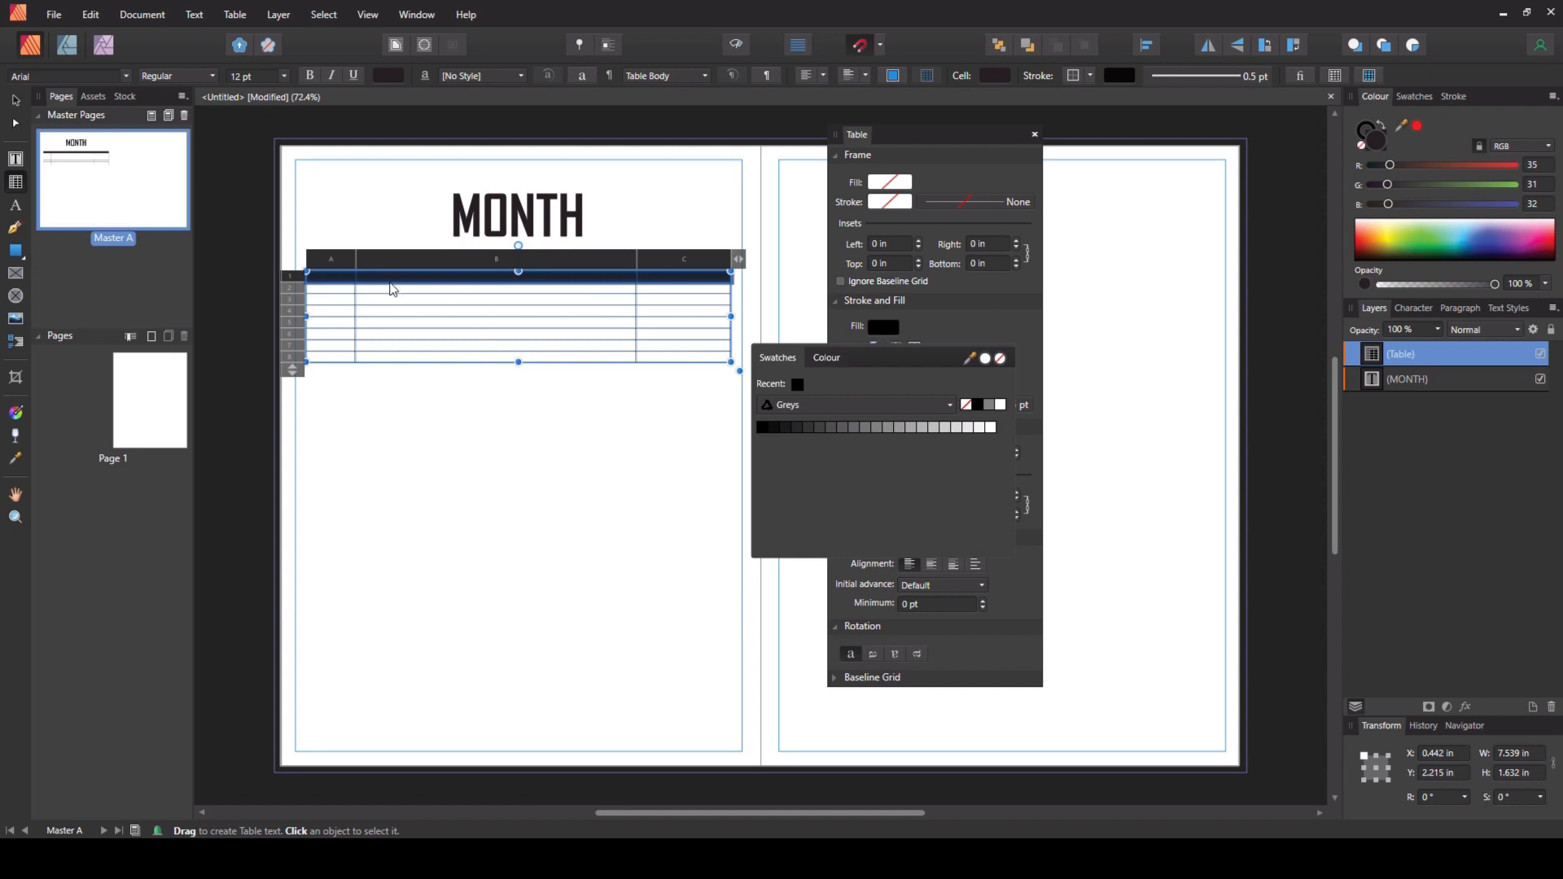
- Set the height of the remaining table rows to 7 mm
click(325, 288)
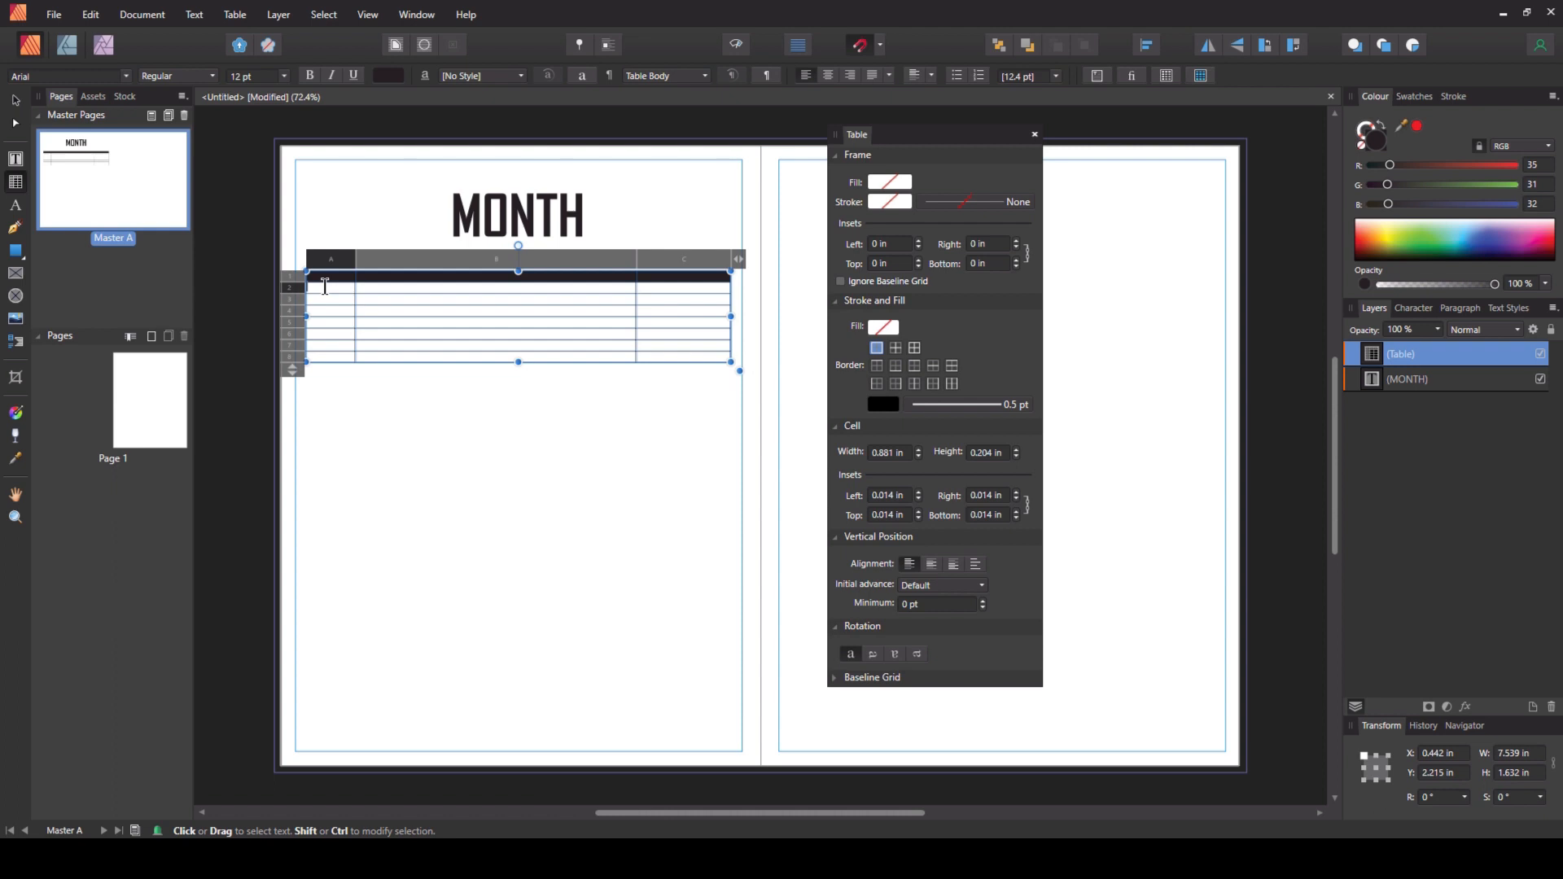
drag(325, 287, 688, 359)
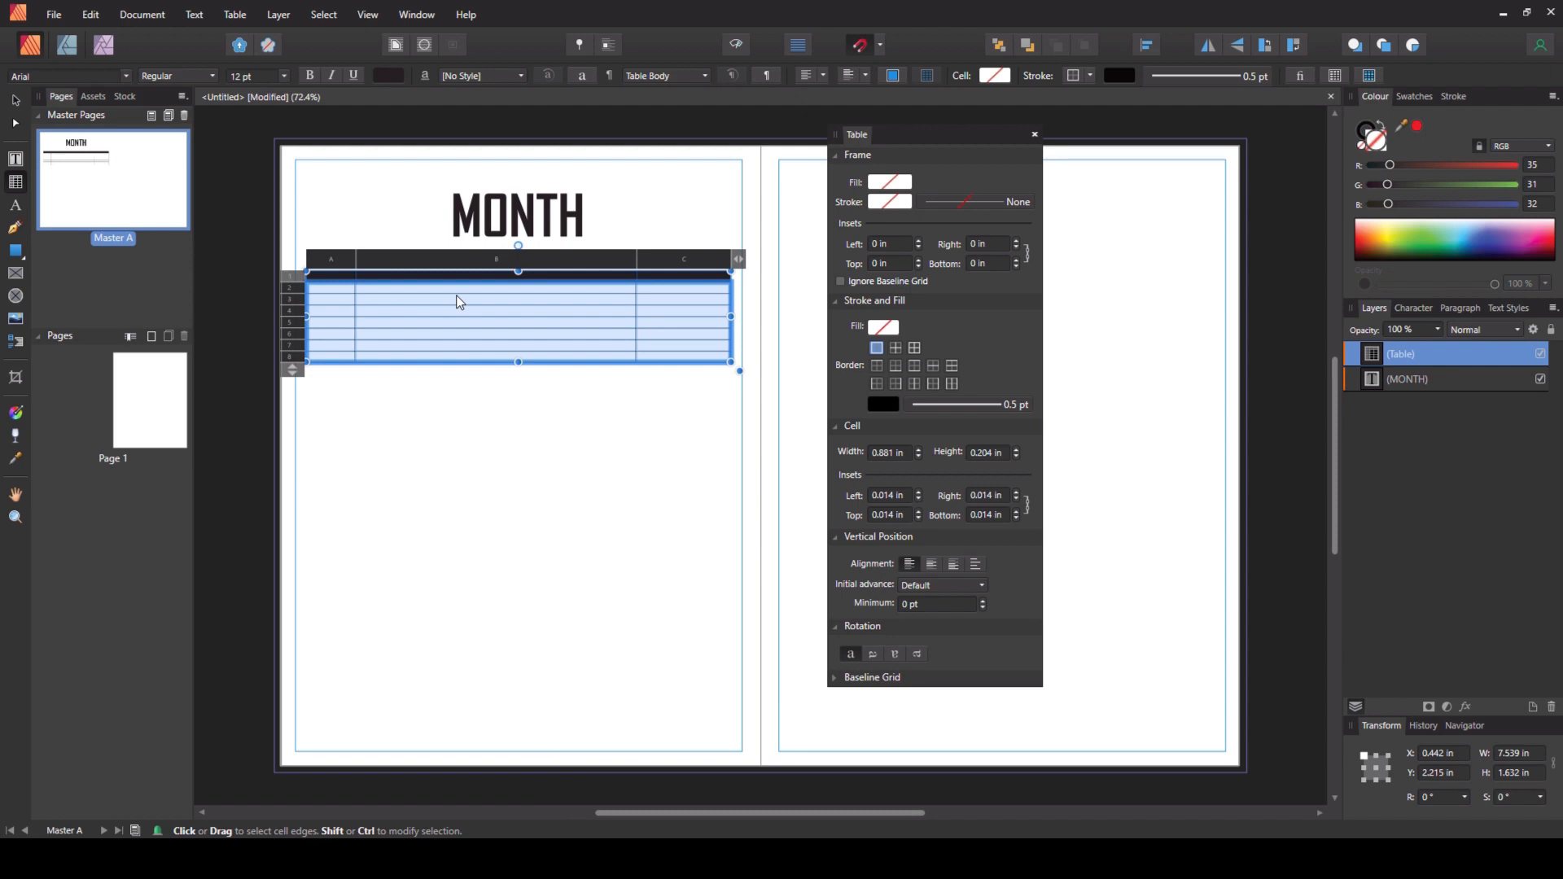
click(986, 453)
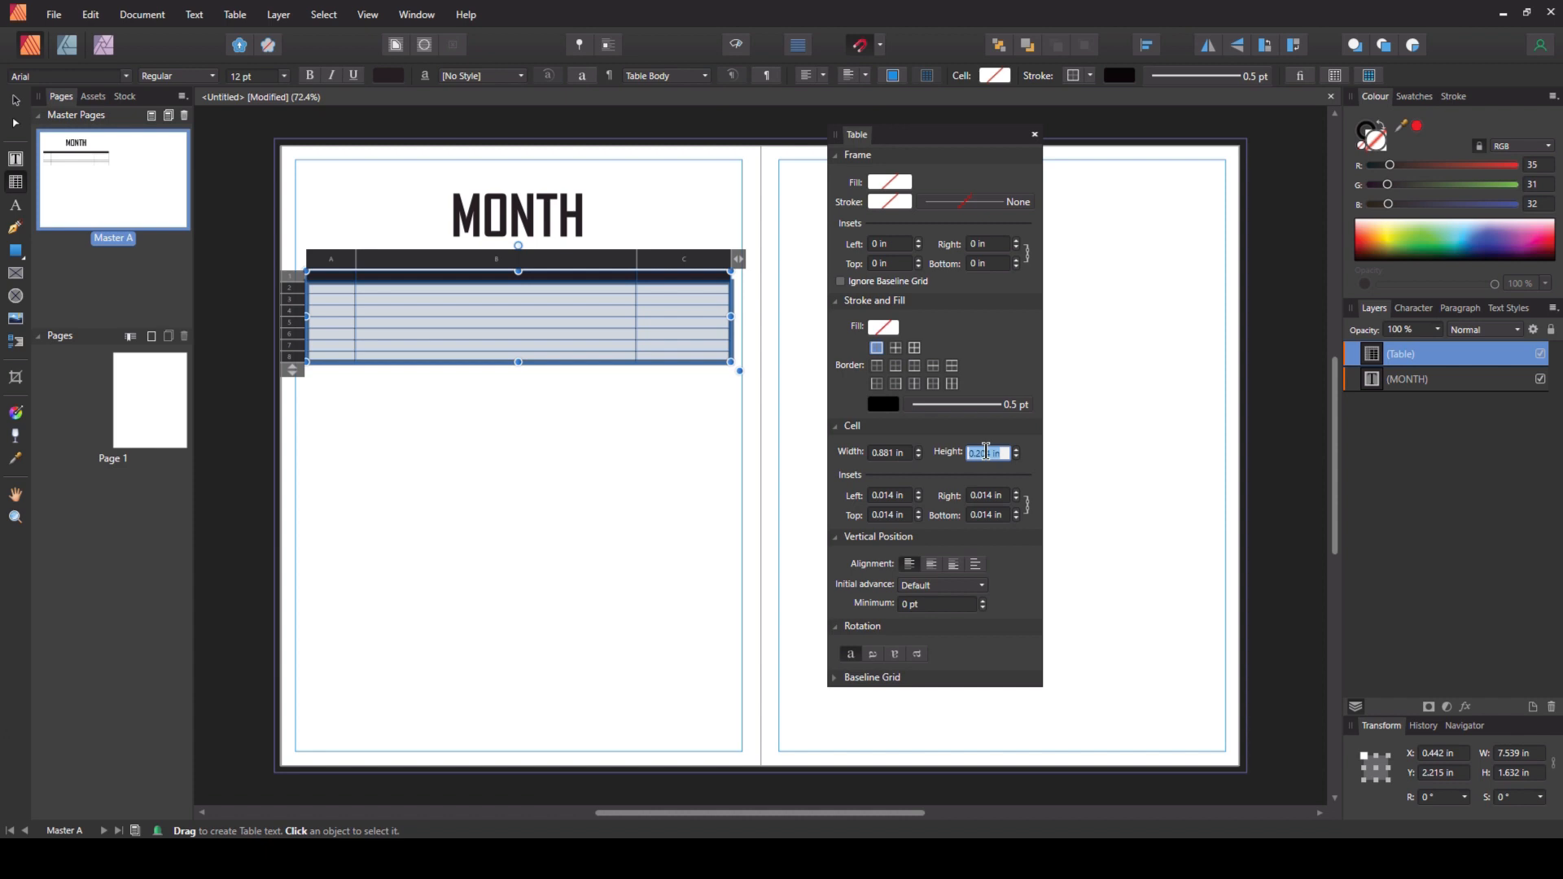
text(7mm)
key(Return)
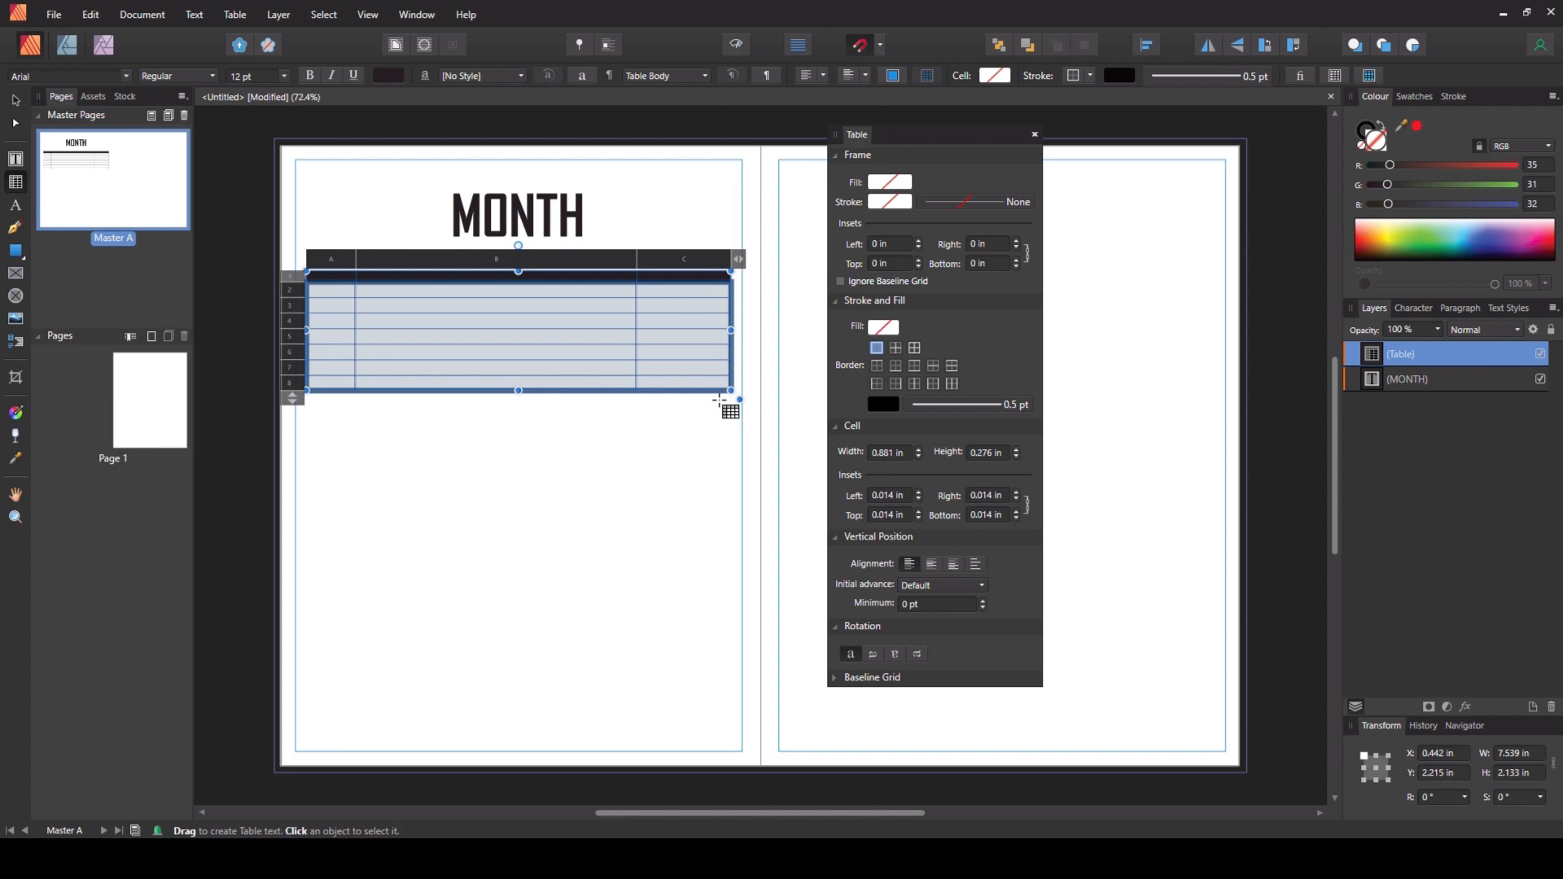
- Enter the column headings TIME, APPOINTMENT and TO DO: in the second row
click(348, 291)
text(TIME)
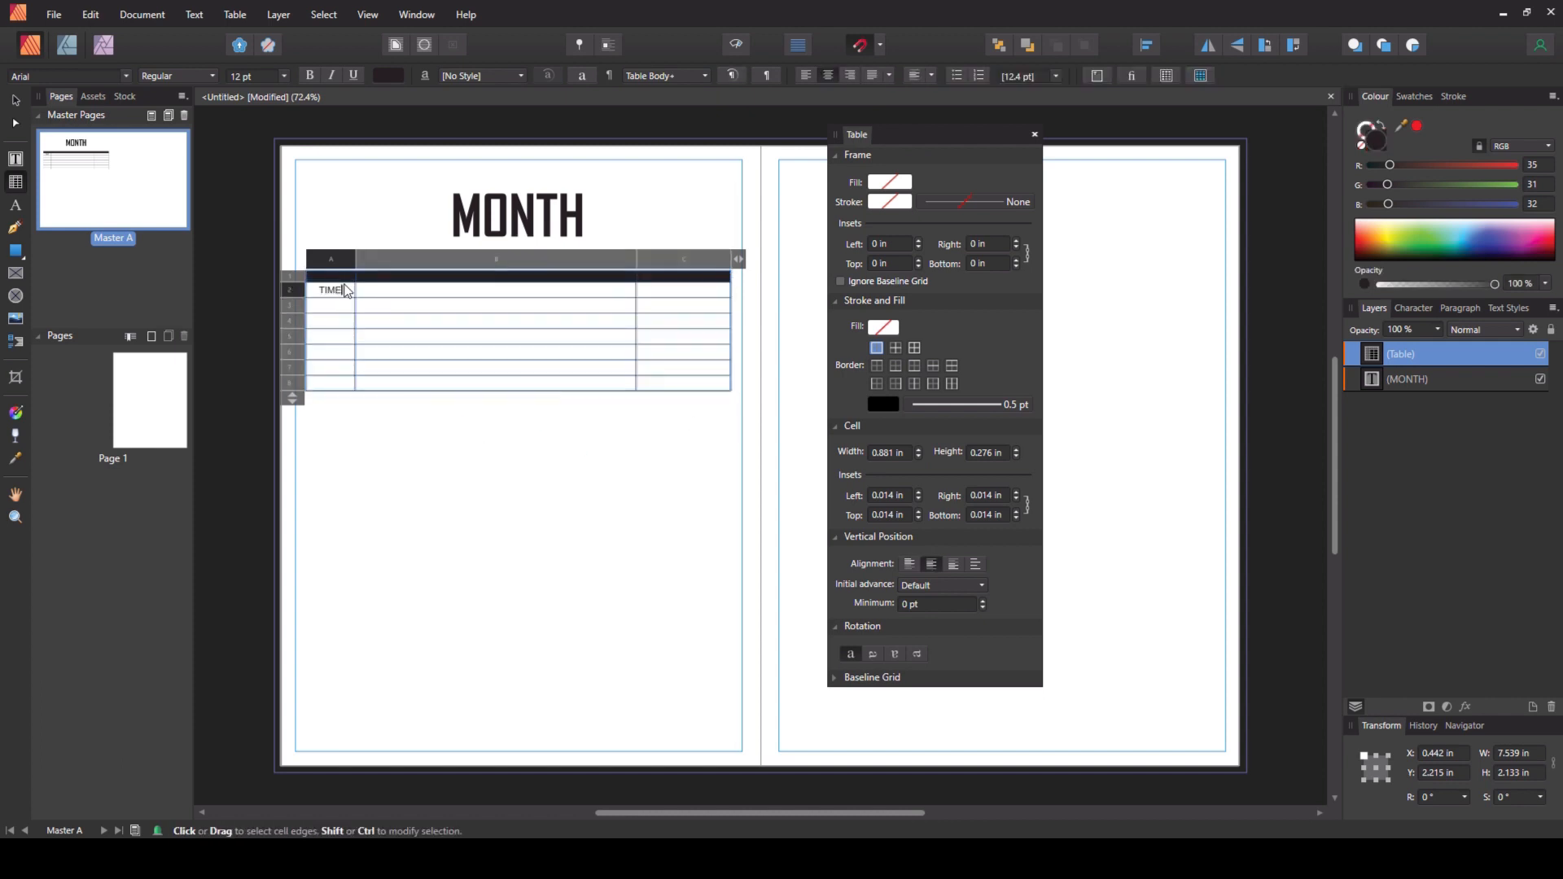
key(Escape)
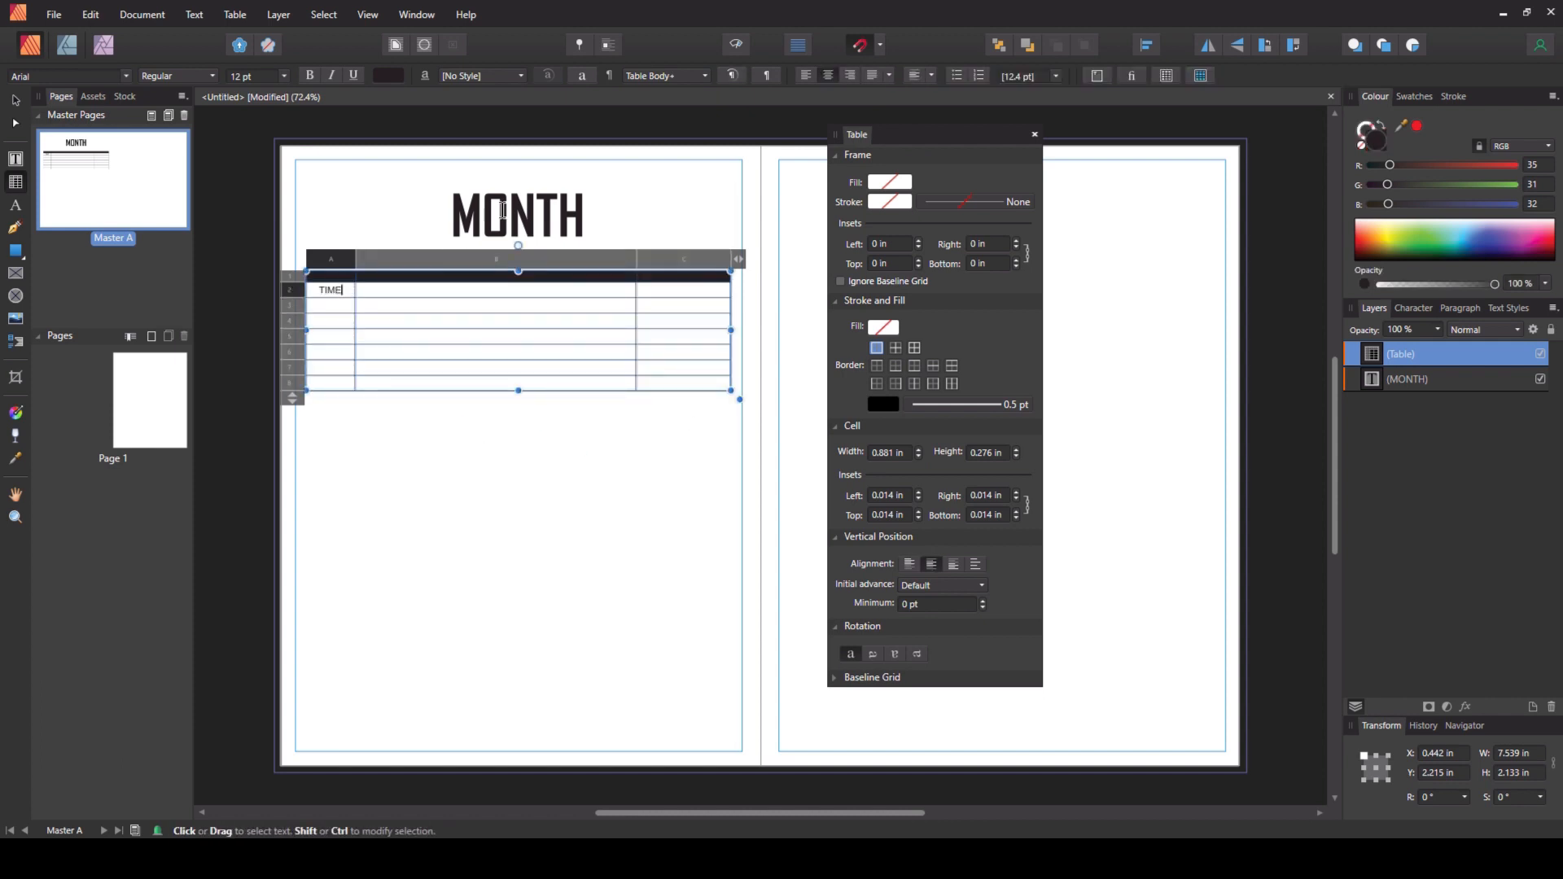
key(Tab)
text(APPOIN)
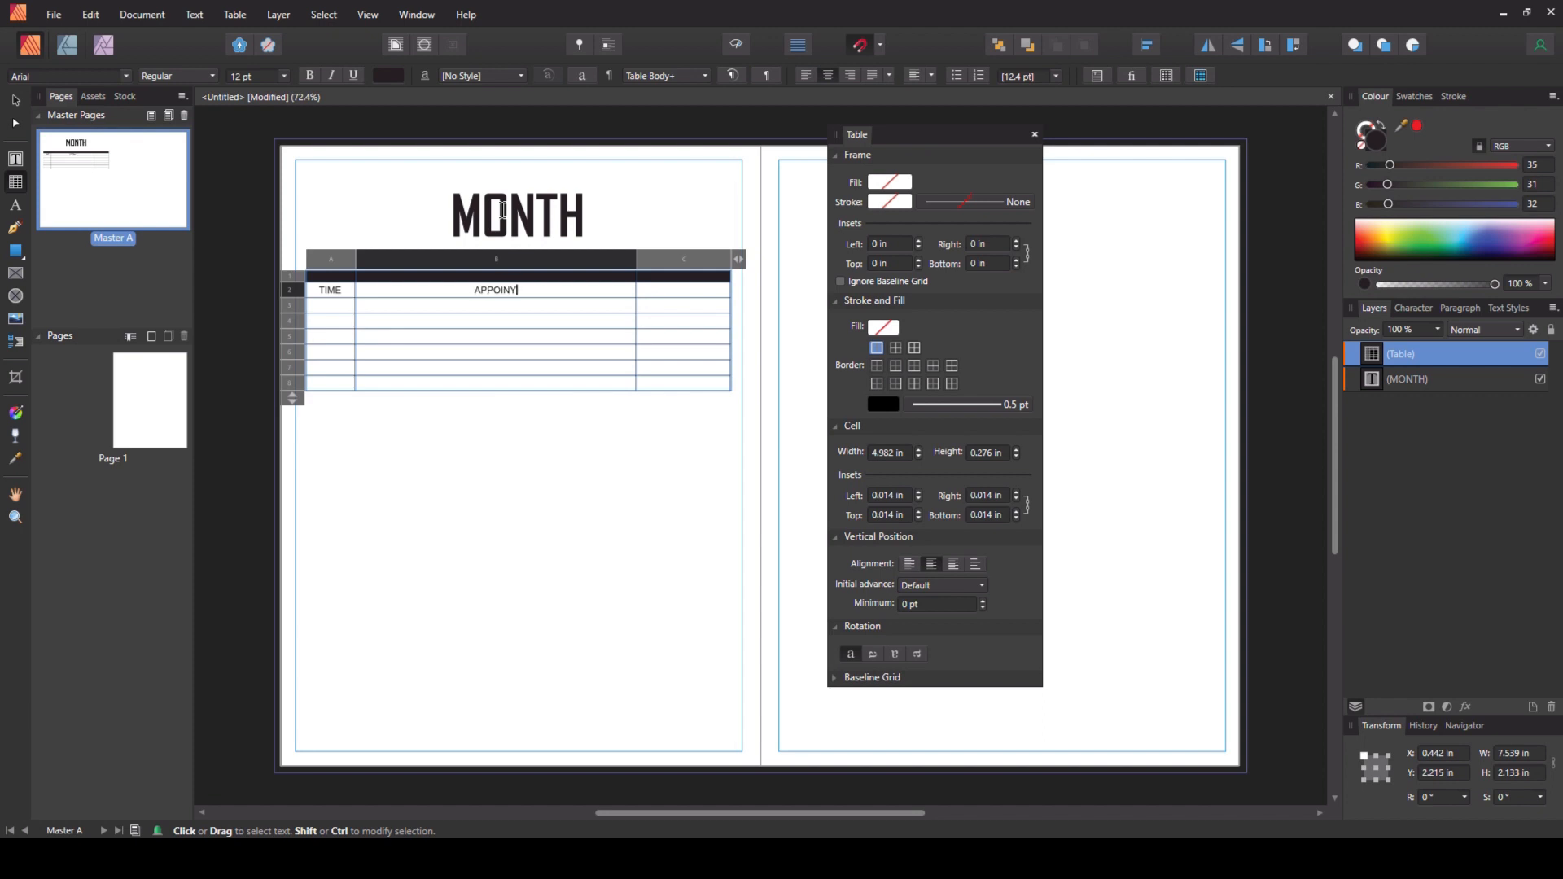
text(TMENT)
key(Tab)
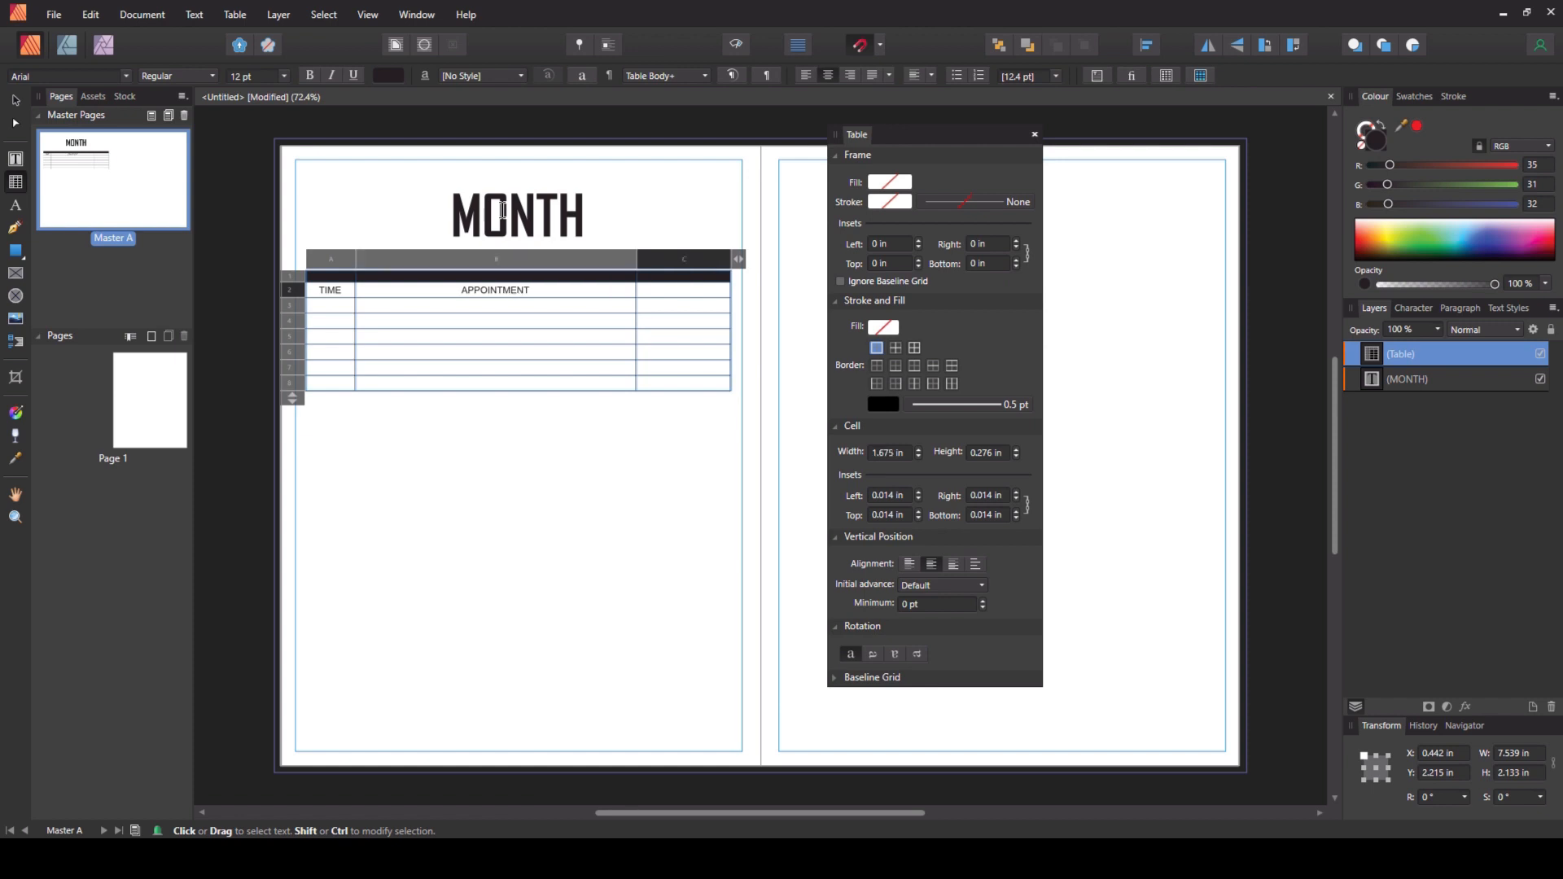
text(TO DO:)
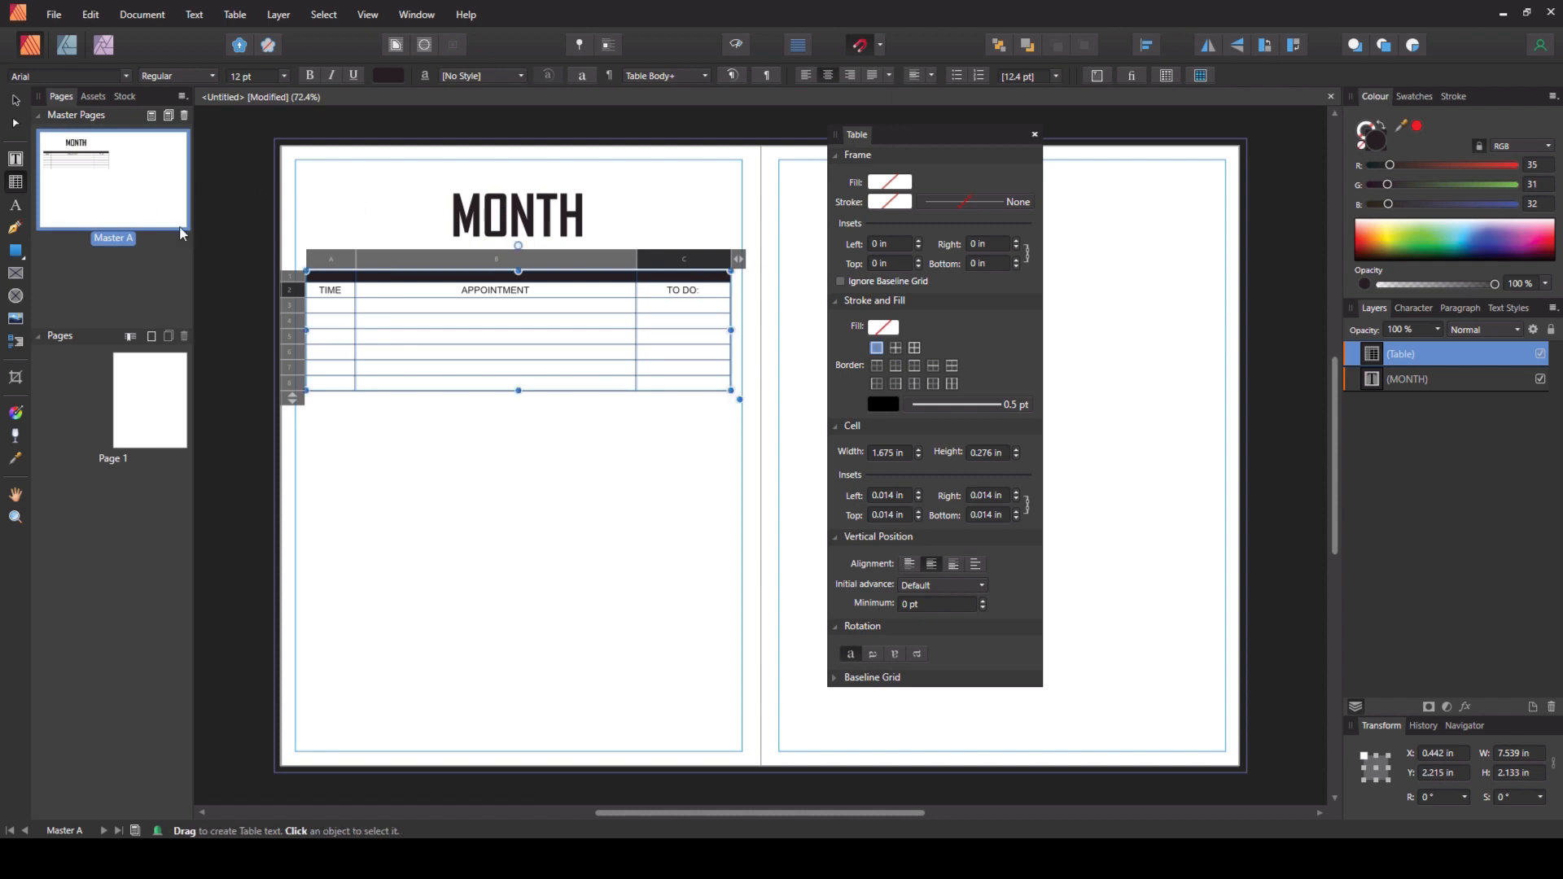
- Format the heading row as 15 pt Agency FB Bold
click(289, 290)
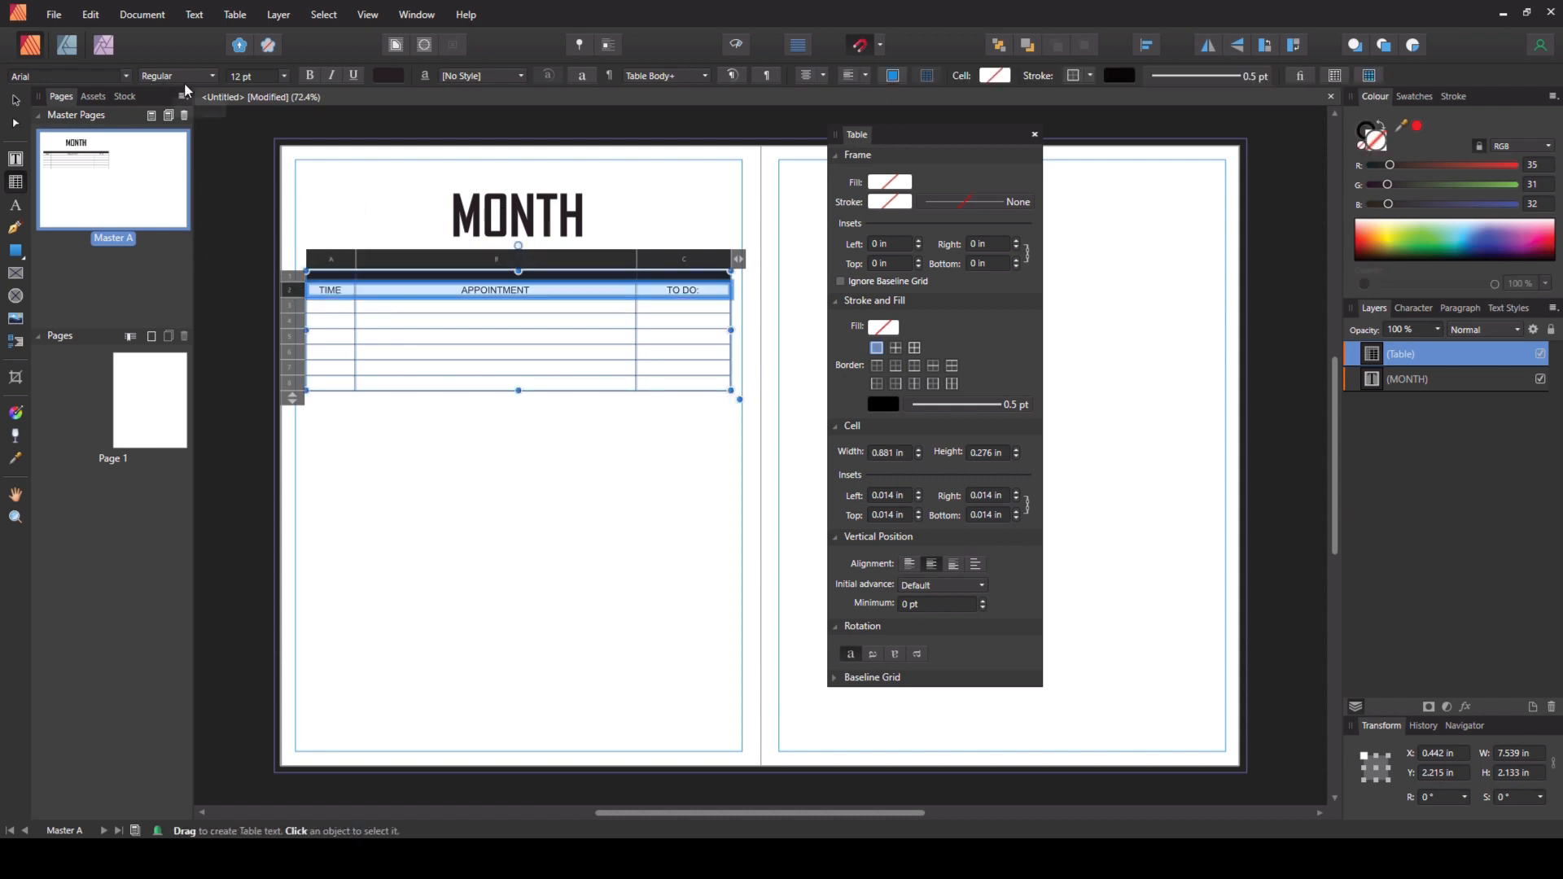
click(65, 76)
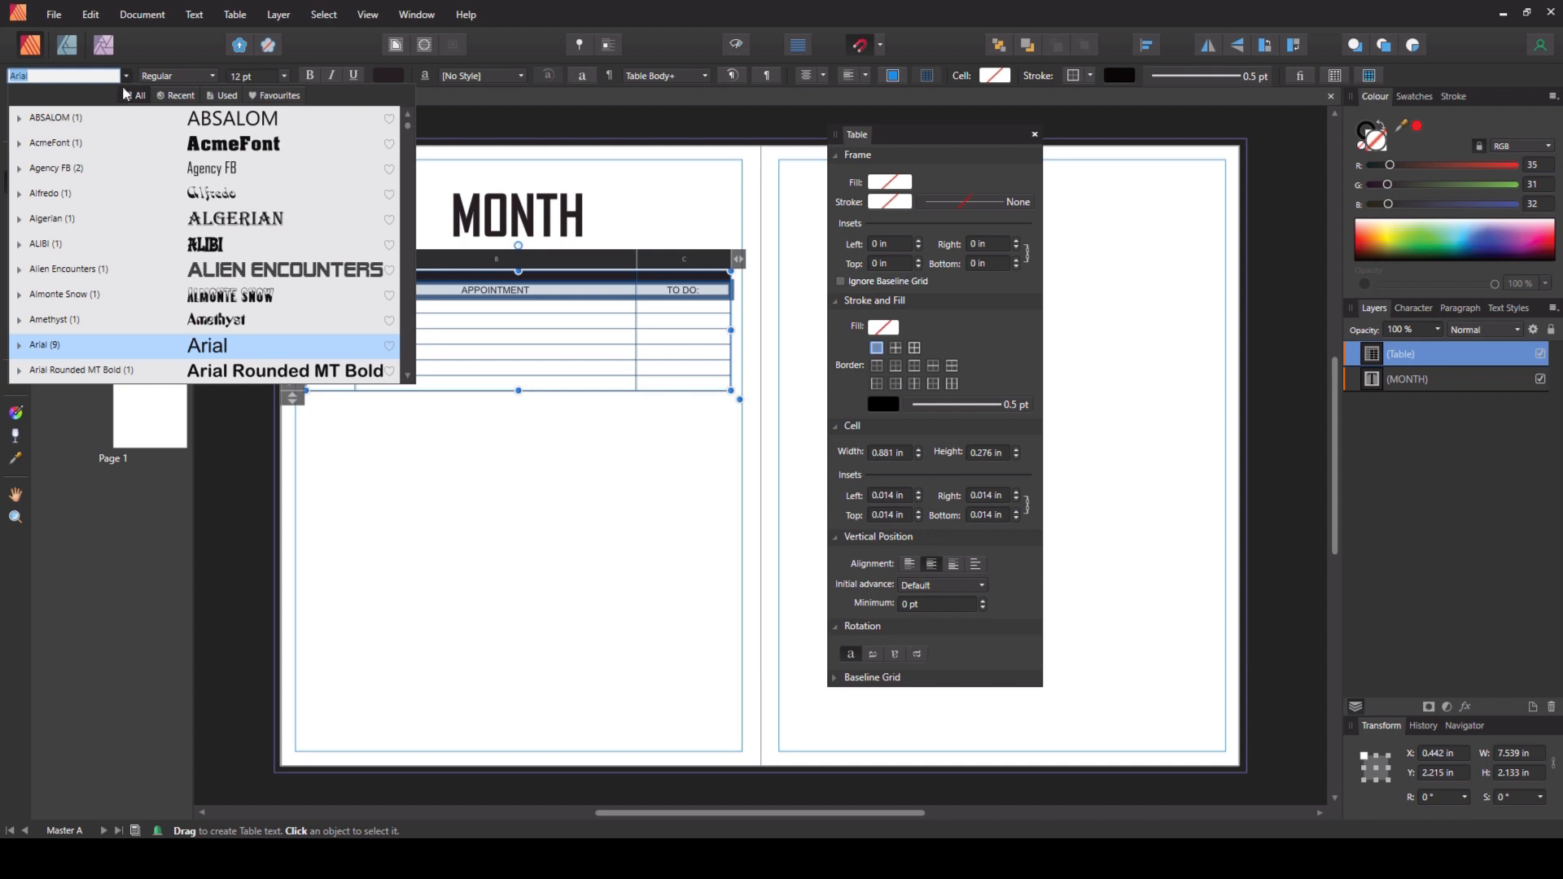
click(92, 169)
click(275, 74)
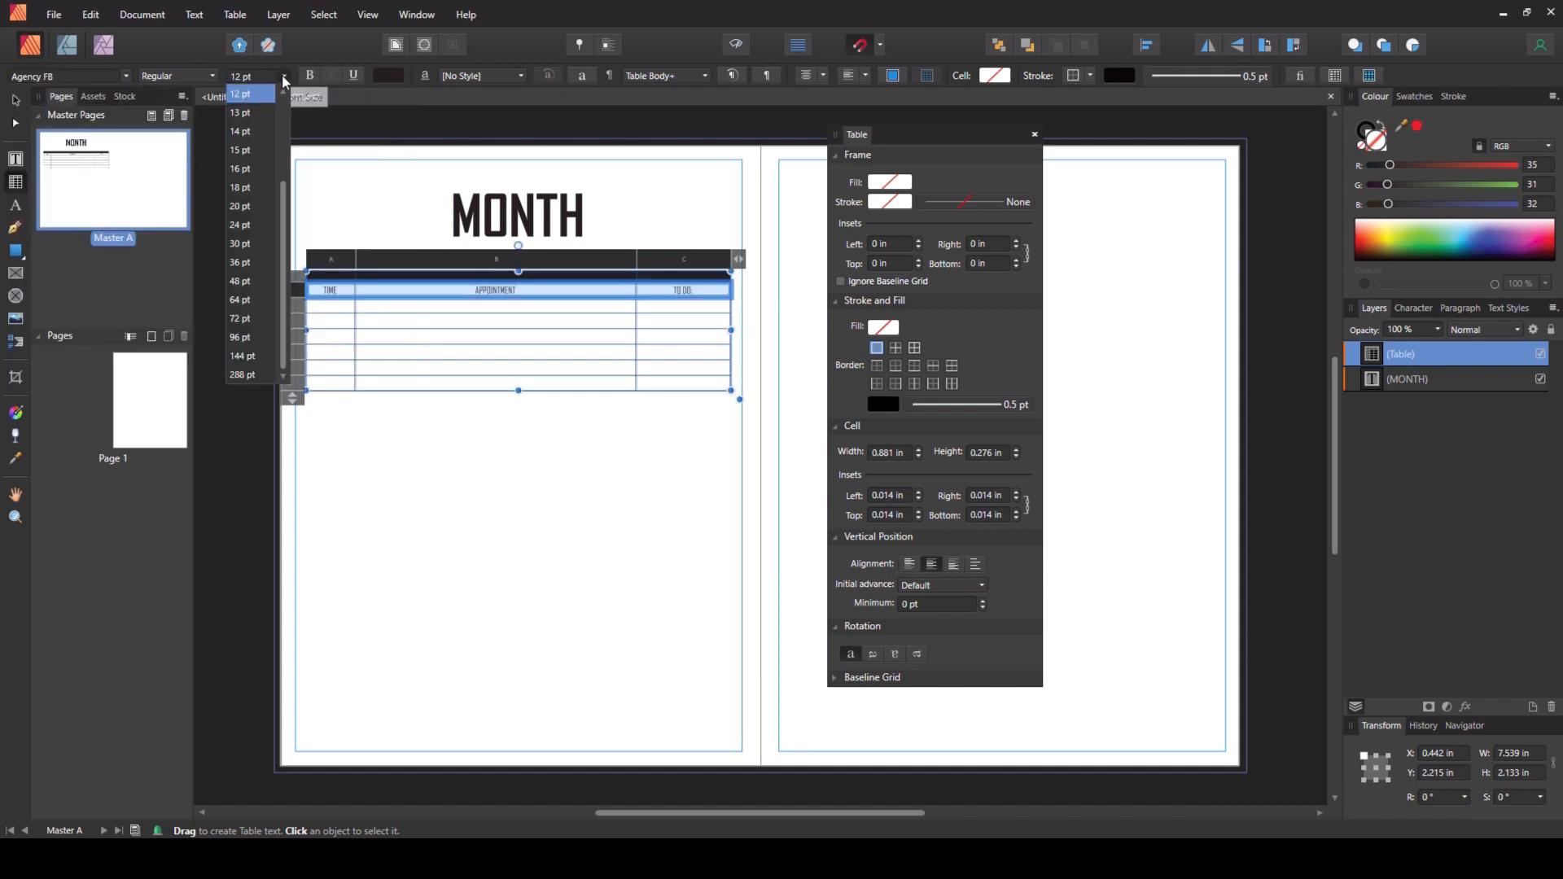
click(261, 131)
click(215, 73)
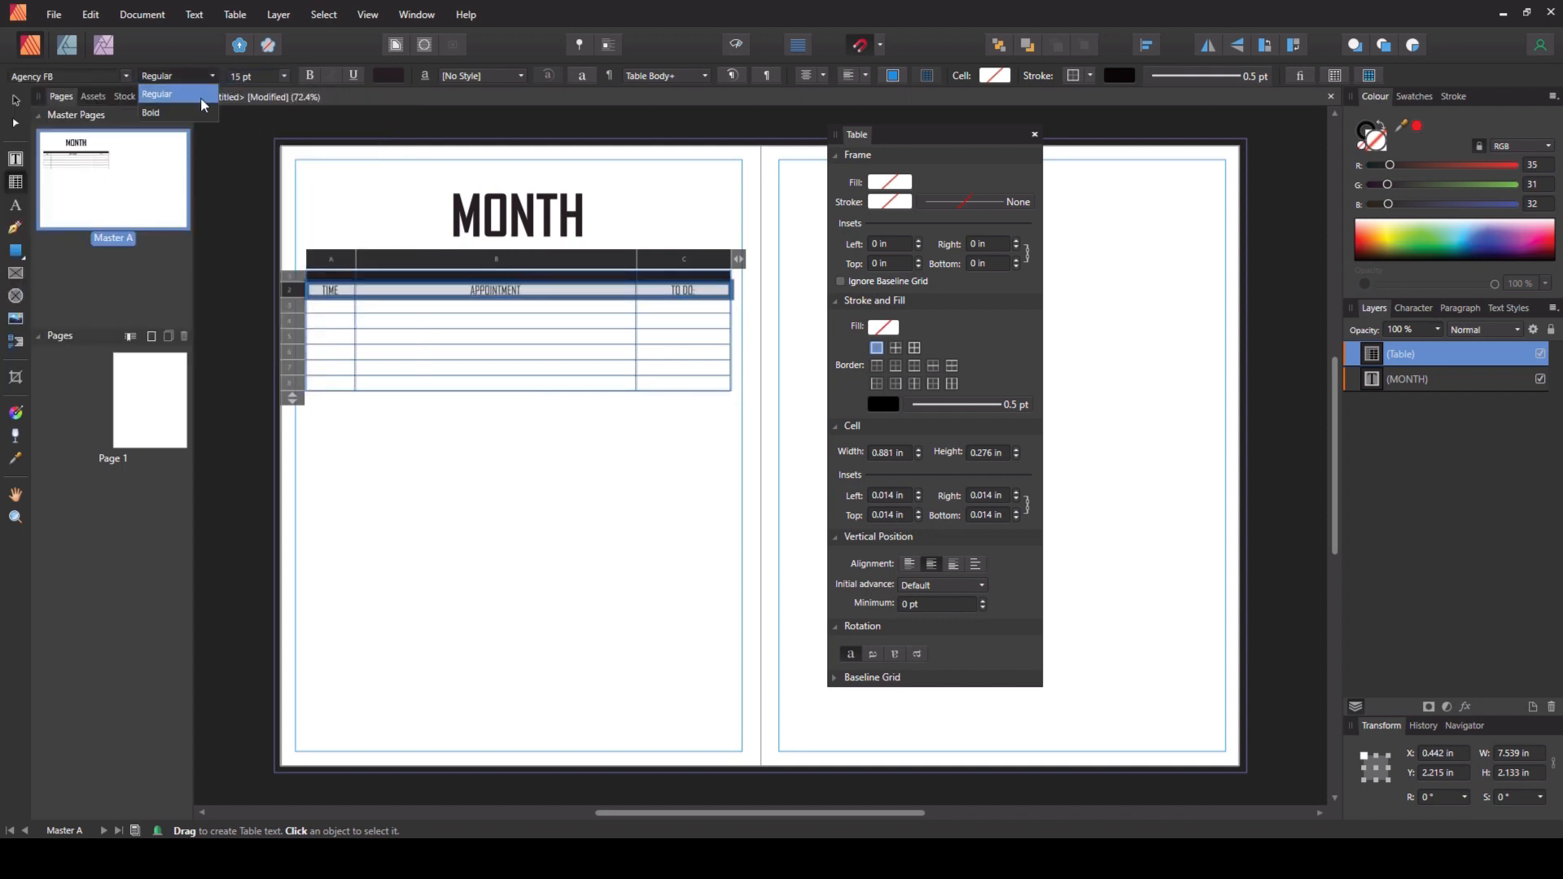
click(197, 115)
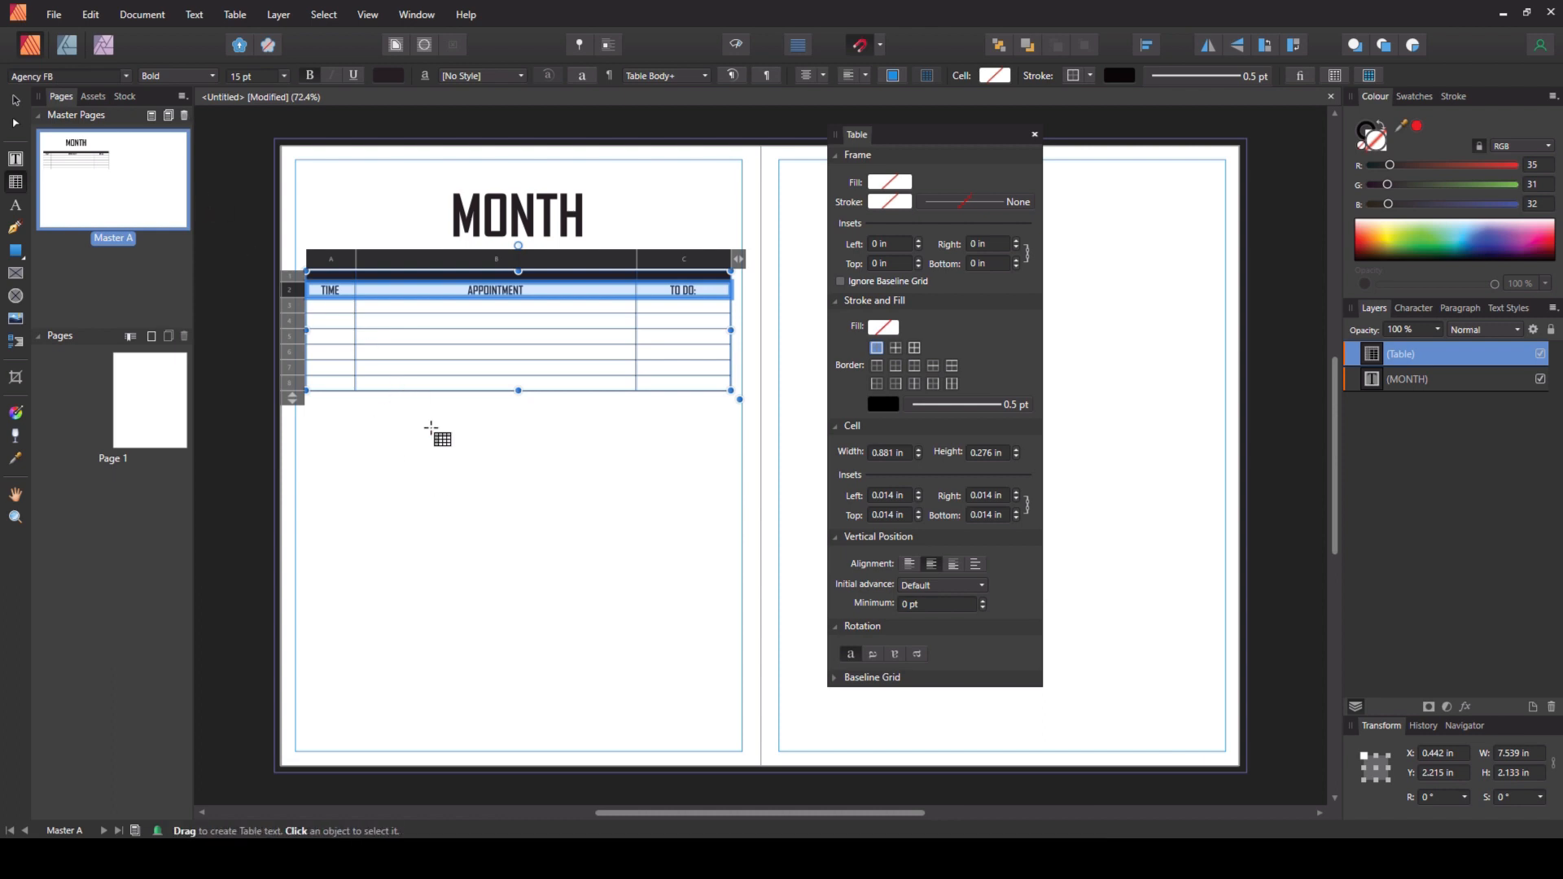
- Remove the inner horizontal borders from the TO DO: column cells
click(655, 310)
drag(655, 309, 702, 387)
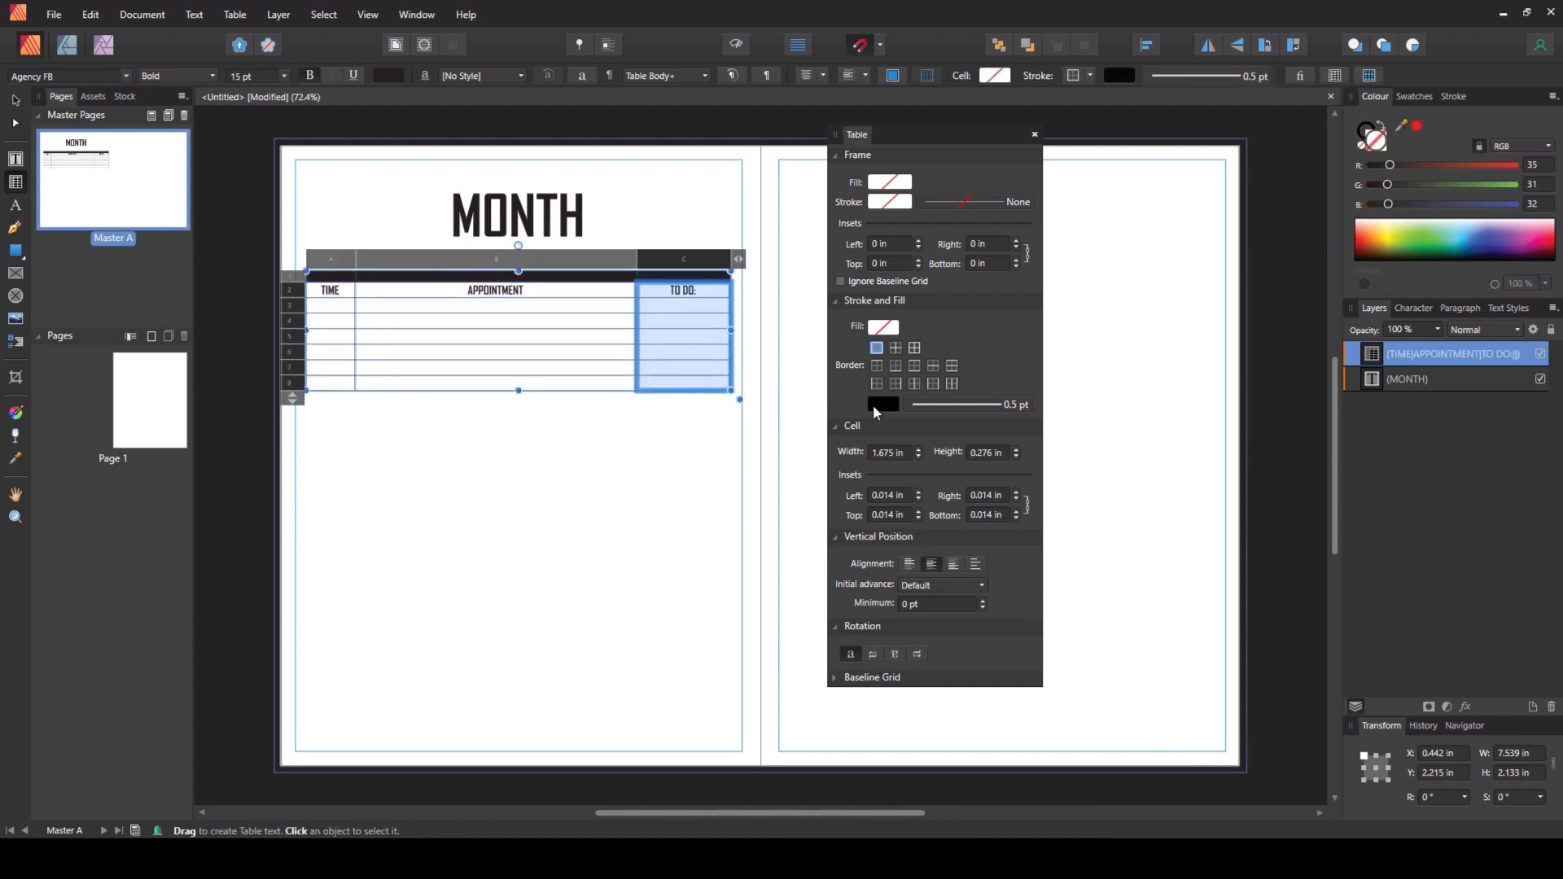
click(933, 368)
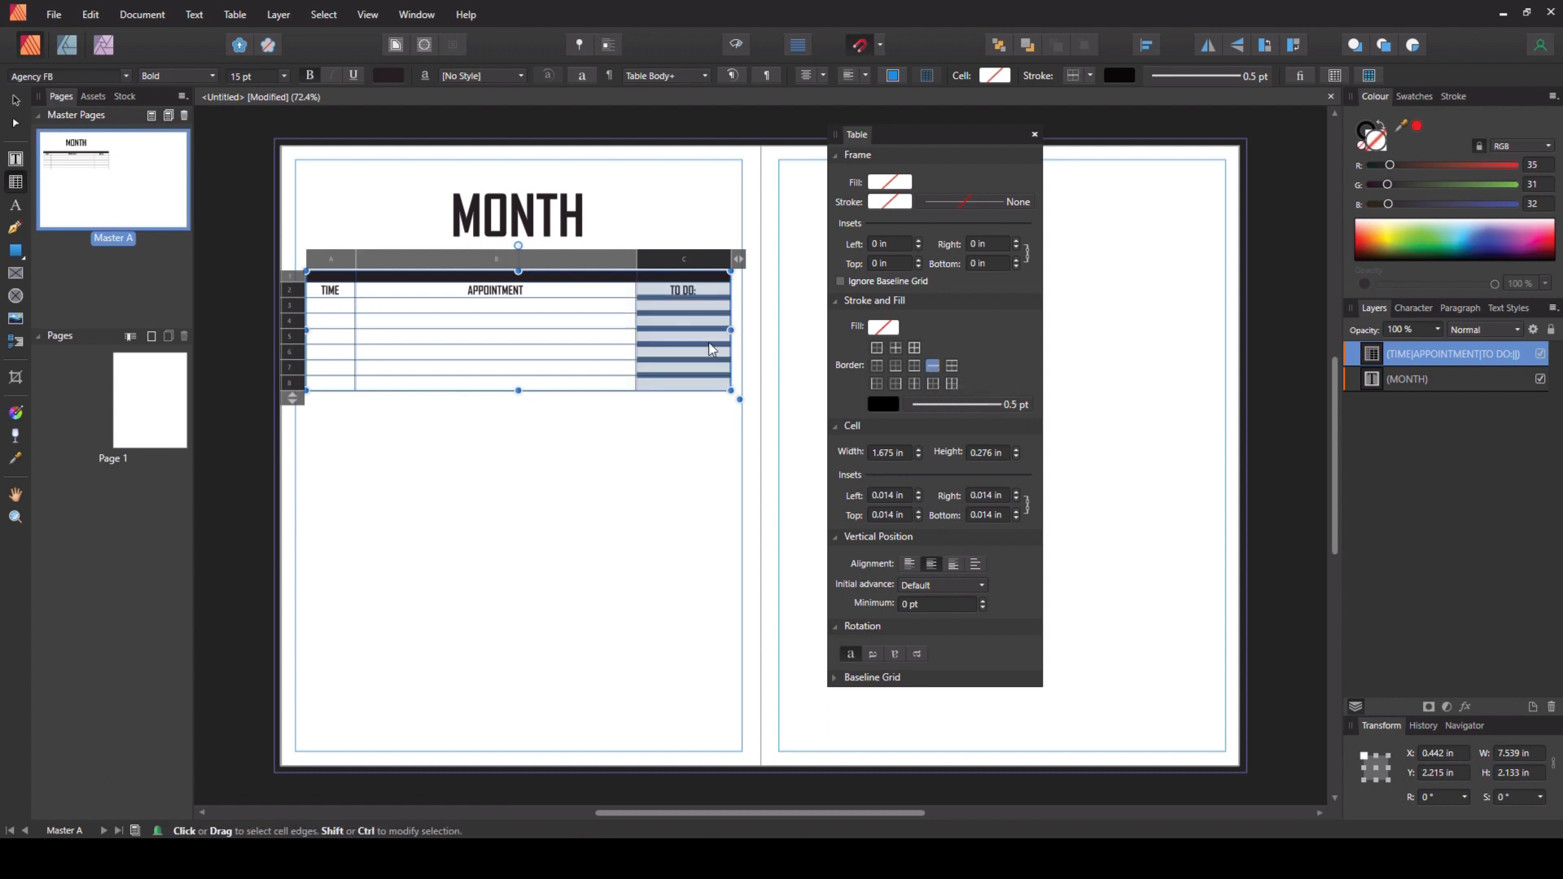
click(884, 406)
click(1001, 435)
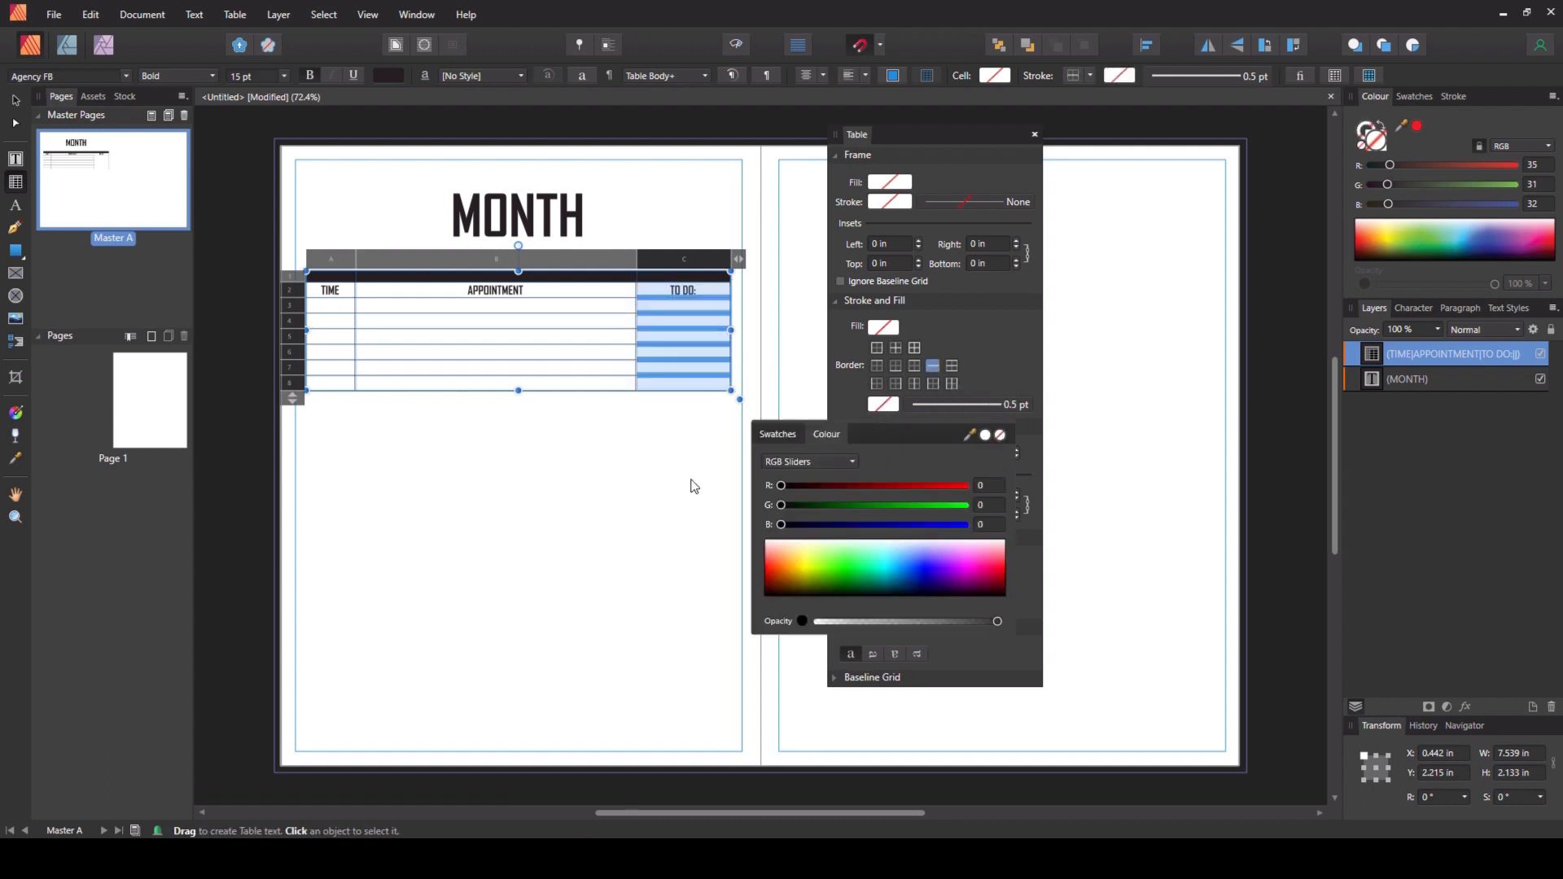
click(561, 501)
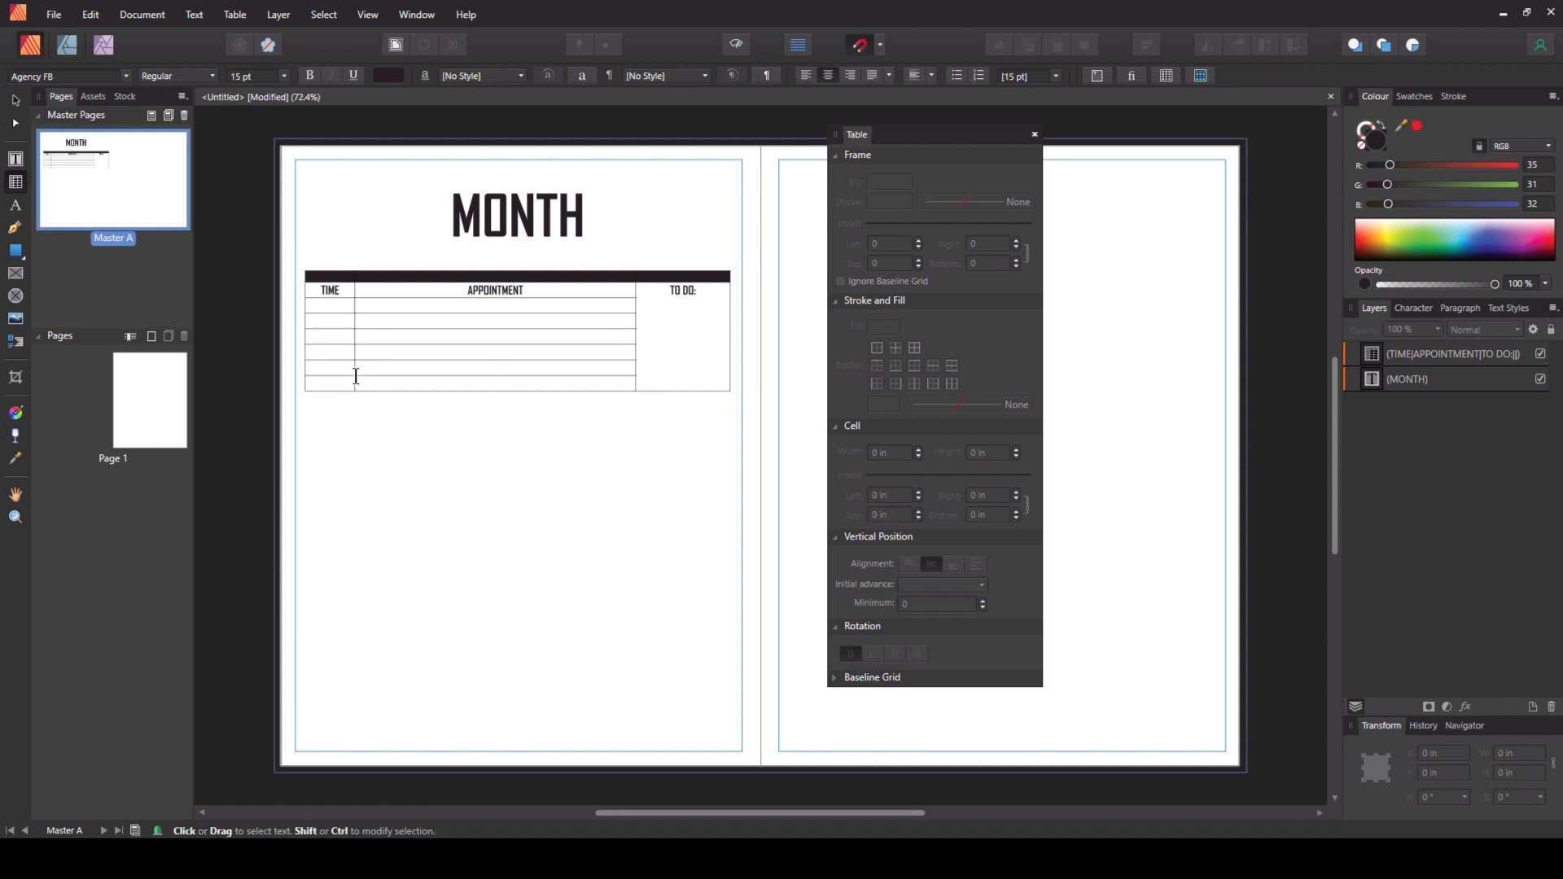
- Set the black top row's height to 0.276 in
click(327, 275)
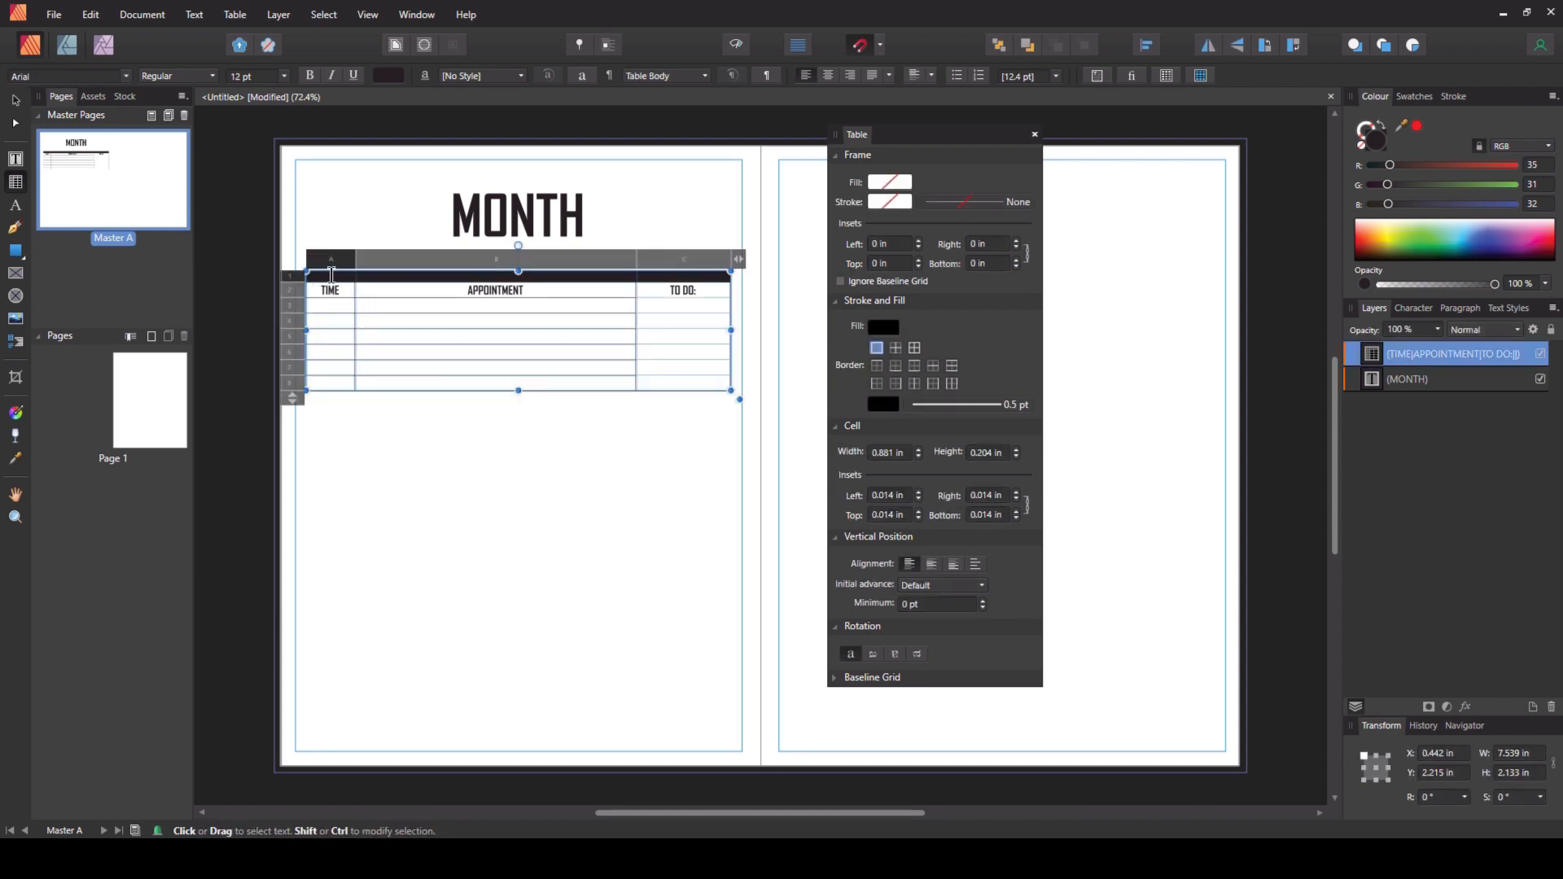
click(991, 454)
text(7)
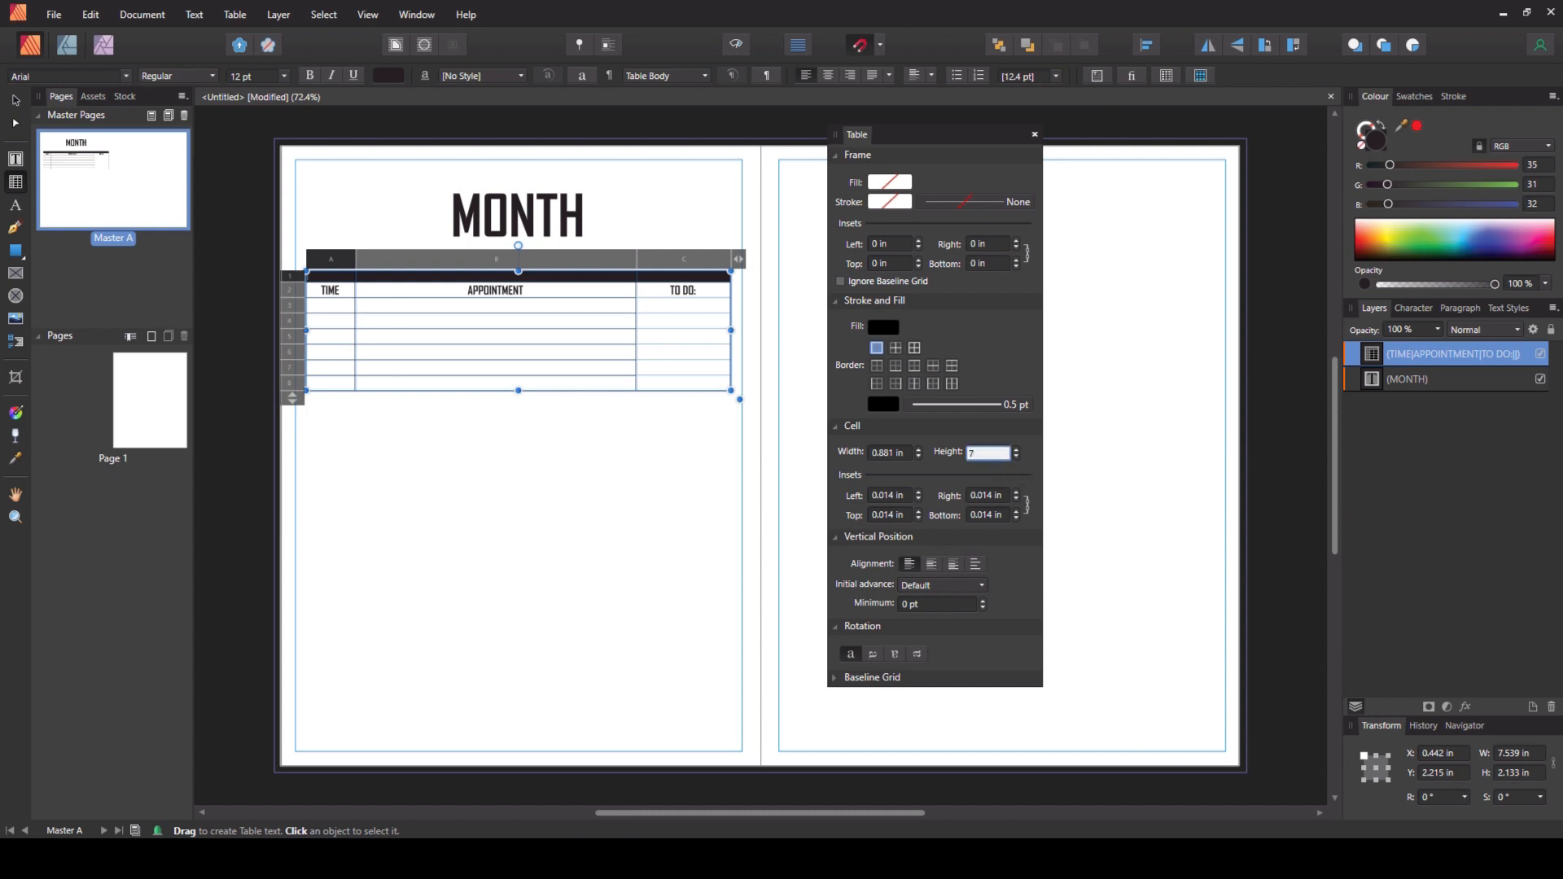
key(Return)
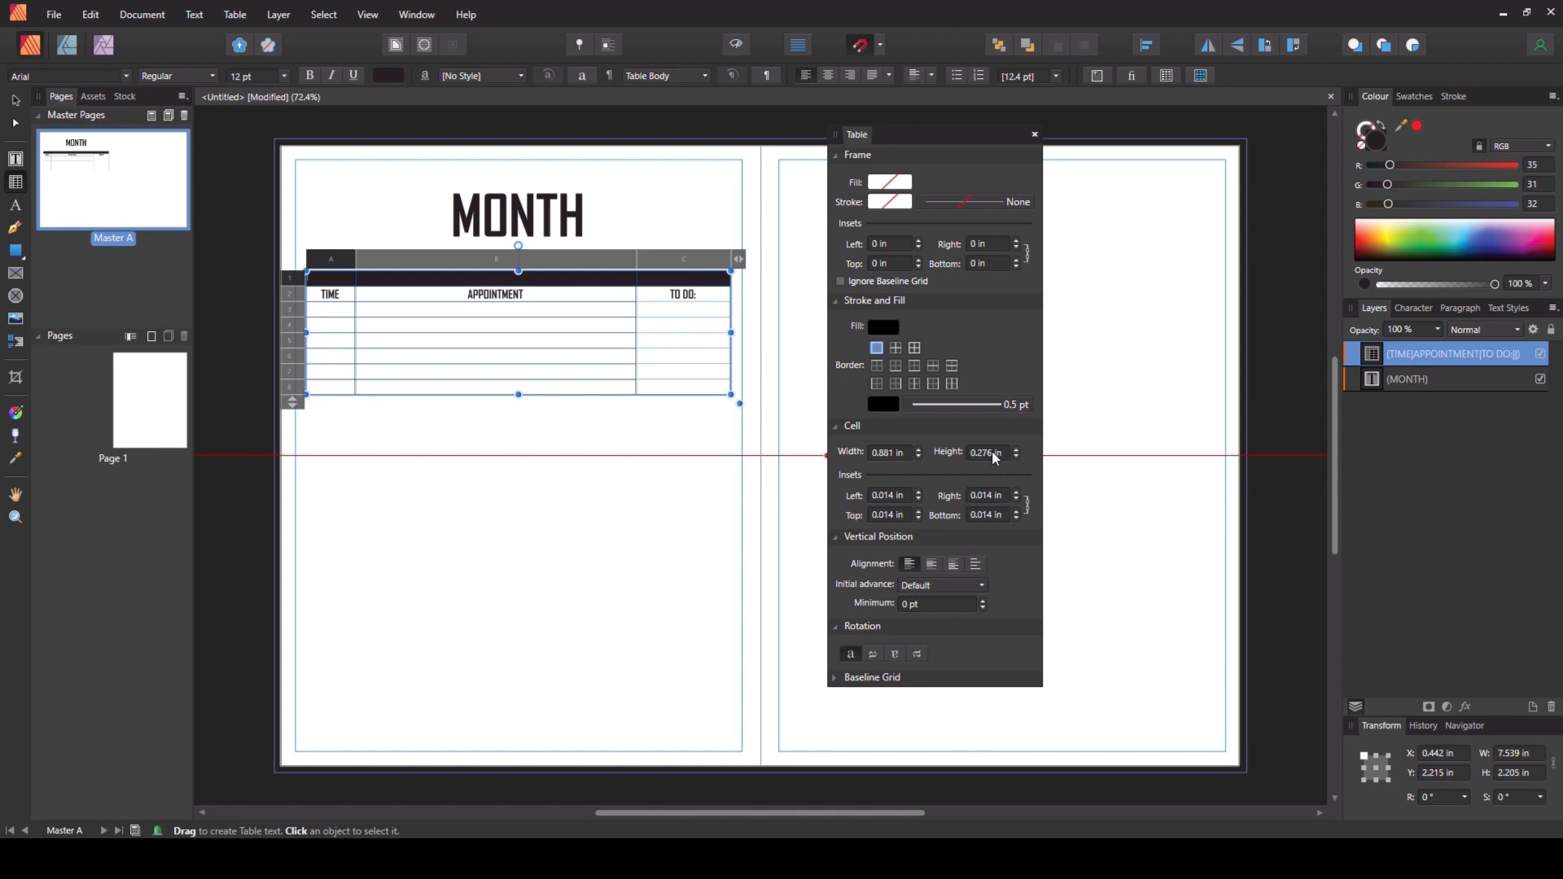
- Fill the TIME column's cells below the heading with light grey
click(326, 259)
drag(322, 294, 339, 389)
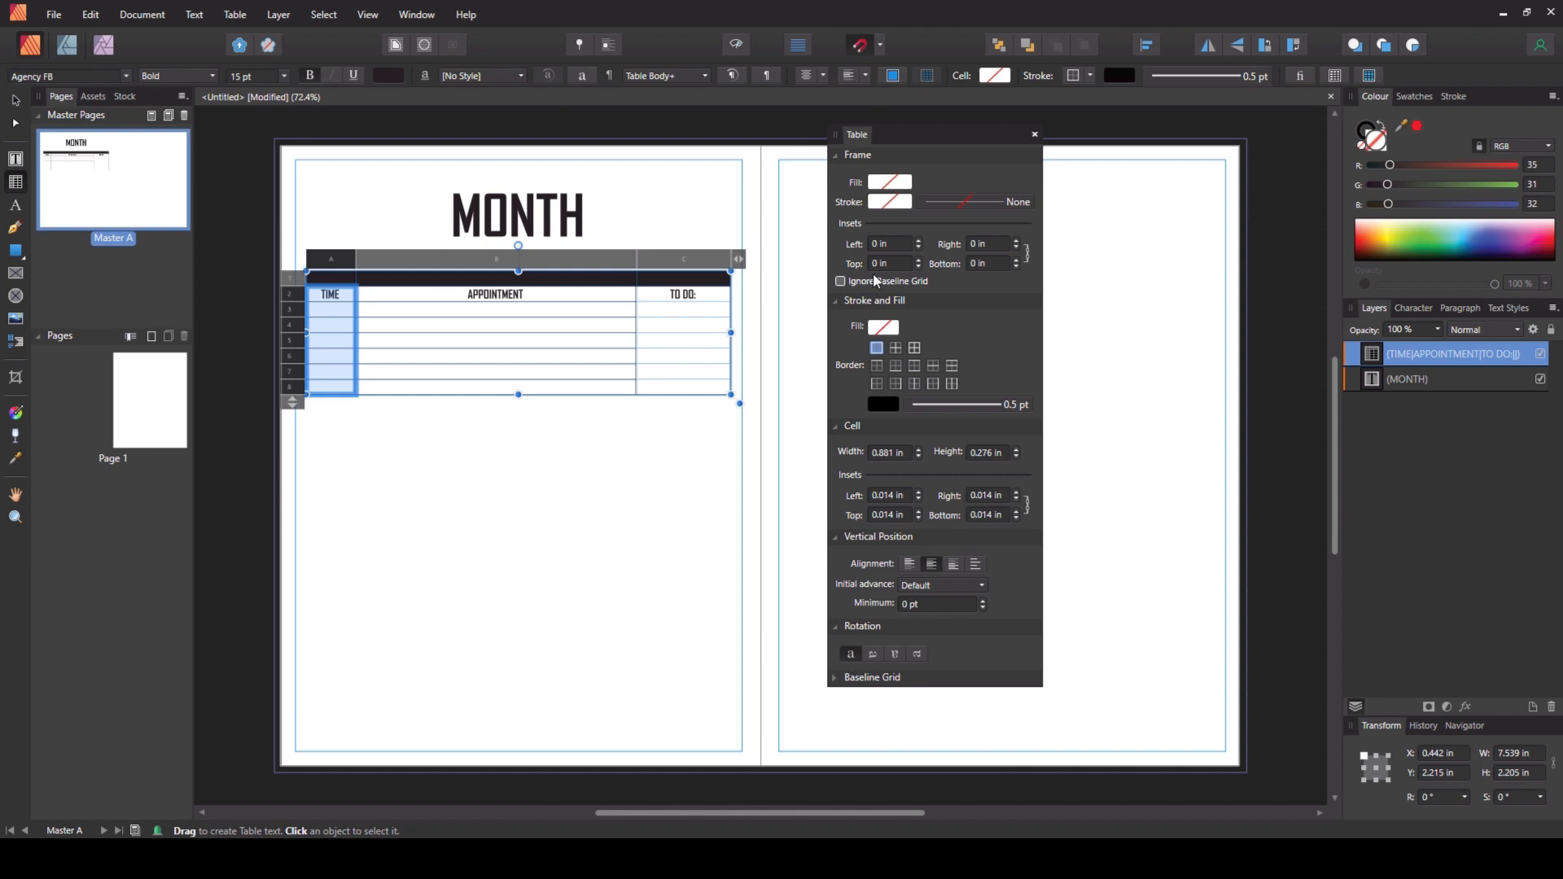
click(884, 328)
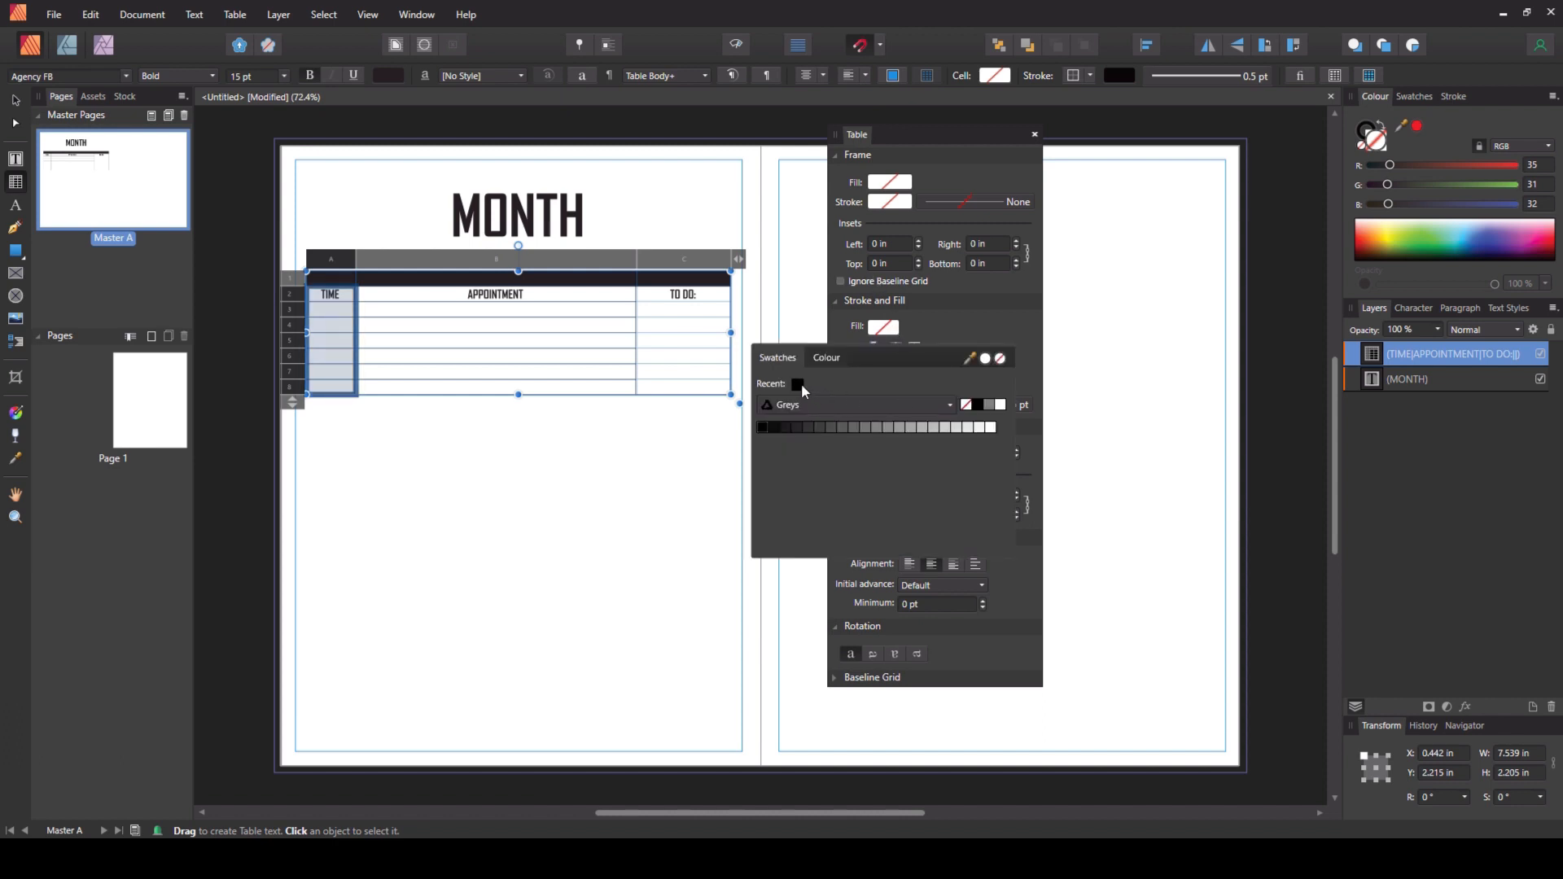
click(970, 434)
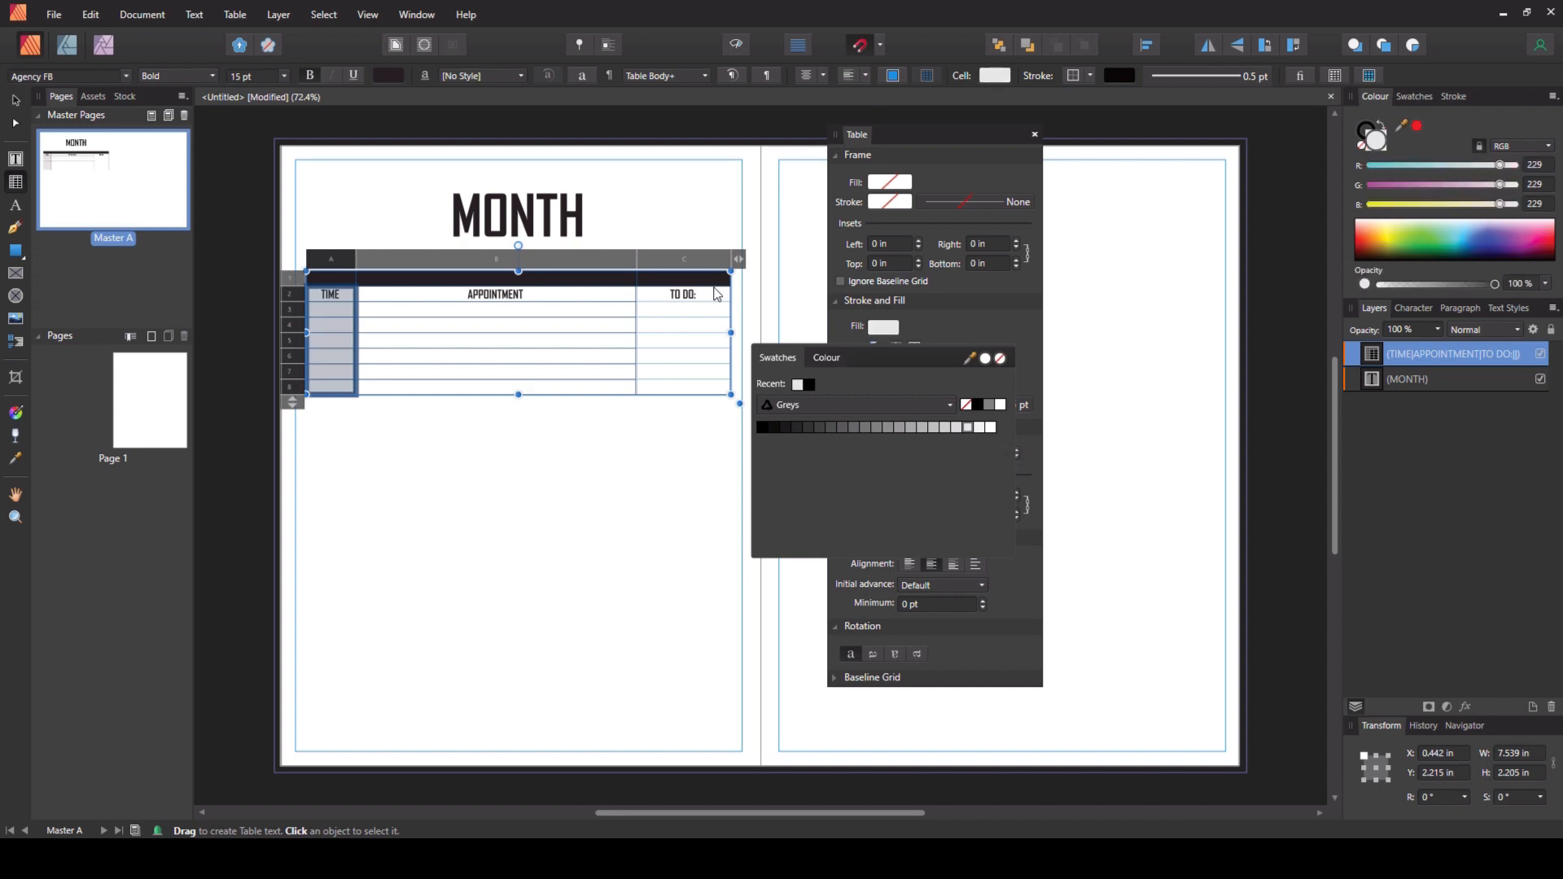
- Fill the TO DO: column's cells below the heading with light grey
click(689, 282)
drag(655, 295, 705, 387)
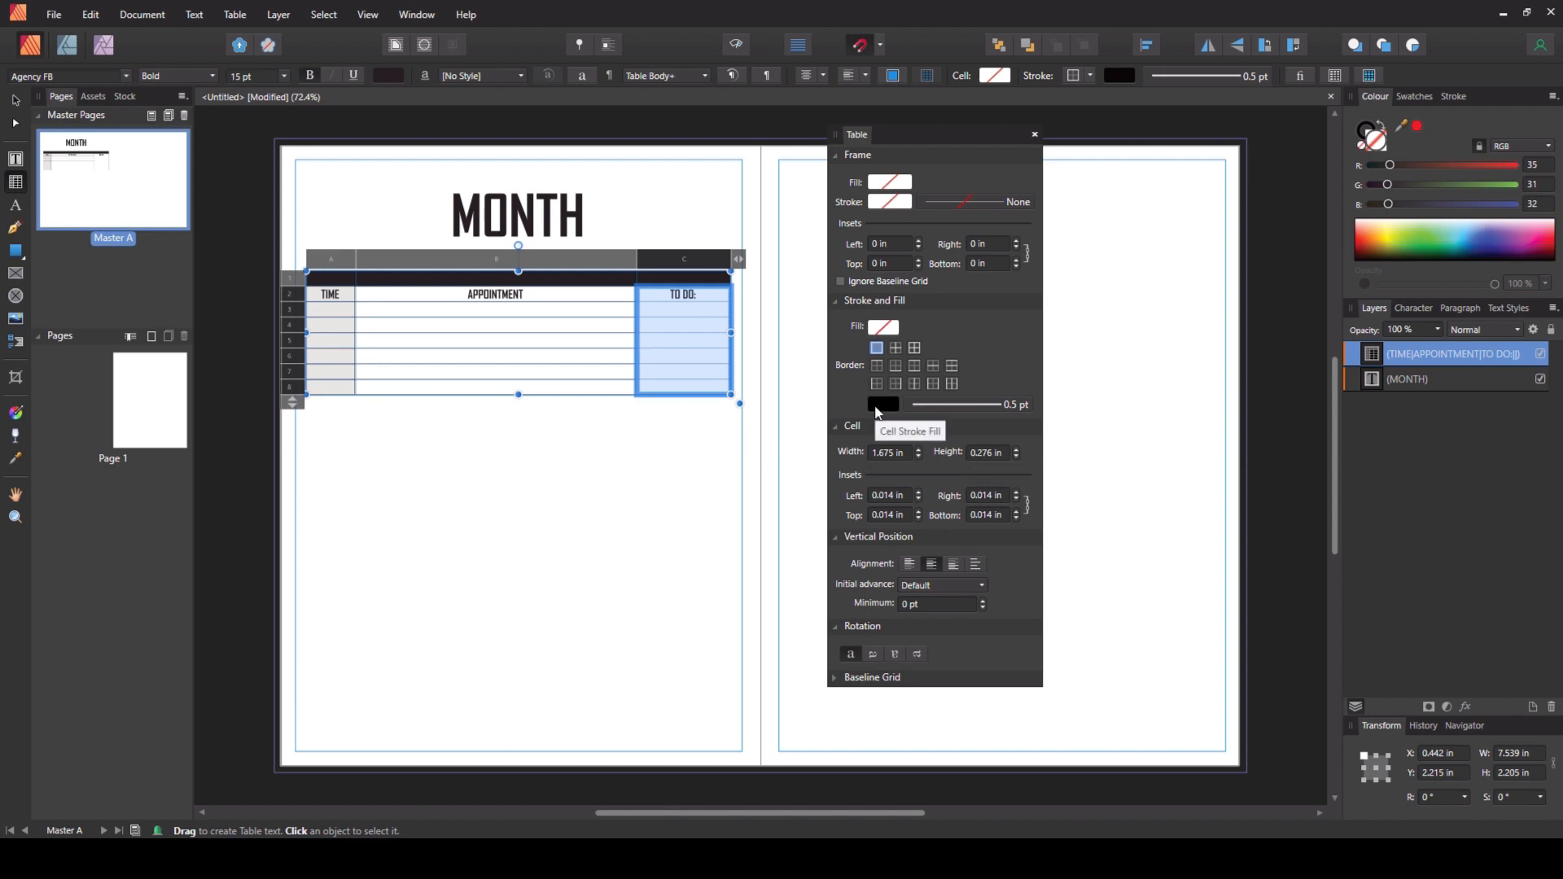
click(886, 329)
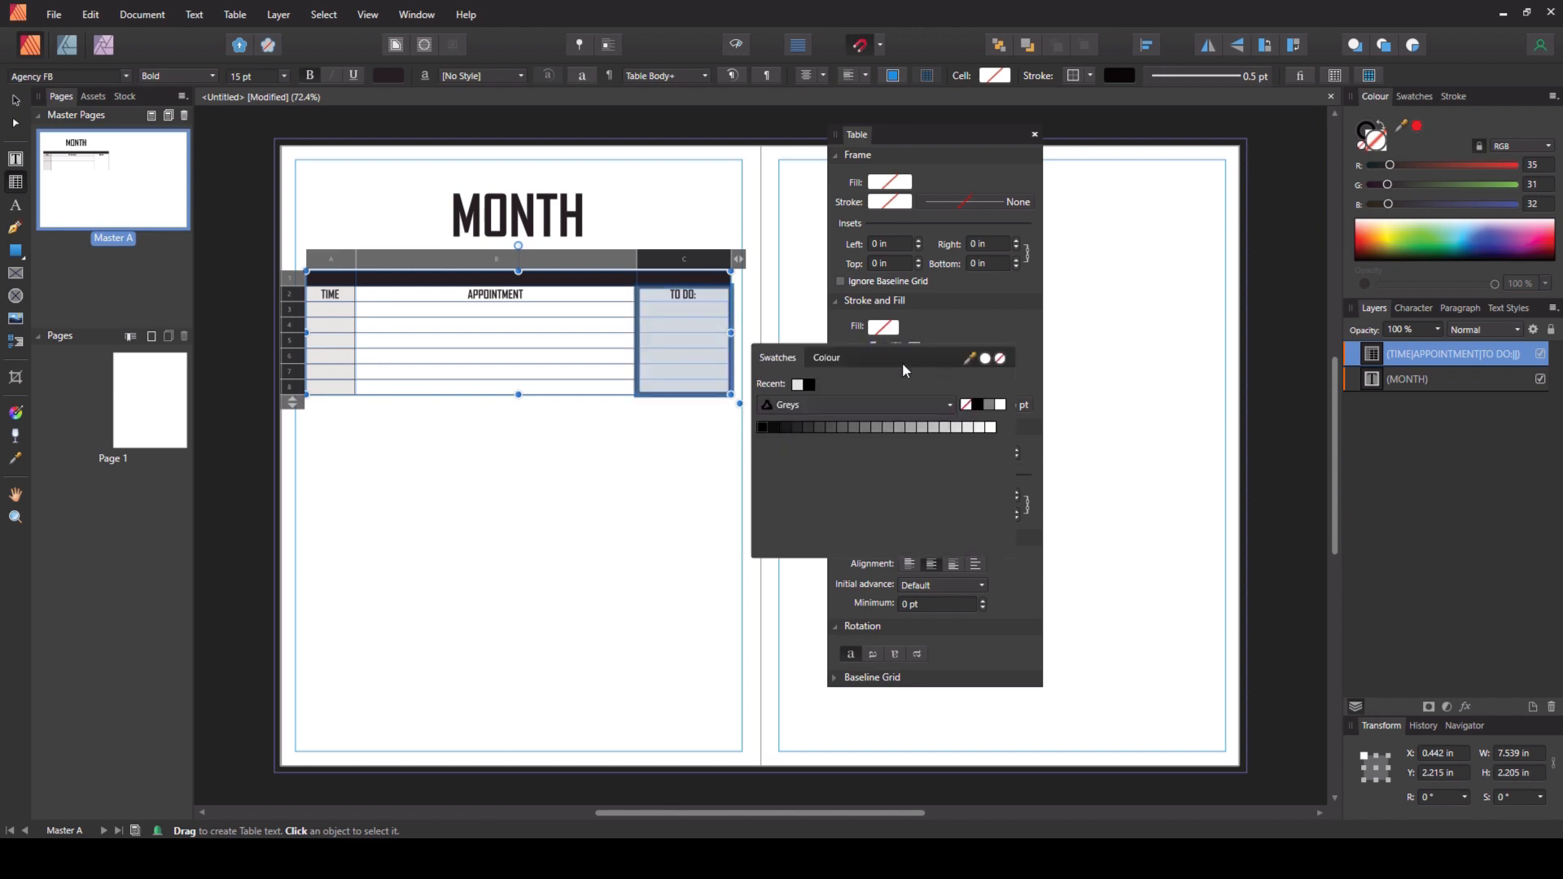
click(969, 428)
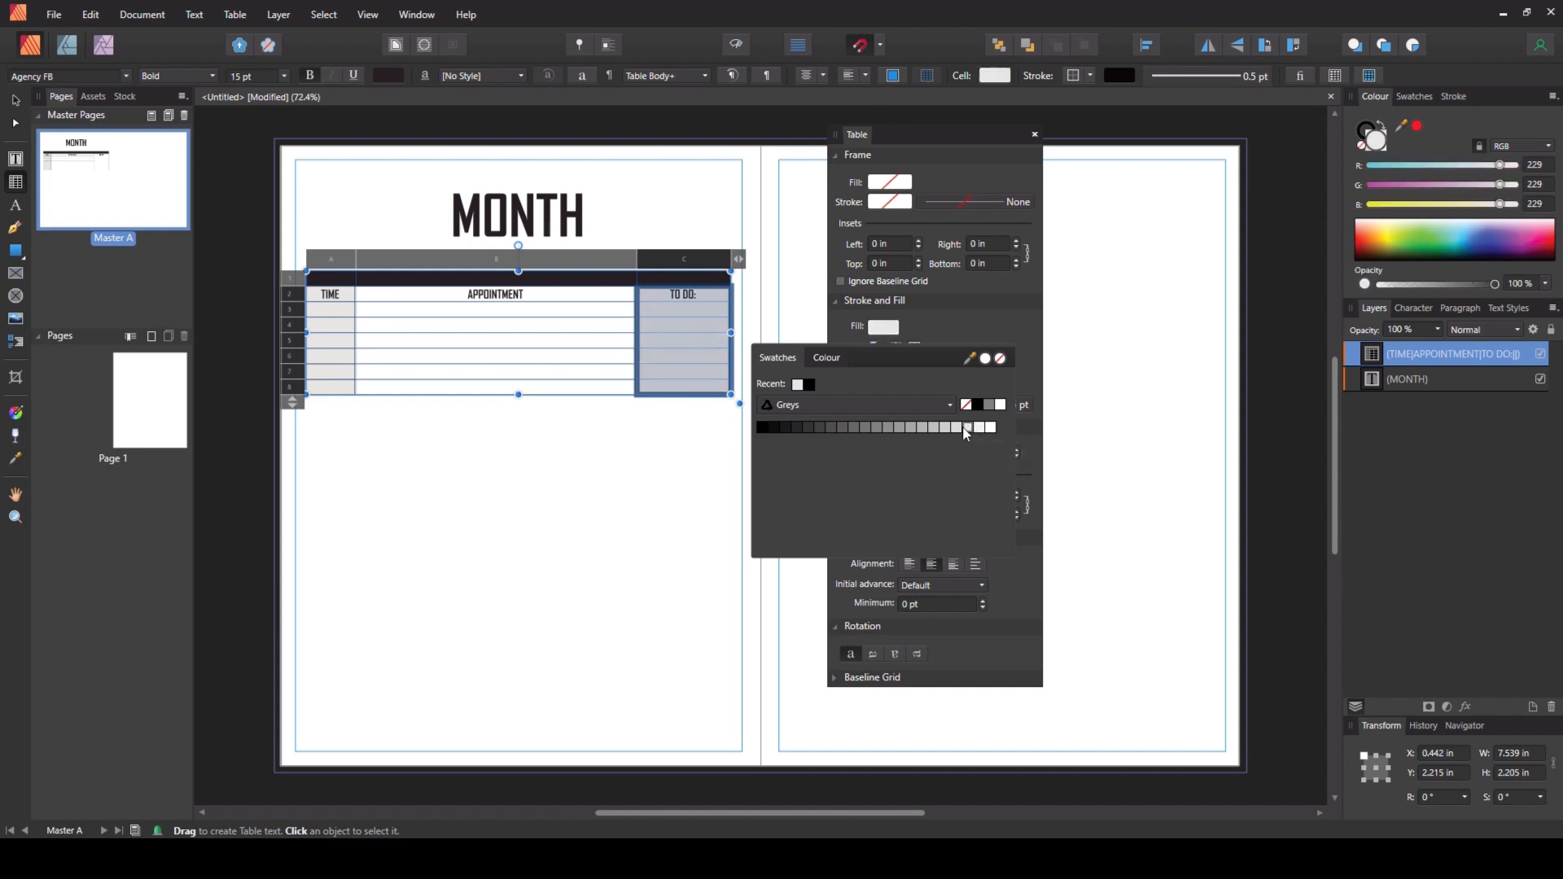
click(640, 500)
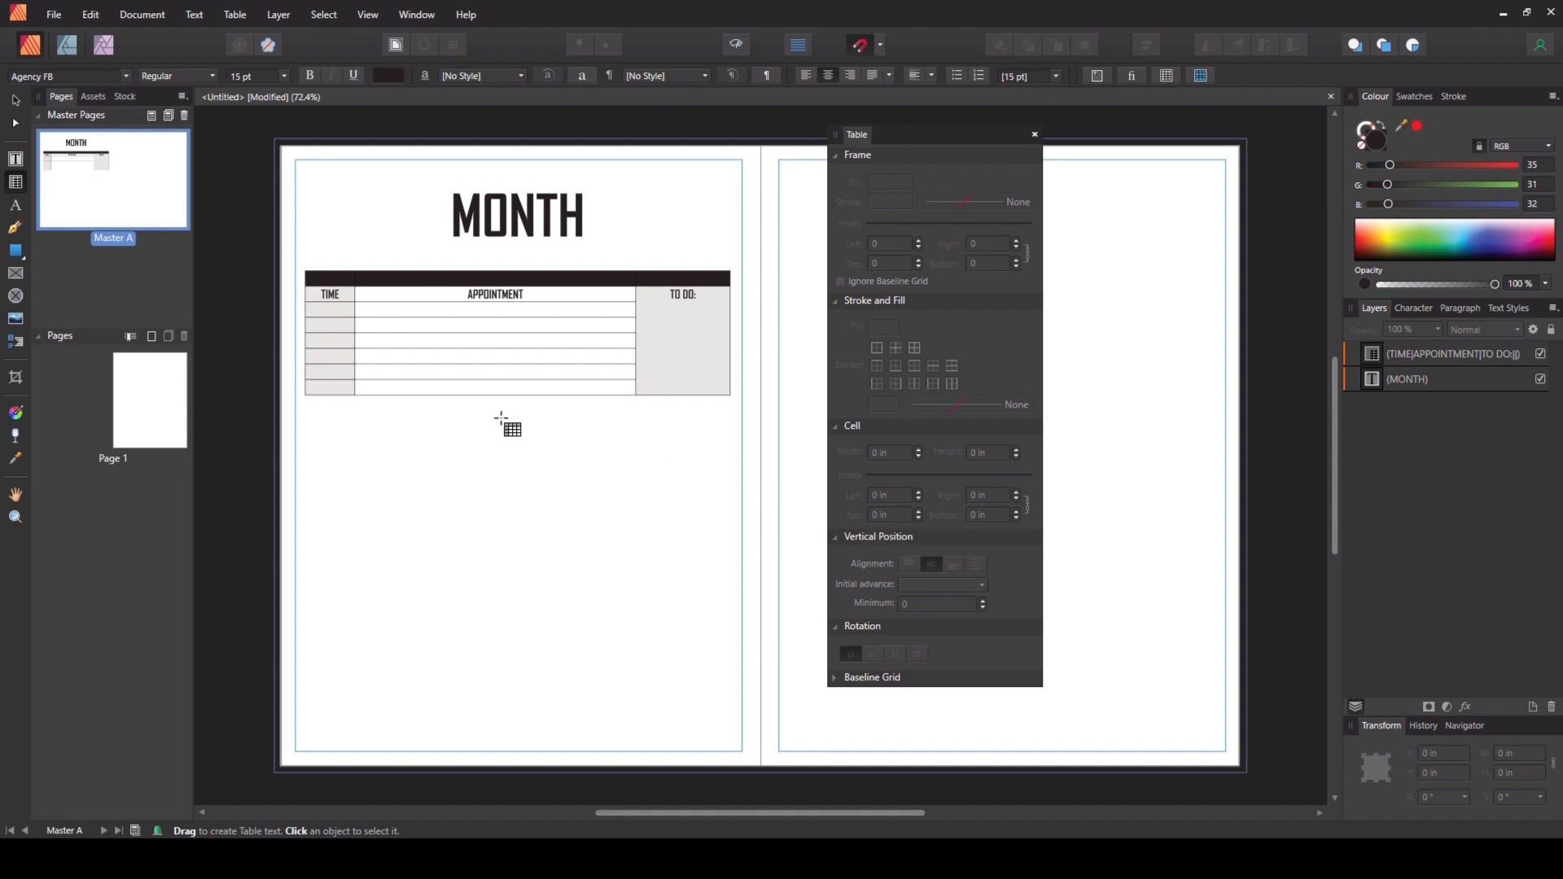
- Set the height of all the table's rows to 6 mm
scroll(482, 413, up, 1)
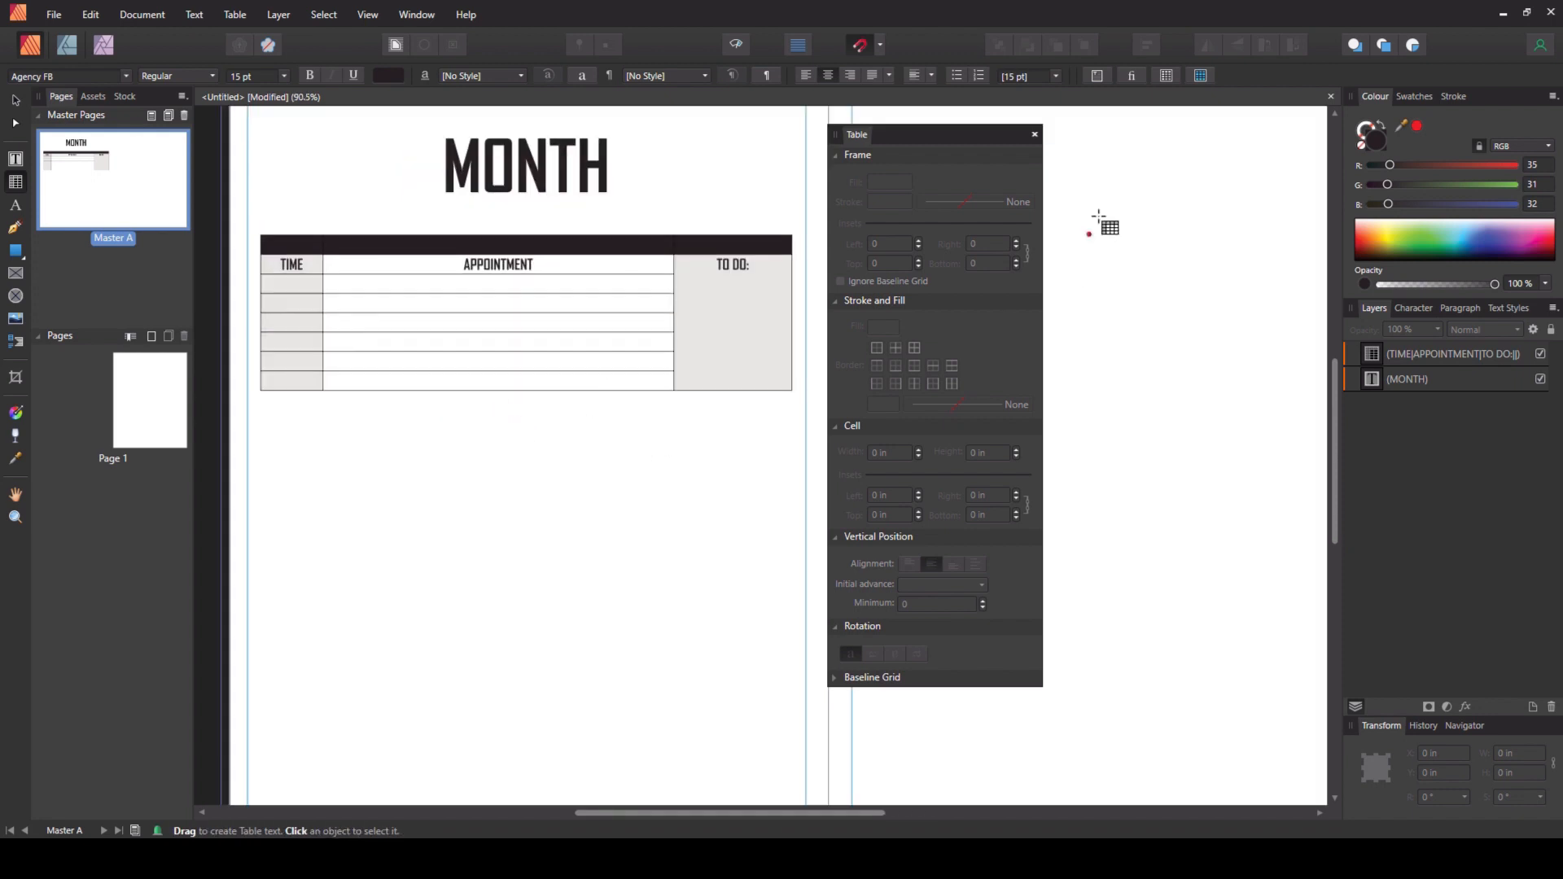
click(1035, 135)
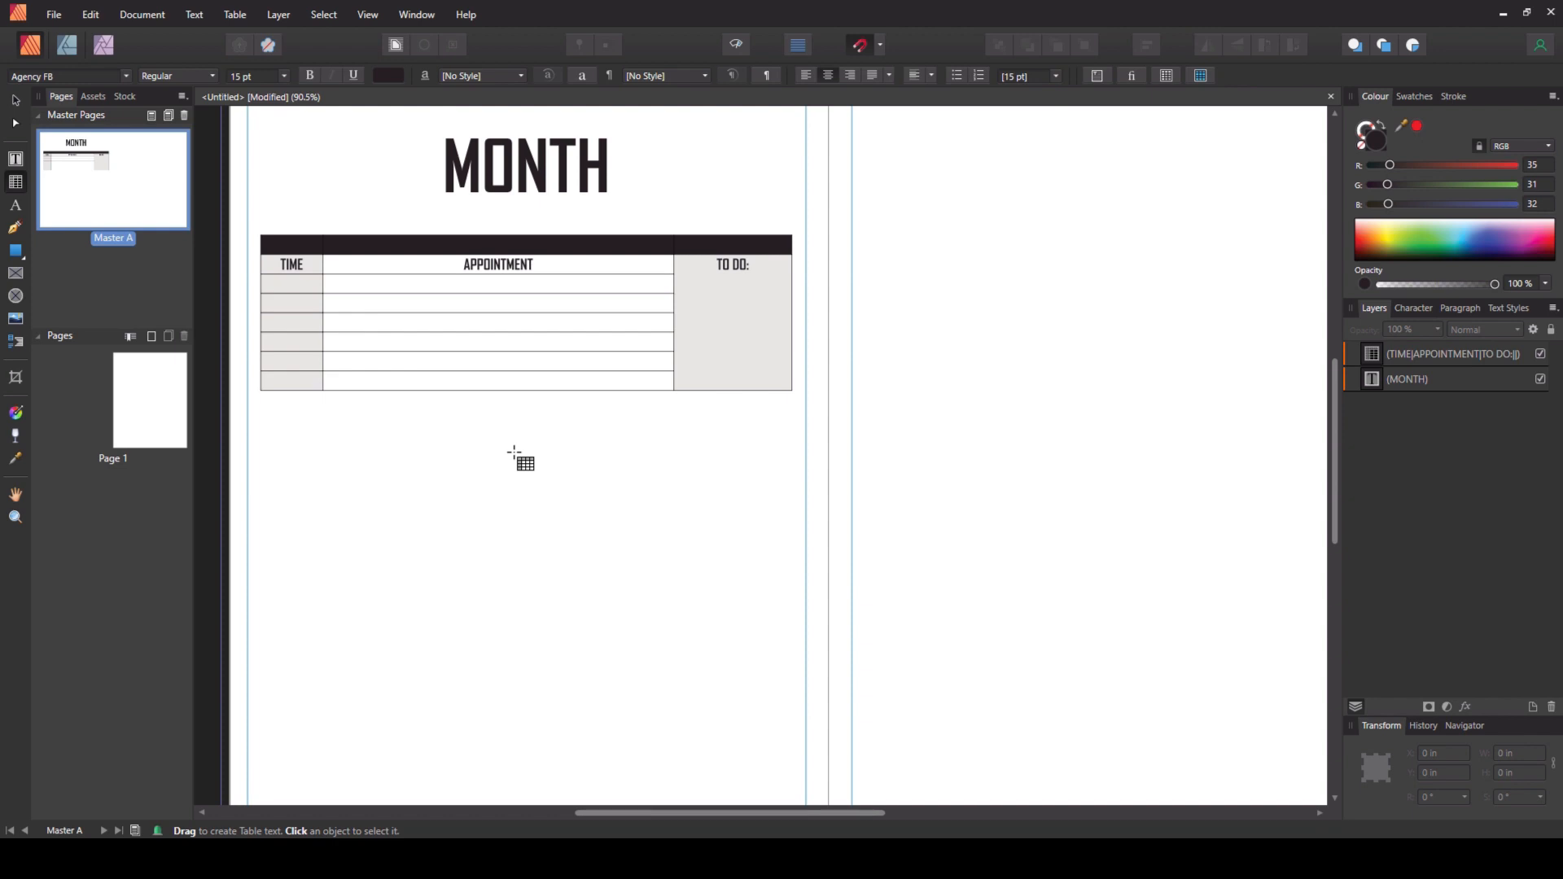
scroll(514, 453, down, 1)
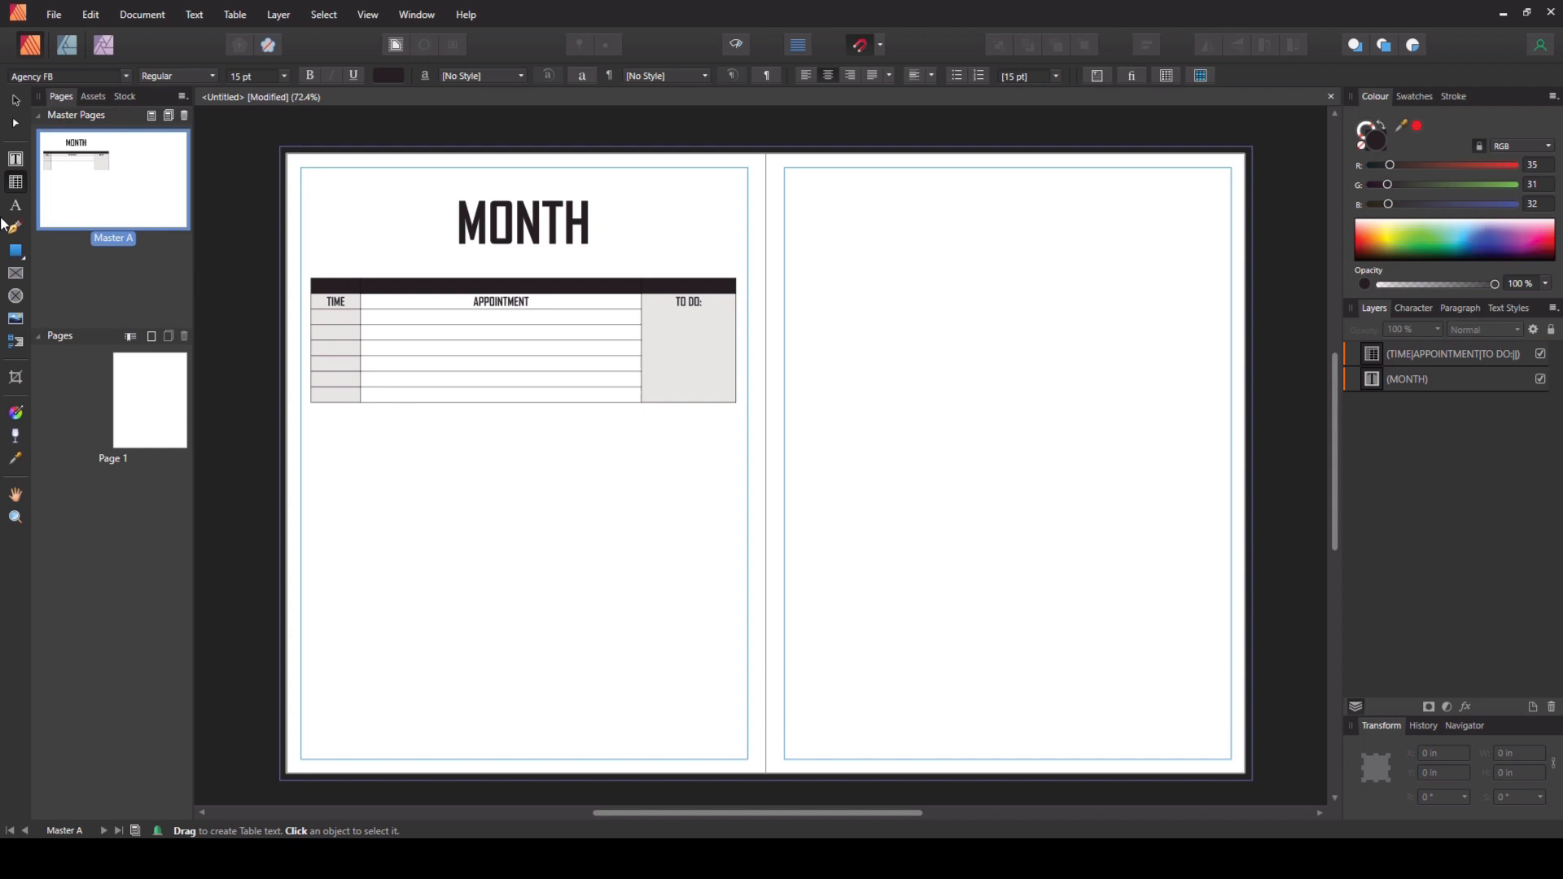
click(15, 100)
click(335, 267)
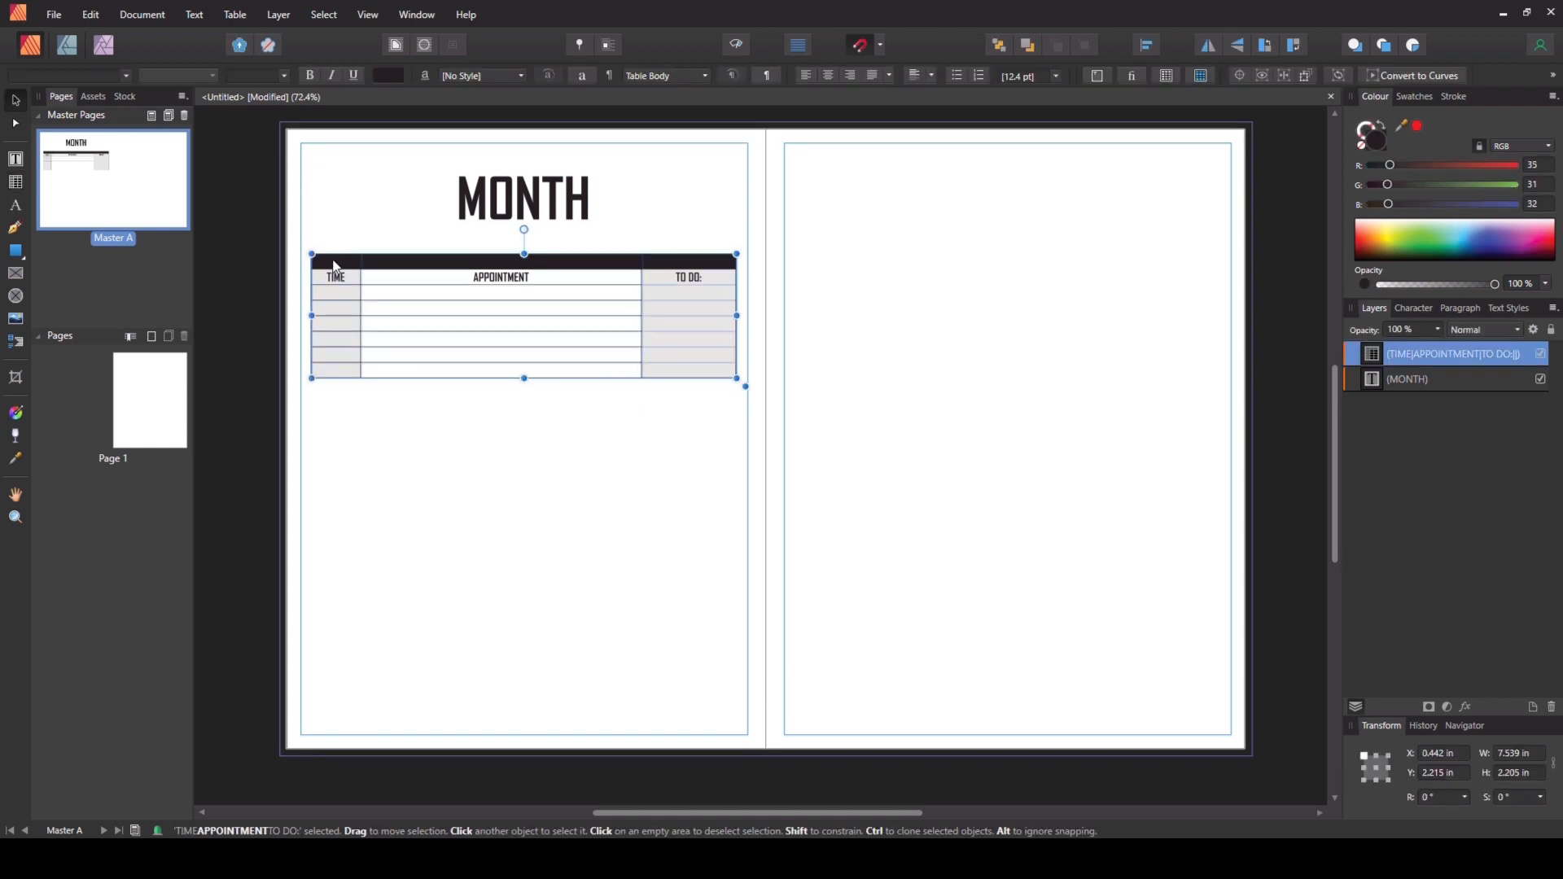
double_click(334, 267)
drag(336, 243, 671, 244)
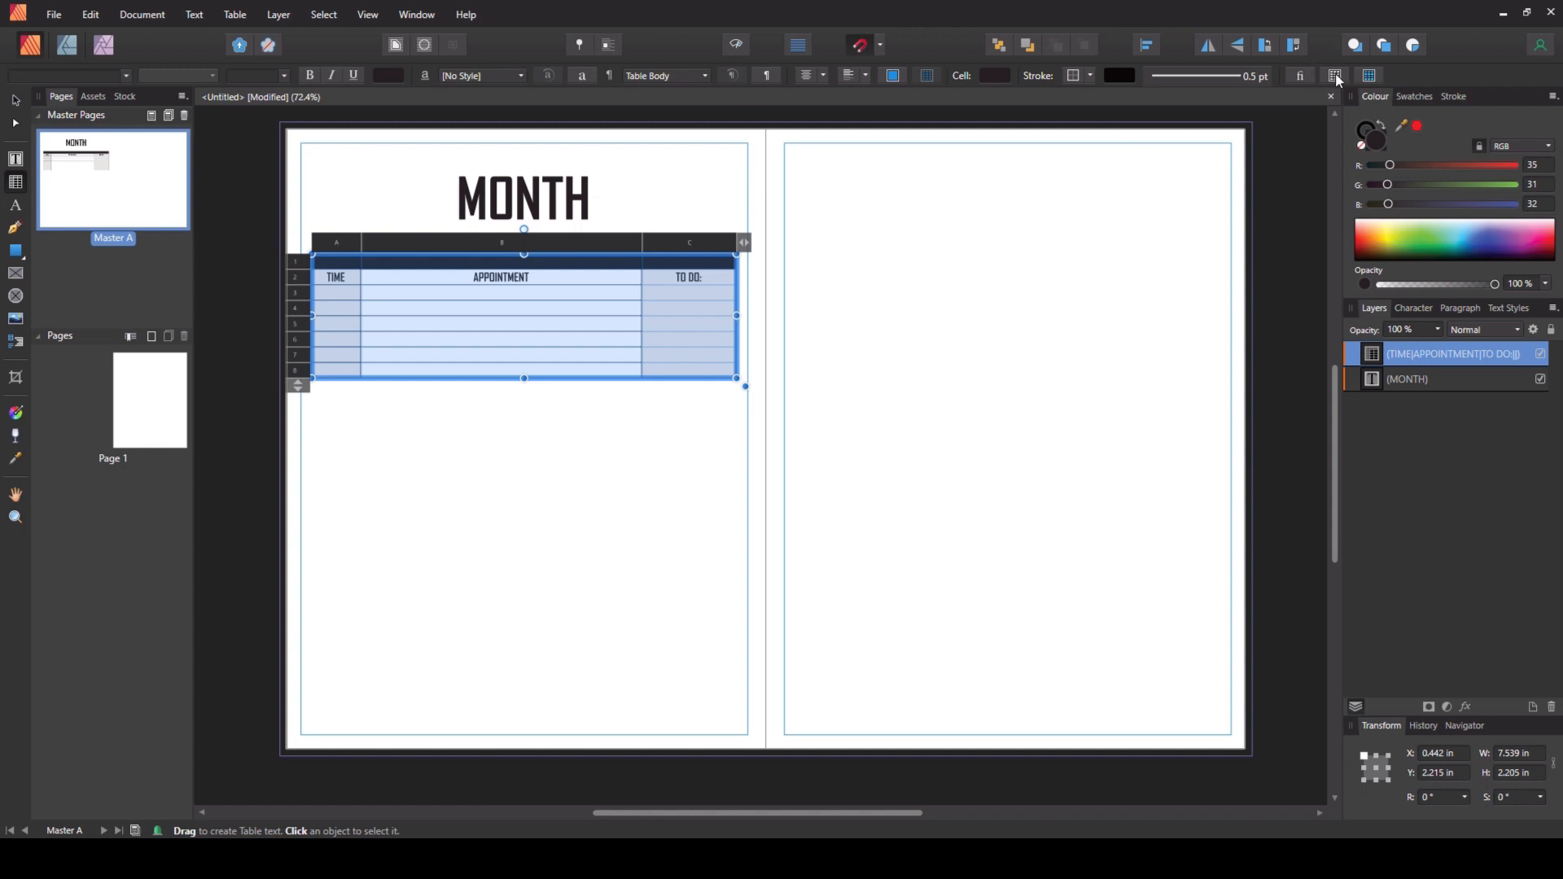
click(1336, 76)
click(998, 453)
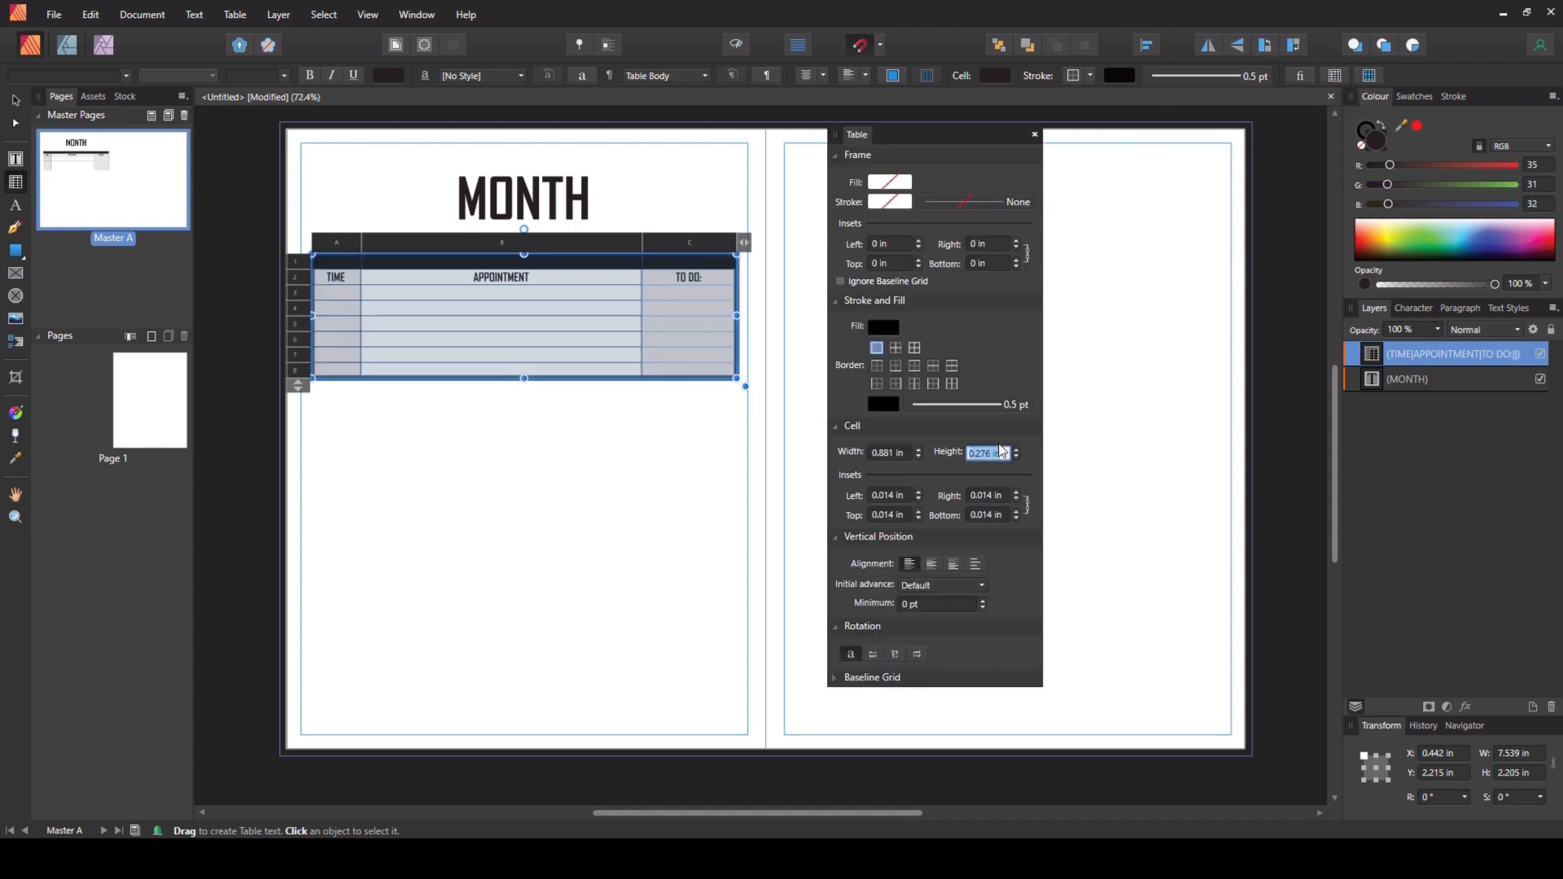
text(6)
text(mm)
key(Return)
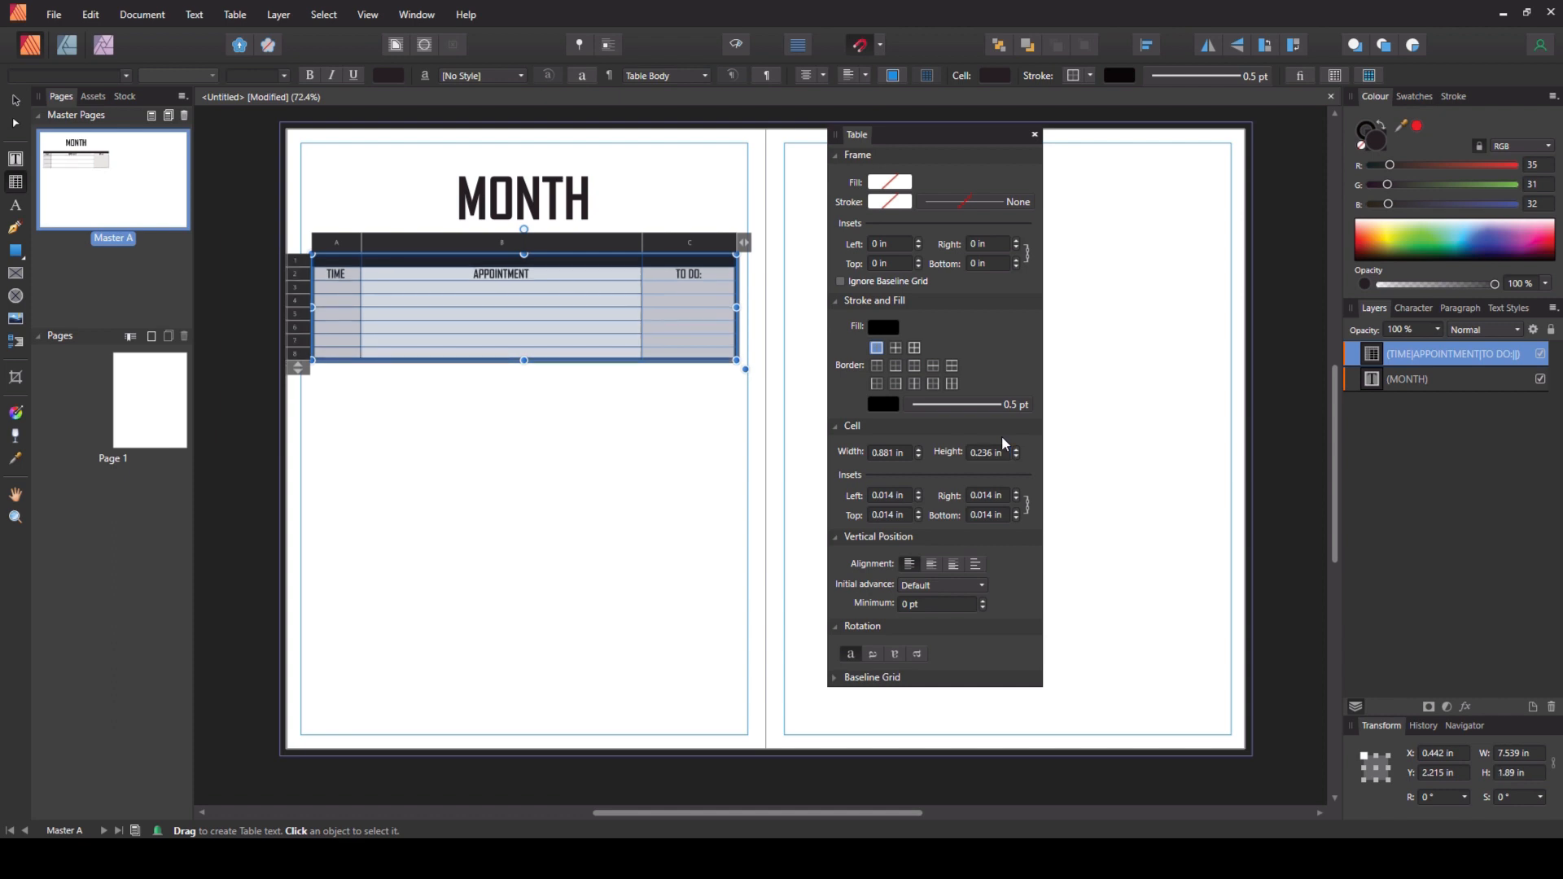
- Duplicate the table down the page so four tables stack under the MONTH heading, the last near the bottom margin
click(15, 101)
click(429, 505)
click(475, 338)
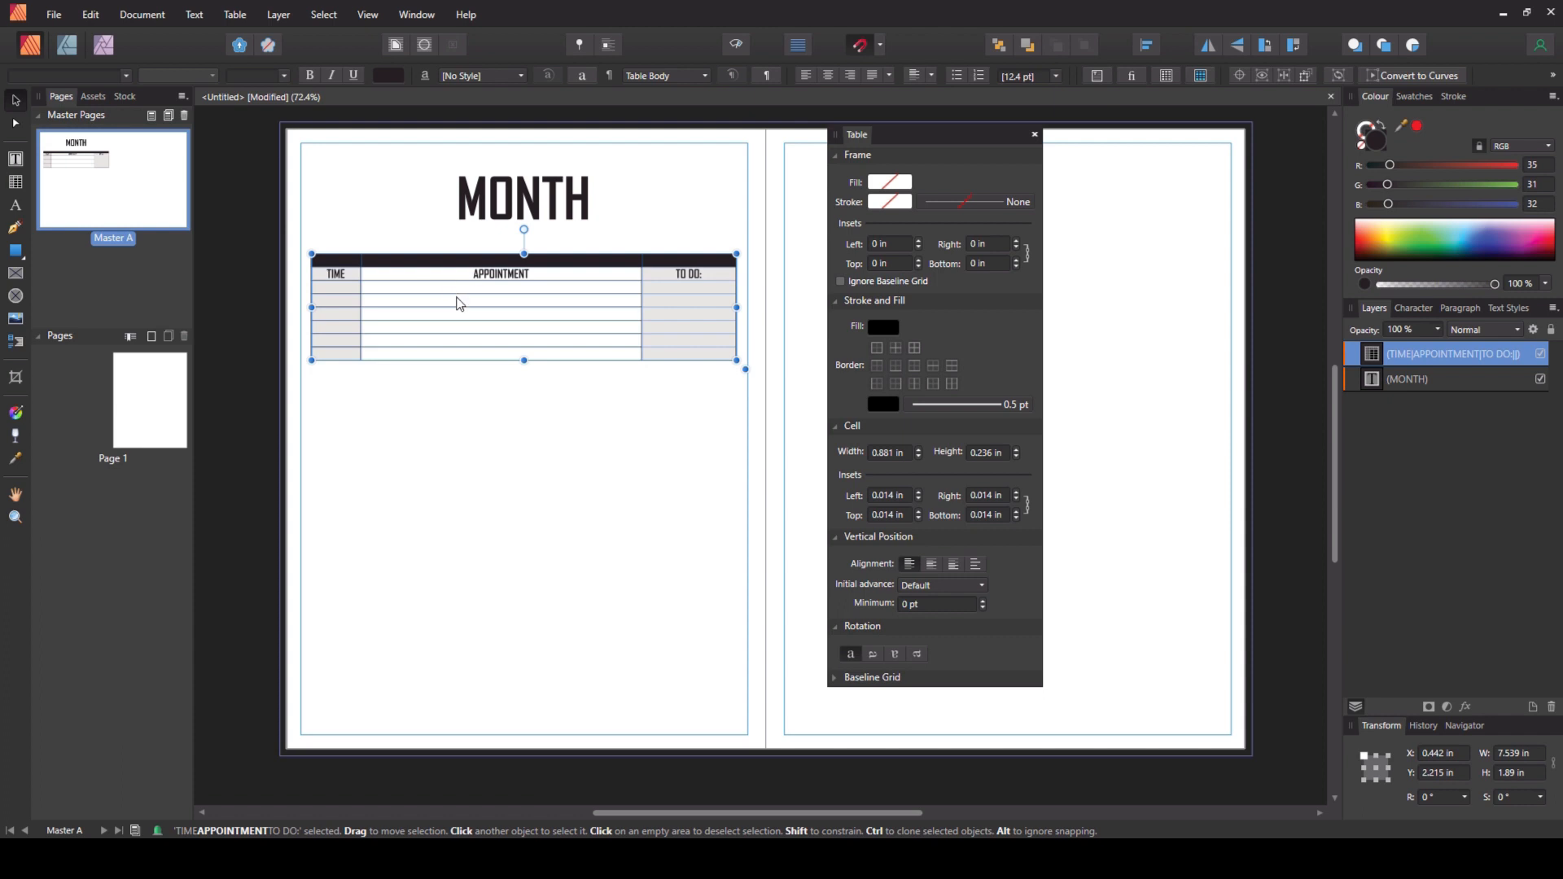
click(1035, 136)
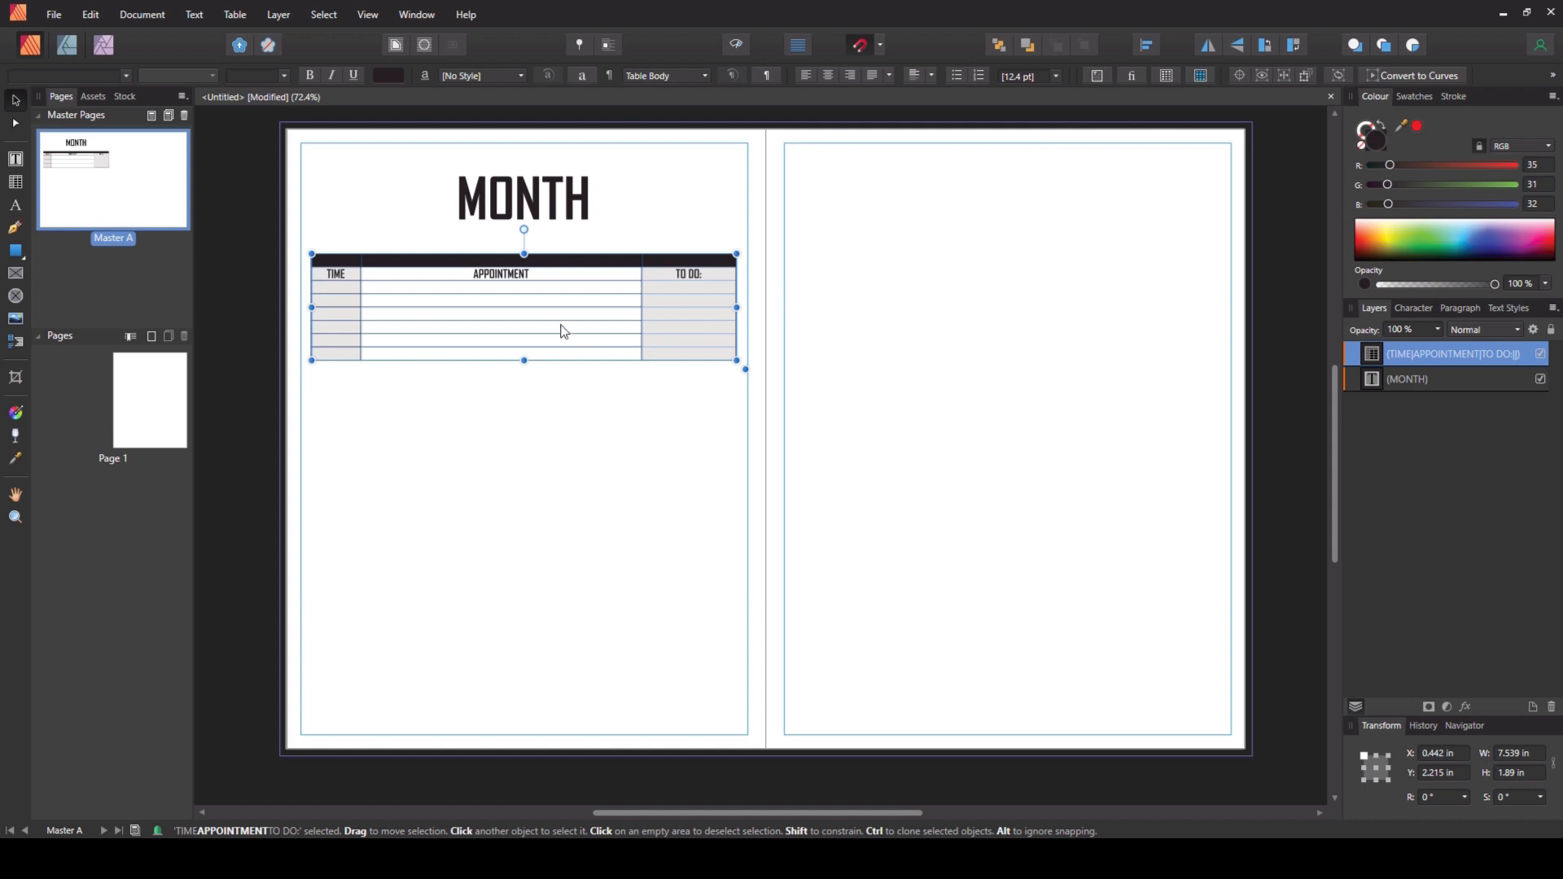
drag(562, 285, 556, 649)
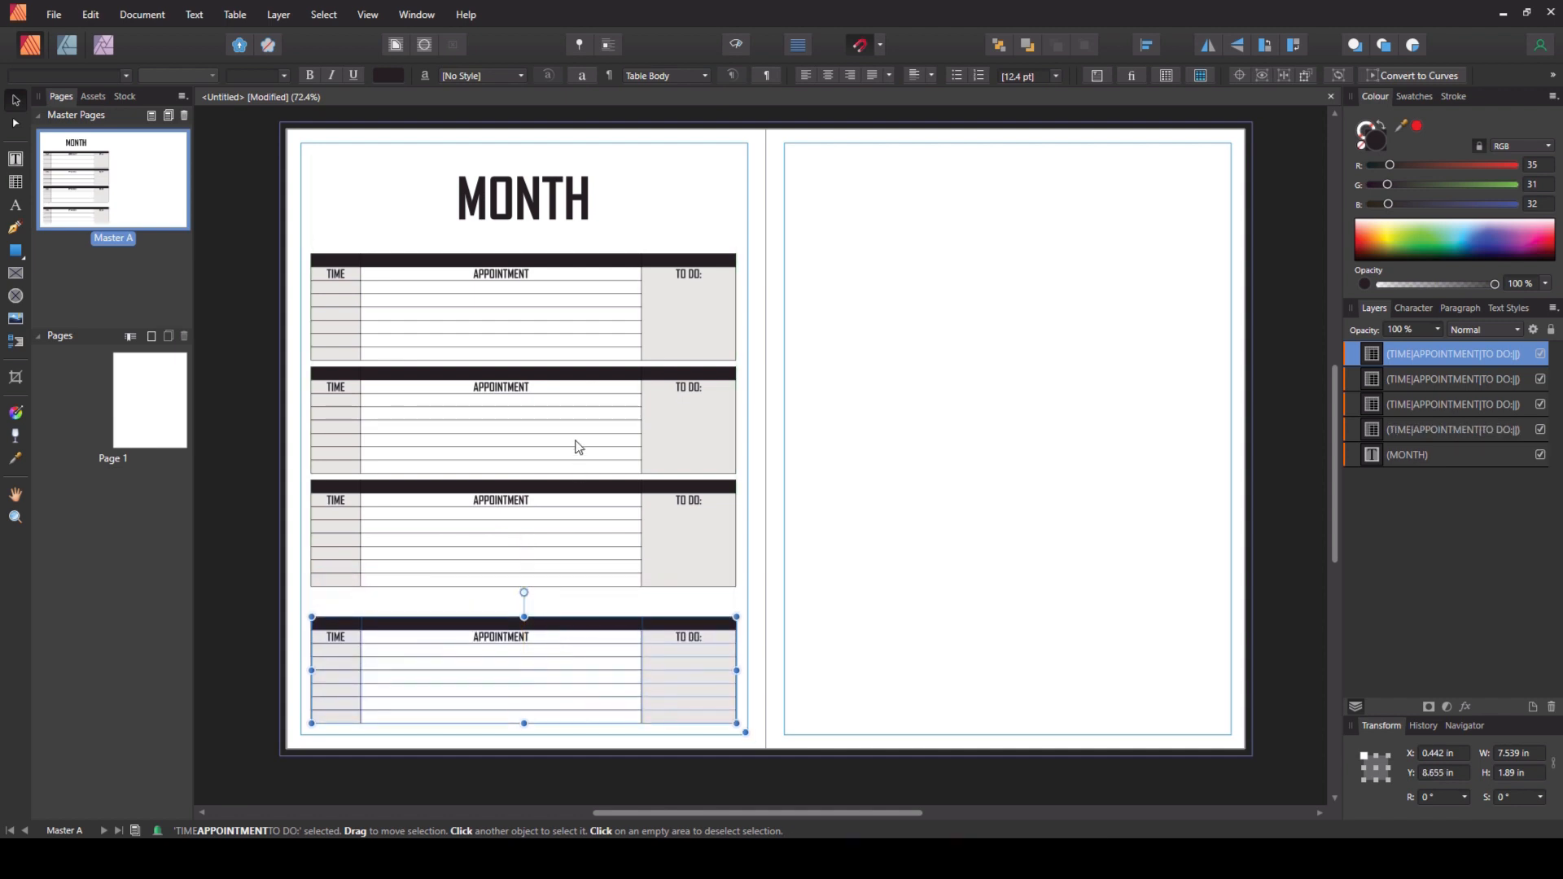
- Select all four tables and distribute them evenly in vertical space
shift+click(588, 533)
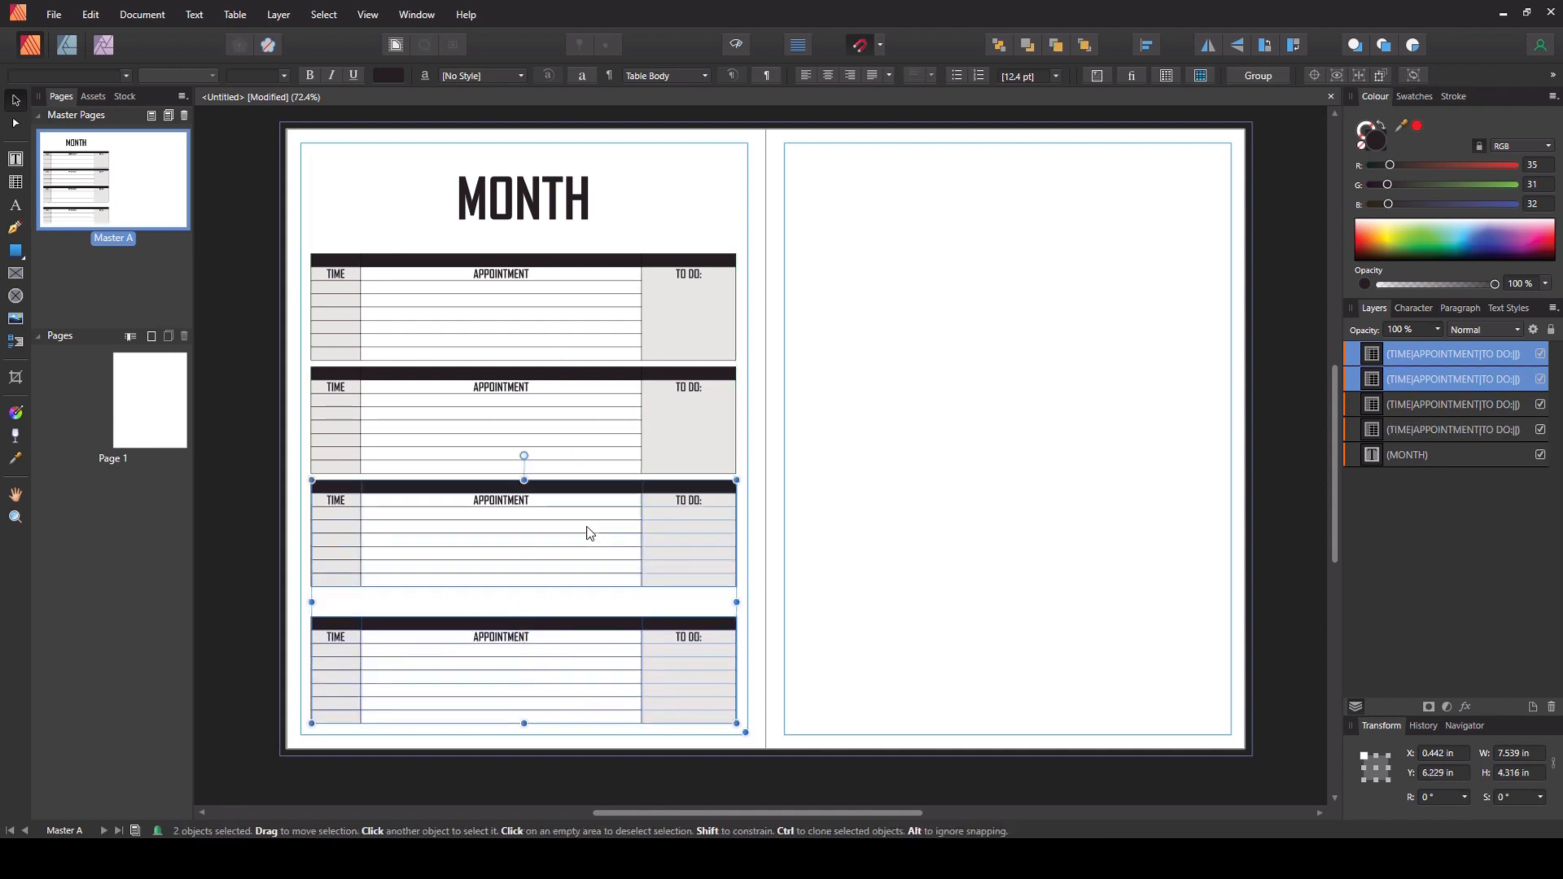
shift+click(564, 413)
shift+click(555, 322)
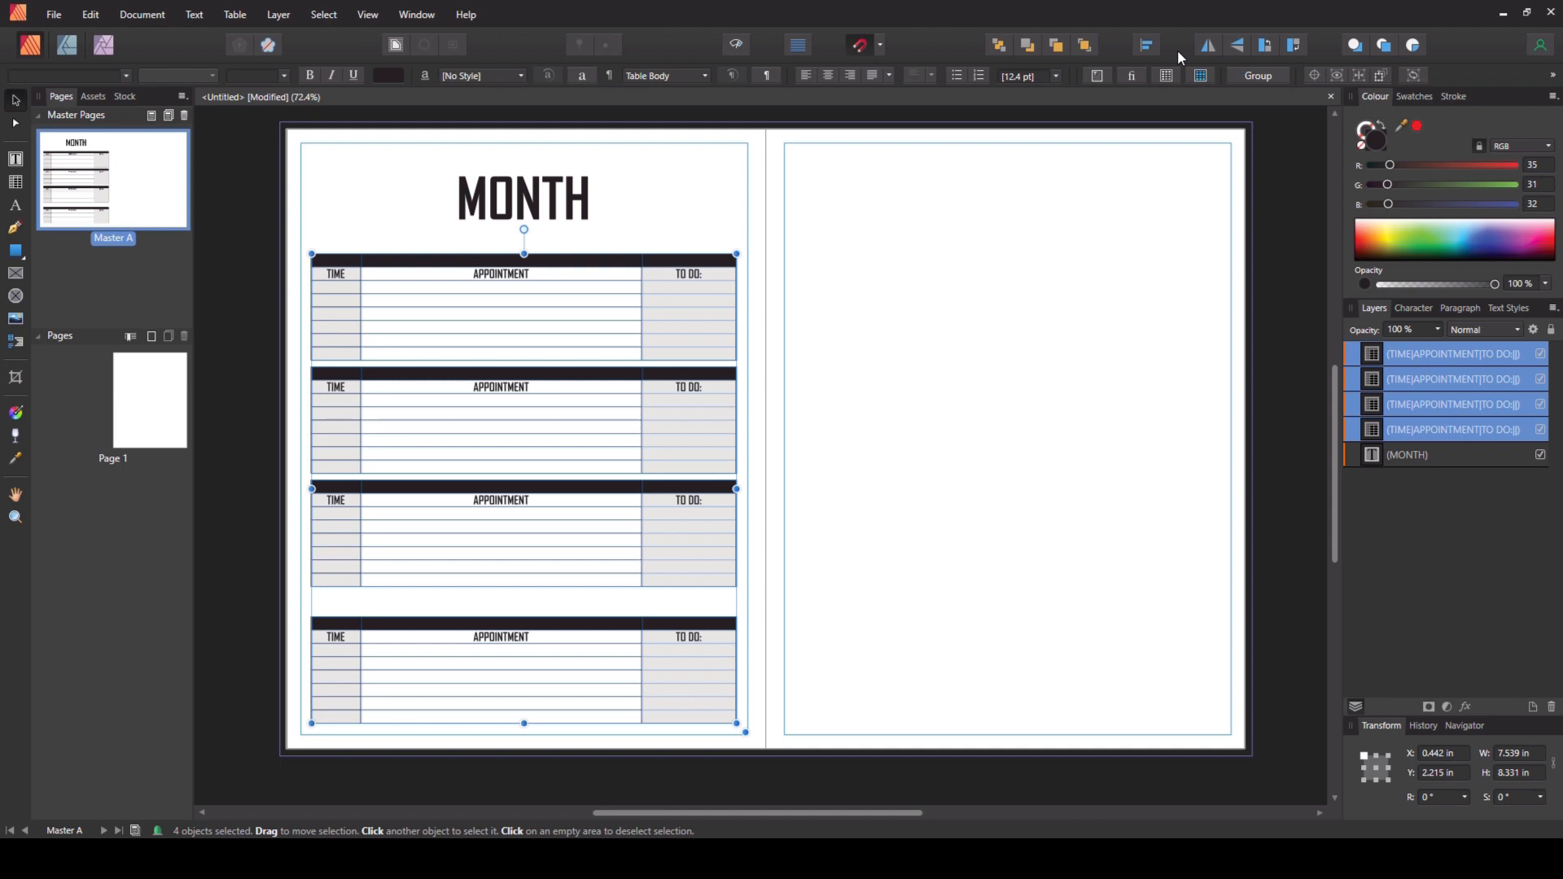
click(1145, 47)
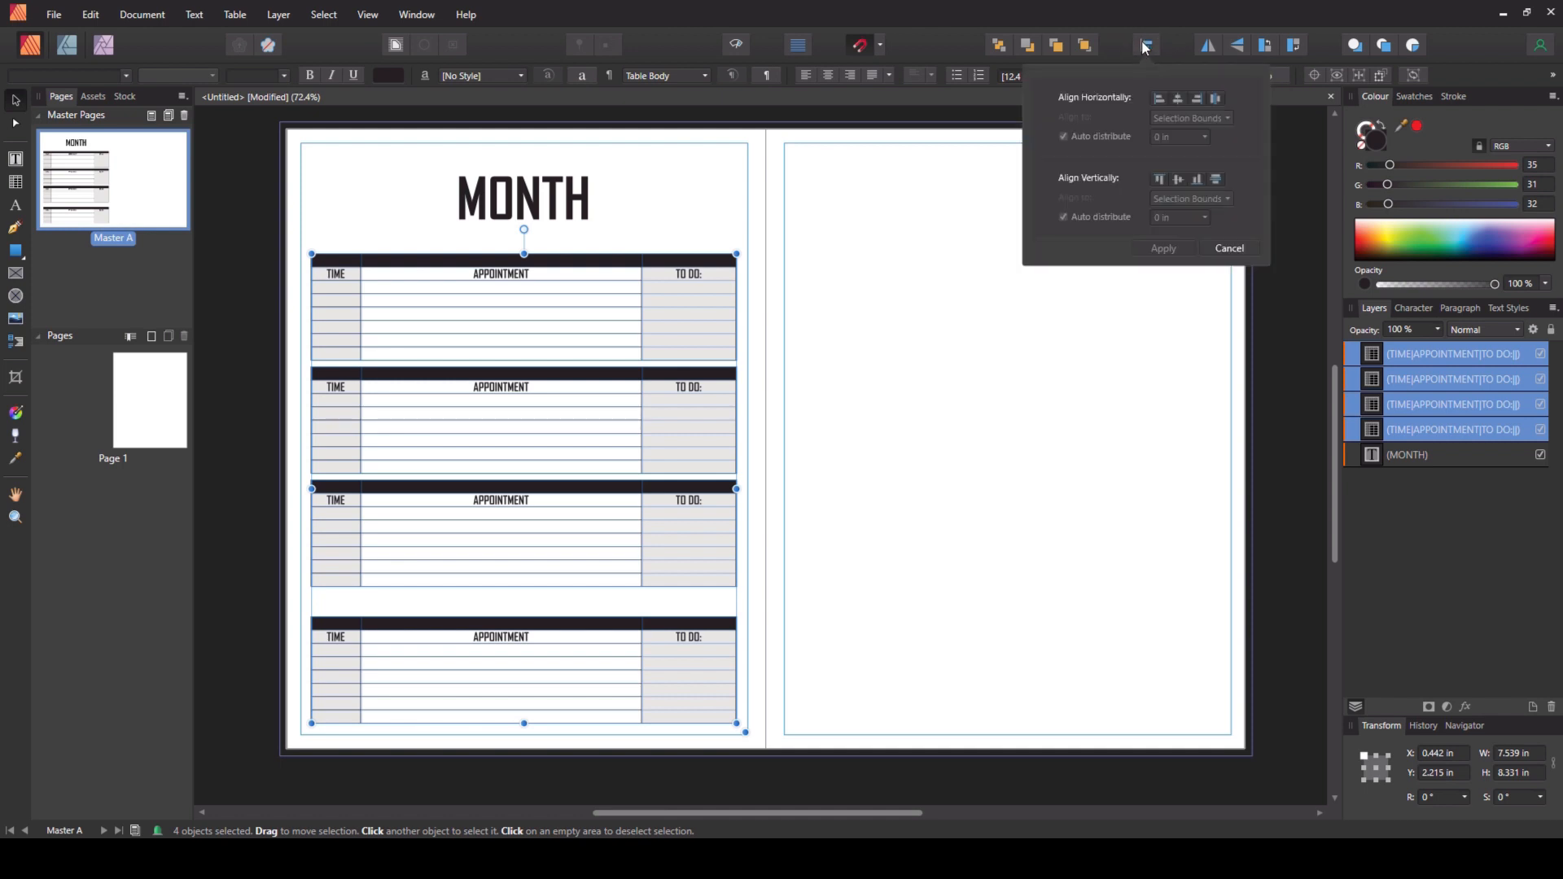
click(1216, 178)
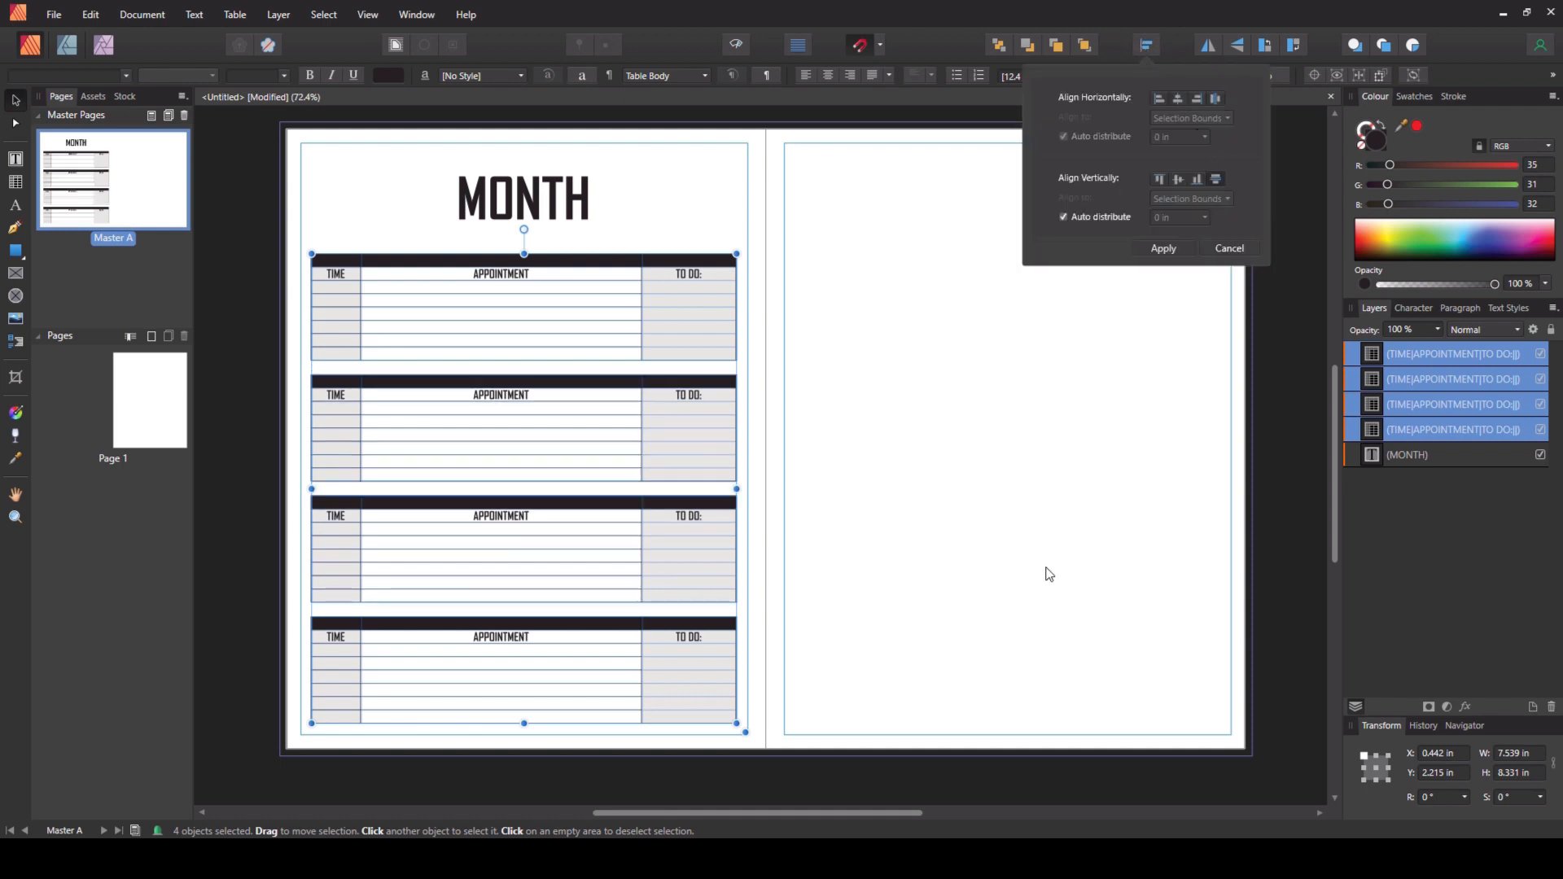
click(780, 434)
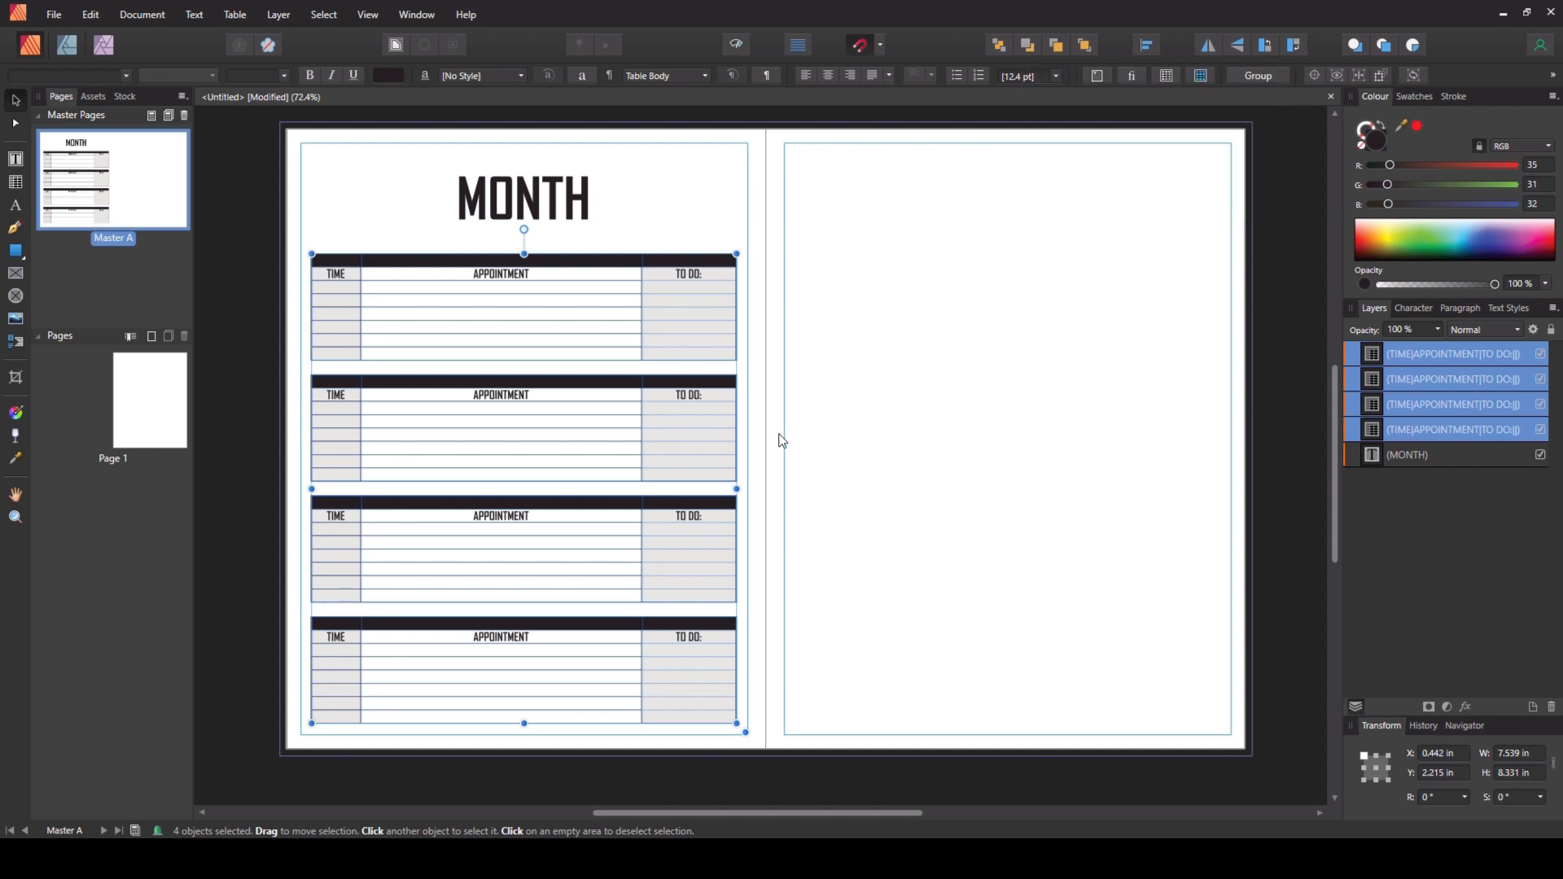
click(781, 440)
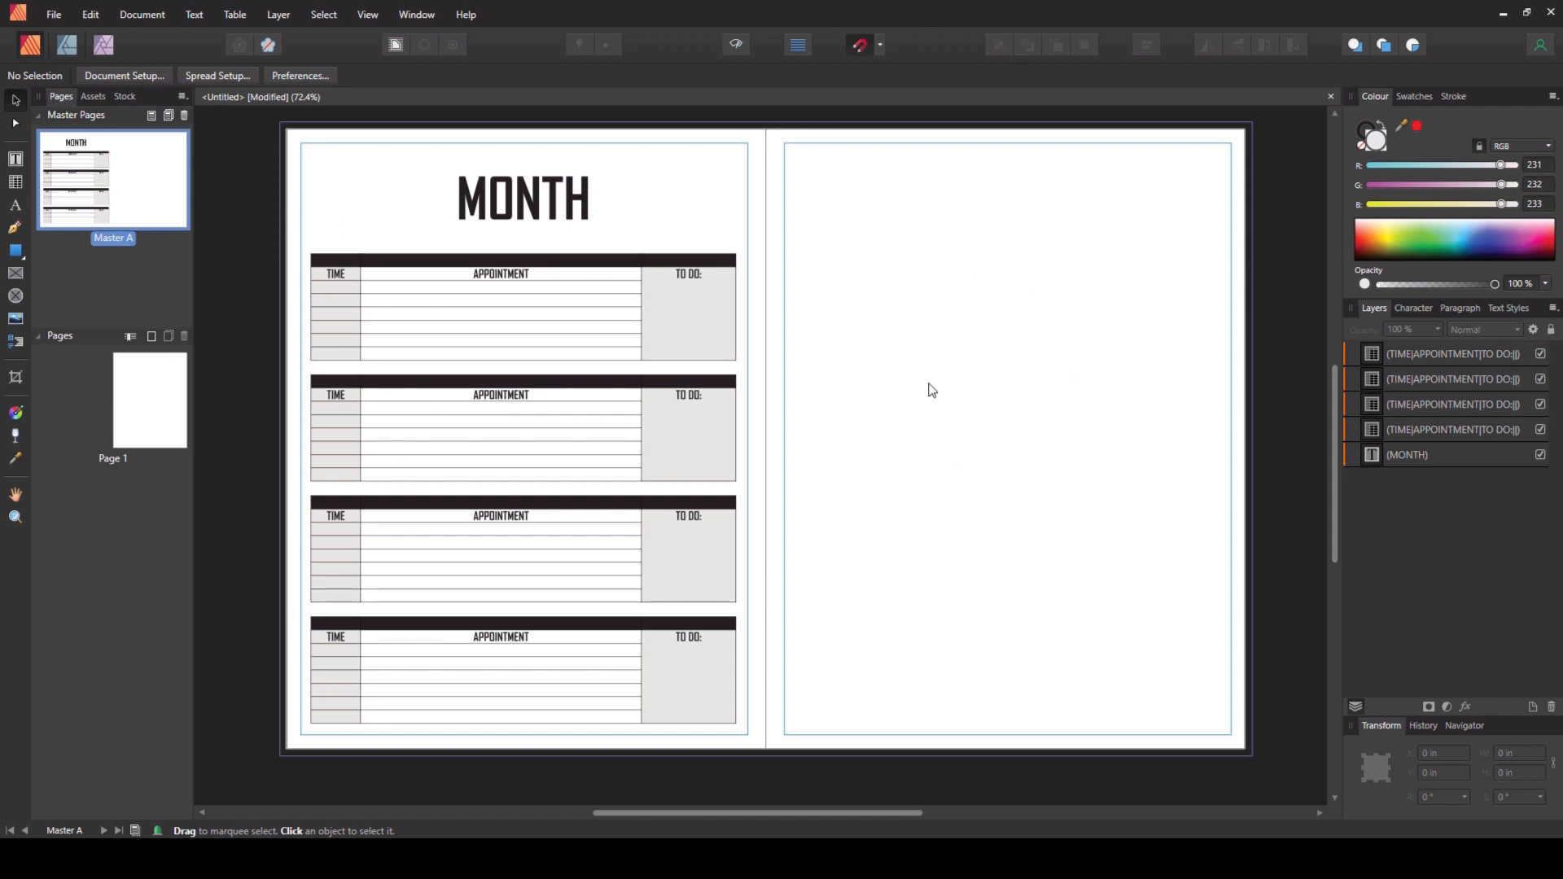
- Open the Data Merge Manager and add 2023 Planner Merge Data.xlsx as the data source
click(140, 15)
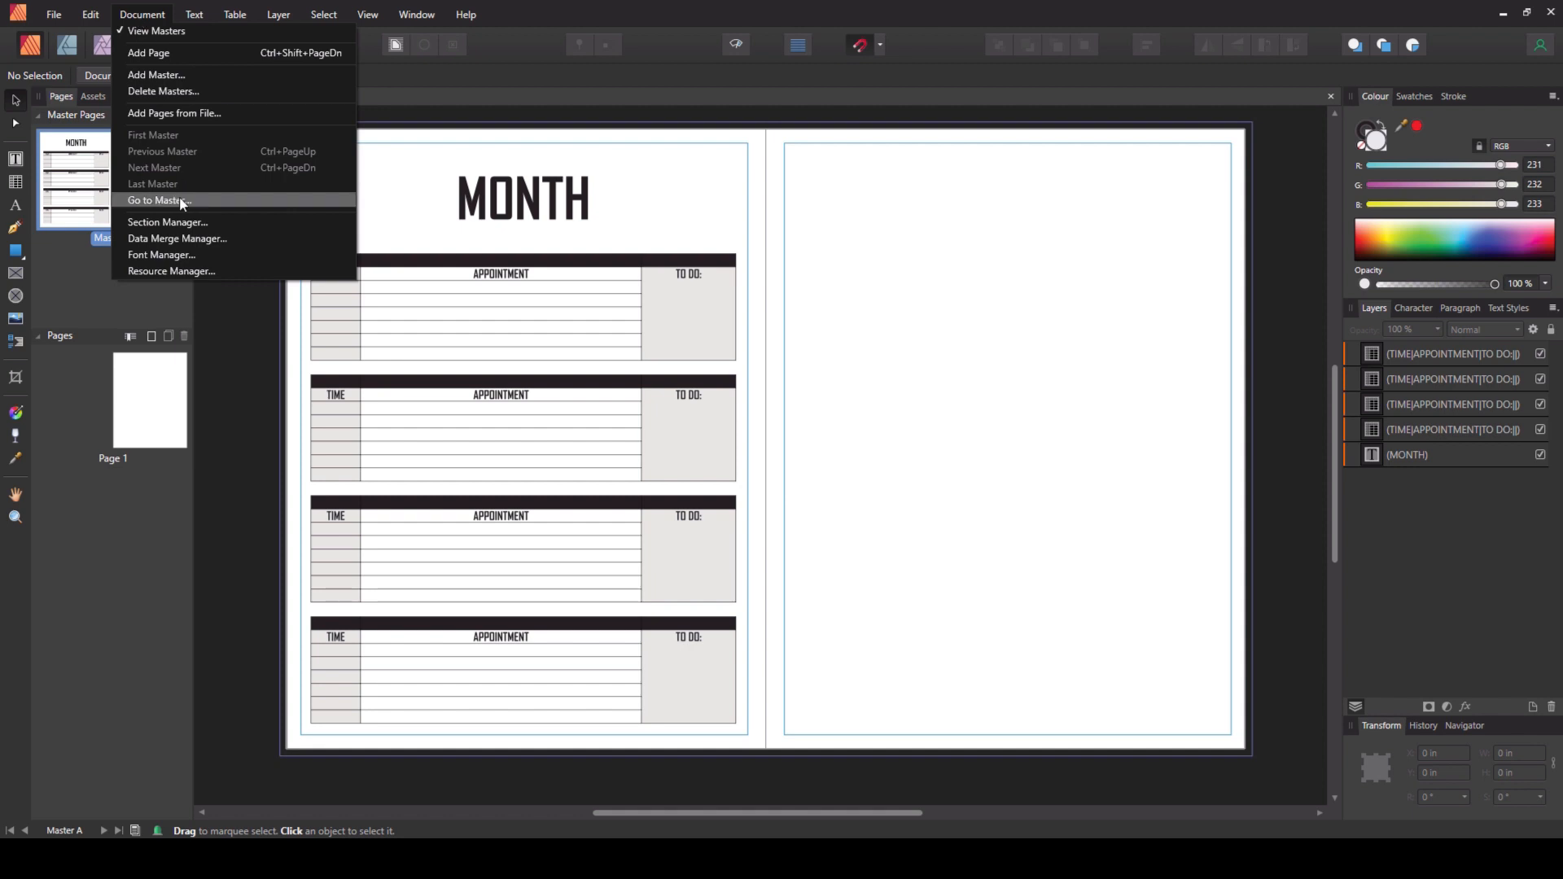
click(195, 239)
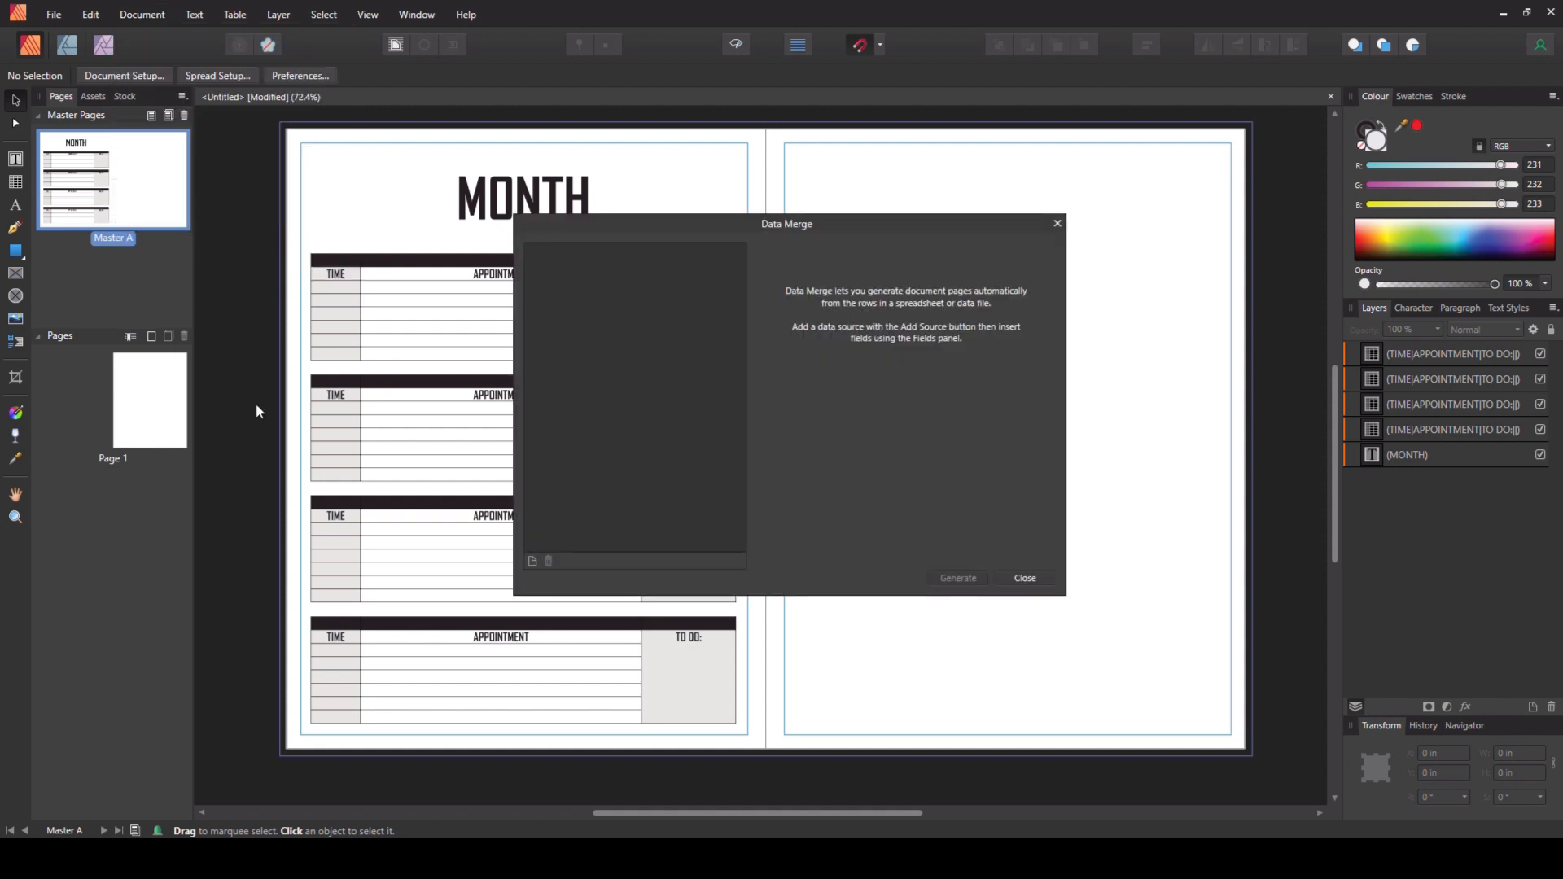
click(533, 561)
scroll(248, 329, down, 1)
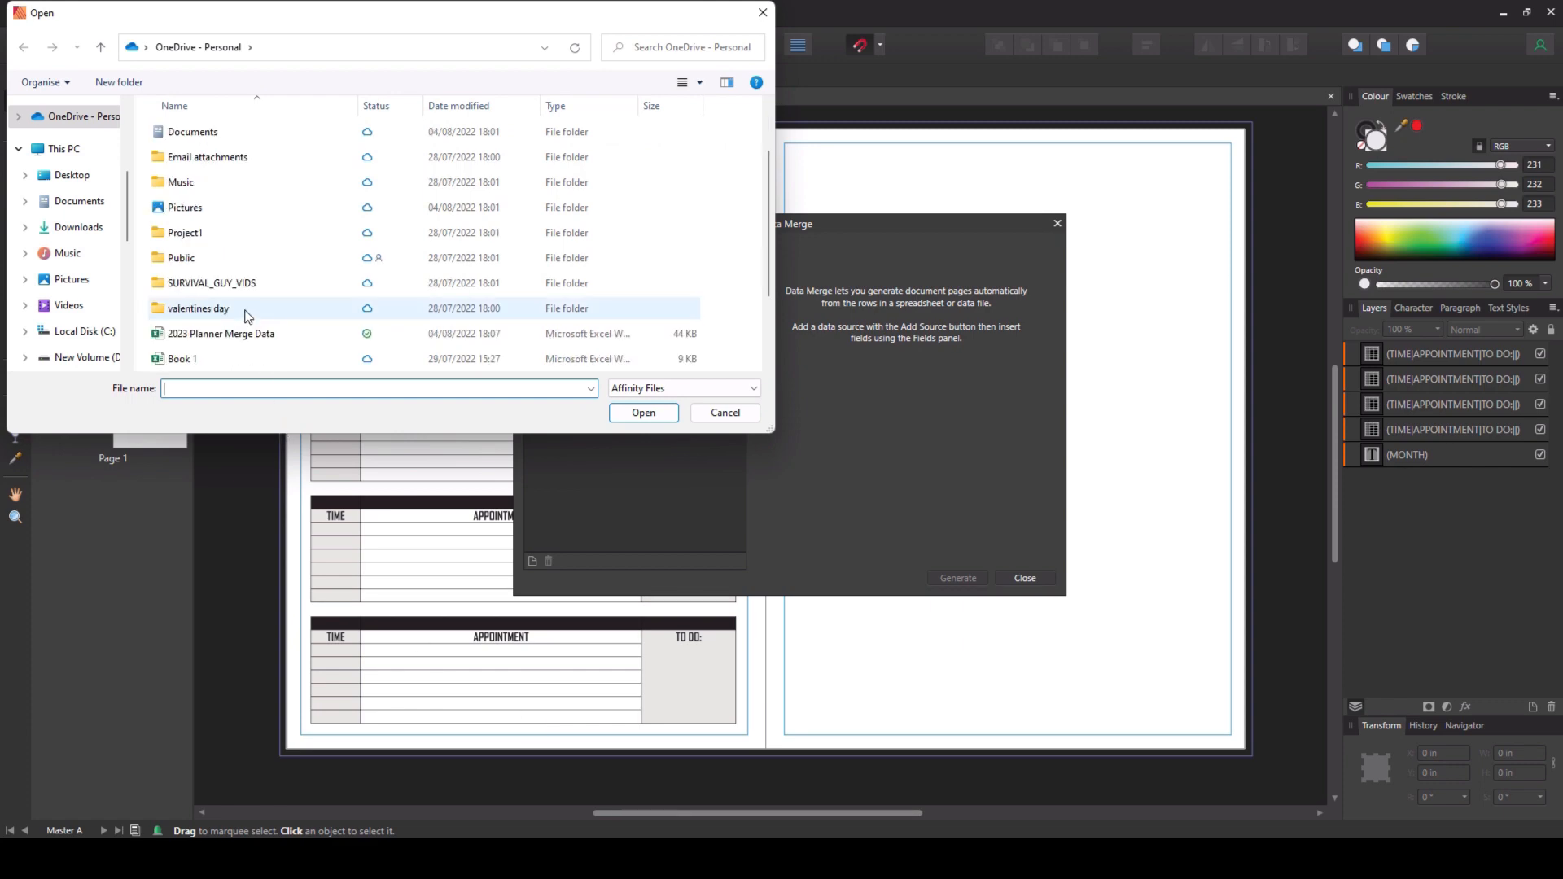
double_click(245, 345)
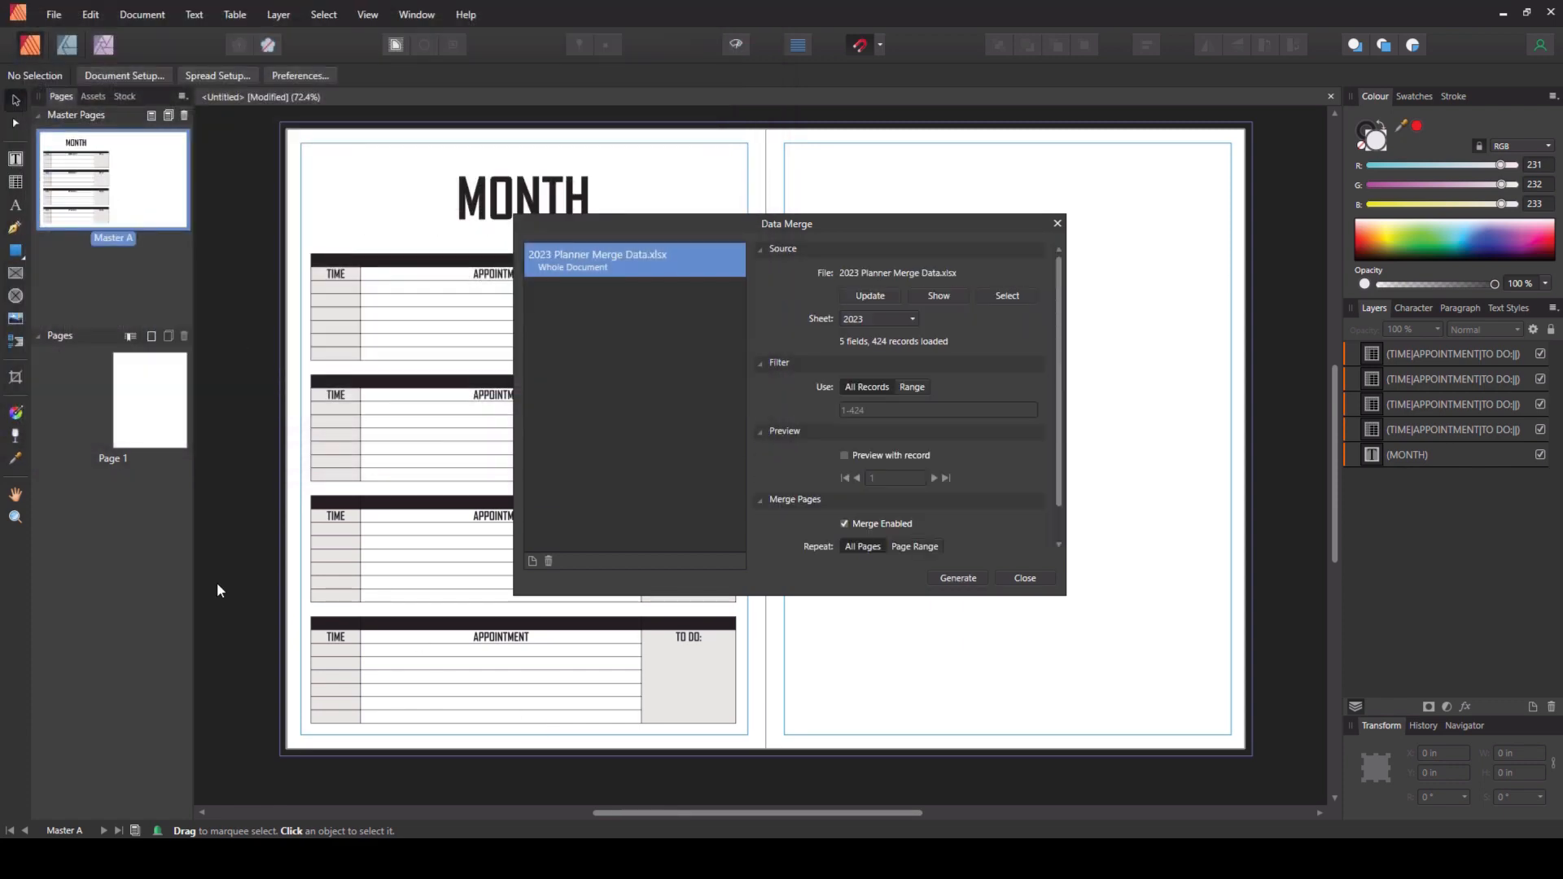
- Choose the 22-23 academic sheet as the merge source and close the Data Merge Manager
click(910, 321)
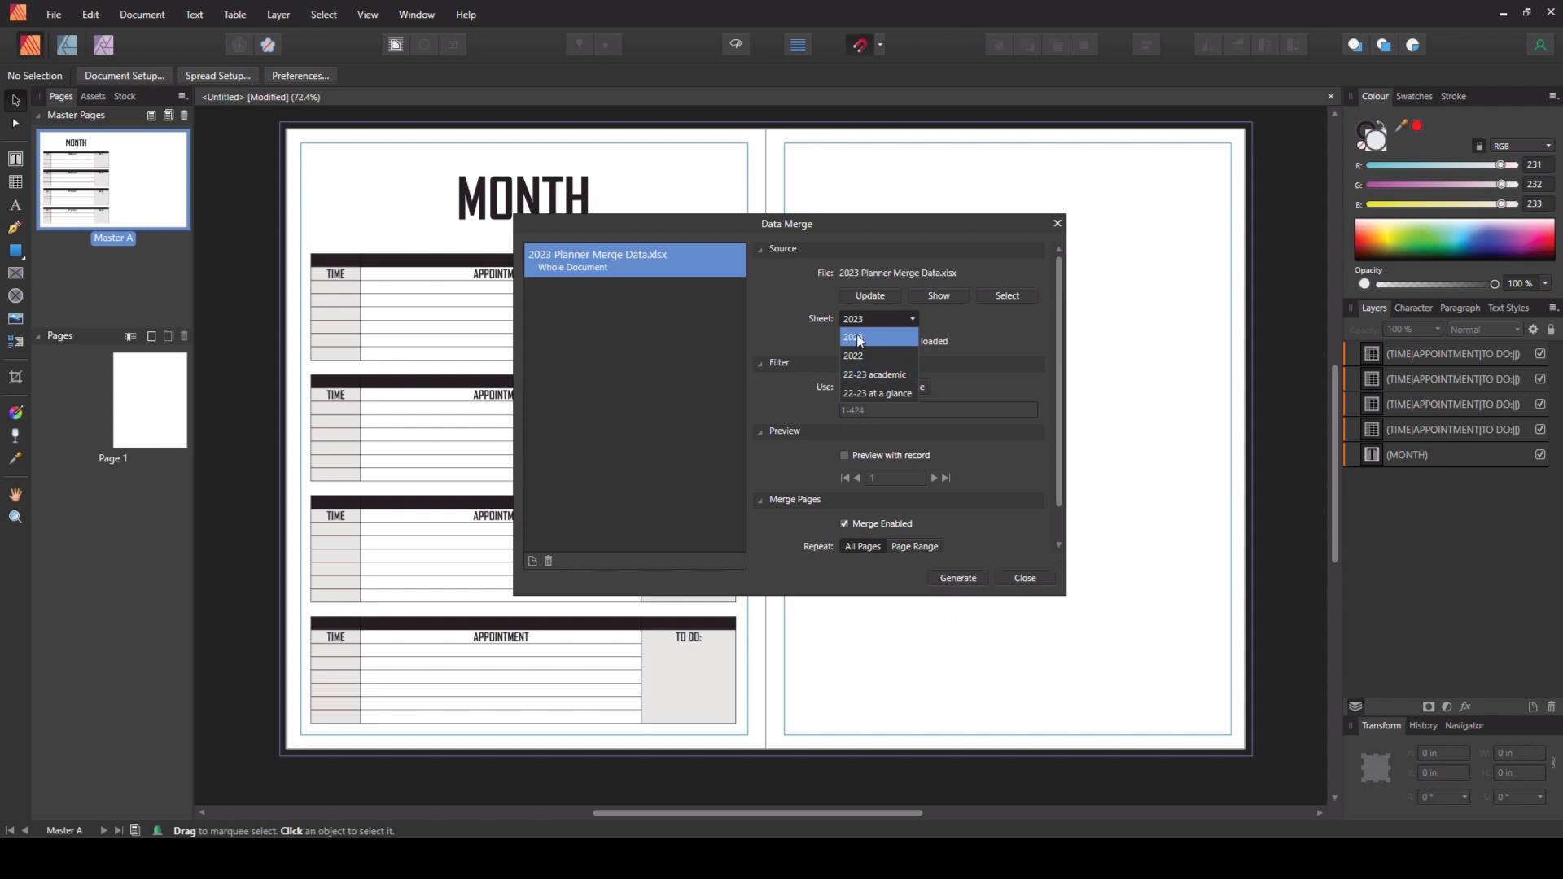
click(875, 376)
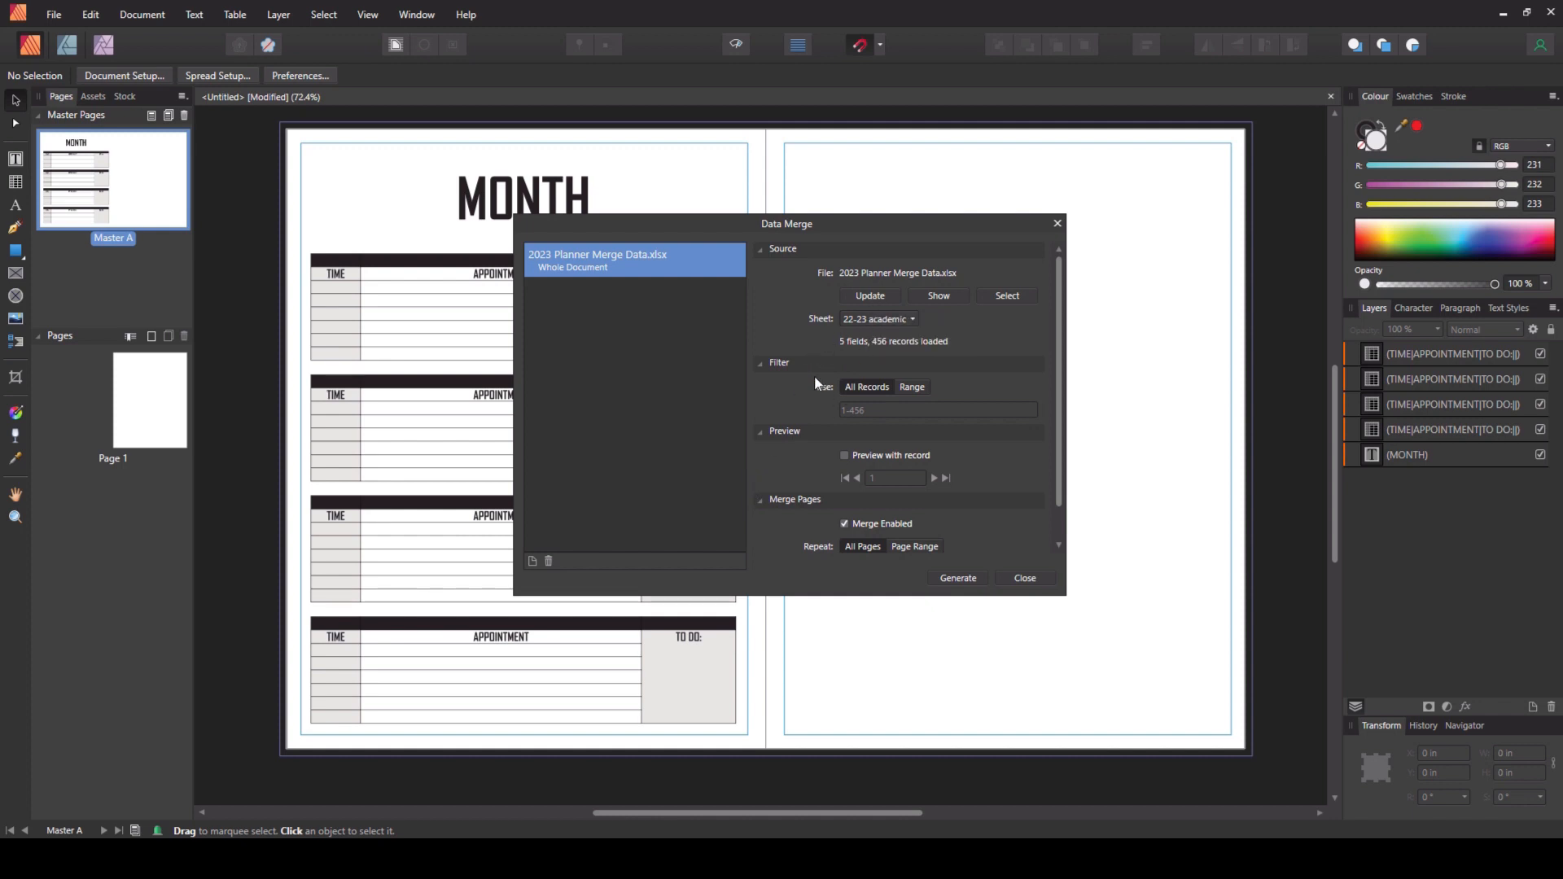
click(1027, 579)
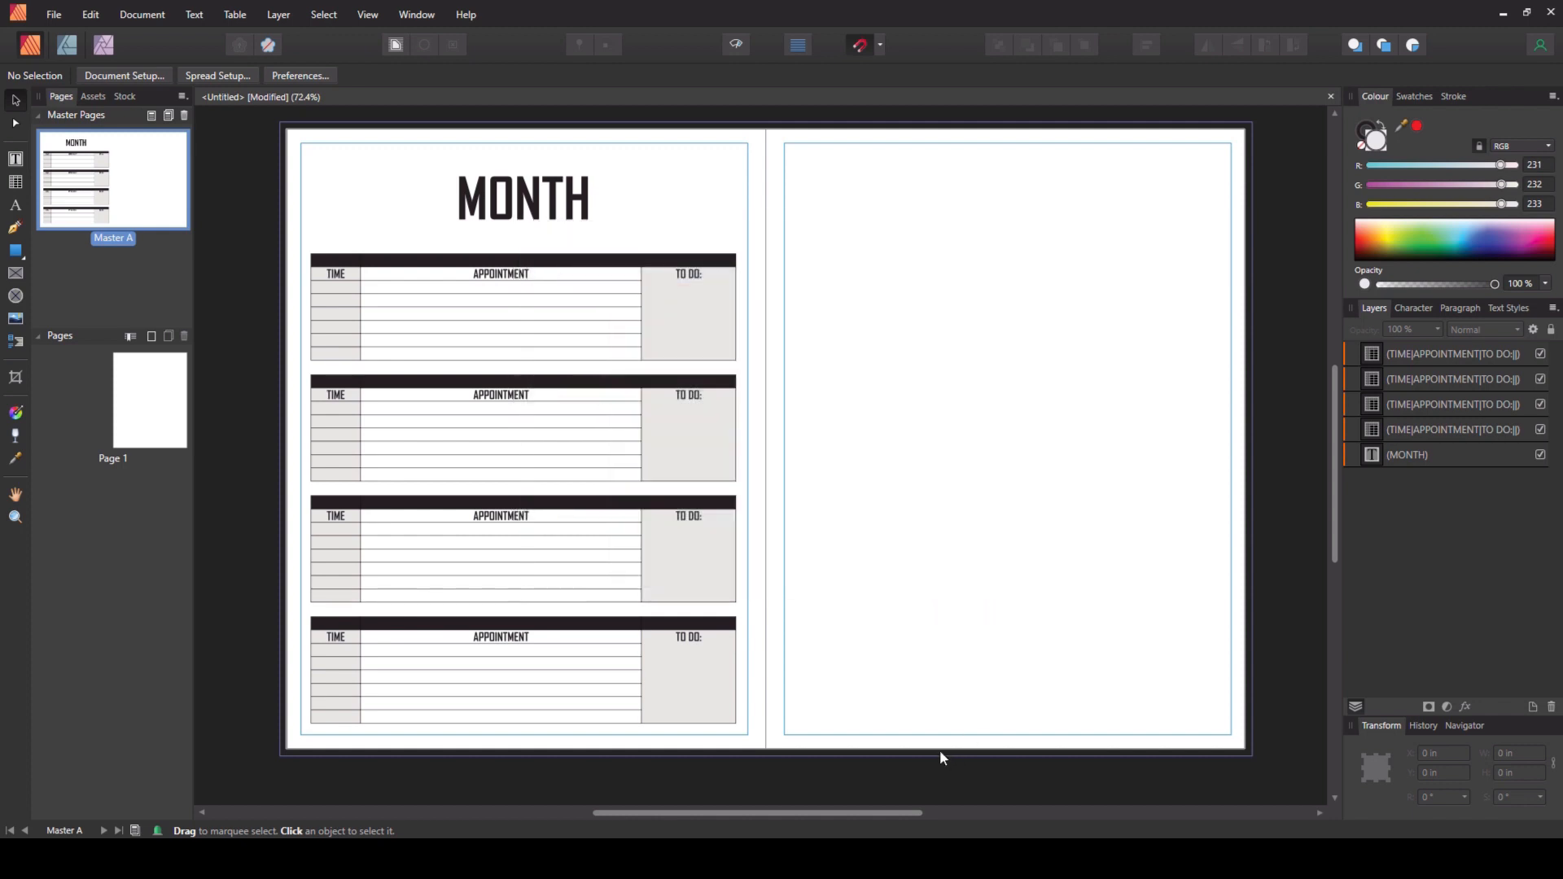
- Draw a data merge layout covering the area of the four tables below the heading
click(18, 346)
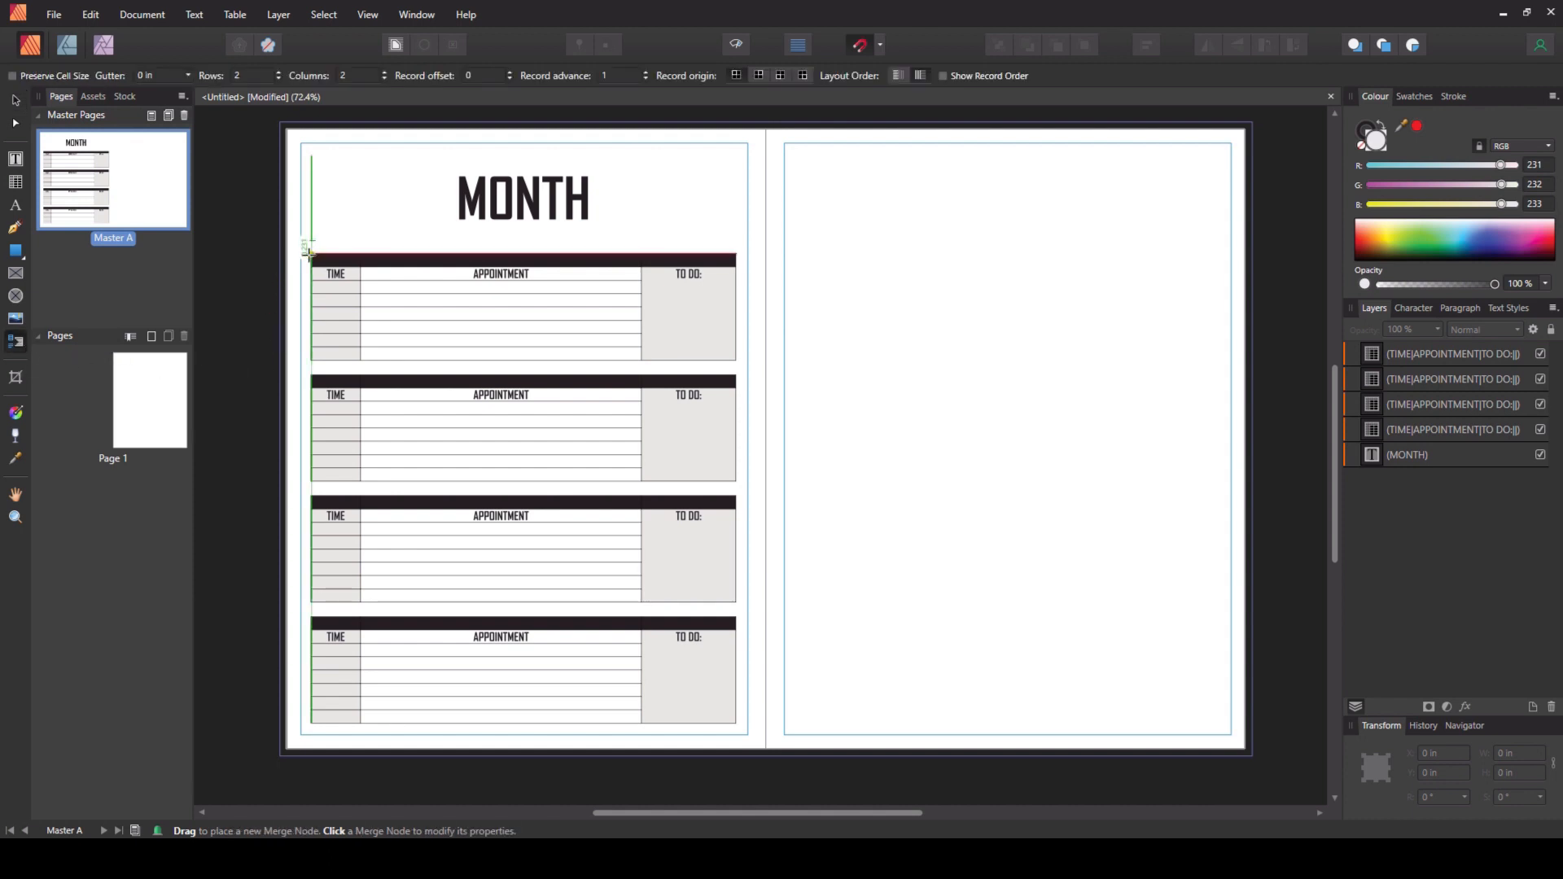
scroll(307, 254, up, 2)
scroll(307, 260, down, 2)
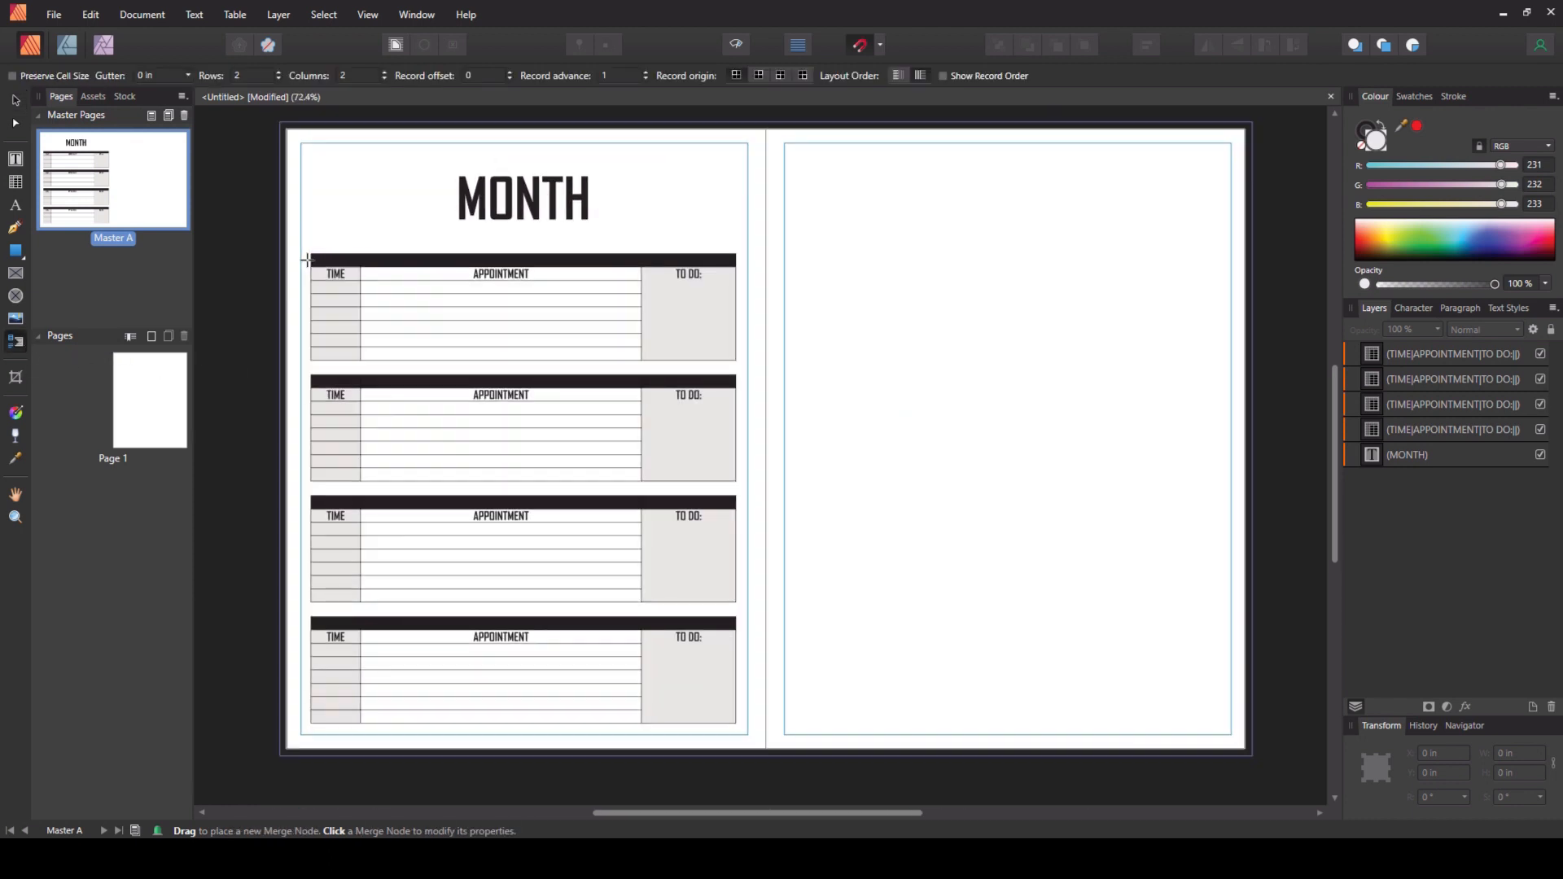
drag(309, 253, 732, 723)
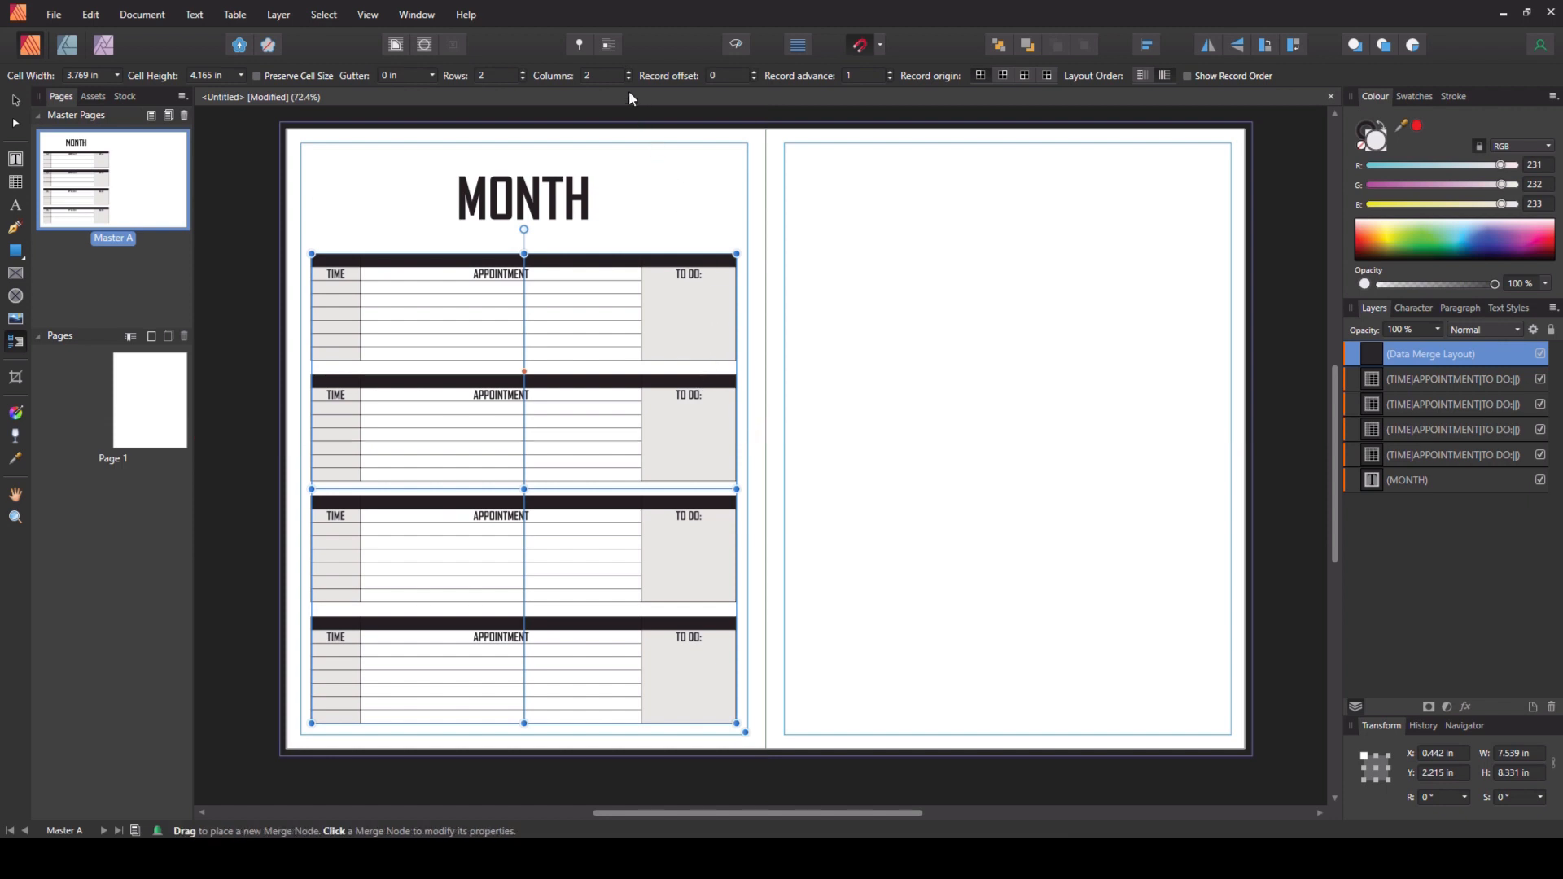
- Hide the four table layers beneath the data merge layout
click(1541, 379)
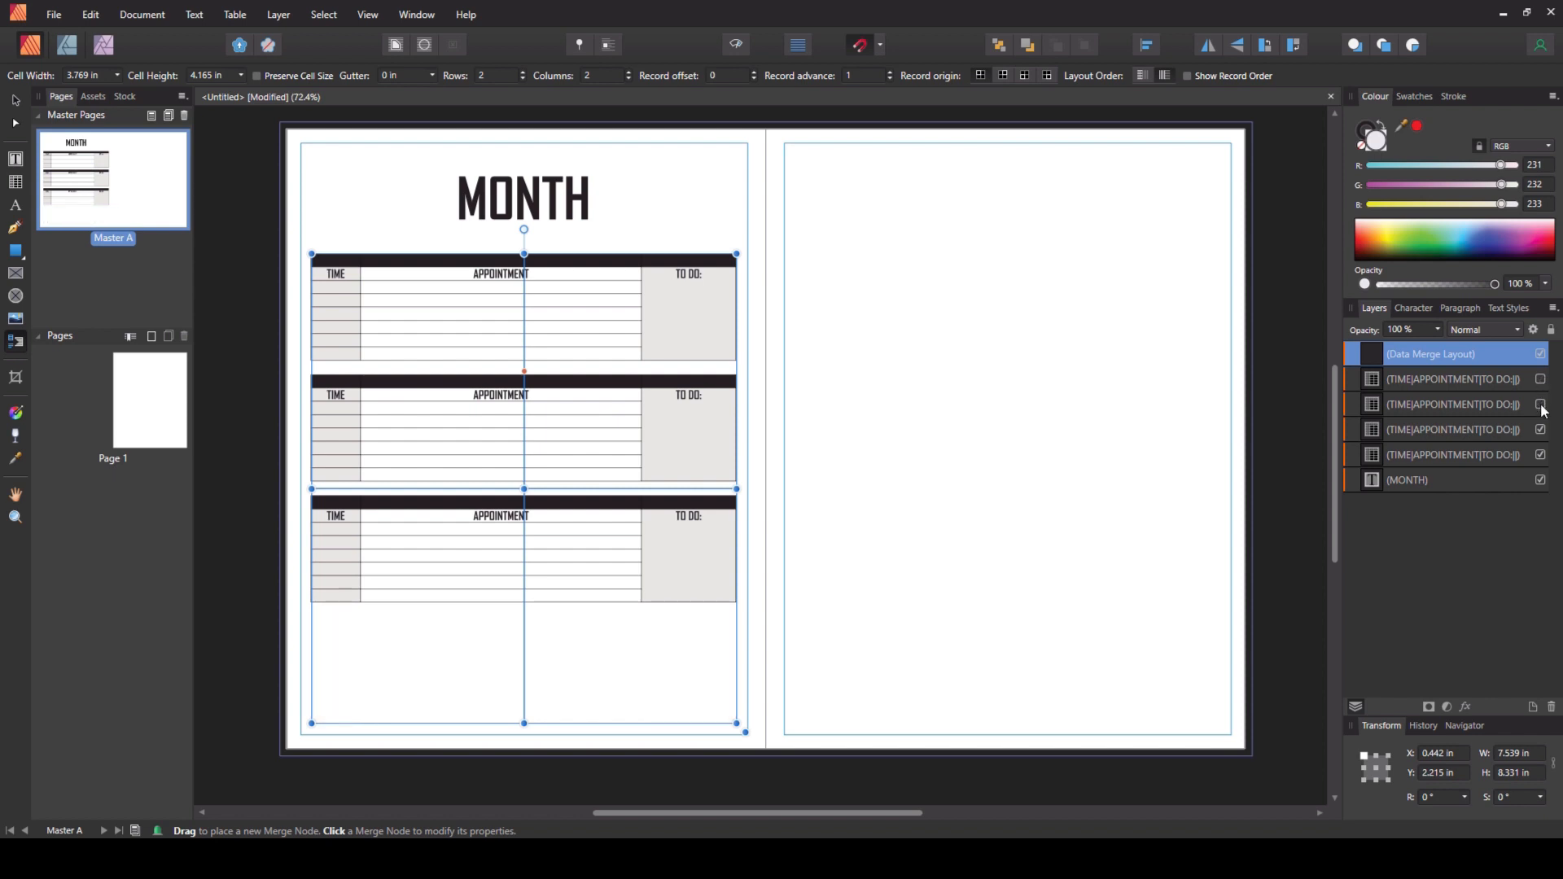
click(1540, 405)
click(1541, 430)
click(1541, 456)
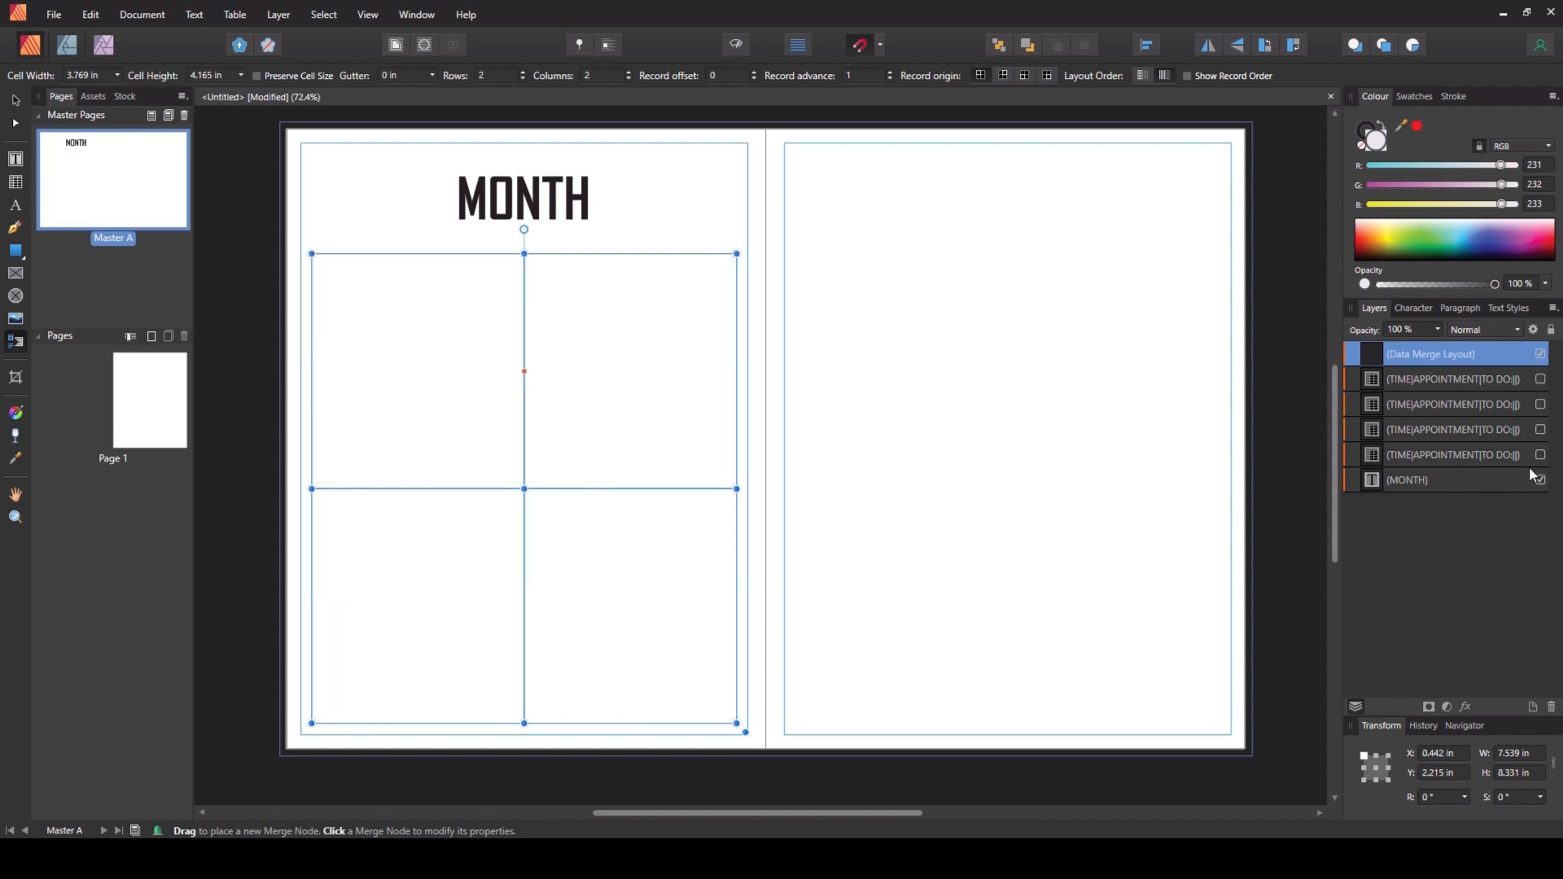
key(v)
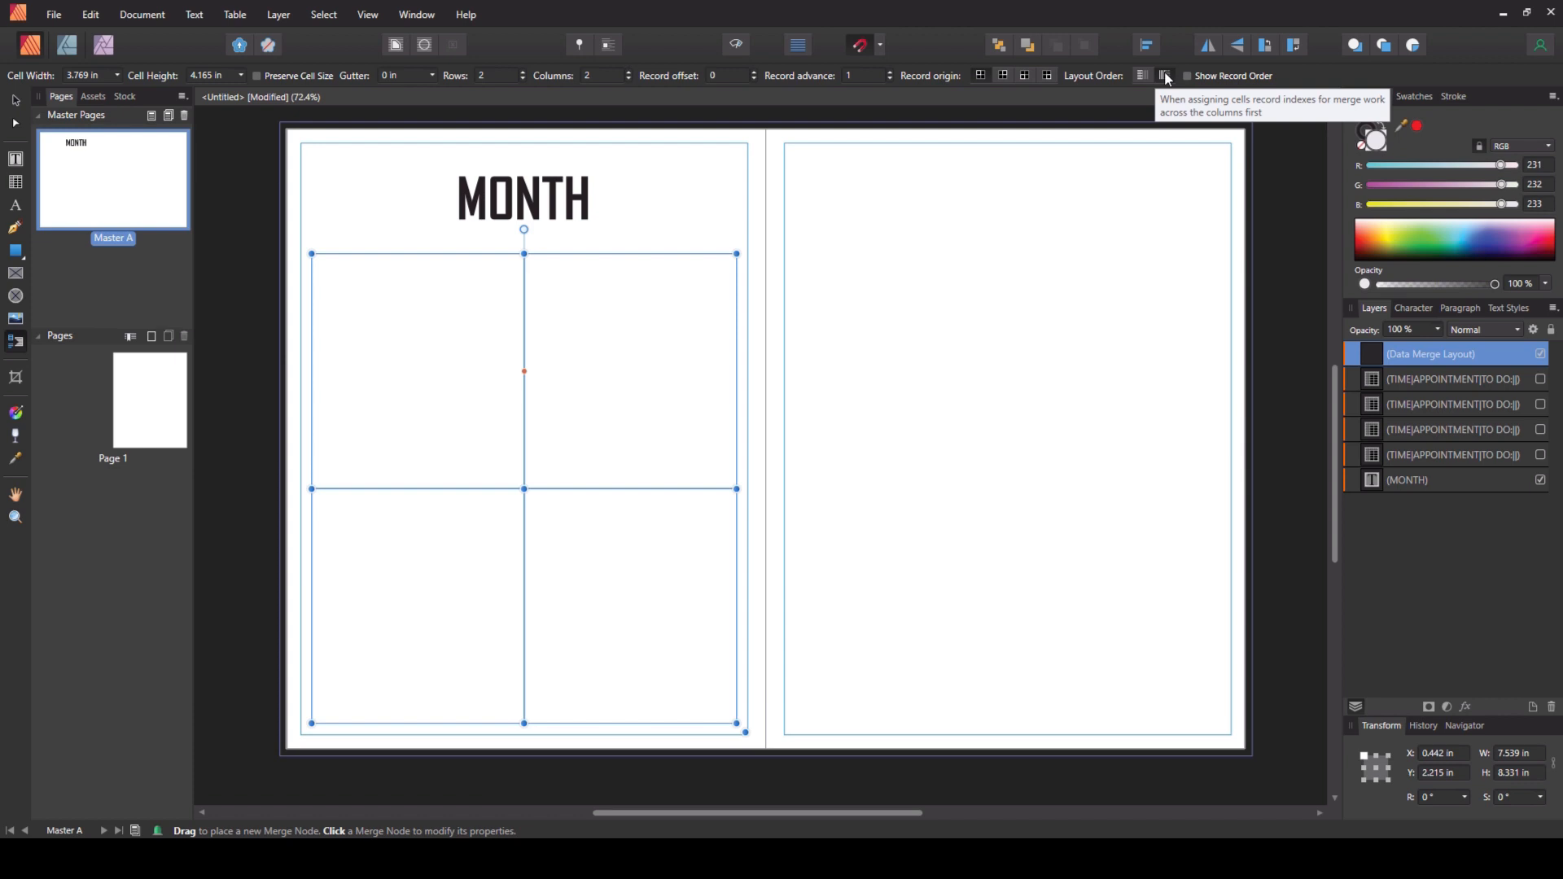
- Turn on Show Record Order for the merge layout and try both layout order options
click(1187, 76)
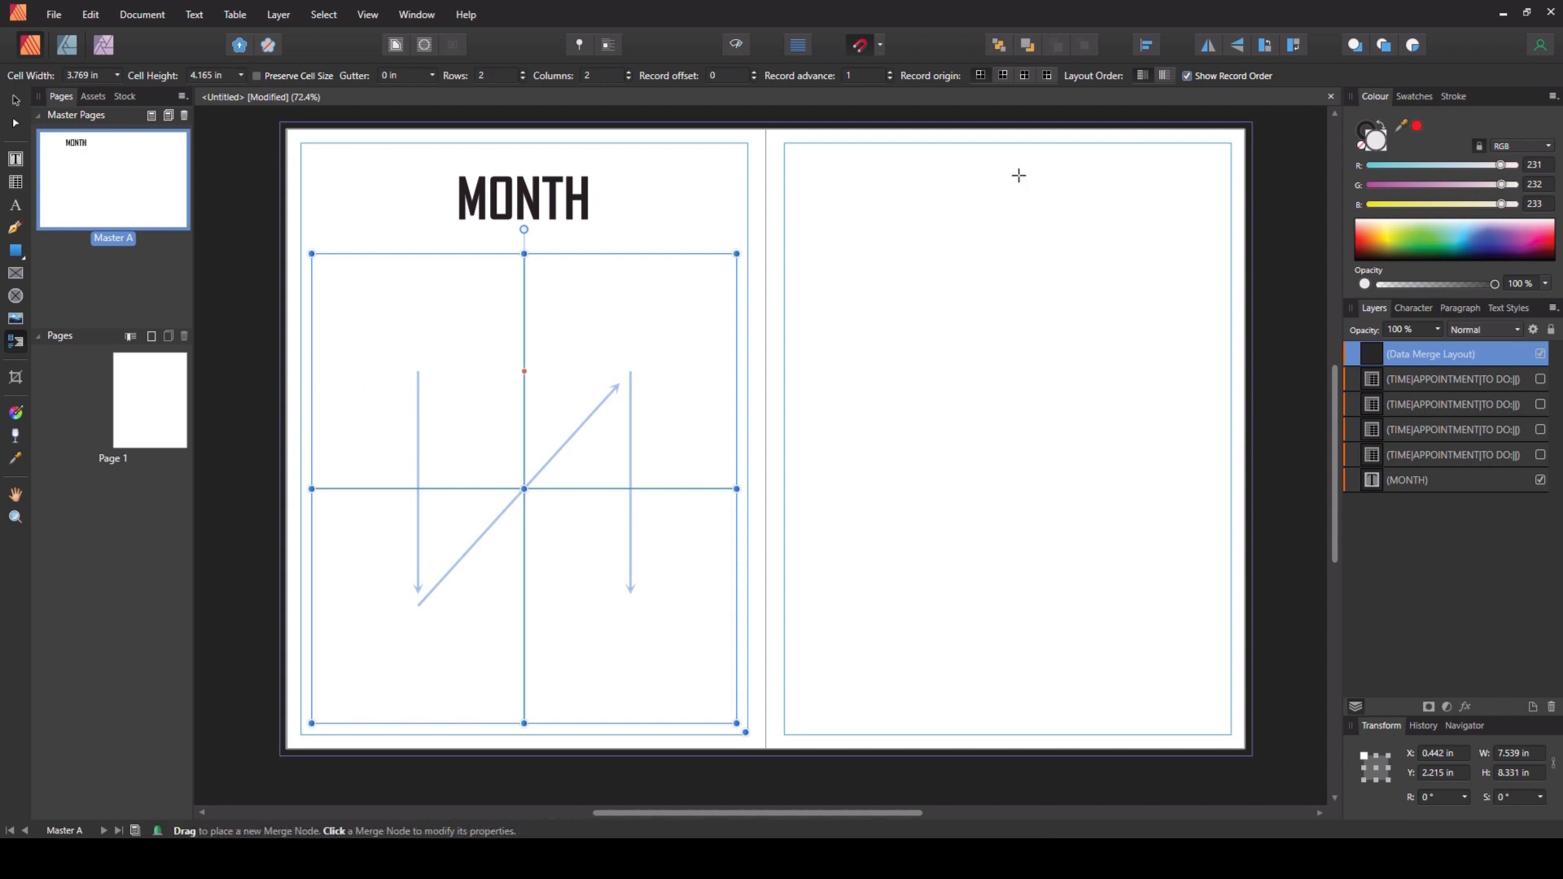
click(1162, 73)
click(1142, 75)
- Reduce the data merge layout to a single column
key(v)
click(628, 70)
click(627, 79)
click(627, 79)
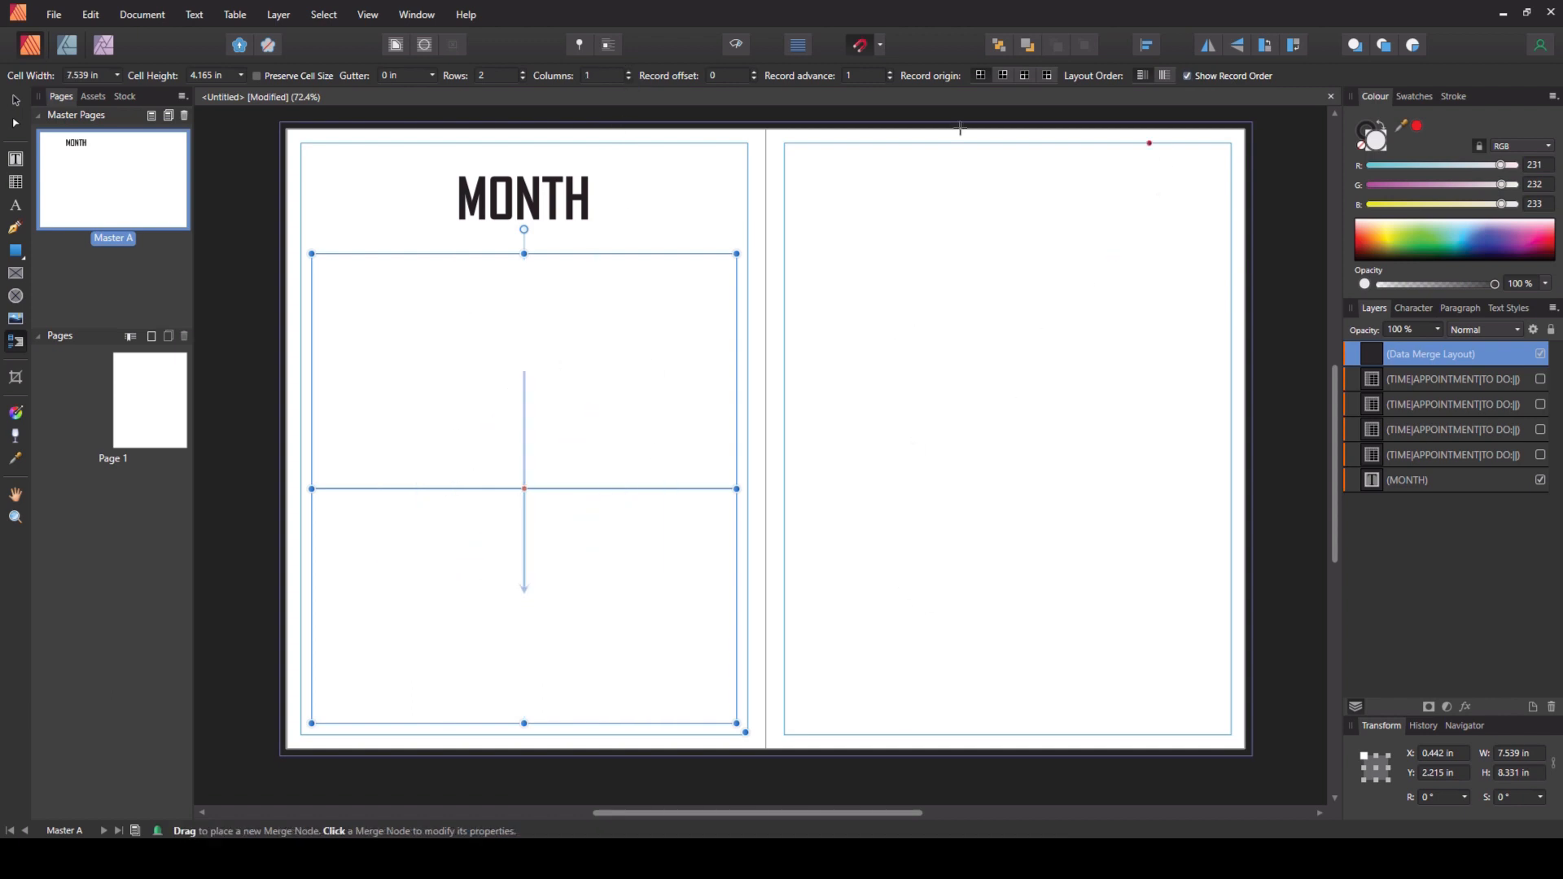
- Set the data merge layout to four rows
click(524, 72)
click(523, 73)
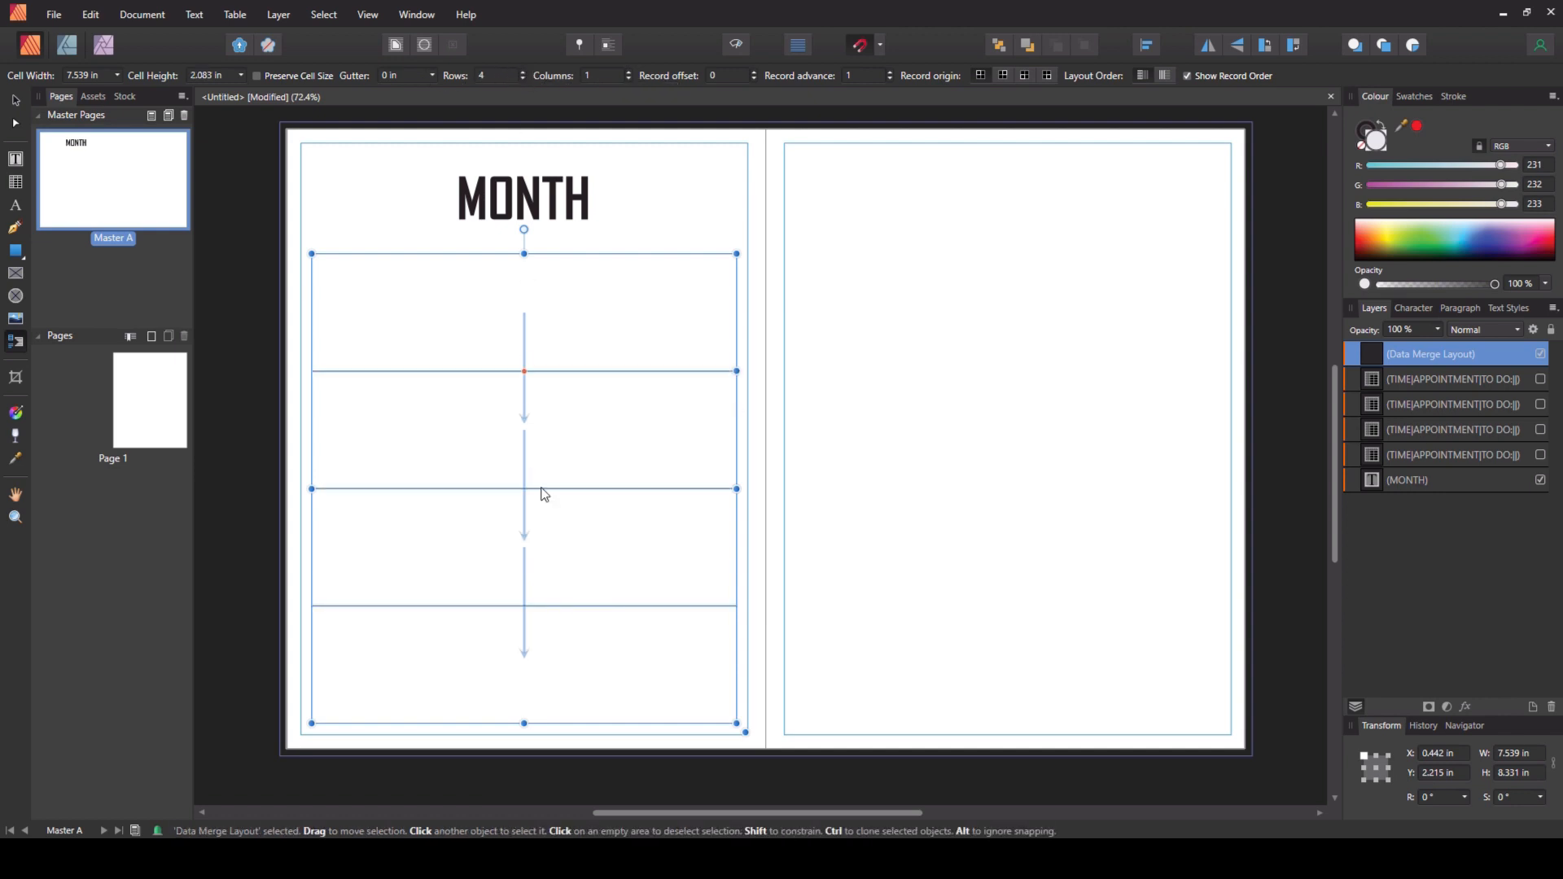
- Show the four table layers again and turn off Show Record Order
click(1541, 379)
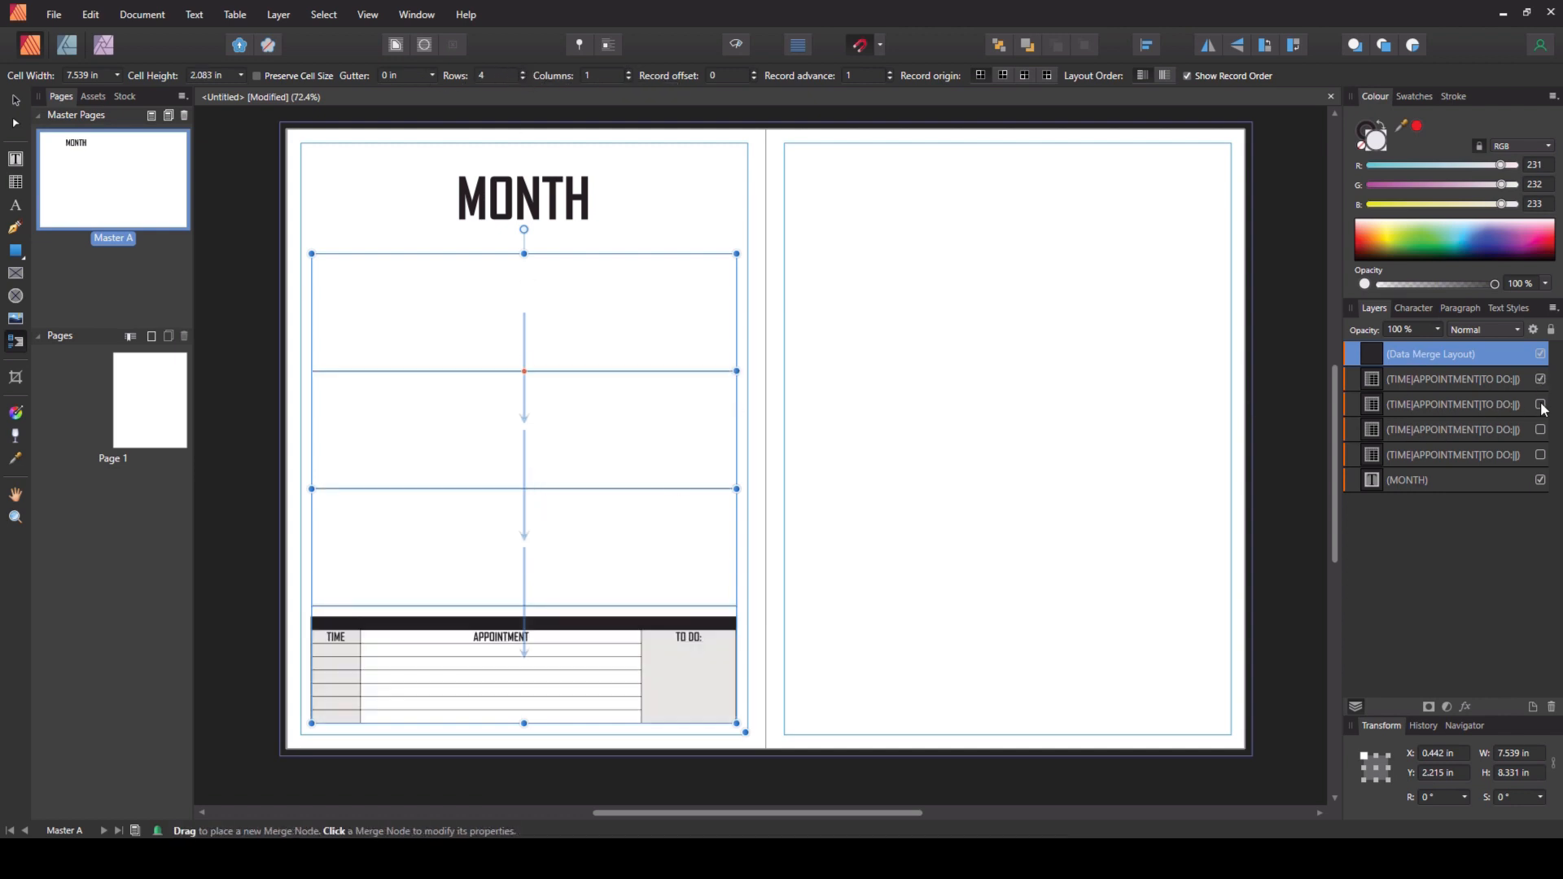
click(1542, 405)
click(1542, 430)
click(1542, 453)
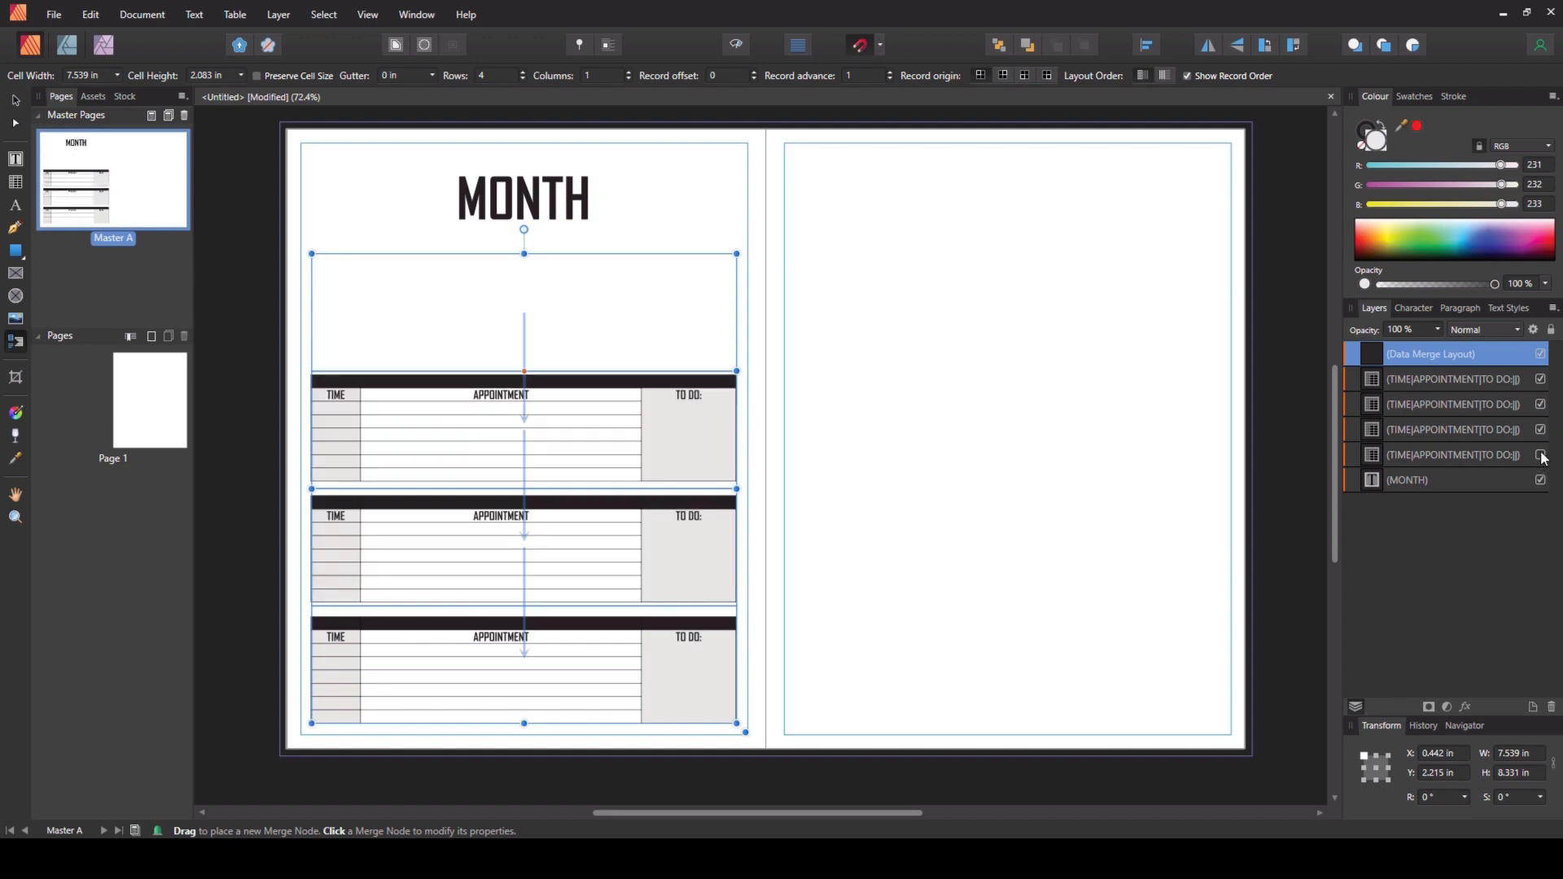
click(1541, 455)
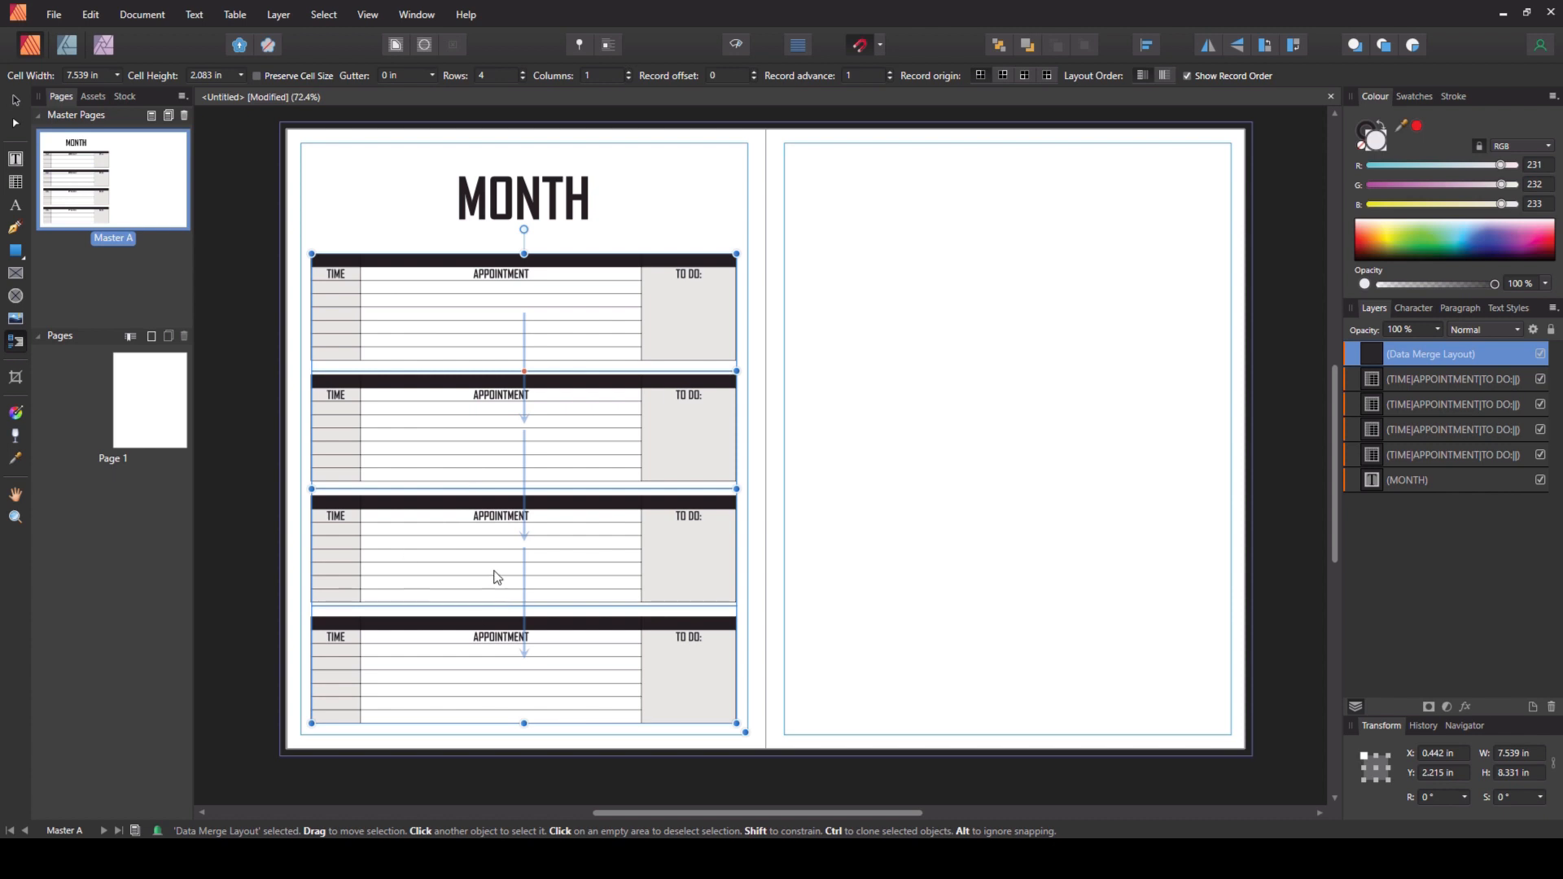
click(1187, 76)
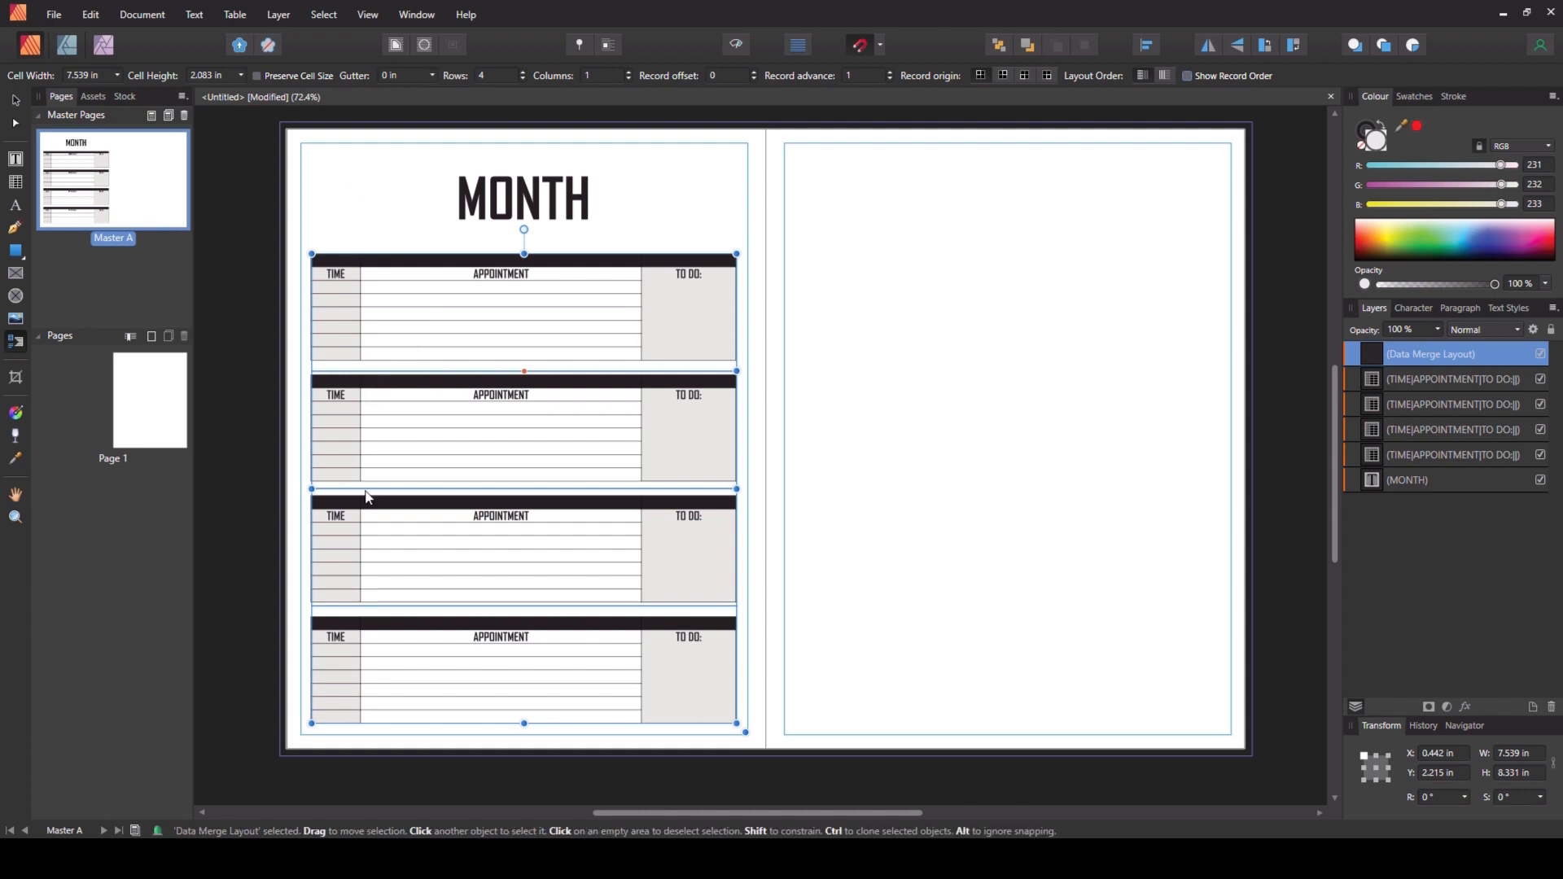
- Widen the gutter between the merge layout rows to about 0.231 in so the tables separate
click(254, 49)
scroll(529, 399, up, 1)
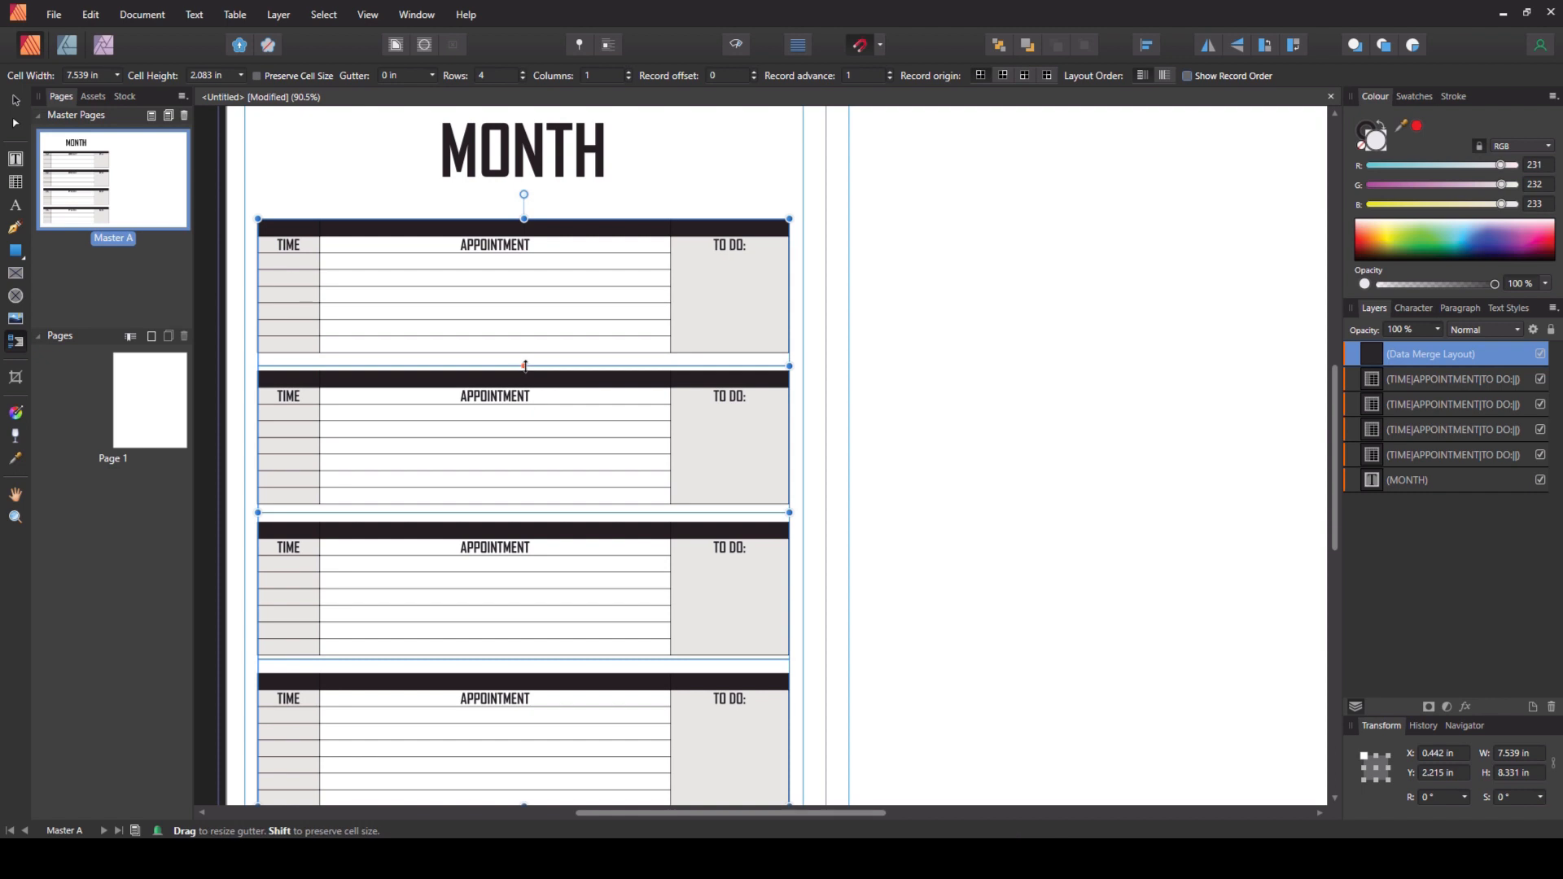
drag(525, 366, 526, 364)
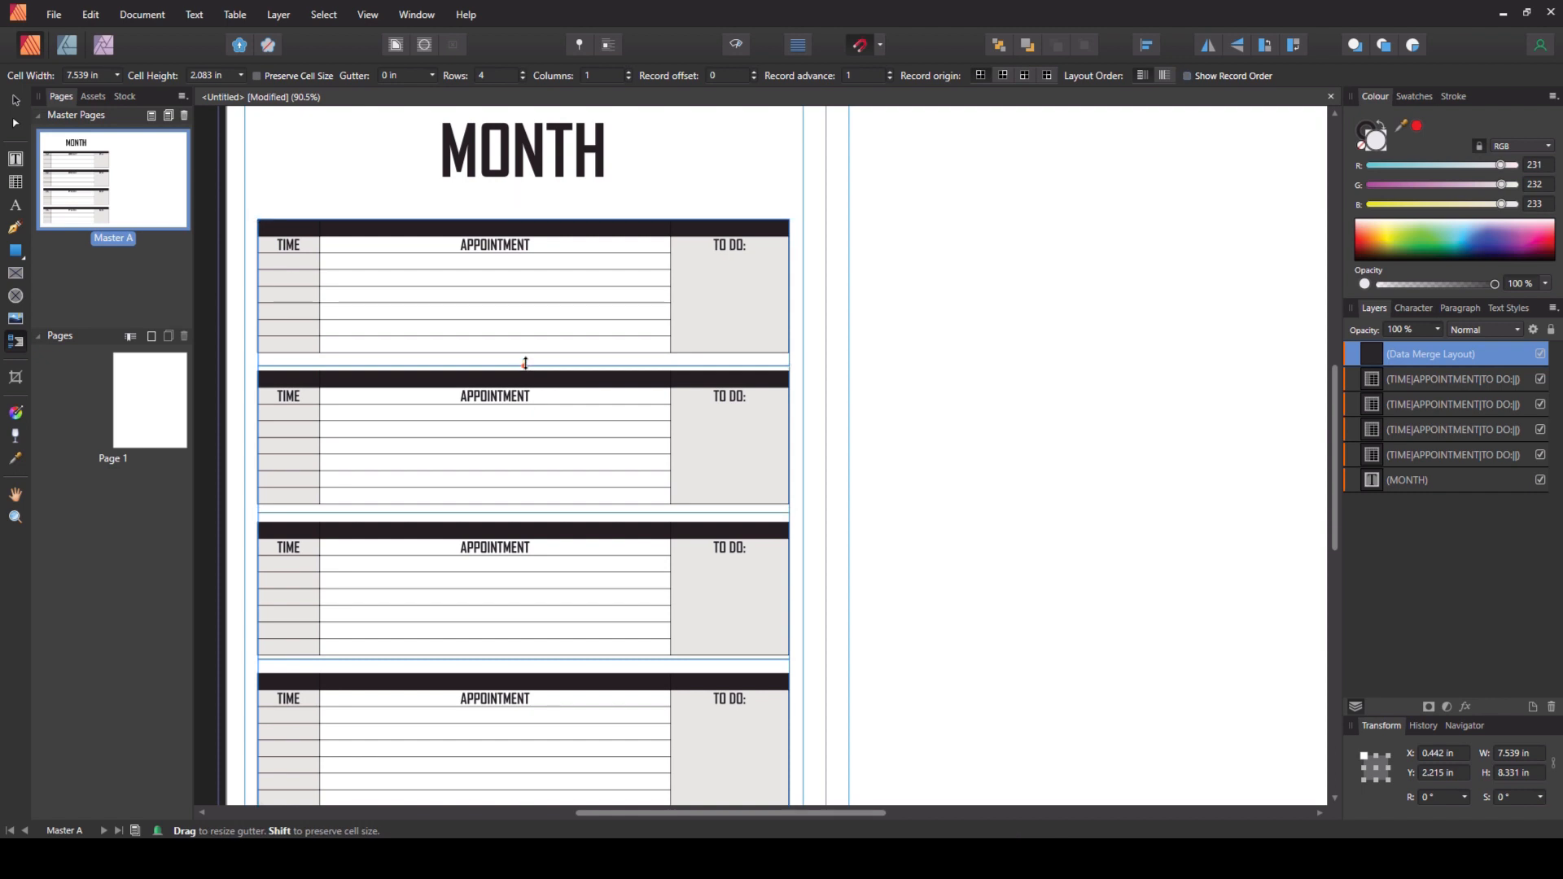
drag(528, 352, 529, 374)
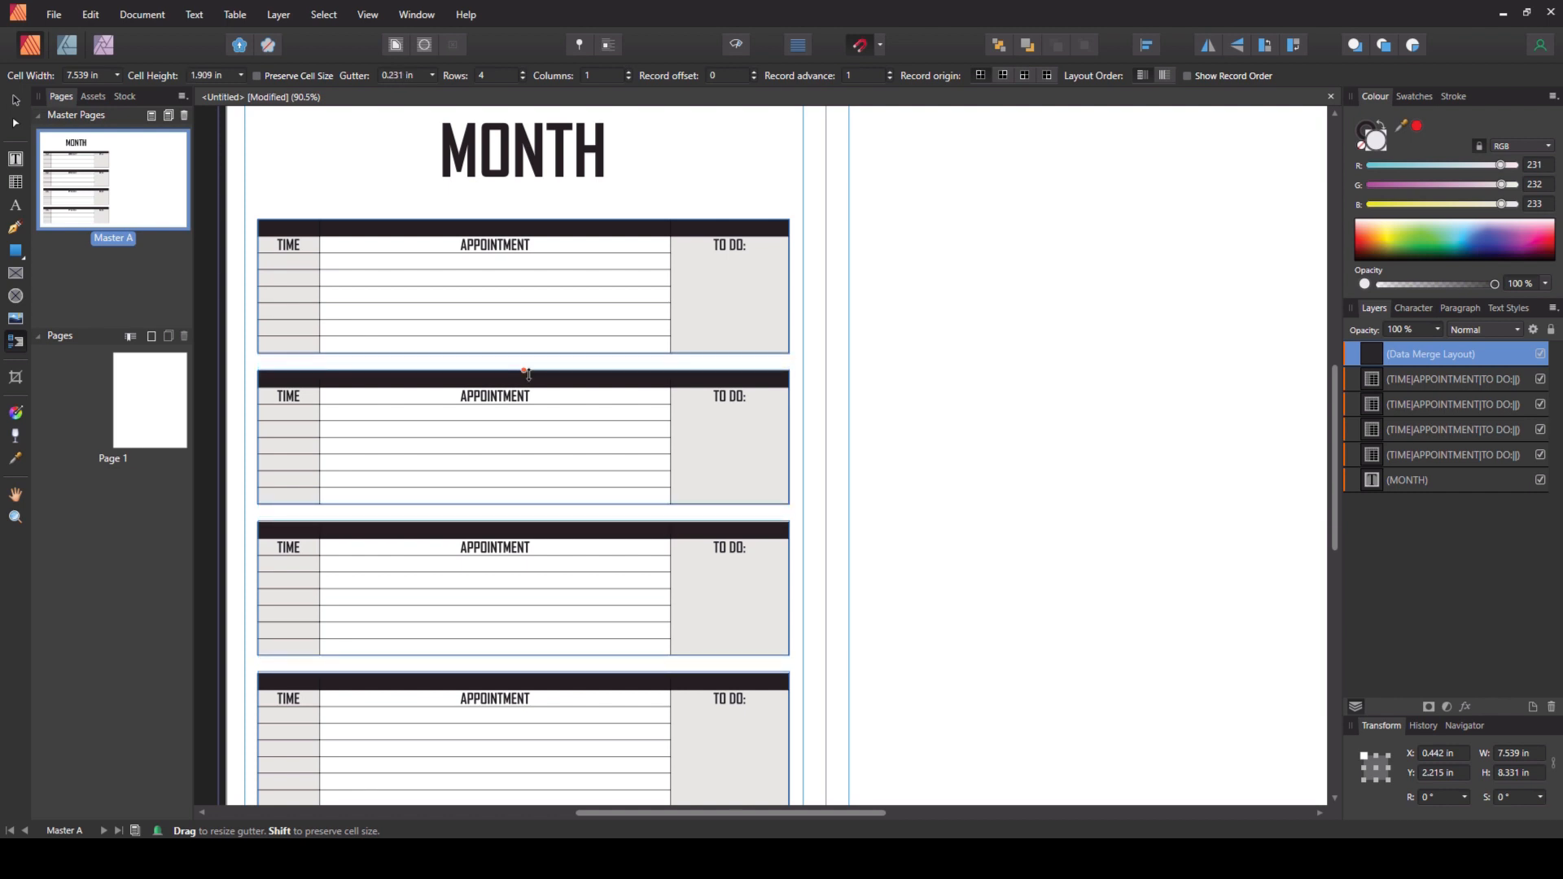
drag(529, 375, 529, 376)
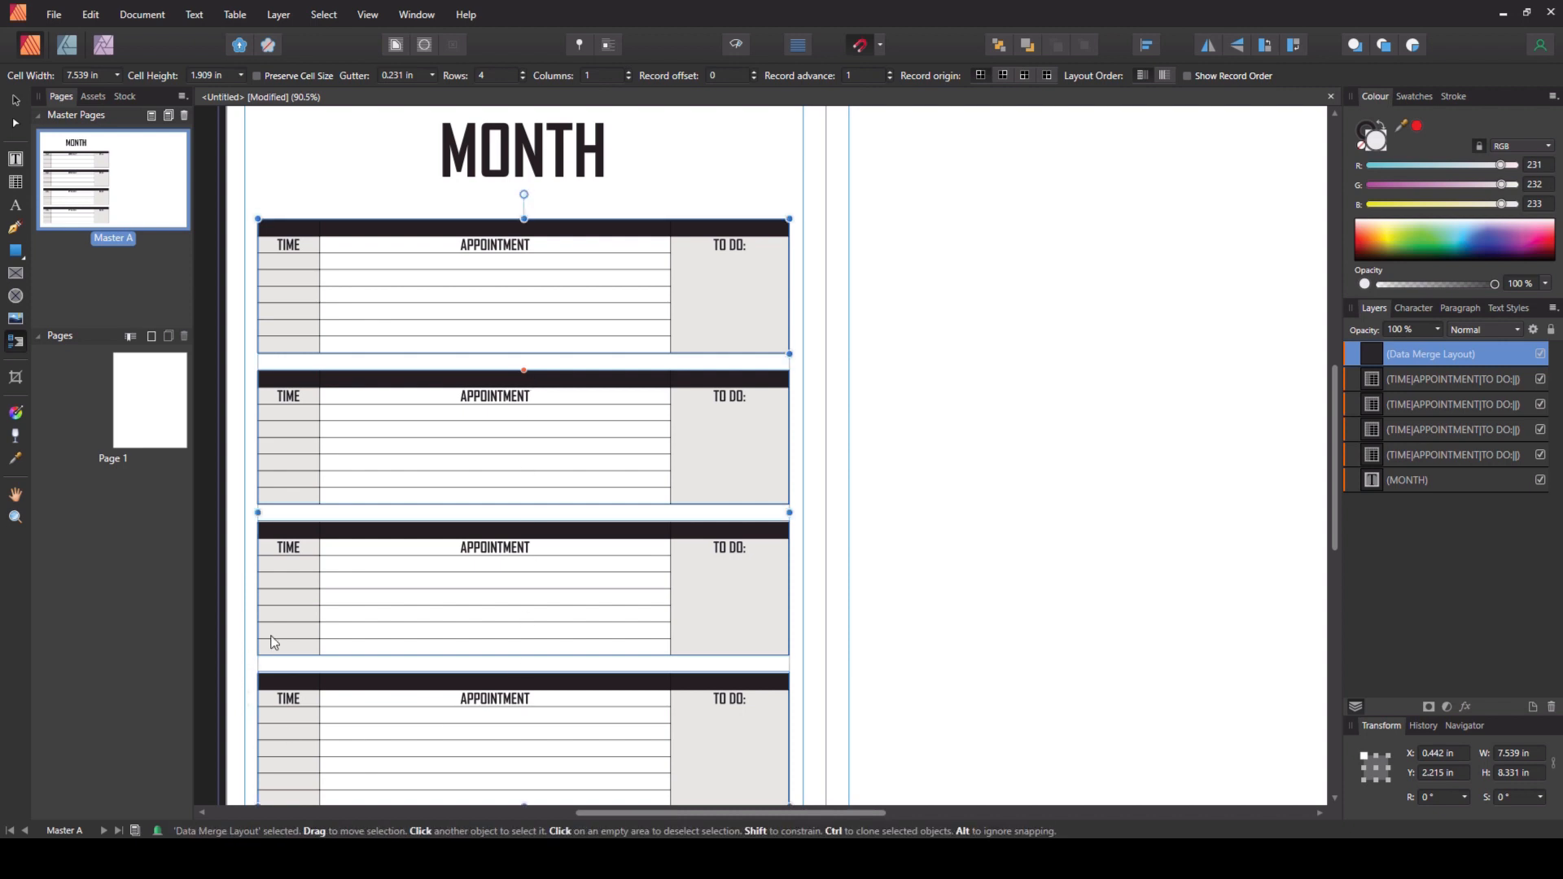
- Open the Fields panel and move it beside the page
ctrl+scroll(266, 643, up, 2)
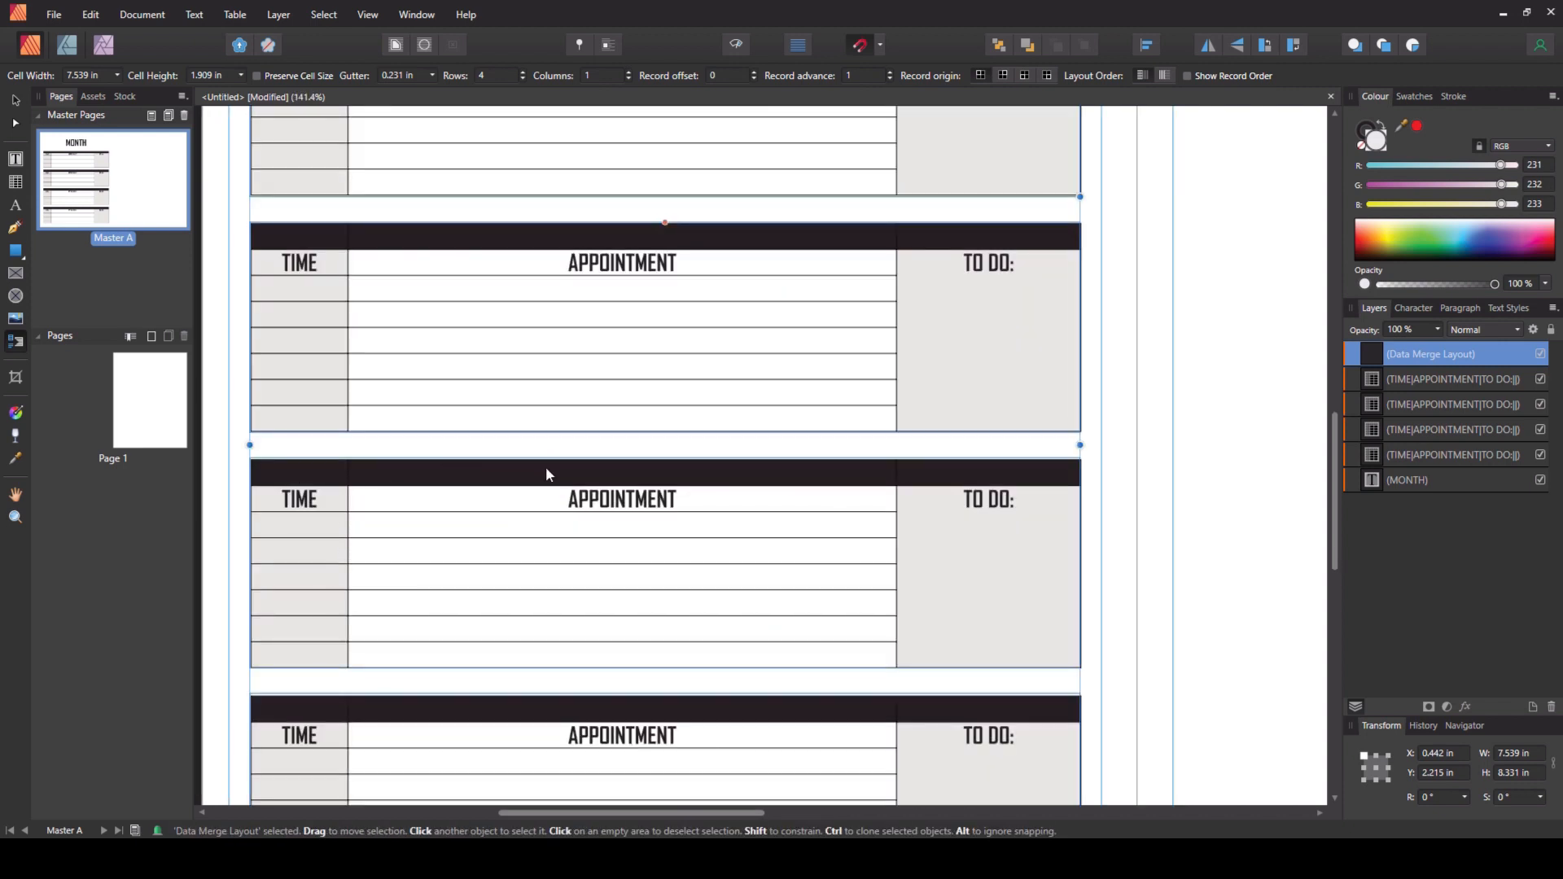
ctrl+scroll(541, 470, down, 2)
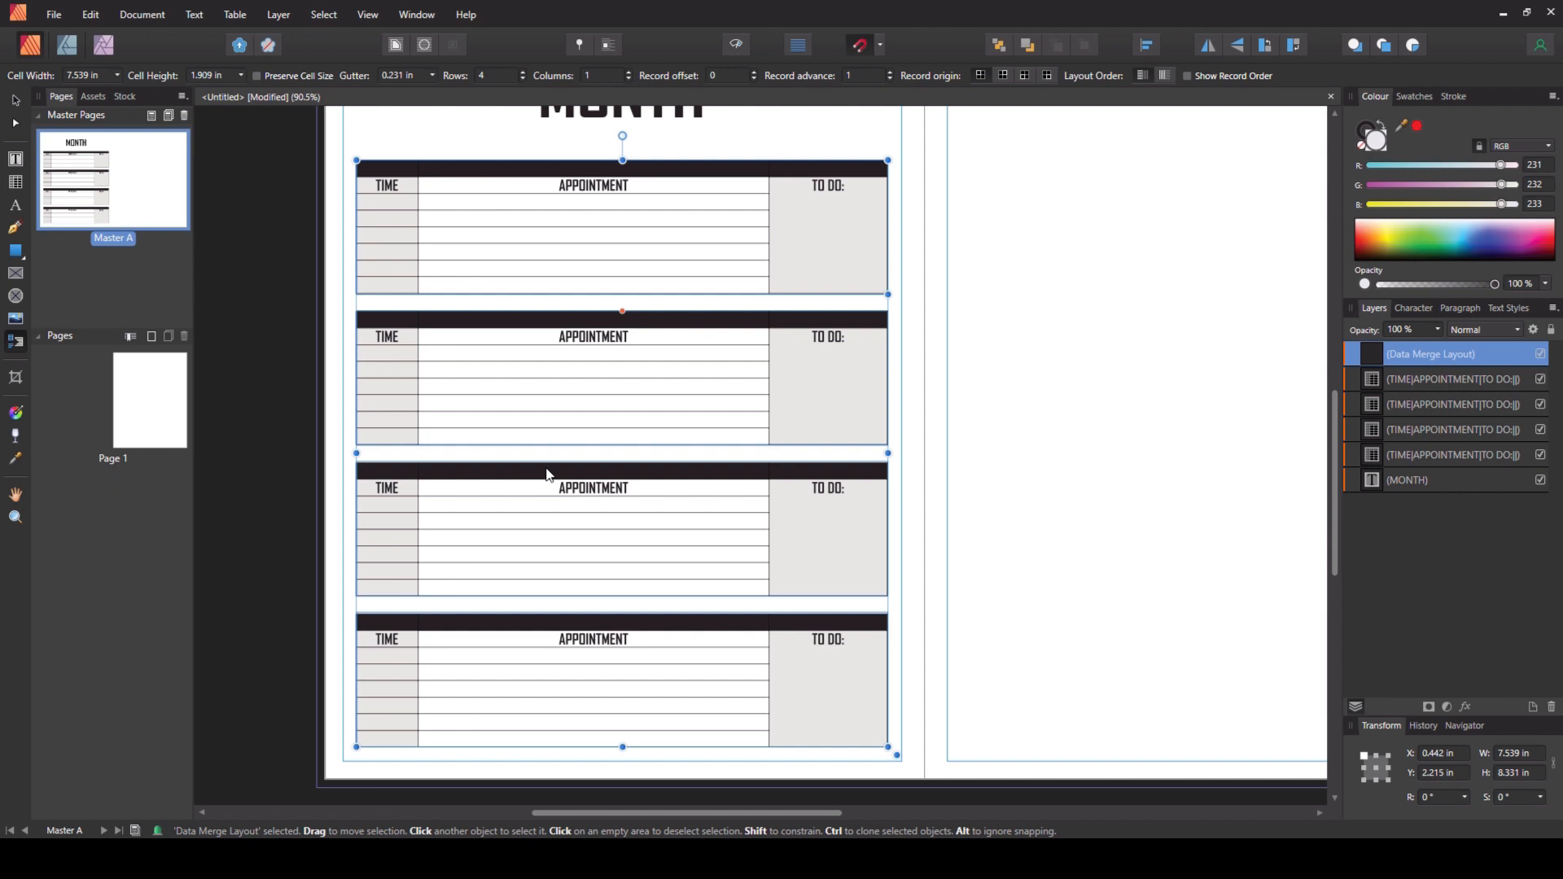
ctrl+scroll(694, 484, down, 1)
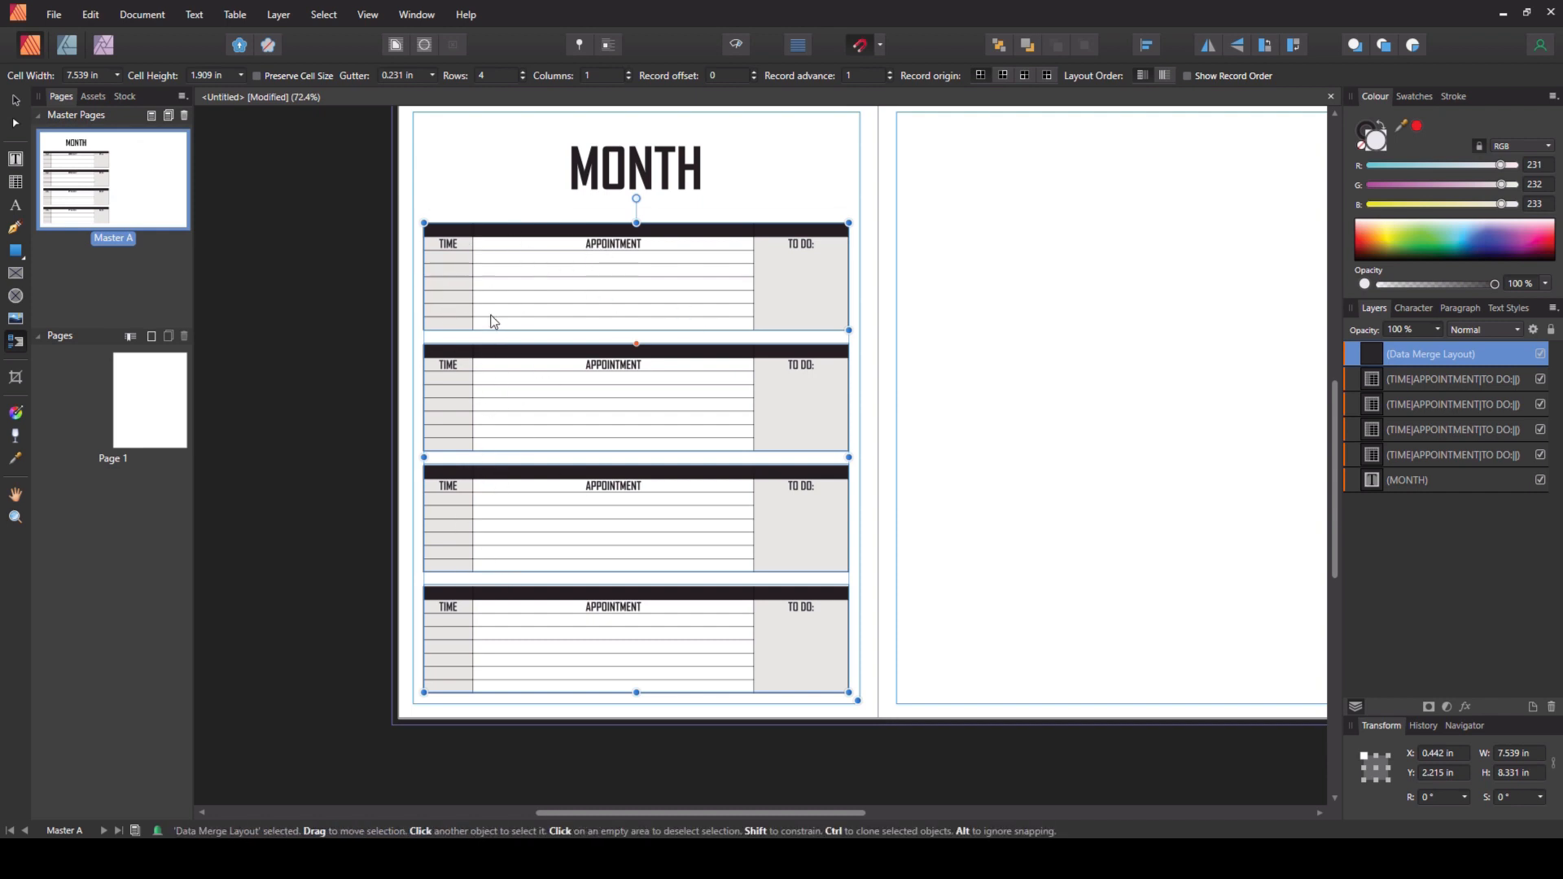
click(337, 20)
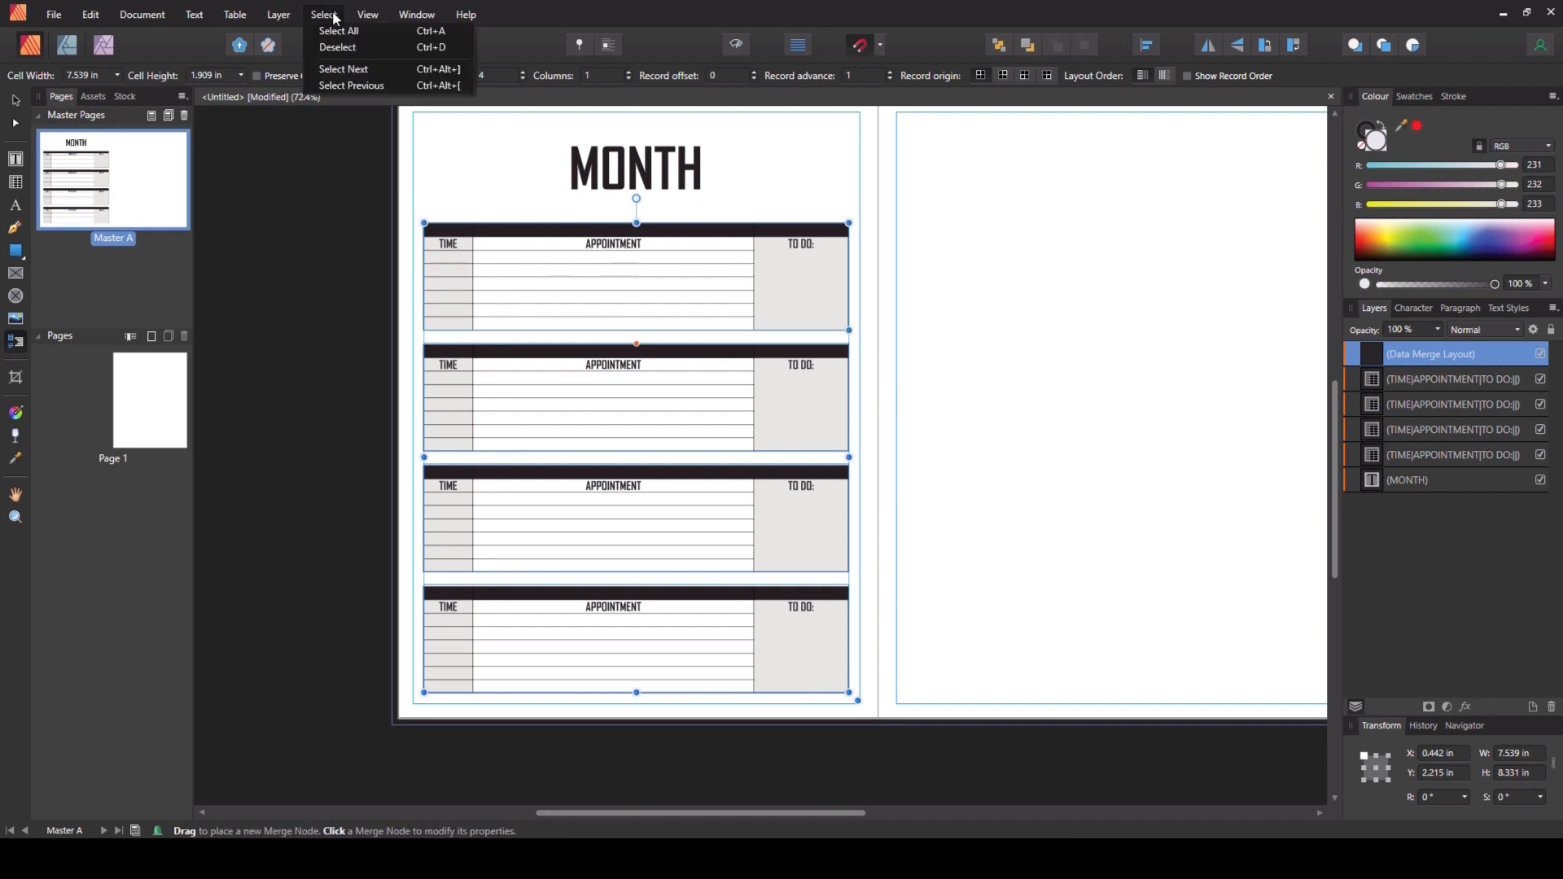
mouse_move(368, 15)
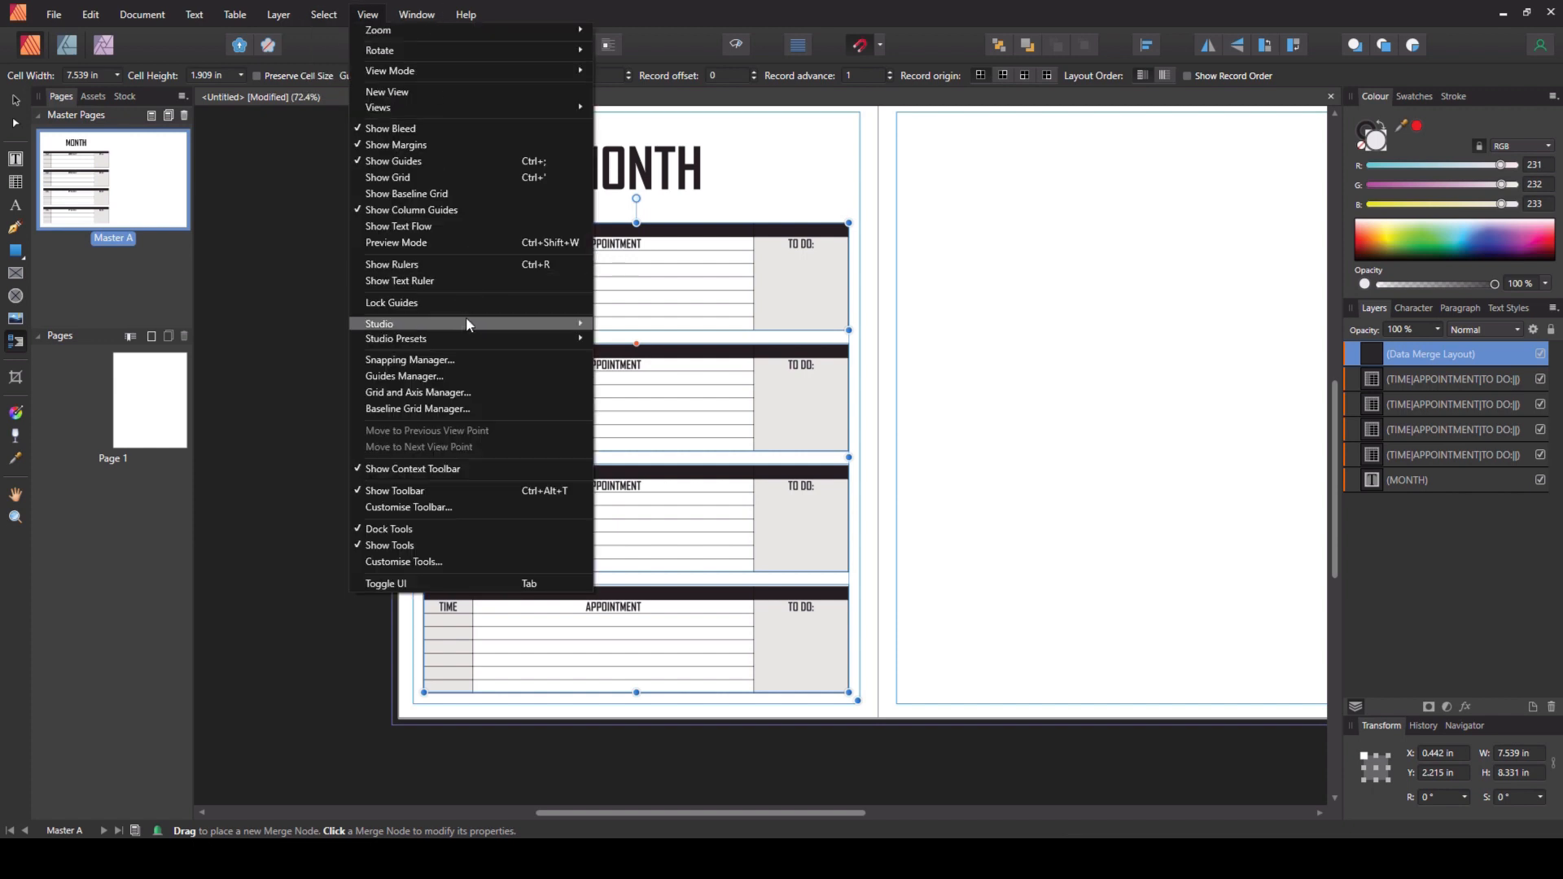
mouse_move(467, 323)
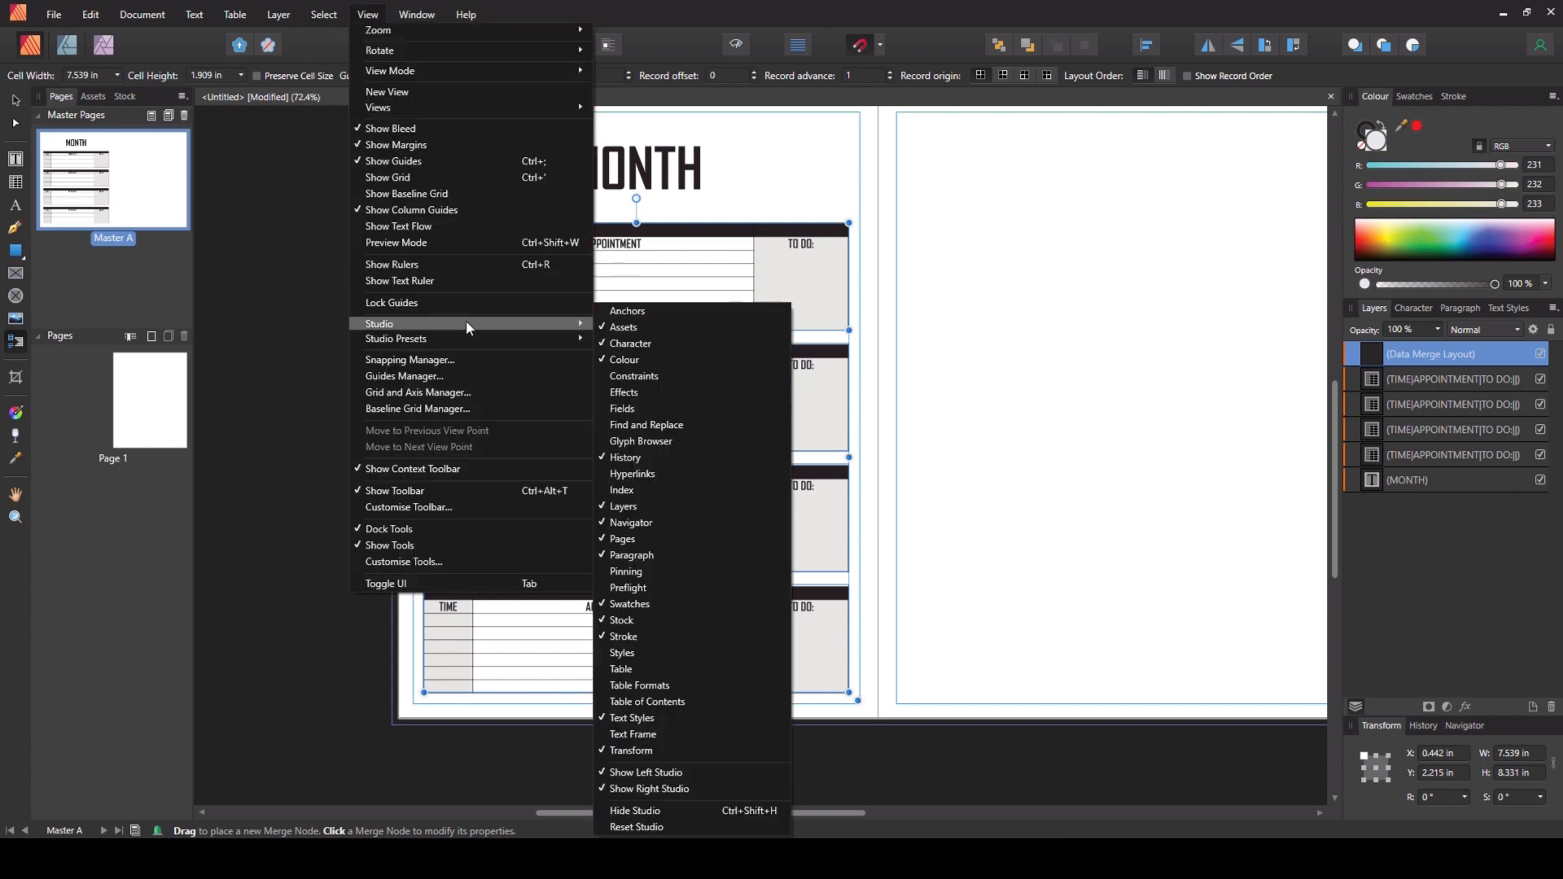
click(650, 408)
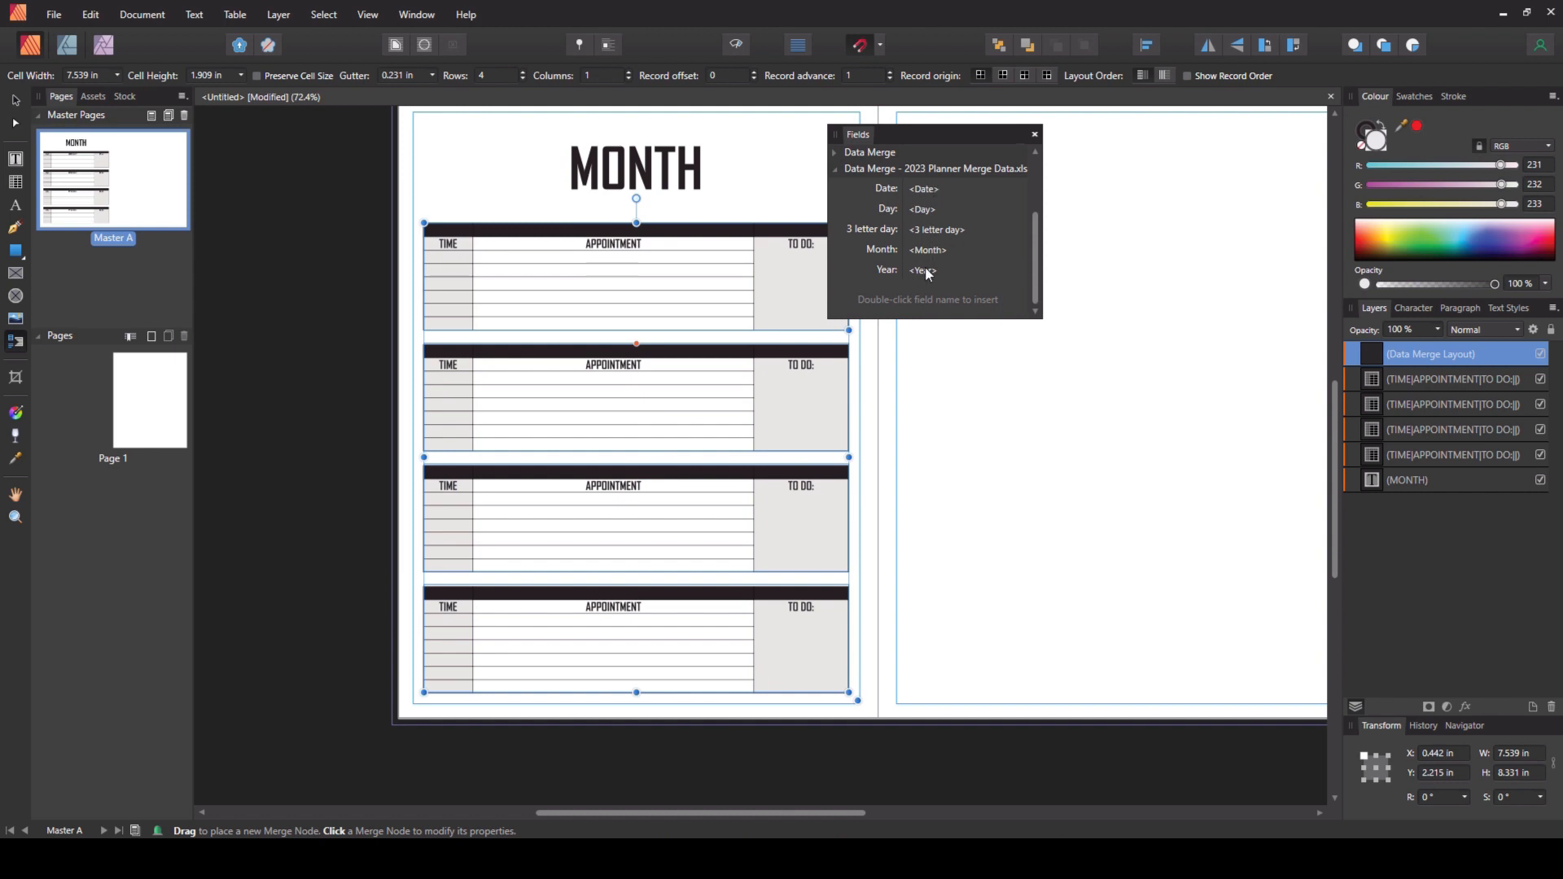
drag(938, 132, 1043, 134)
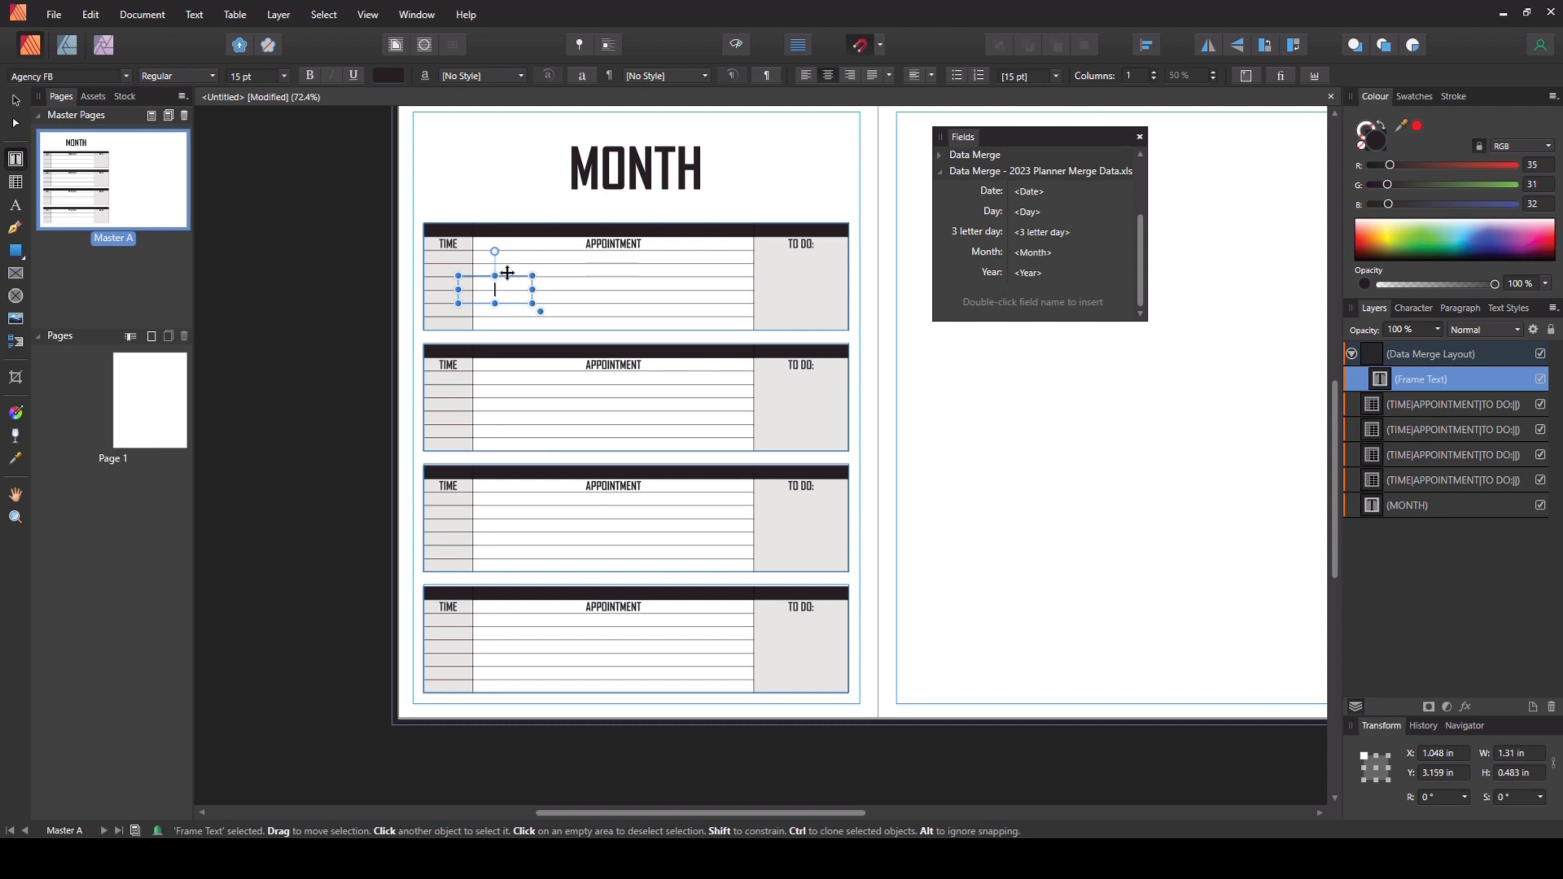
- Insert the Date merge field into a text frame and format it bold and white
double_click(992, 190)
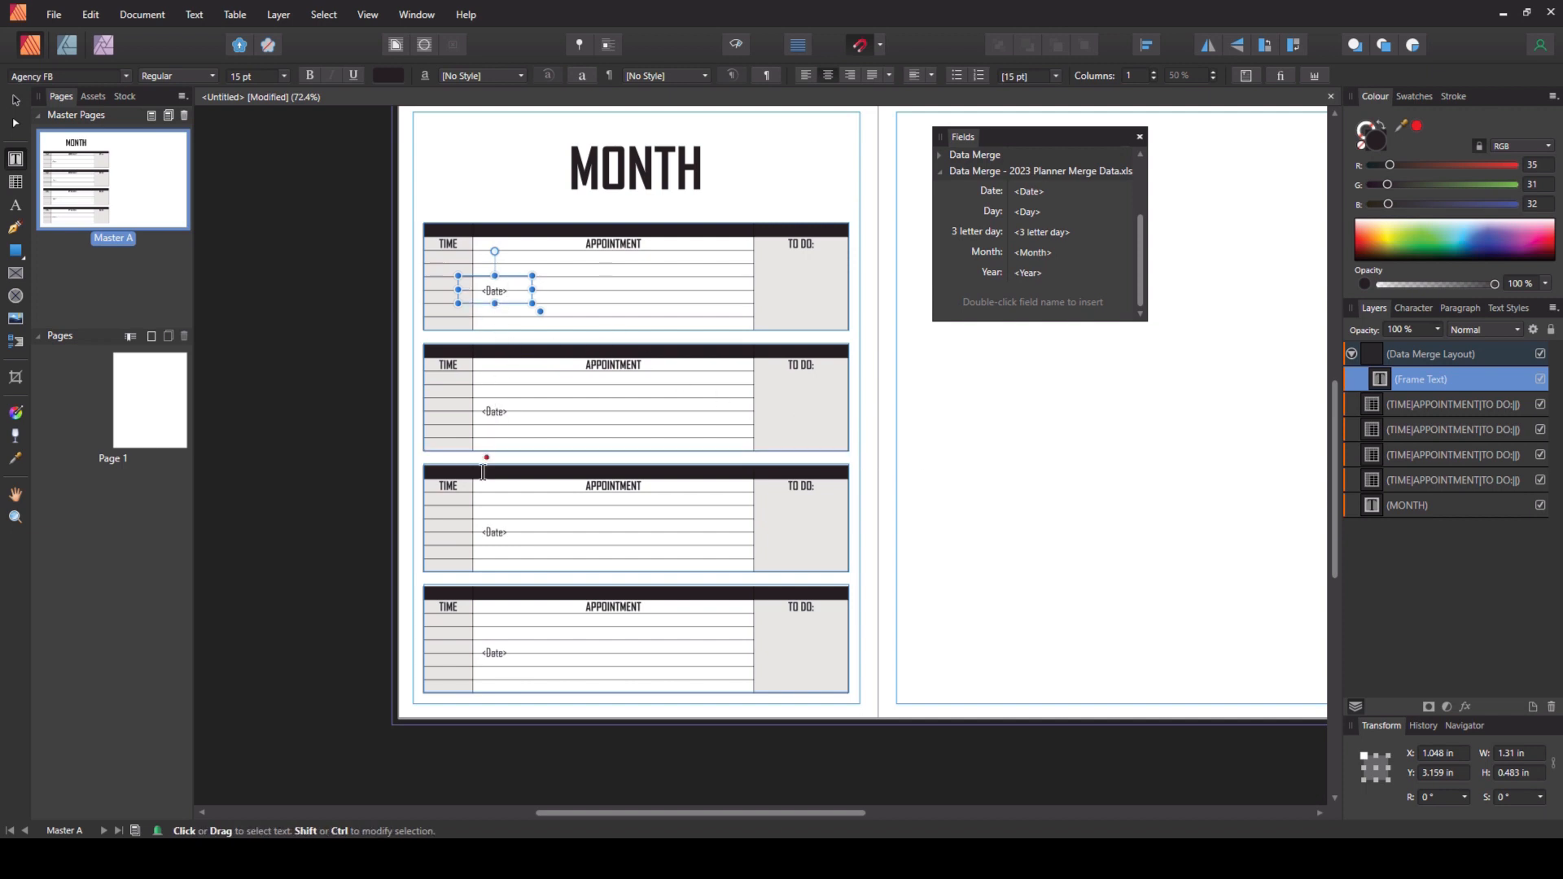
double_click(494, 290)
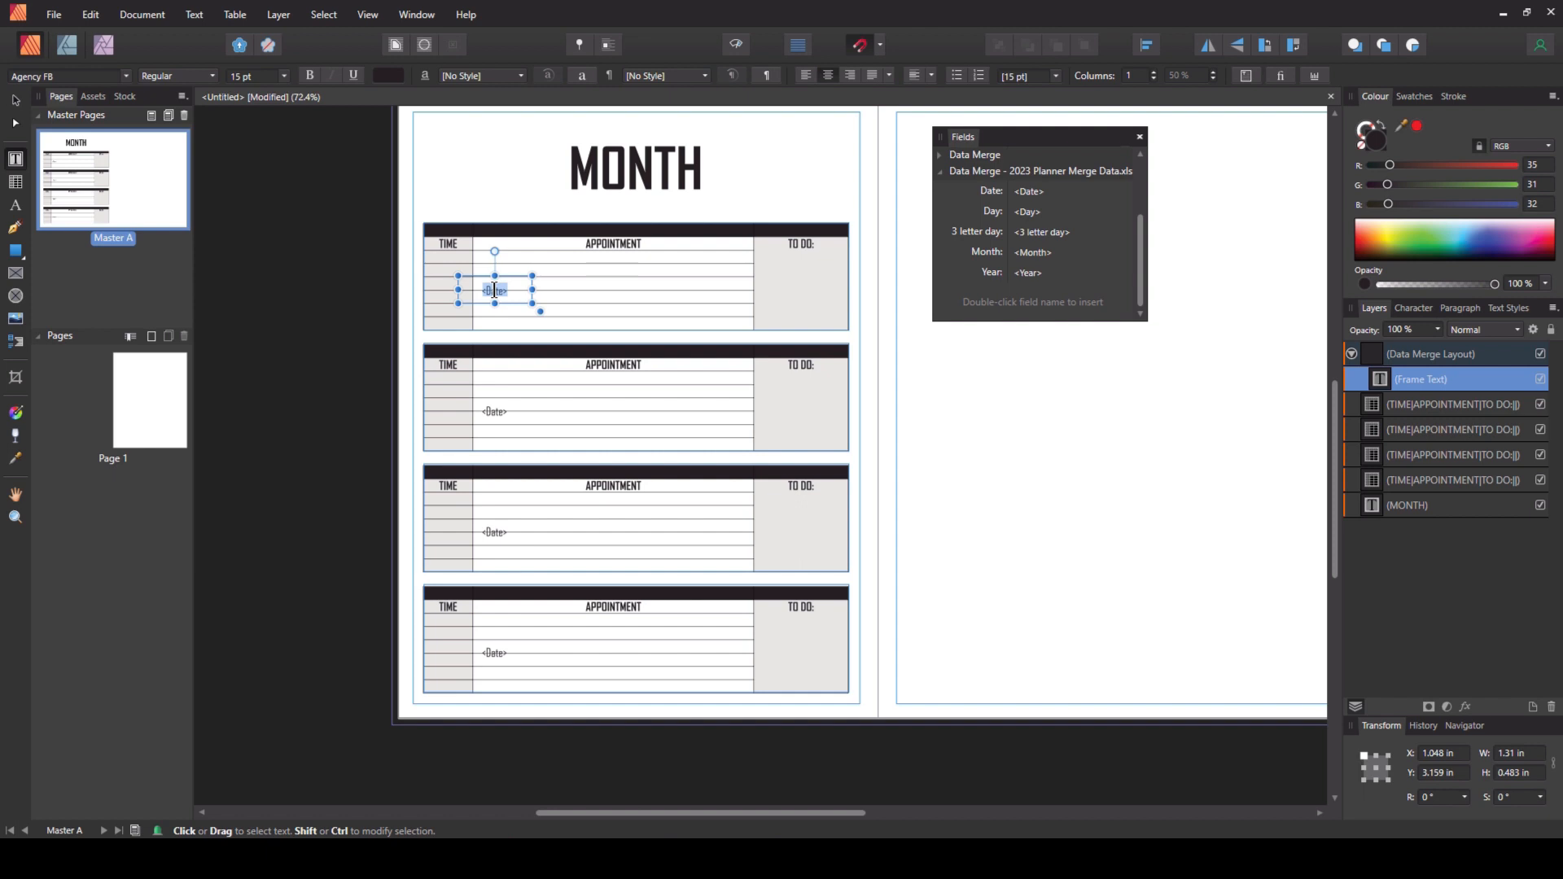
click(310, 75)
click(388, 76)
click(491, 107)
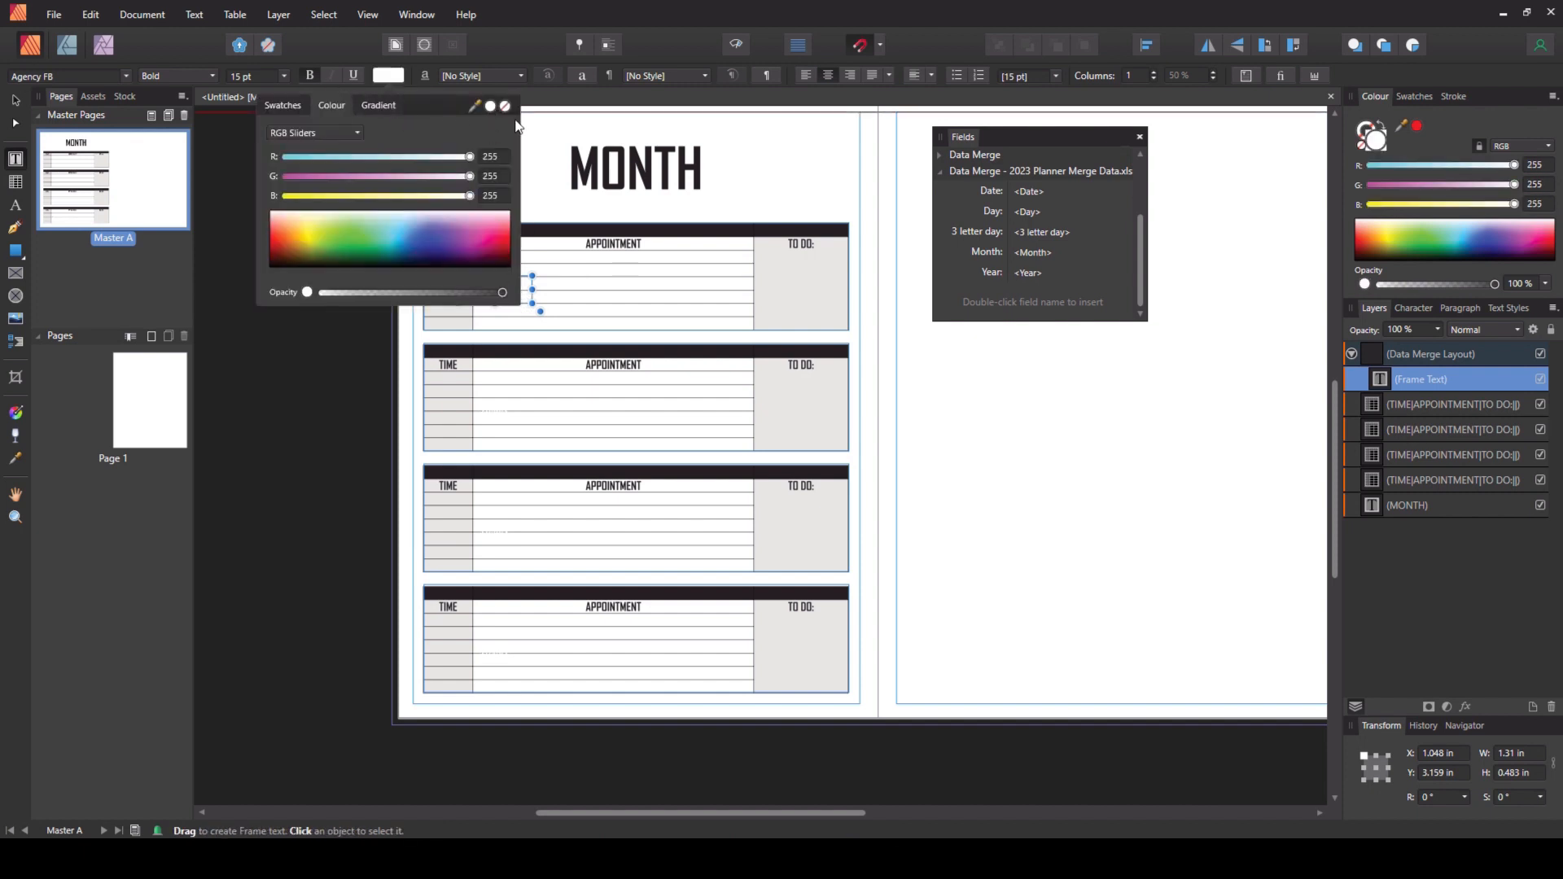
click(516, 243)
click(499, 291)
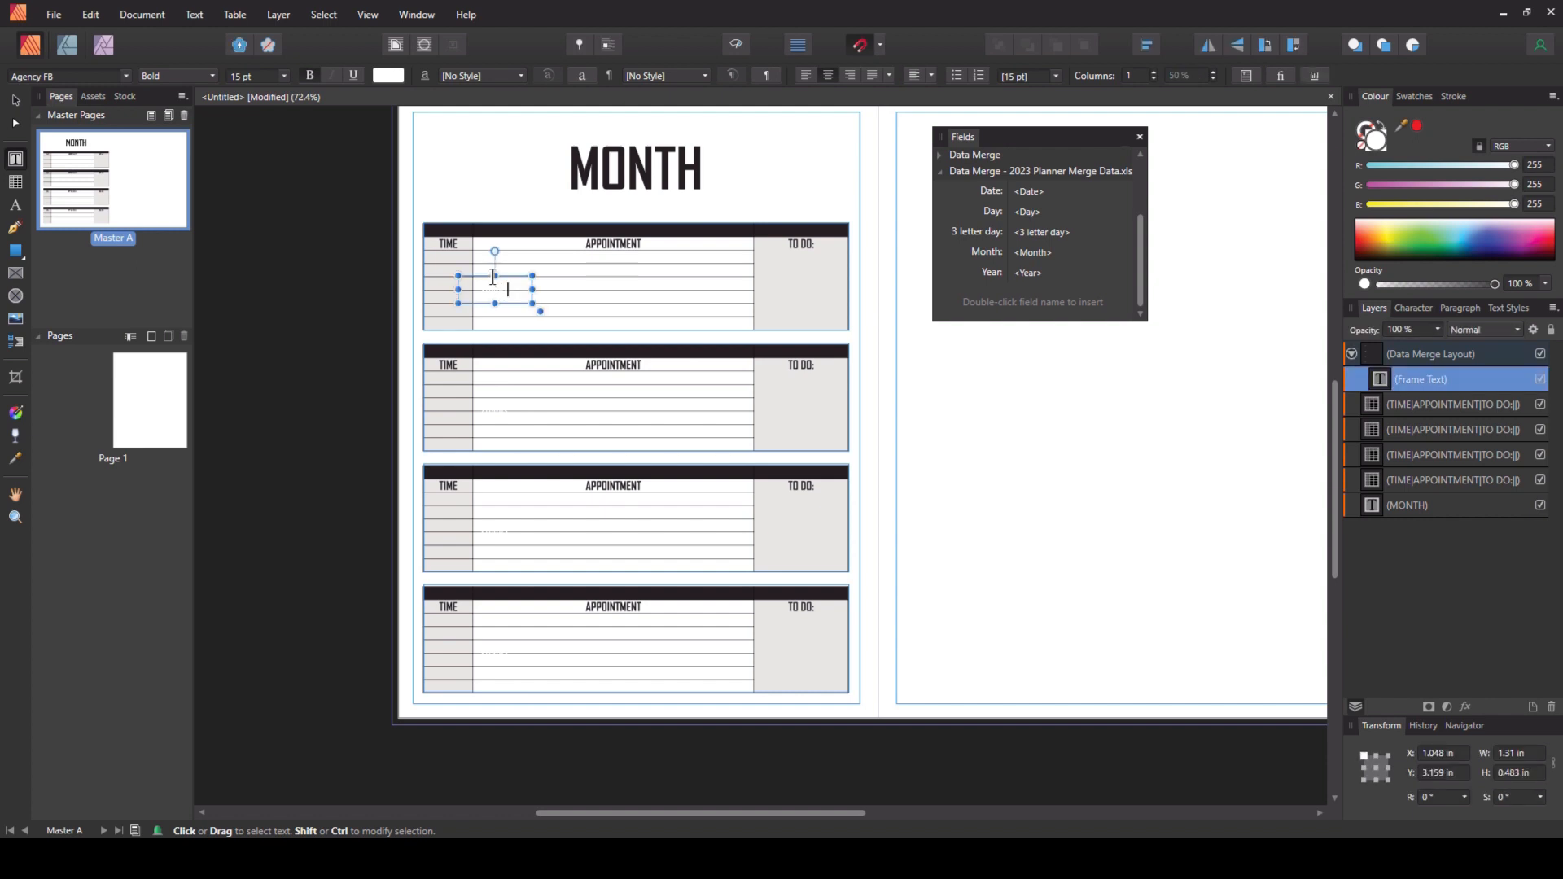
- Move the date frame into the first table's dark header bar and resize it to about 0.42 in wide at the left end
drag(507, 276, 457, 209)
scroll(457, 209, up, 6)
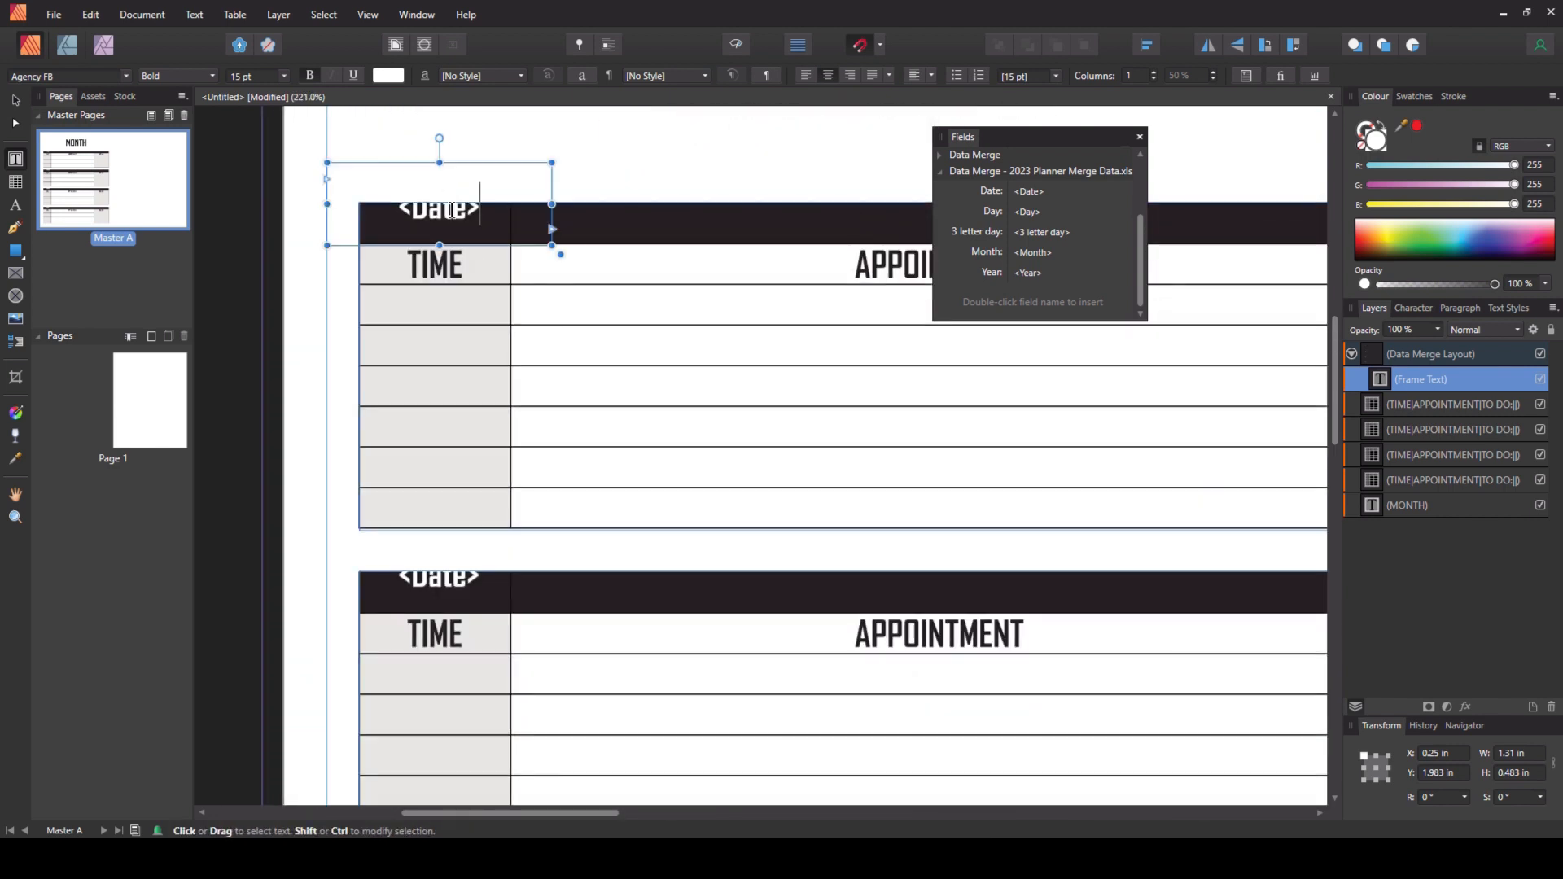
click(379, 143)
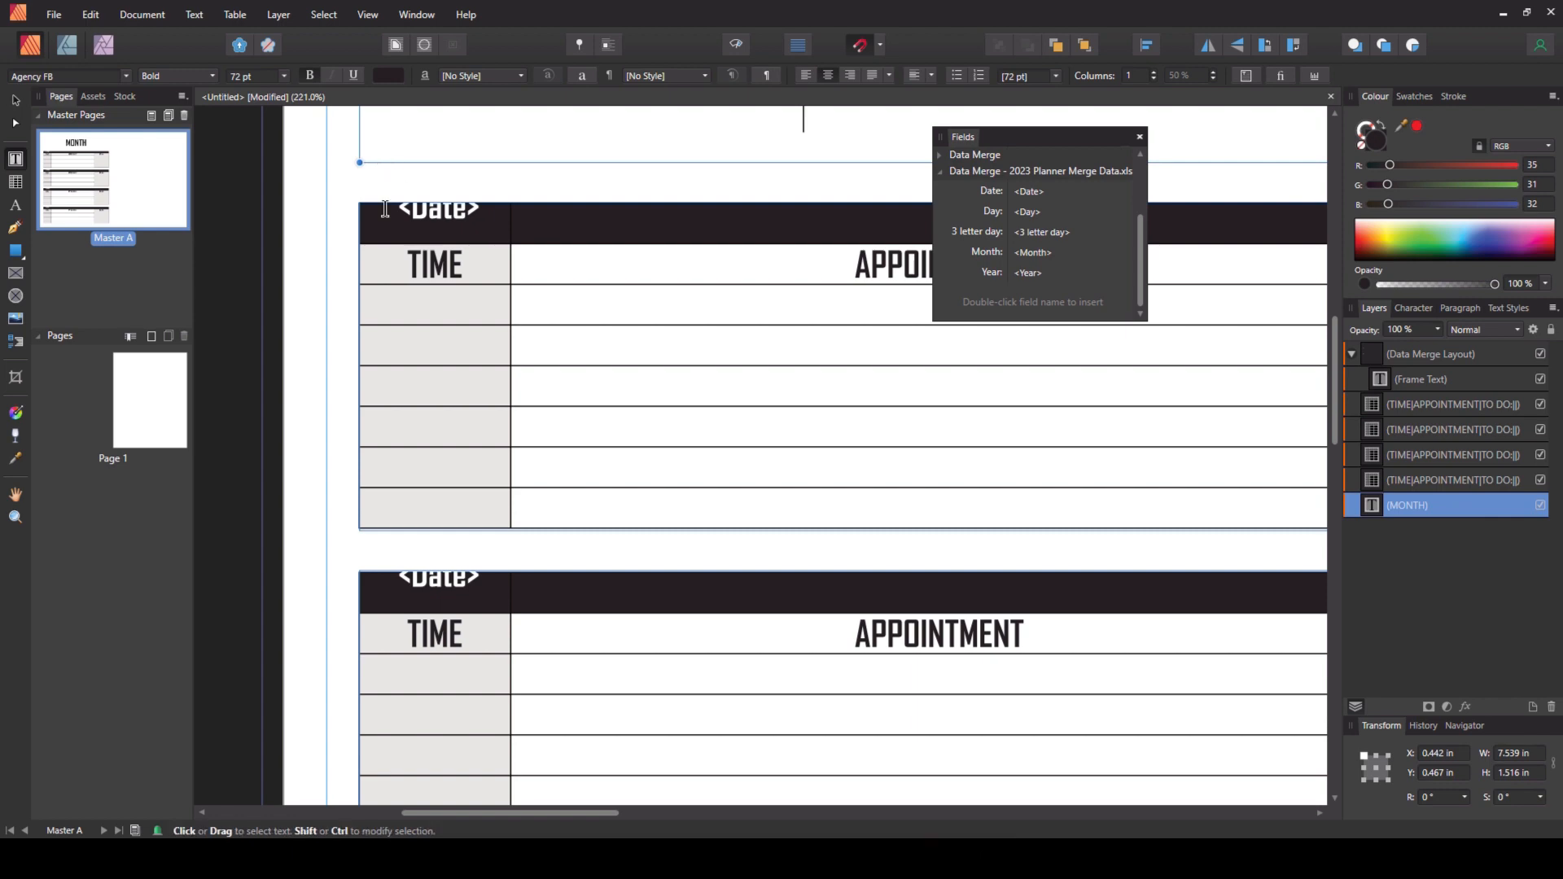
click(454, 216)
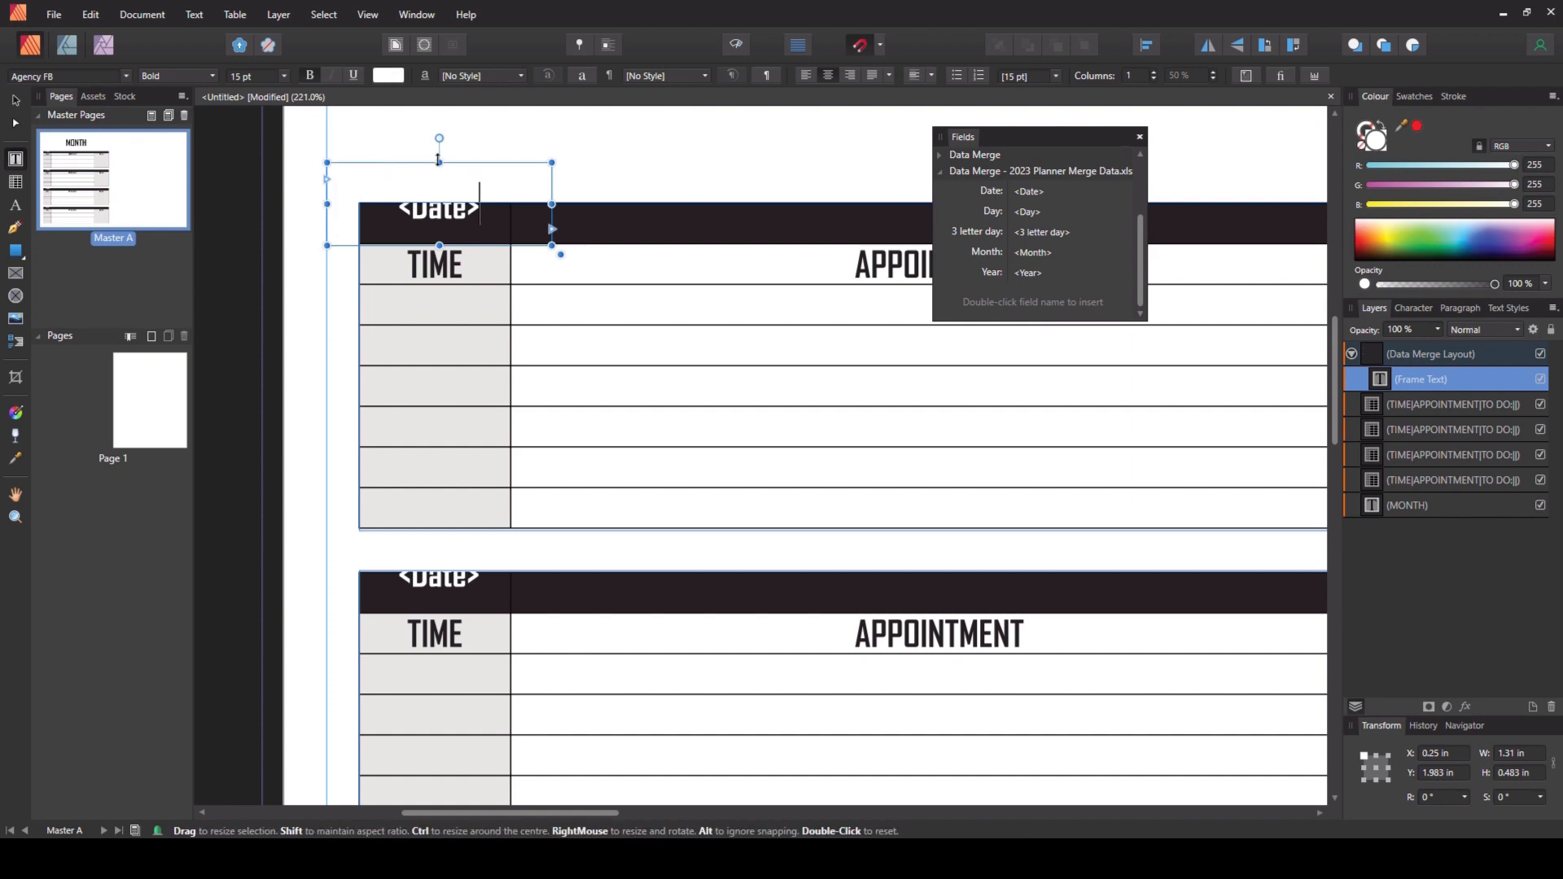
drag(440, 163, 439, 203)
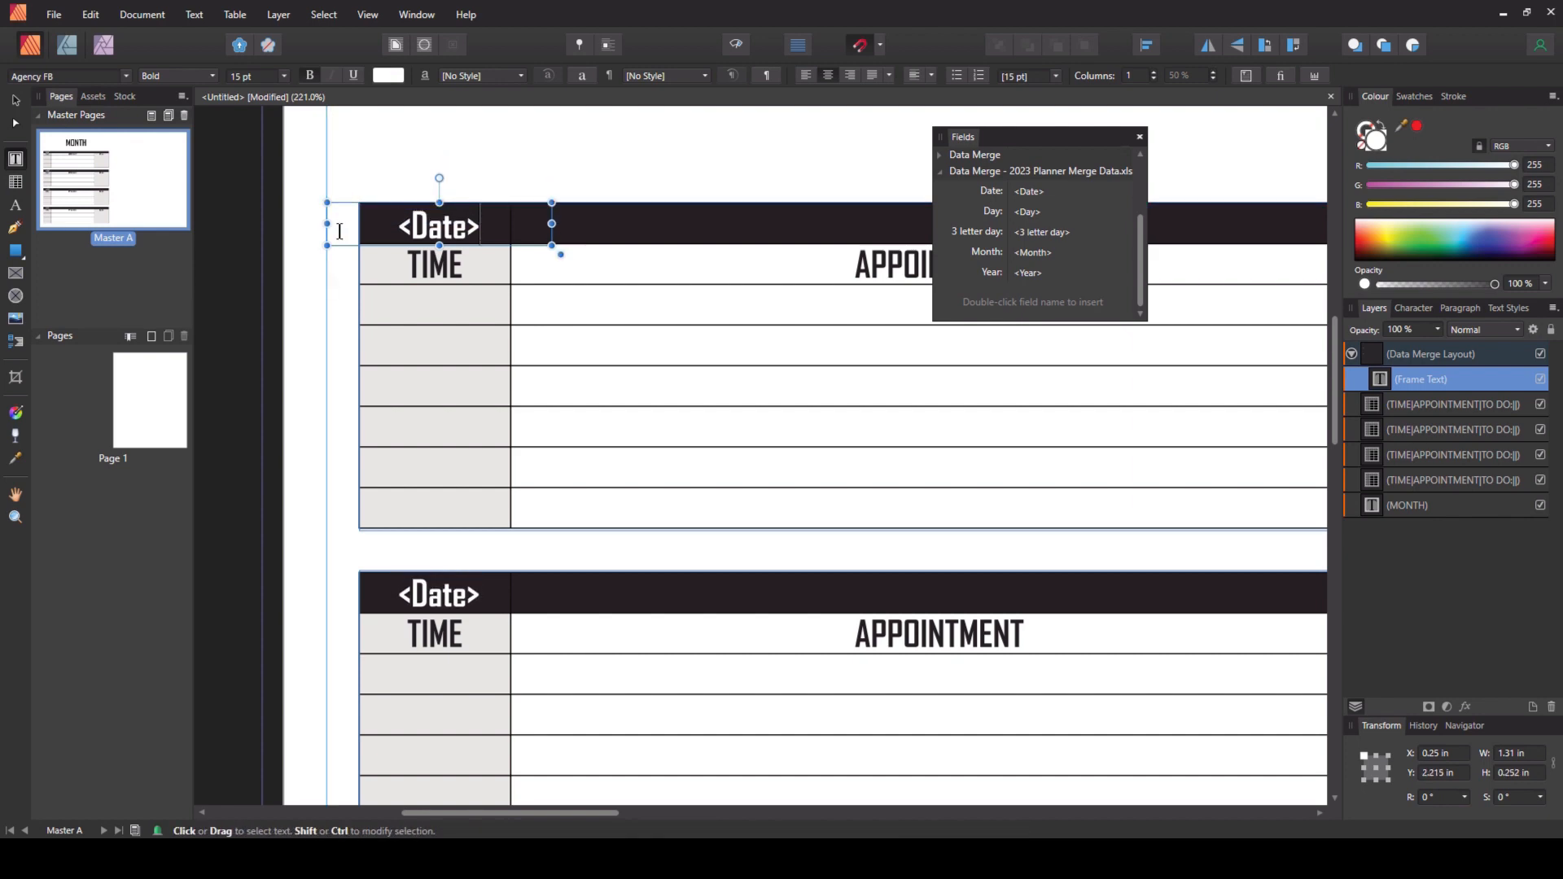
drag(327, 224, 360, 223)
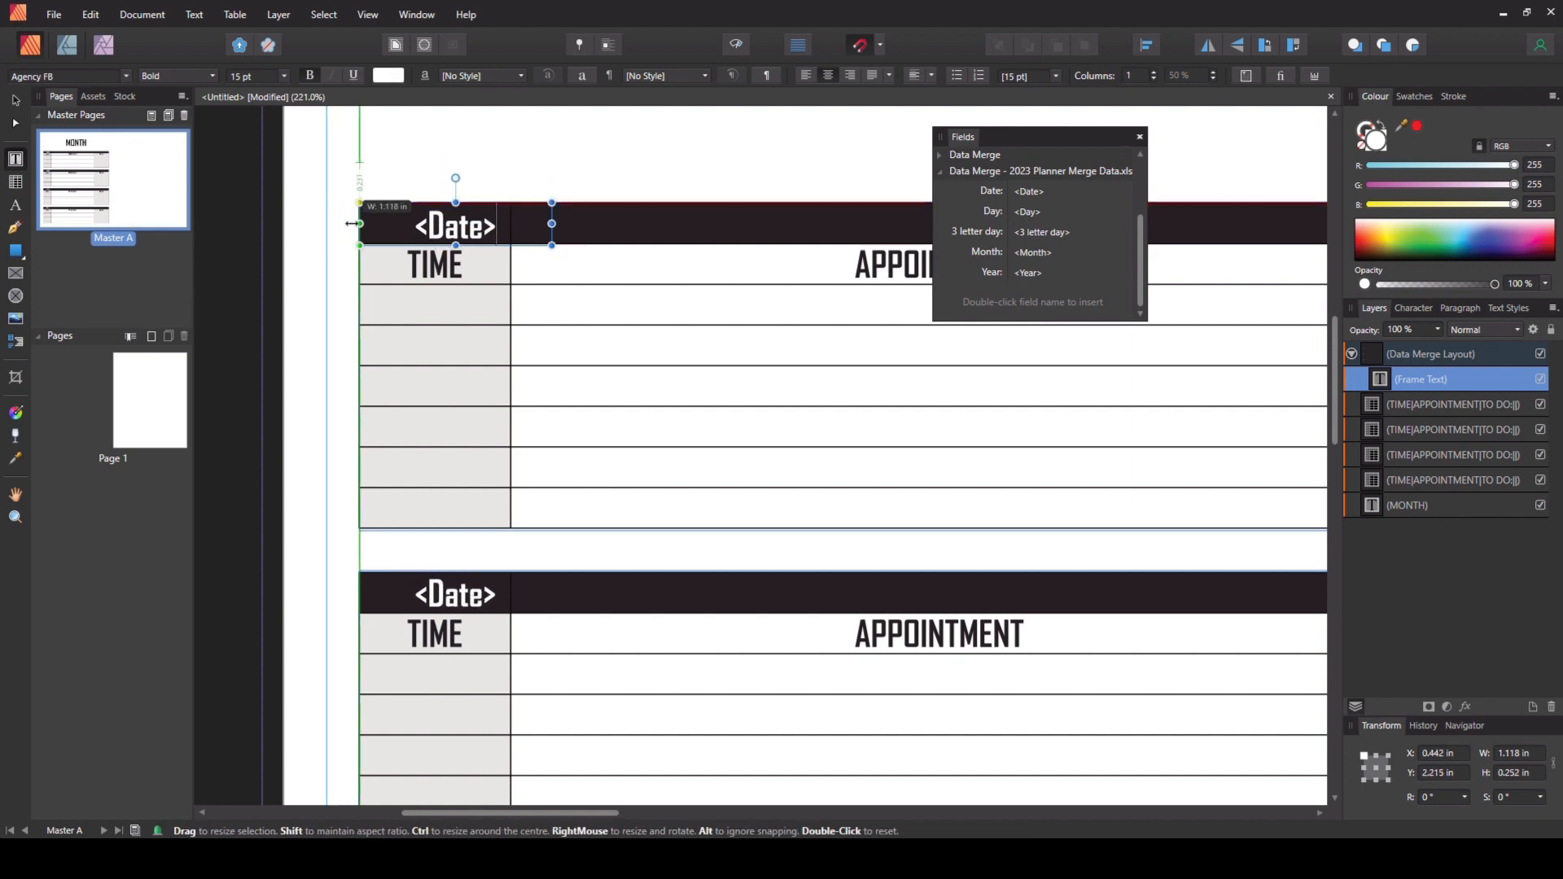
drag(552, 223, 432, 222)
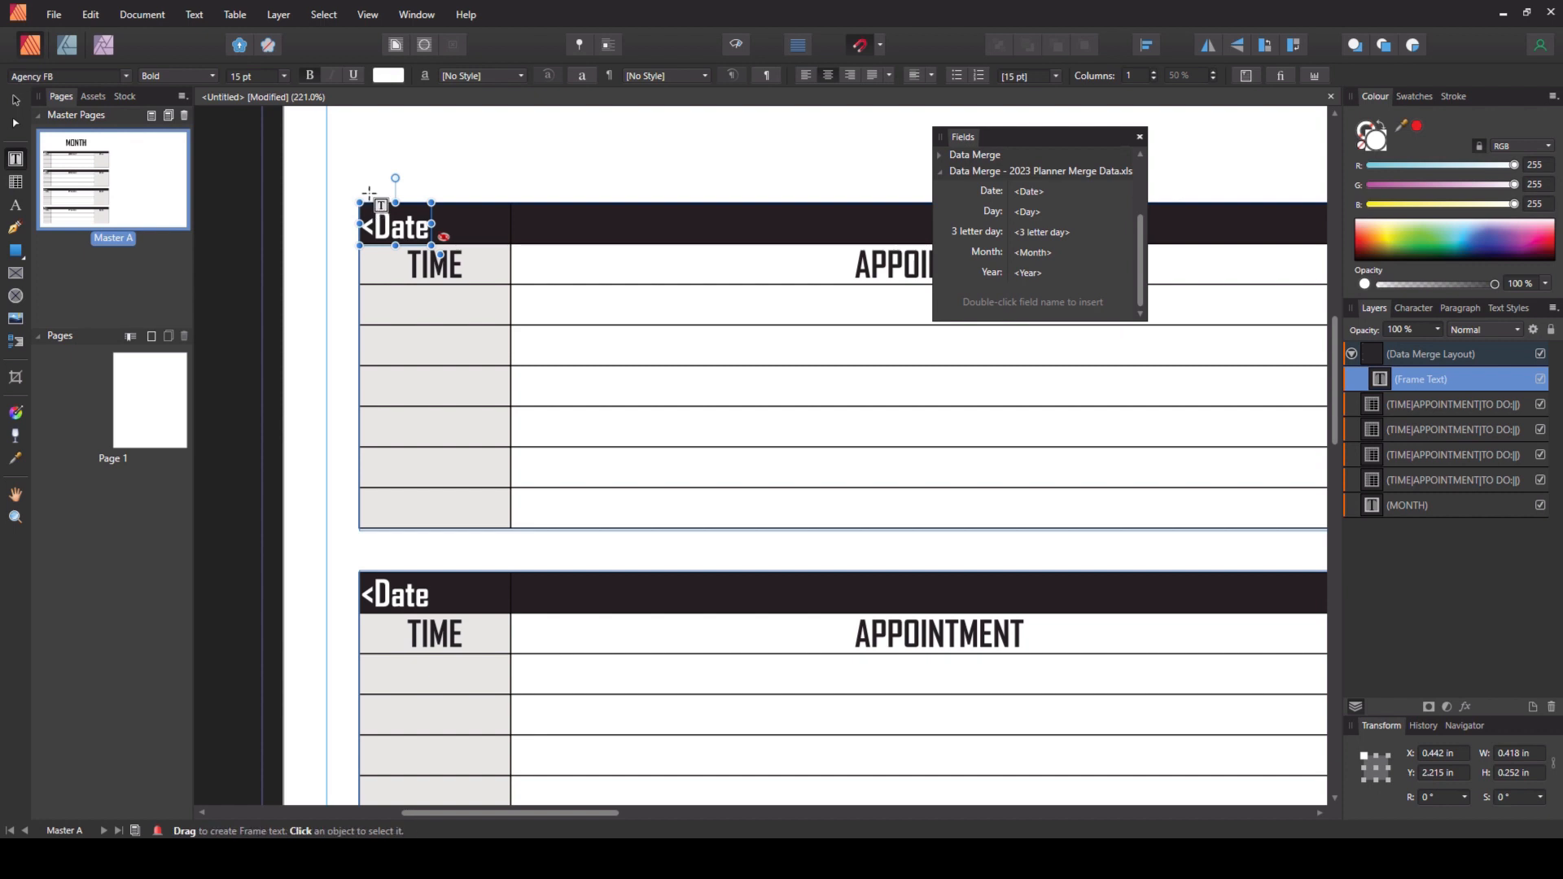
- Duplicate the date frame beside it, replace its field with Day, left-align it and widen it to about 1.47 in
mouse_move(369, 200)
mouse_down()
mouse_move(467, 199)
mouse_move(451, 204)
mouse_up()
double_click(481, 226)
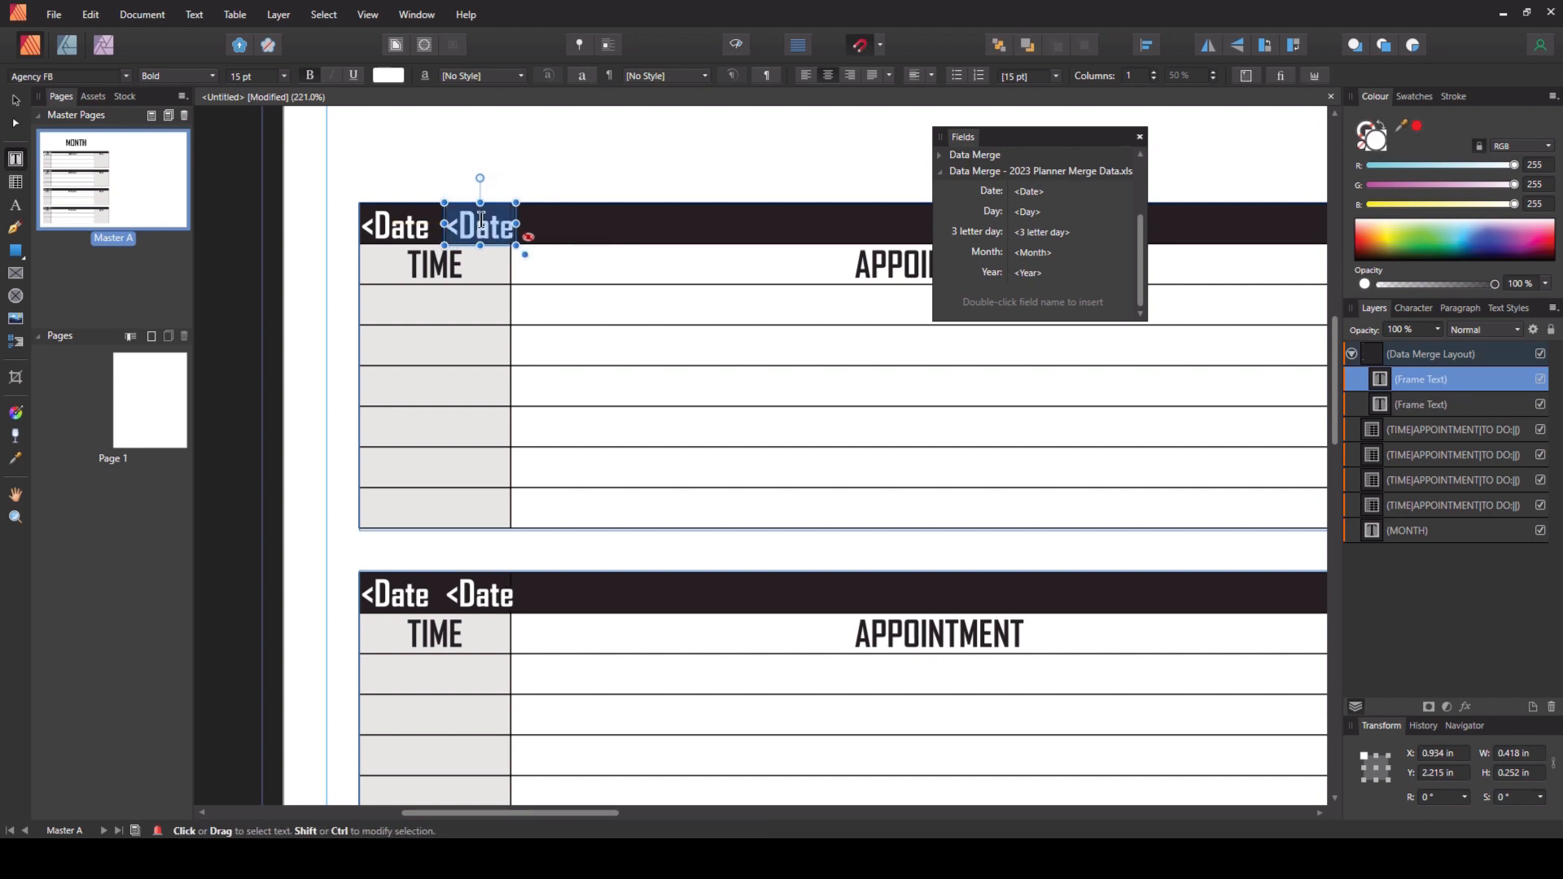
double_click(992, 213)
drag(516, 223, 687, 223)
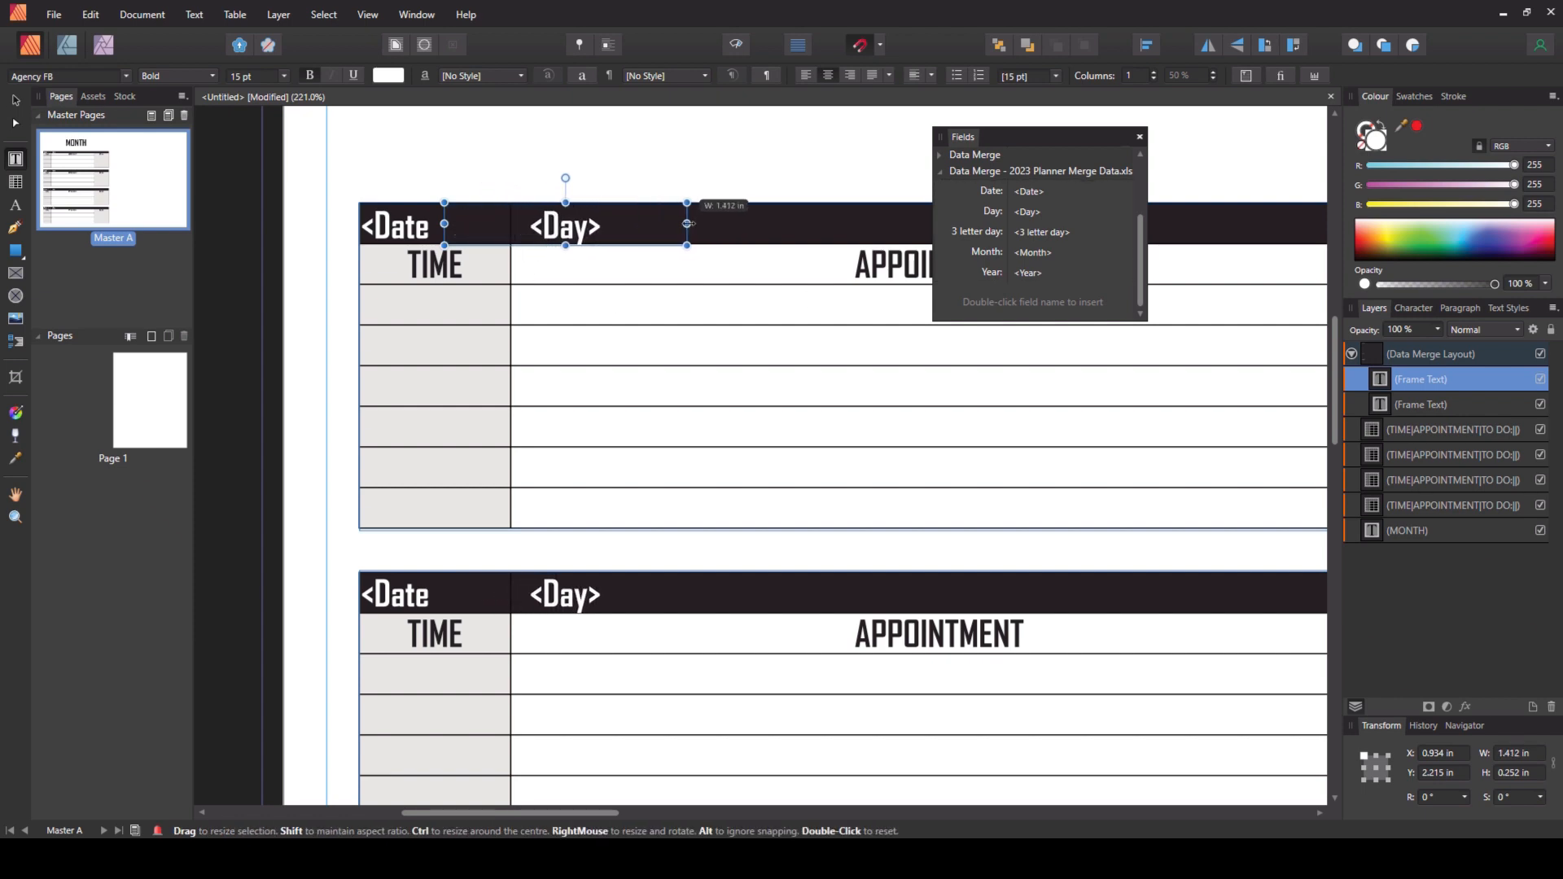
click(803, 75)
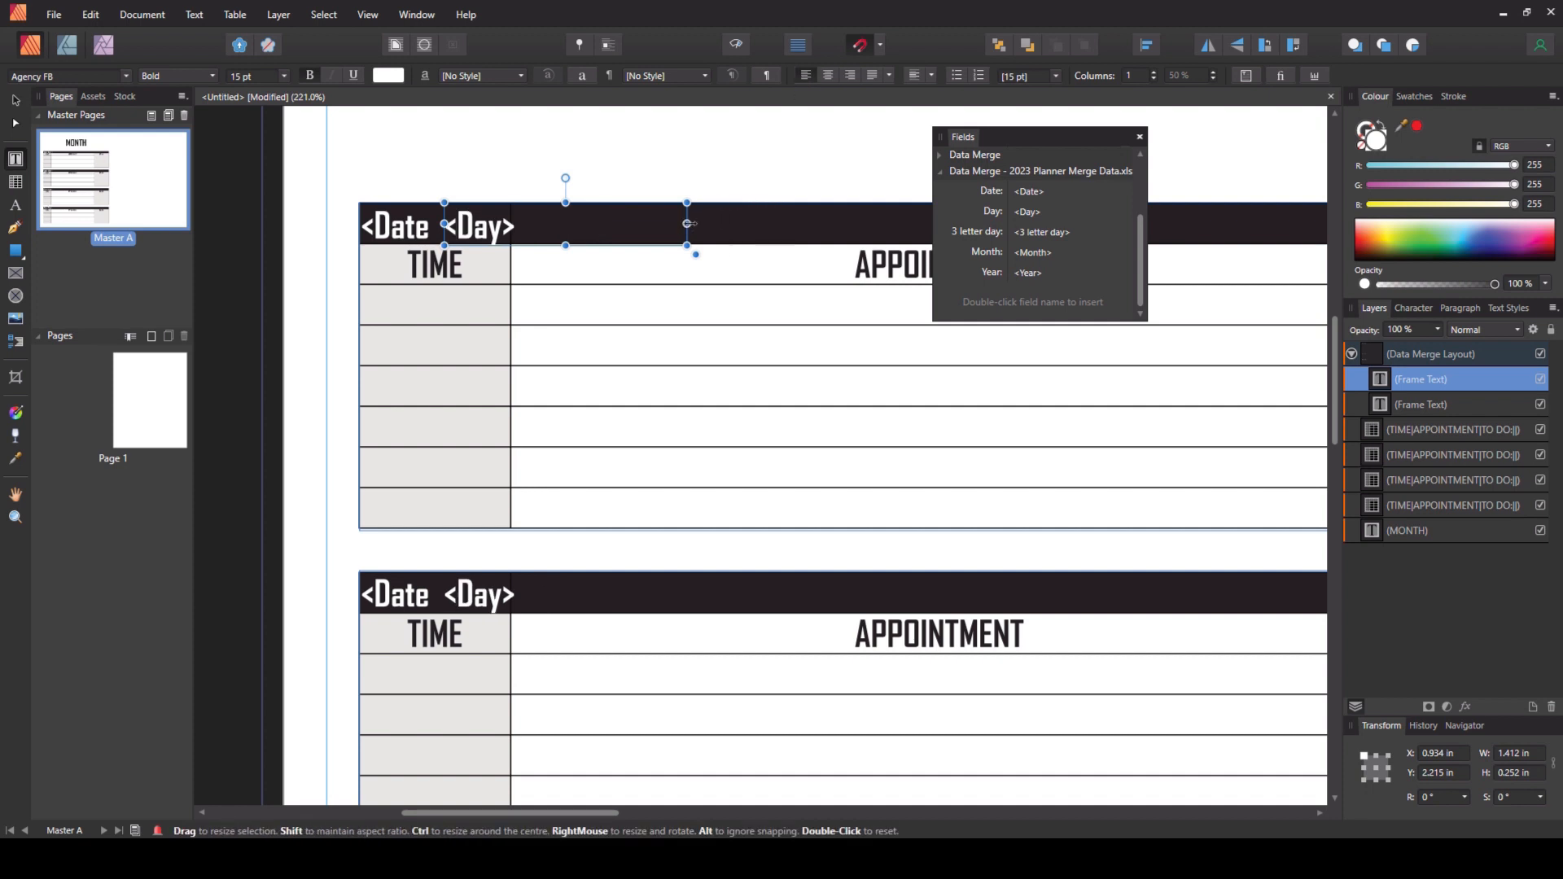
drag(687, 223, 698, 222)
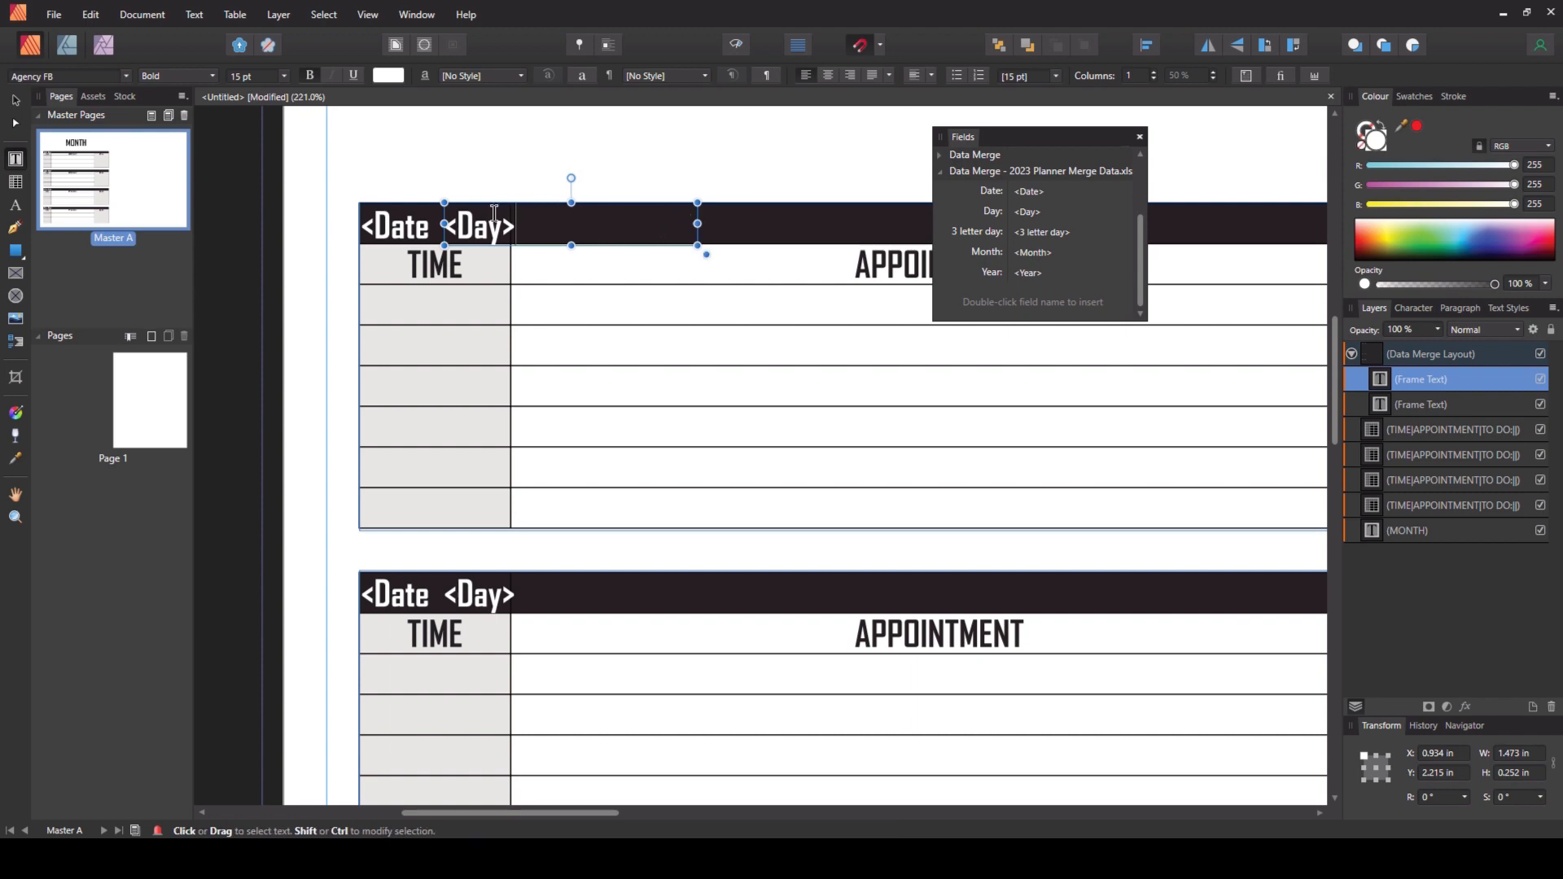
key(ctrl)
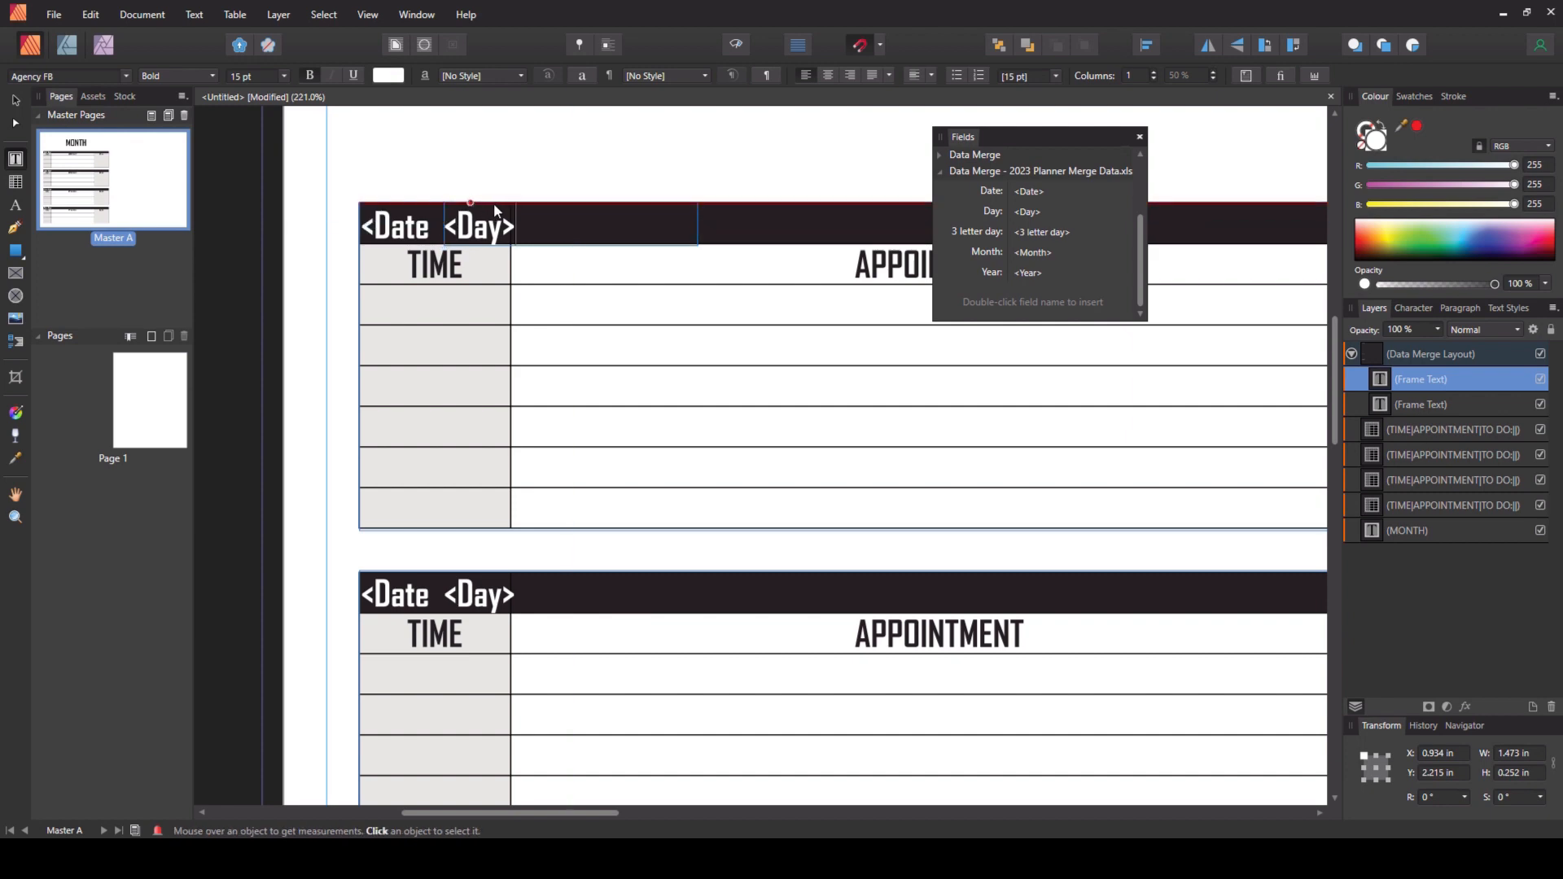
key(ctrl+d)
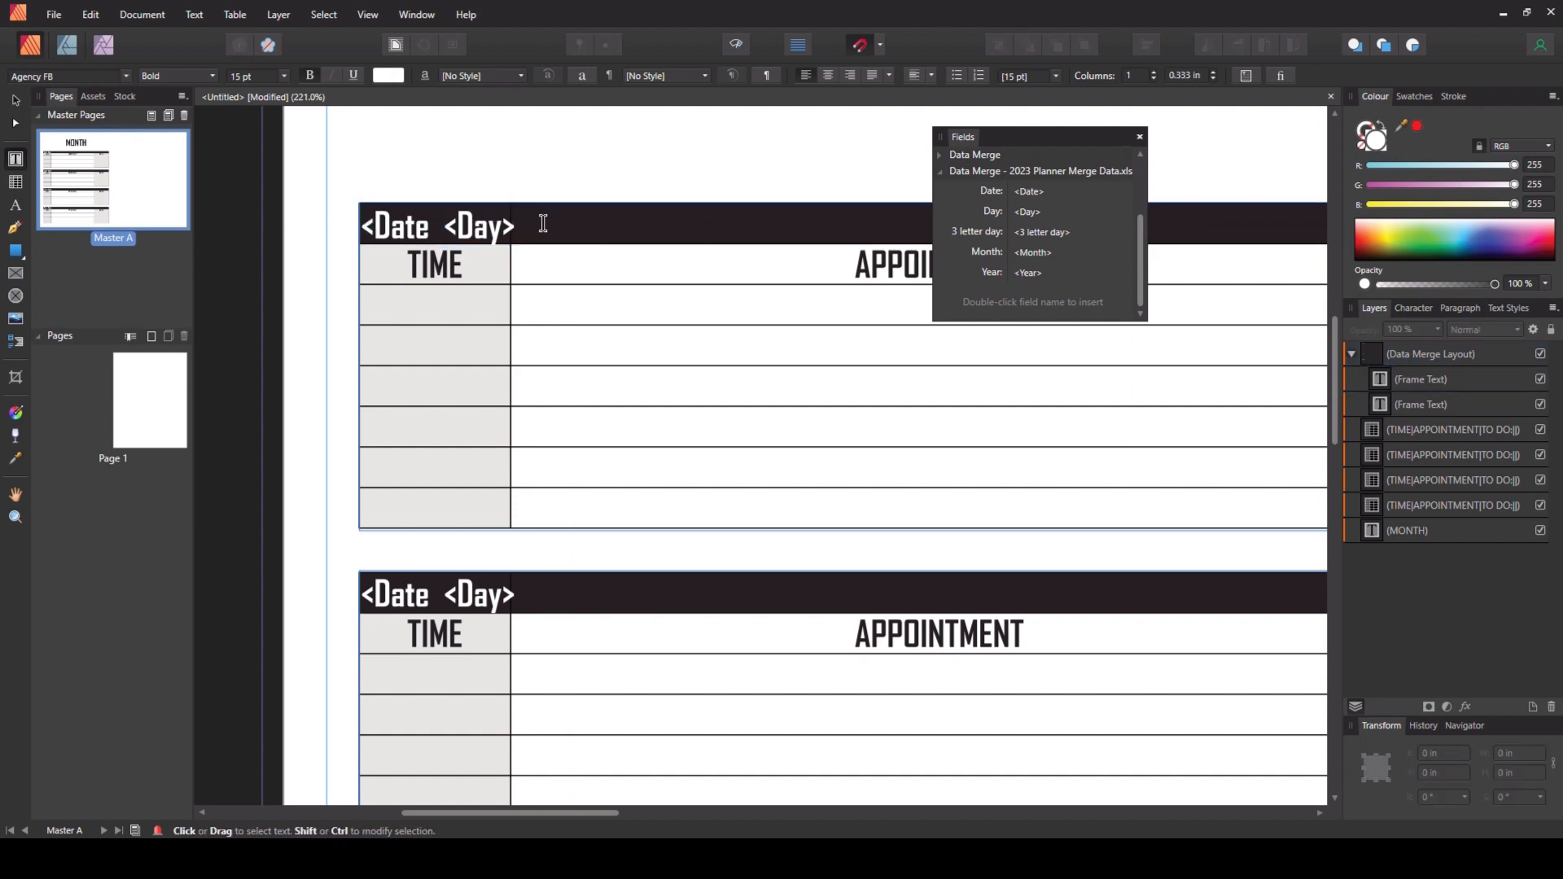
click(466, 221)
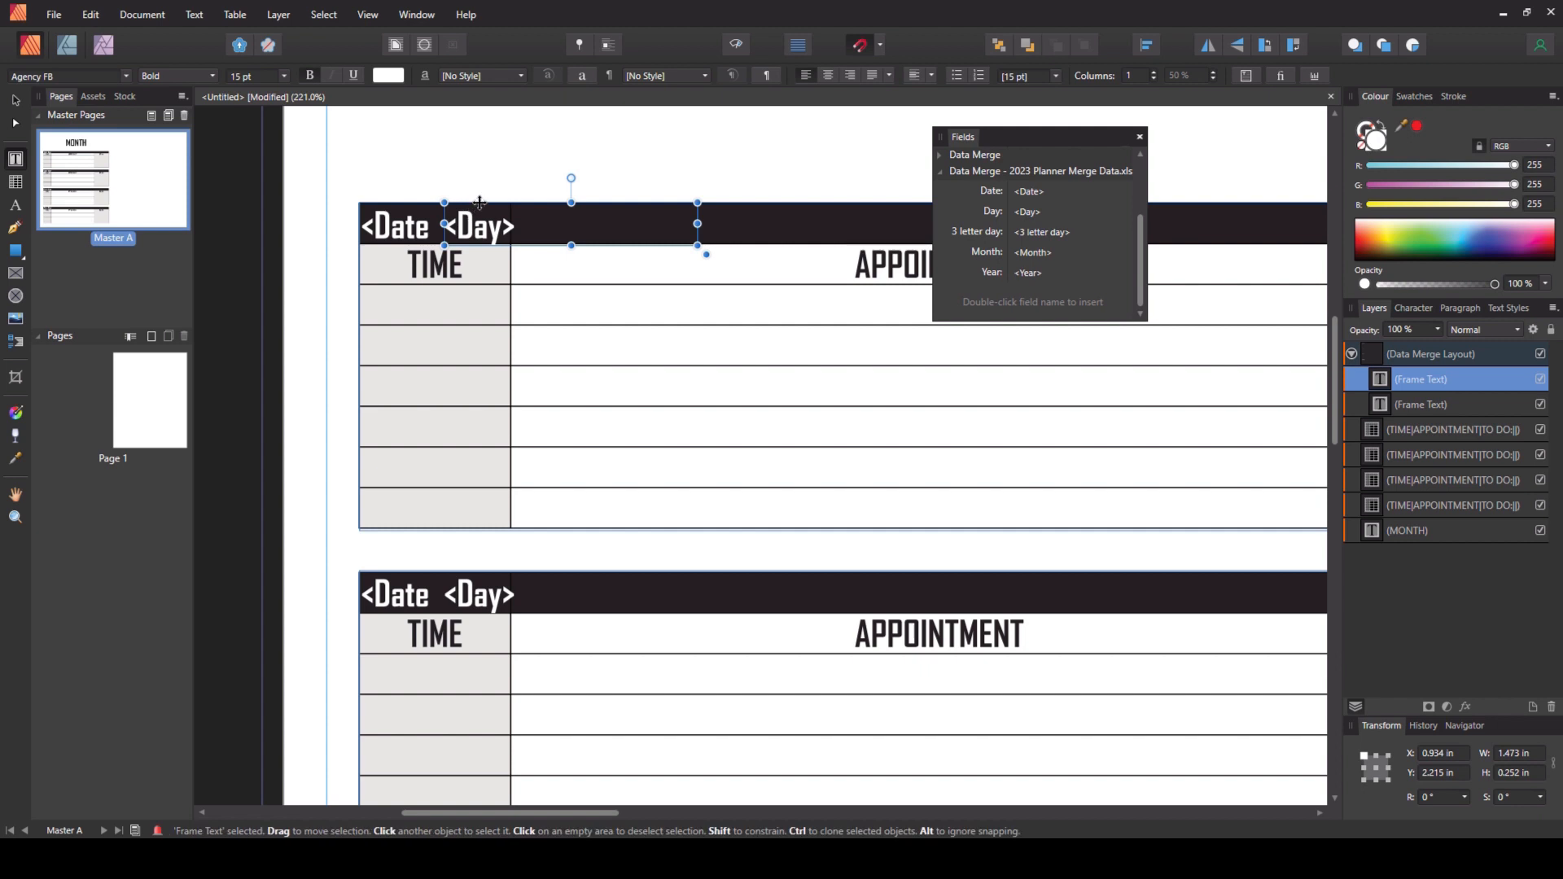
- Duplicate the Day frame further along the header bar and replace its field with Month
drag(480, 201, 699, 213)
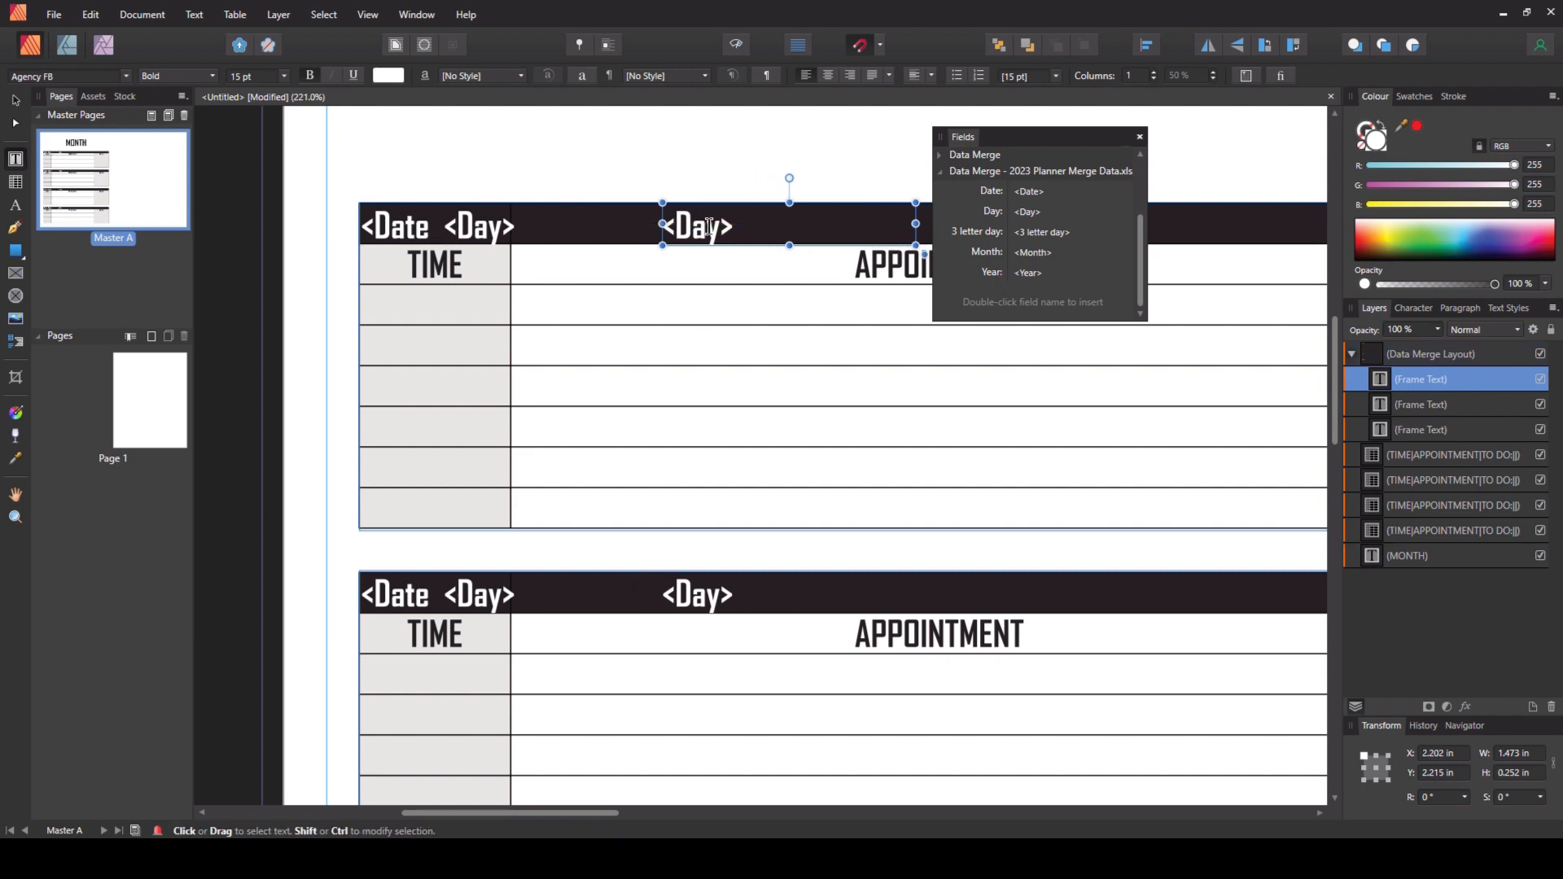
double_click(709, 226)
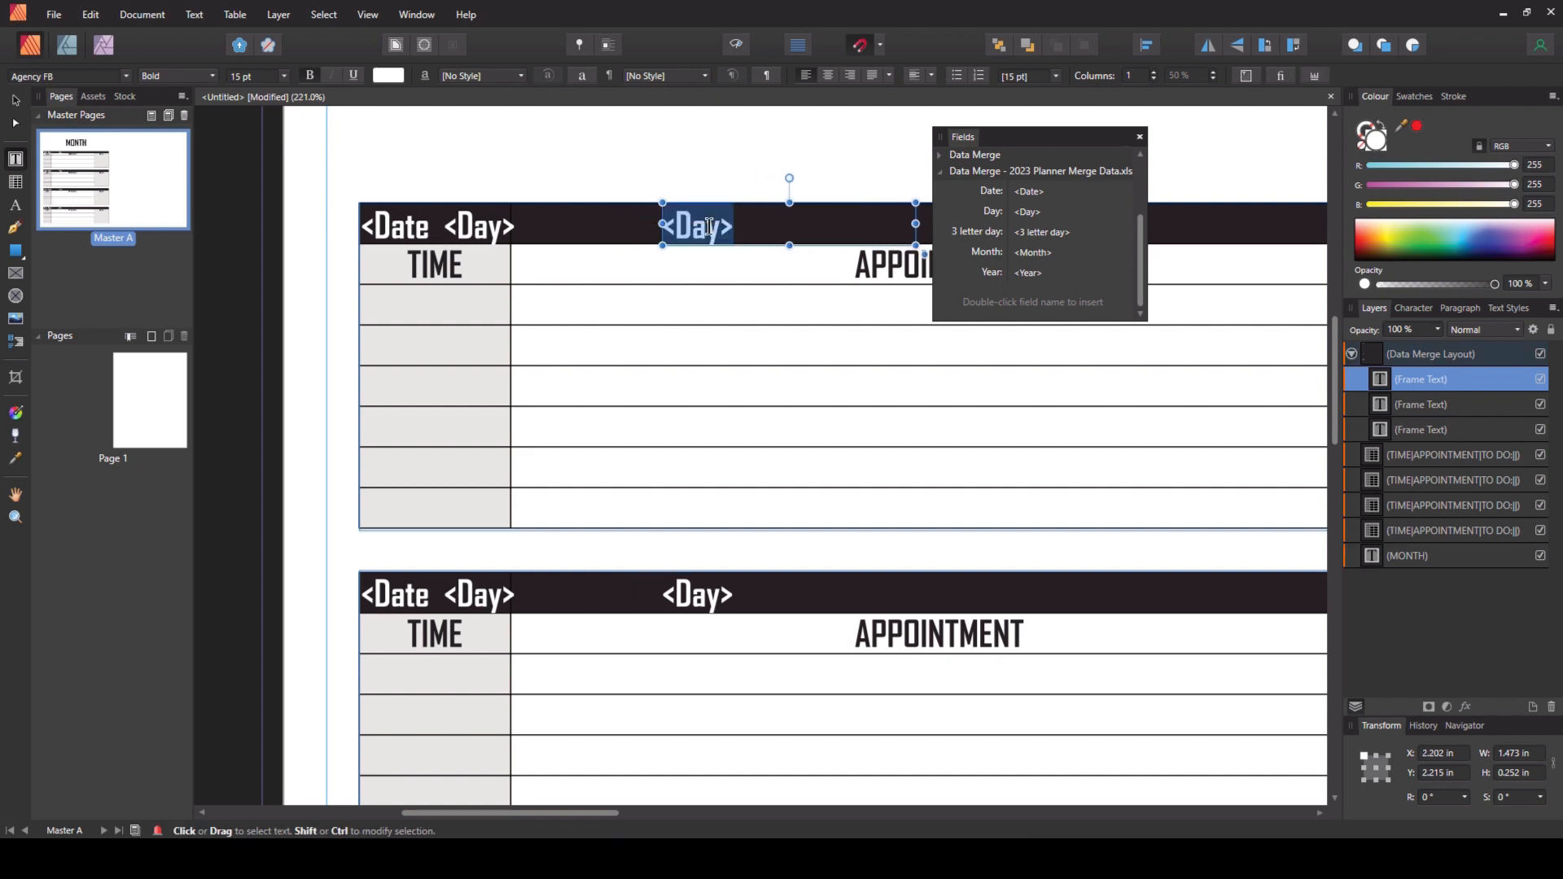
double_click(987, 251)
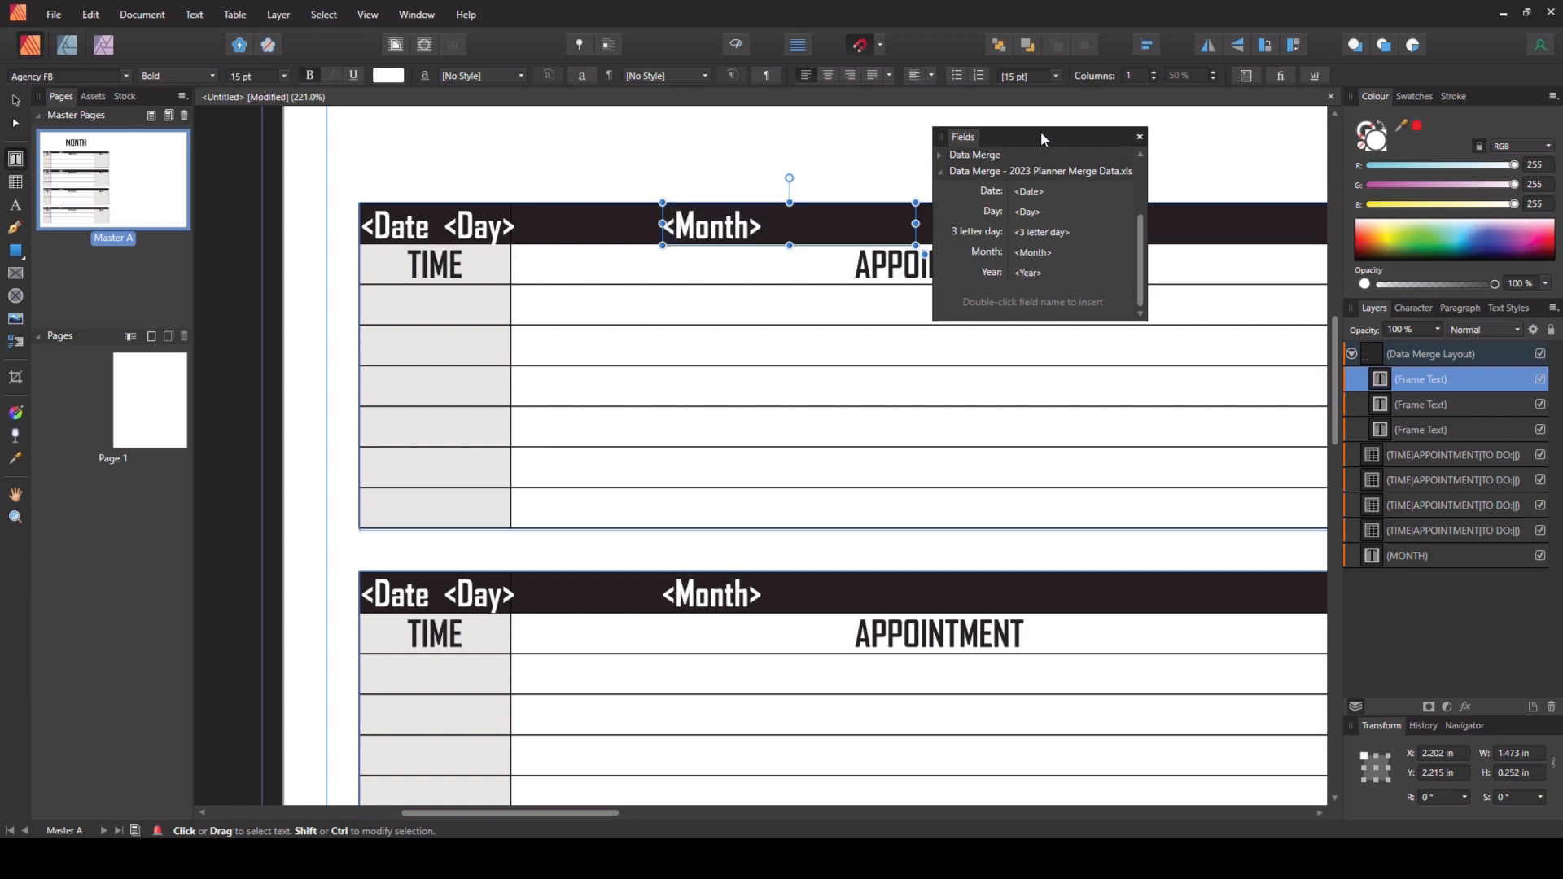
- Clone the Month frame into the header above the TO DO column and narrow it to about 1.38 in wide
drag(1039, 135, 728, 340)
scroll(982, 318, down, 1)
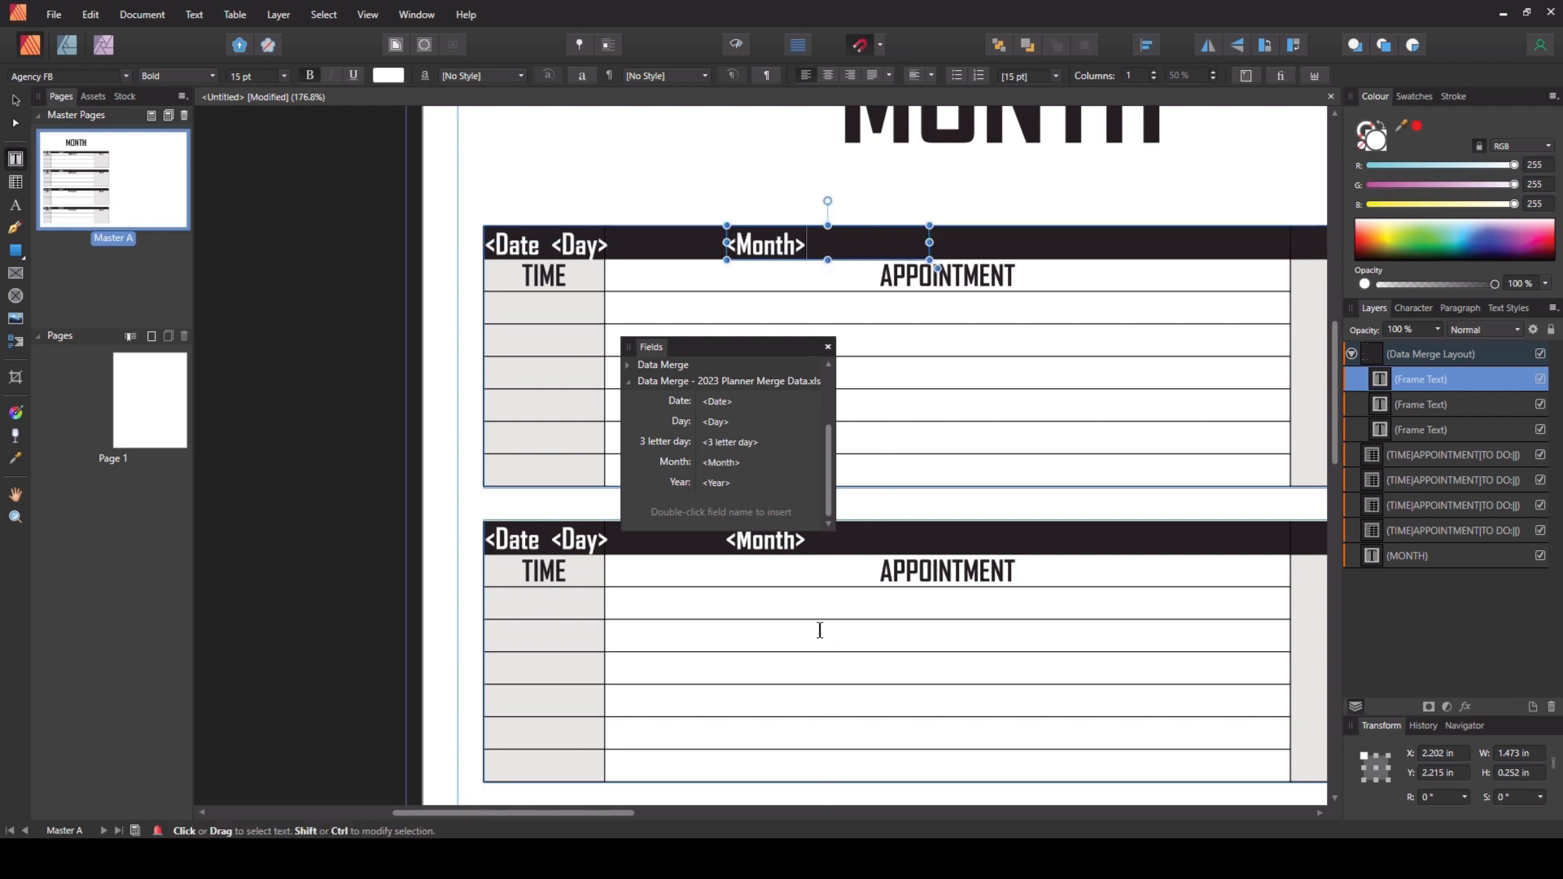
drag(567, 812, 661, 810)
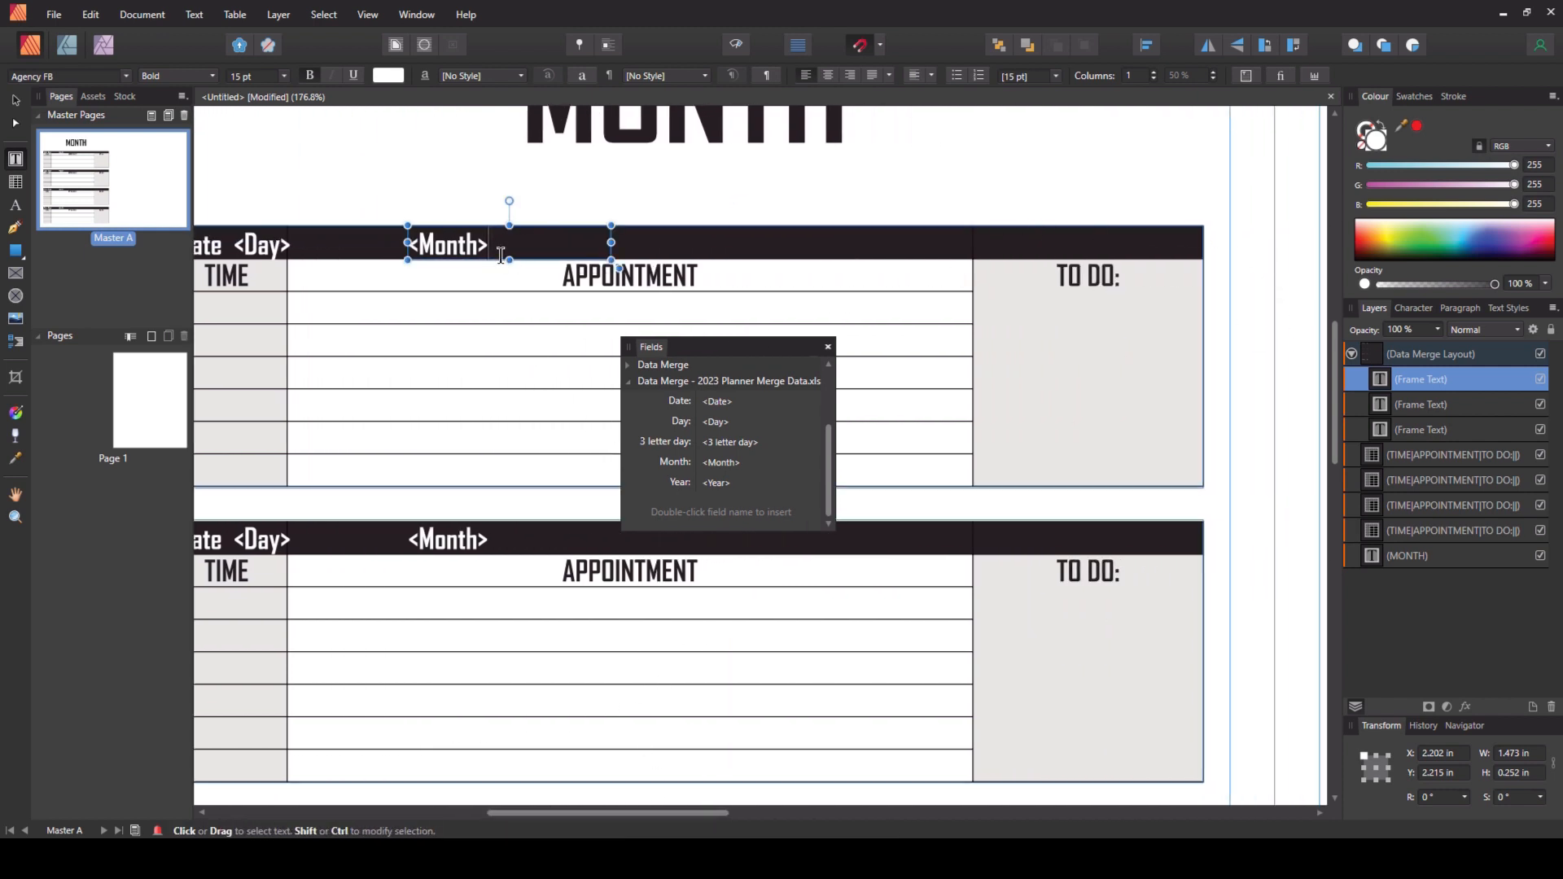
drag(464, 222, 1050, 230)
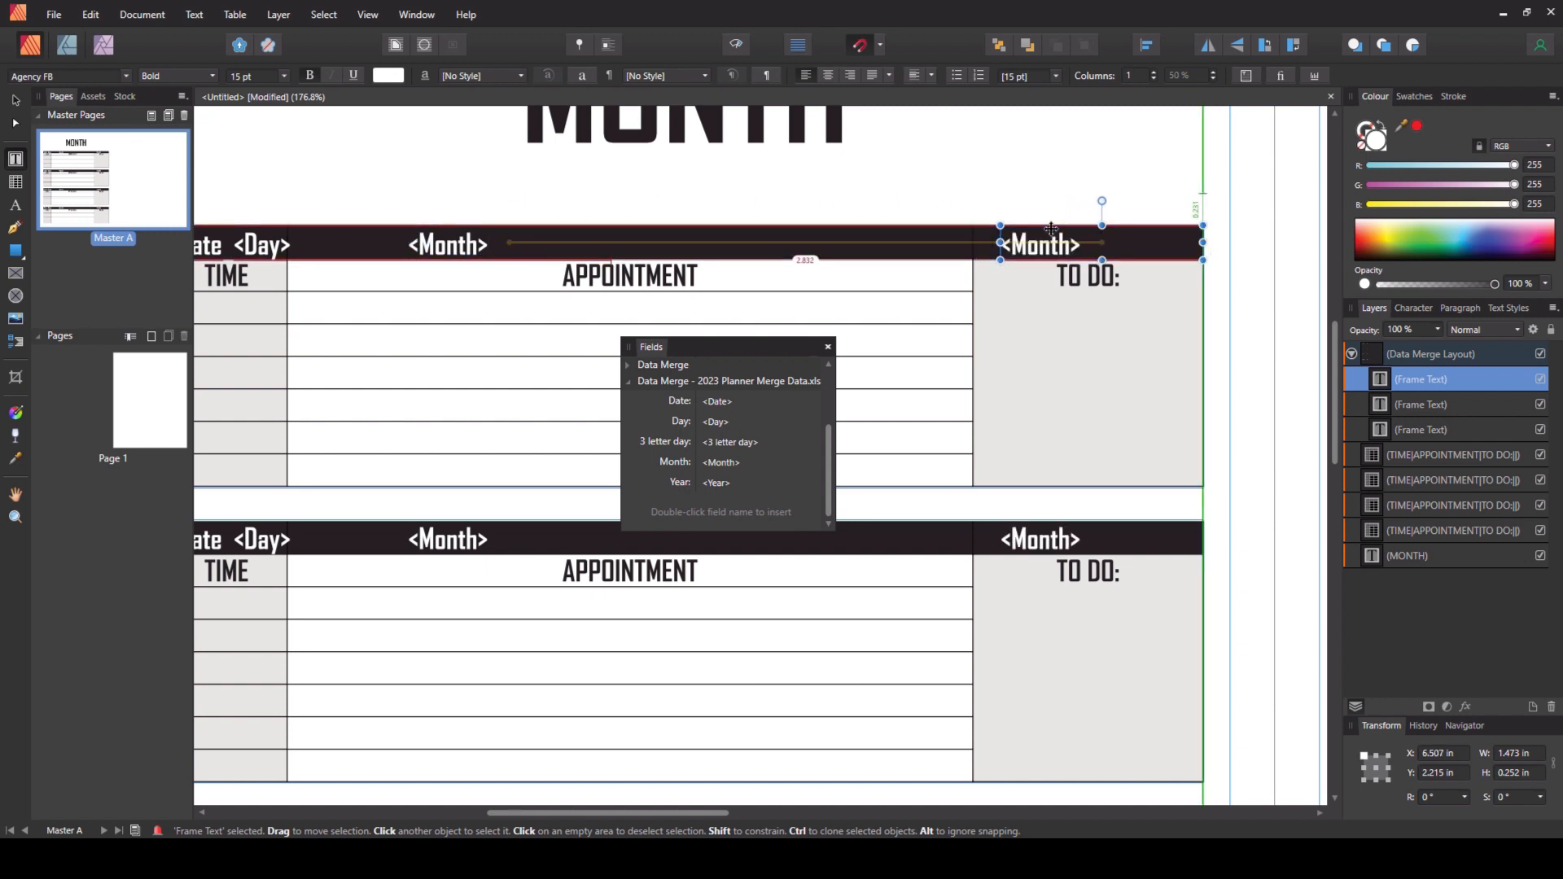
drag(1203, 243, 1190, 243)
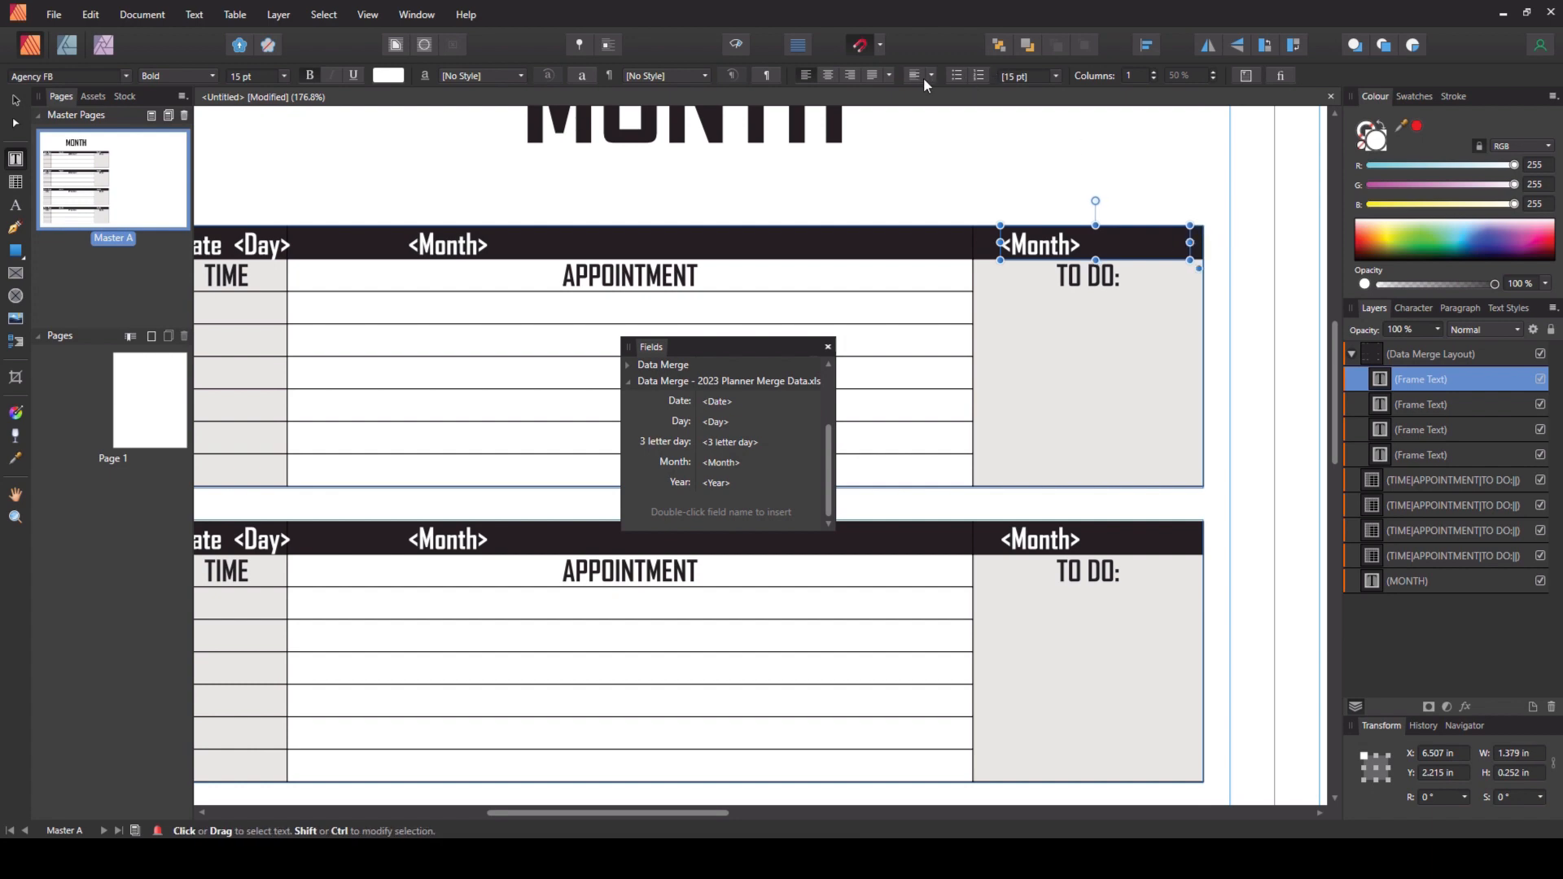
- Right-align the cloned frame and replace its Month field with Year
click(848, 74)
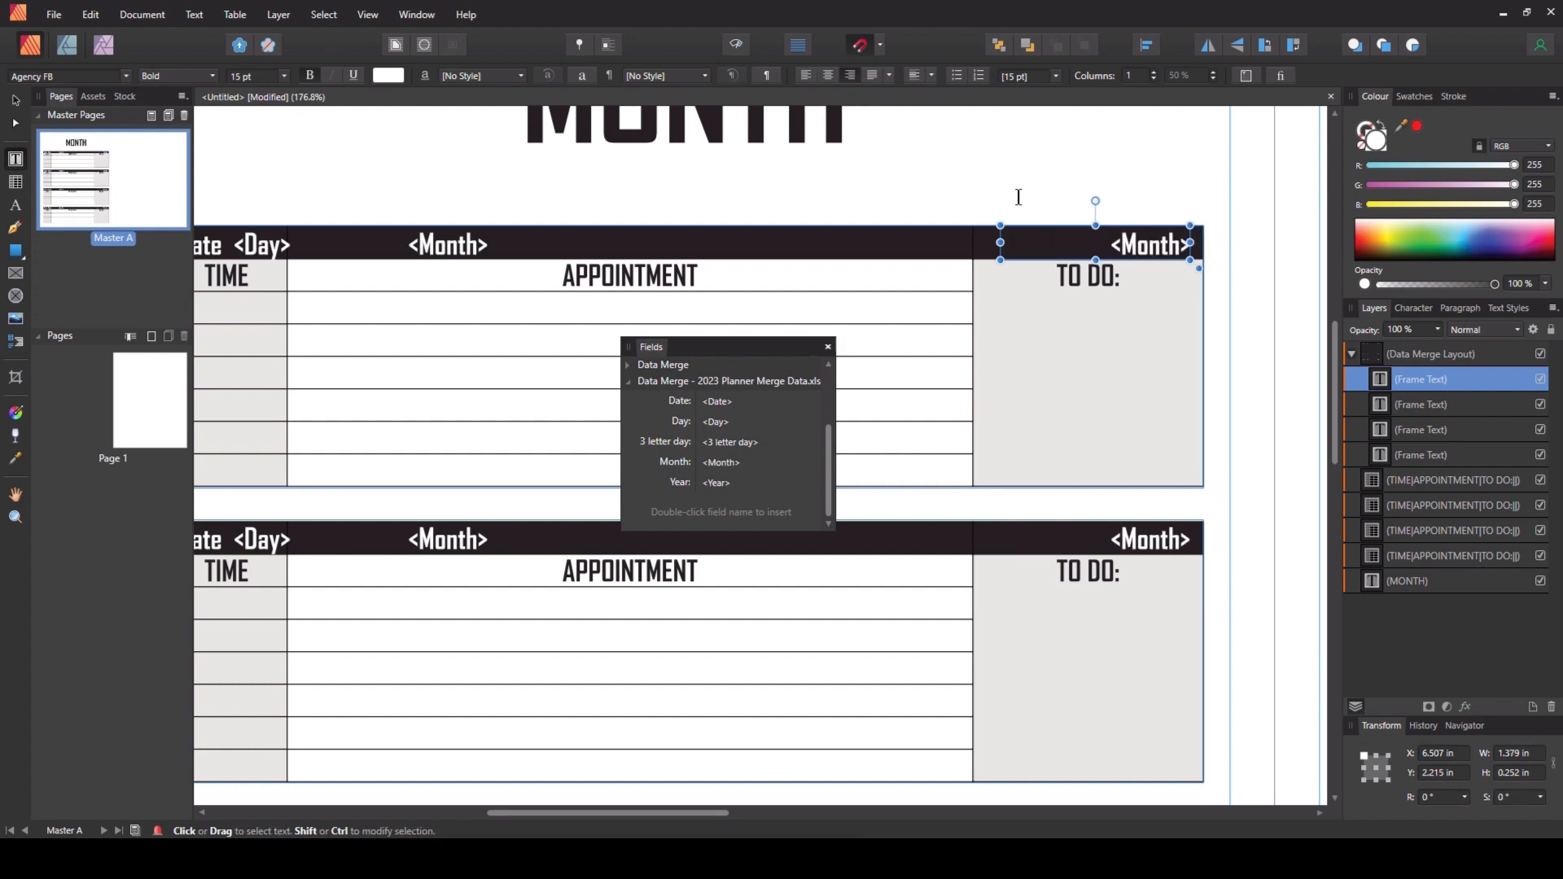
double_click(1139, 247)
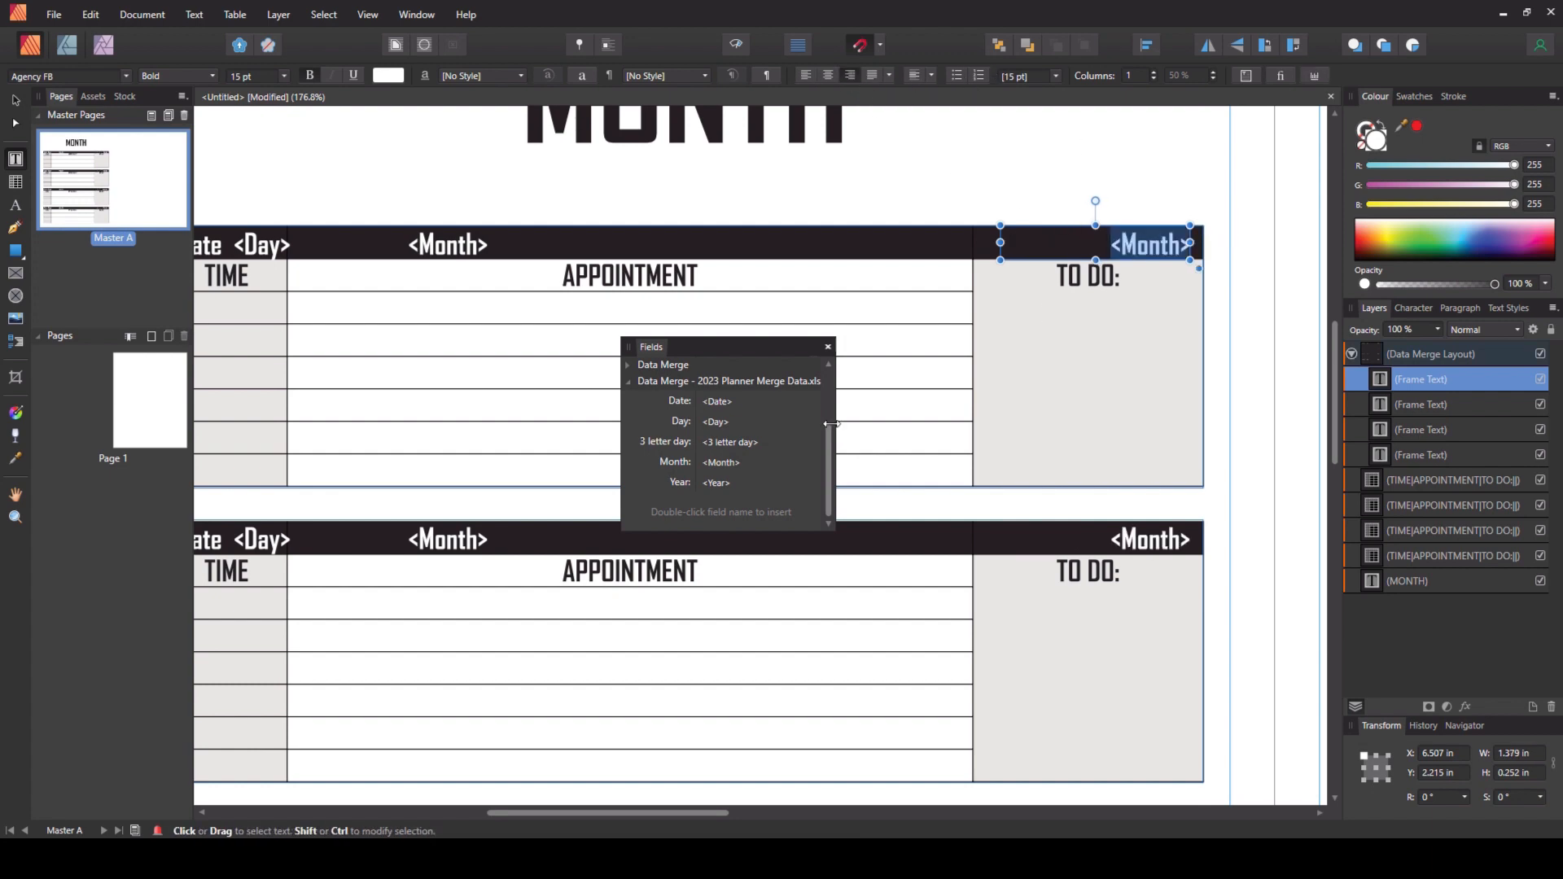
double_click(679, 482)
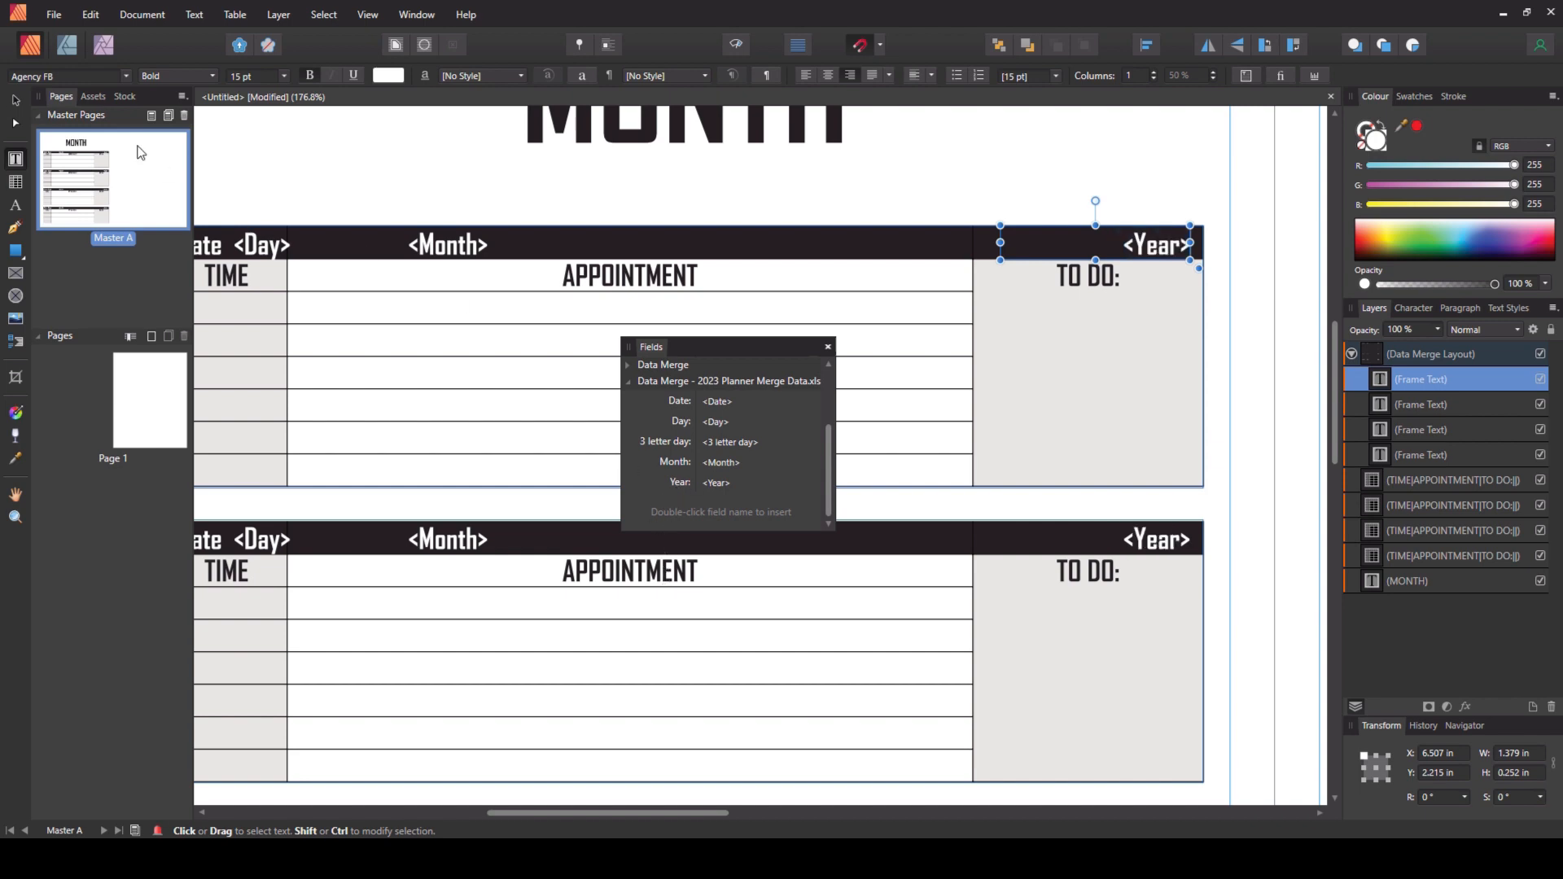
- Close the Fields panel
click(14, 100)
click(334, 179)
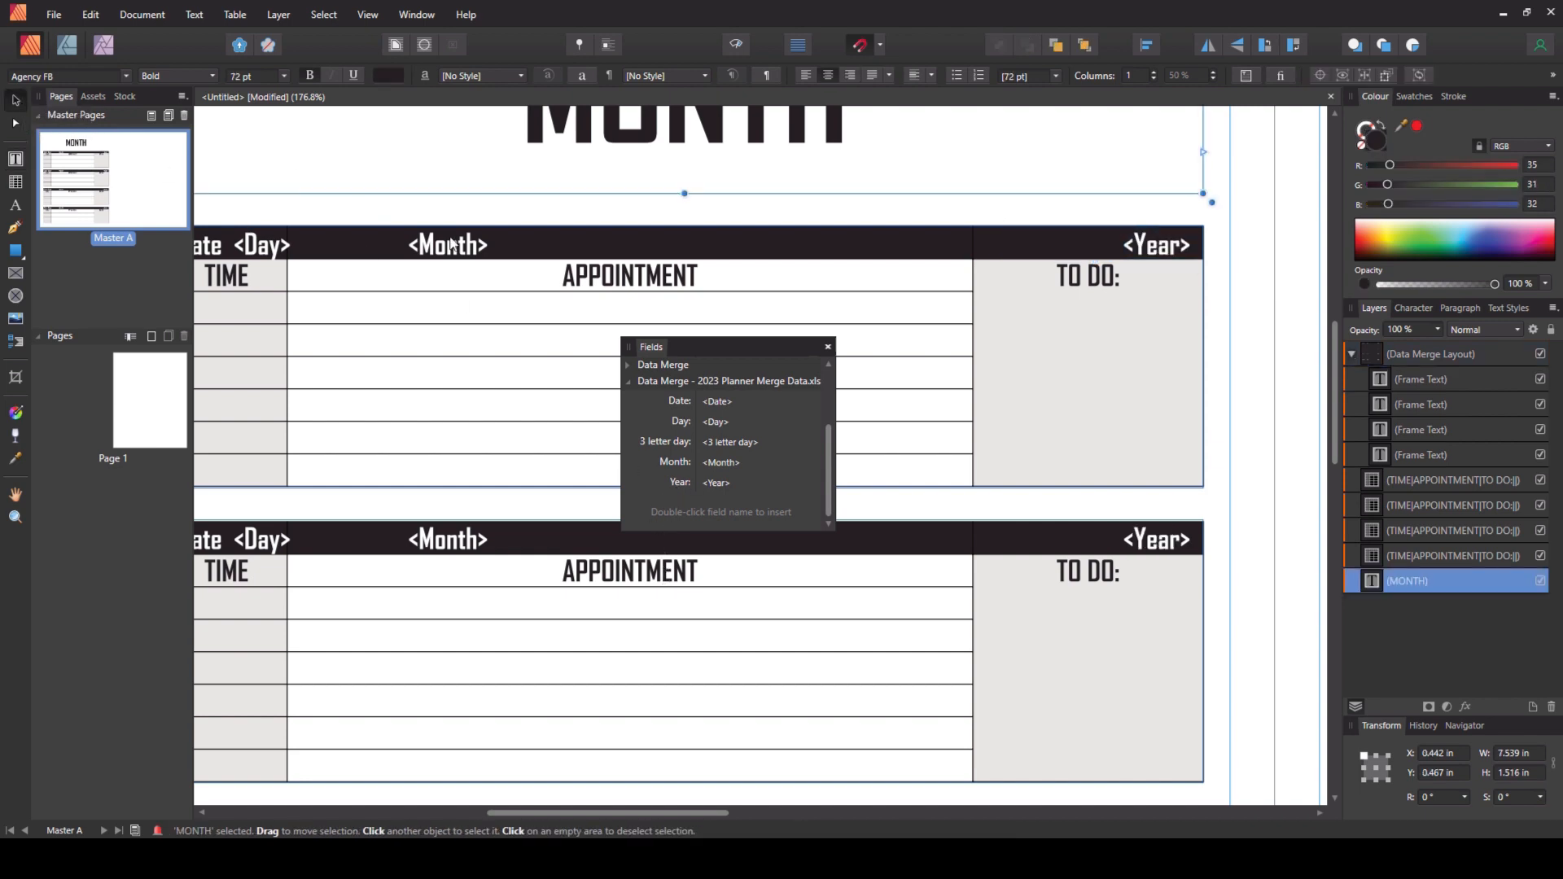
scroll(861, 278, down, 5)
click(1052, 476)
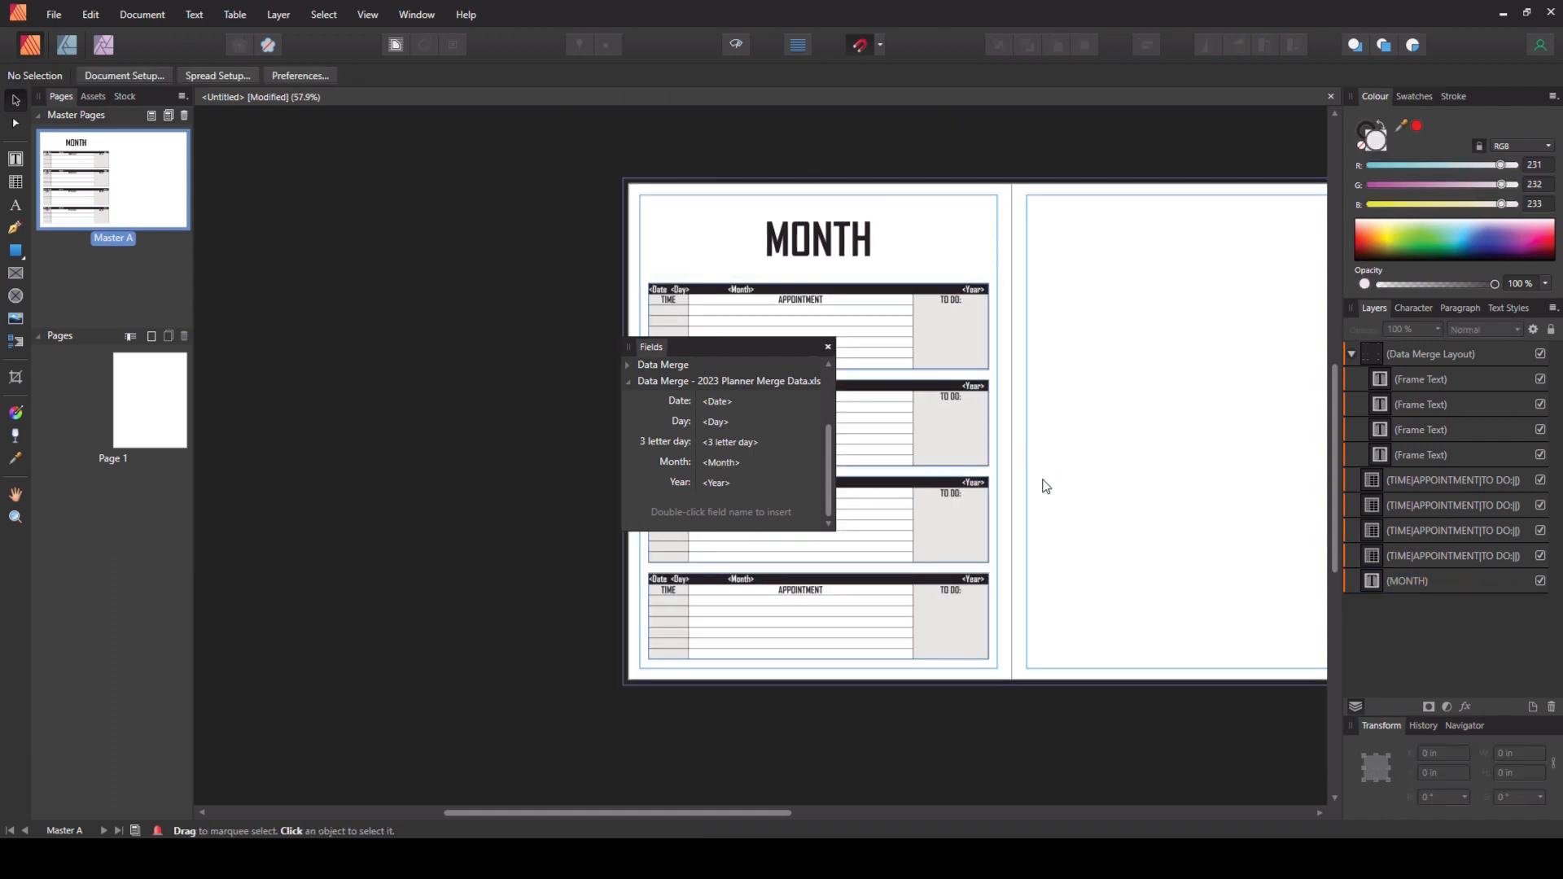
click(828, 348)
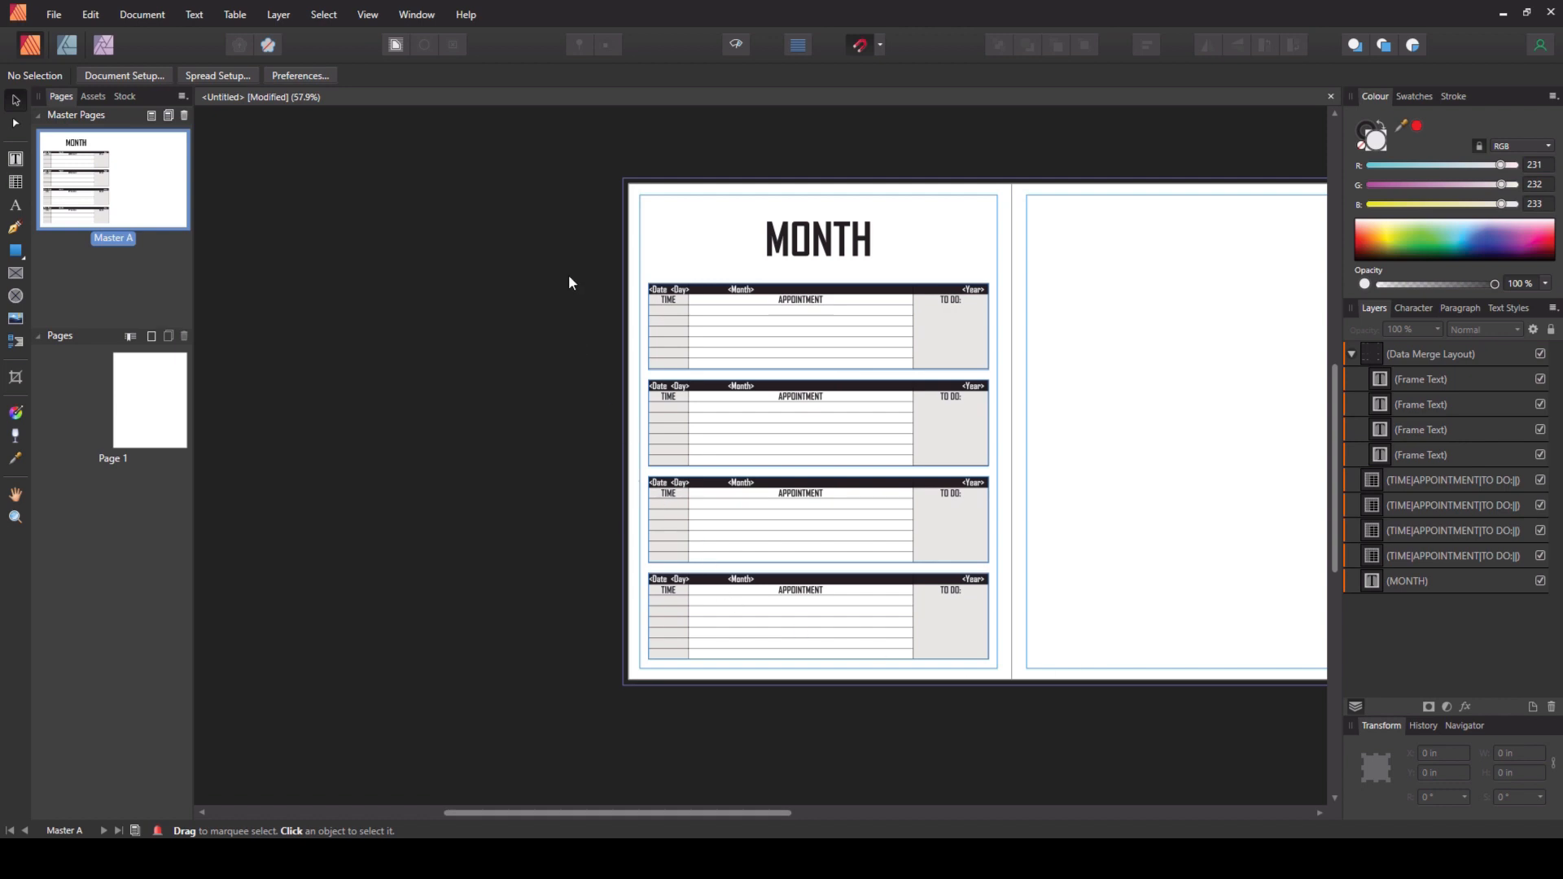
- Duplicate the four tables together with the data merge layout onto the facing right-hand page
drag(550, 261, 1060, 750)
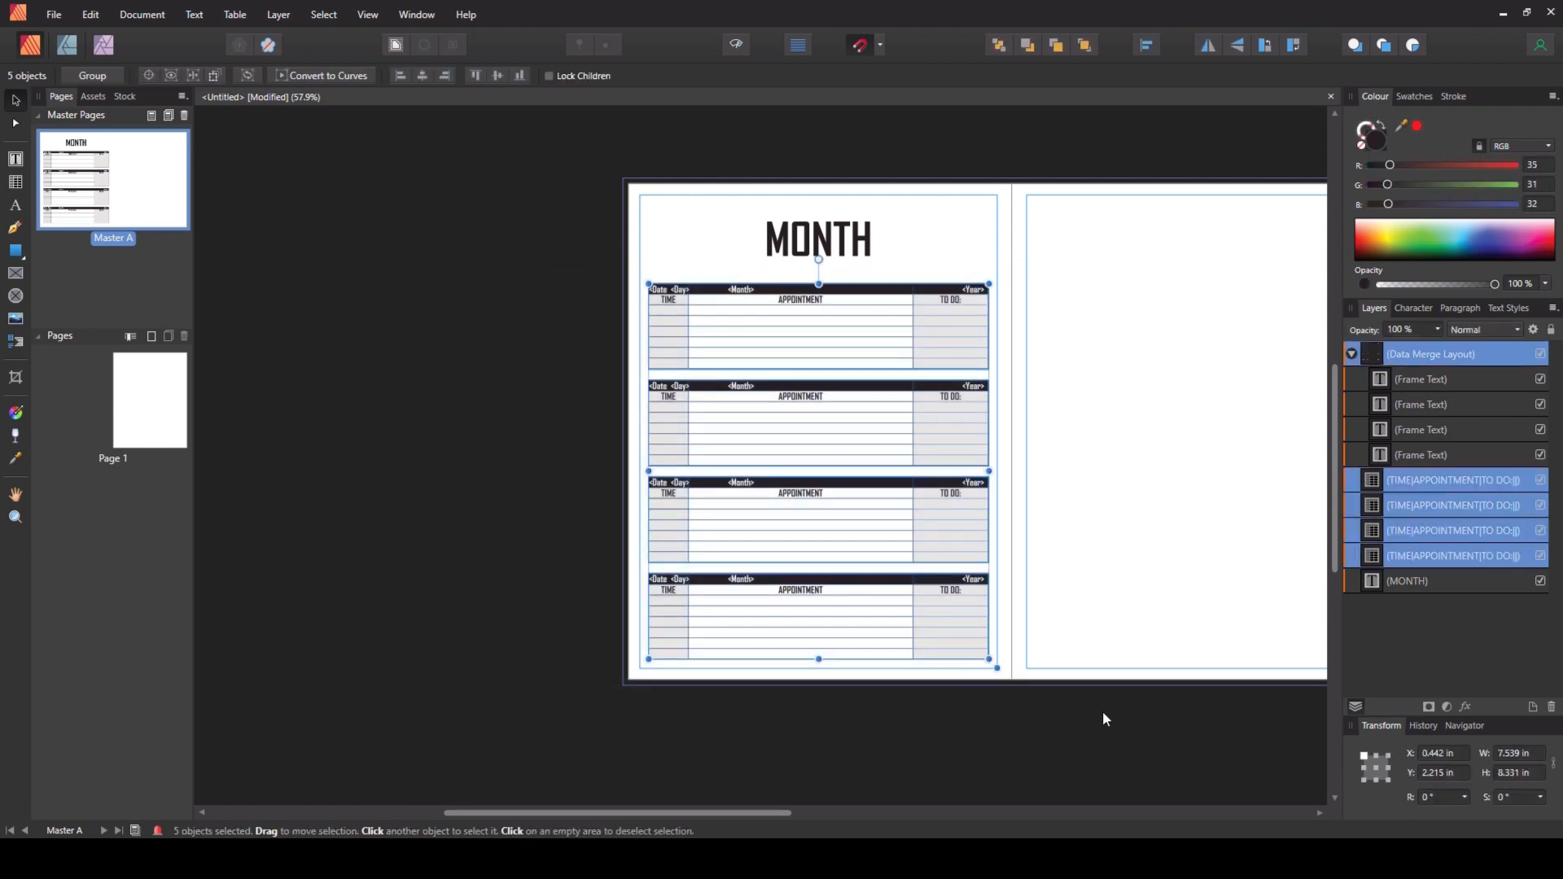
drag(704, 813, 787, 813)
drag(621, 437, 997, 478)
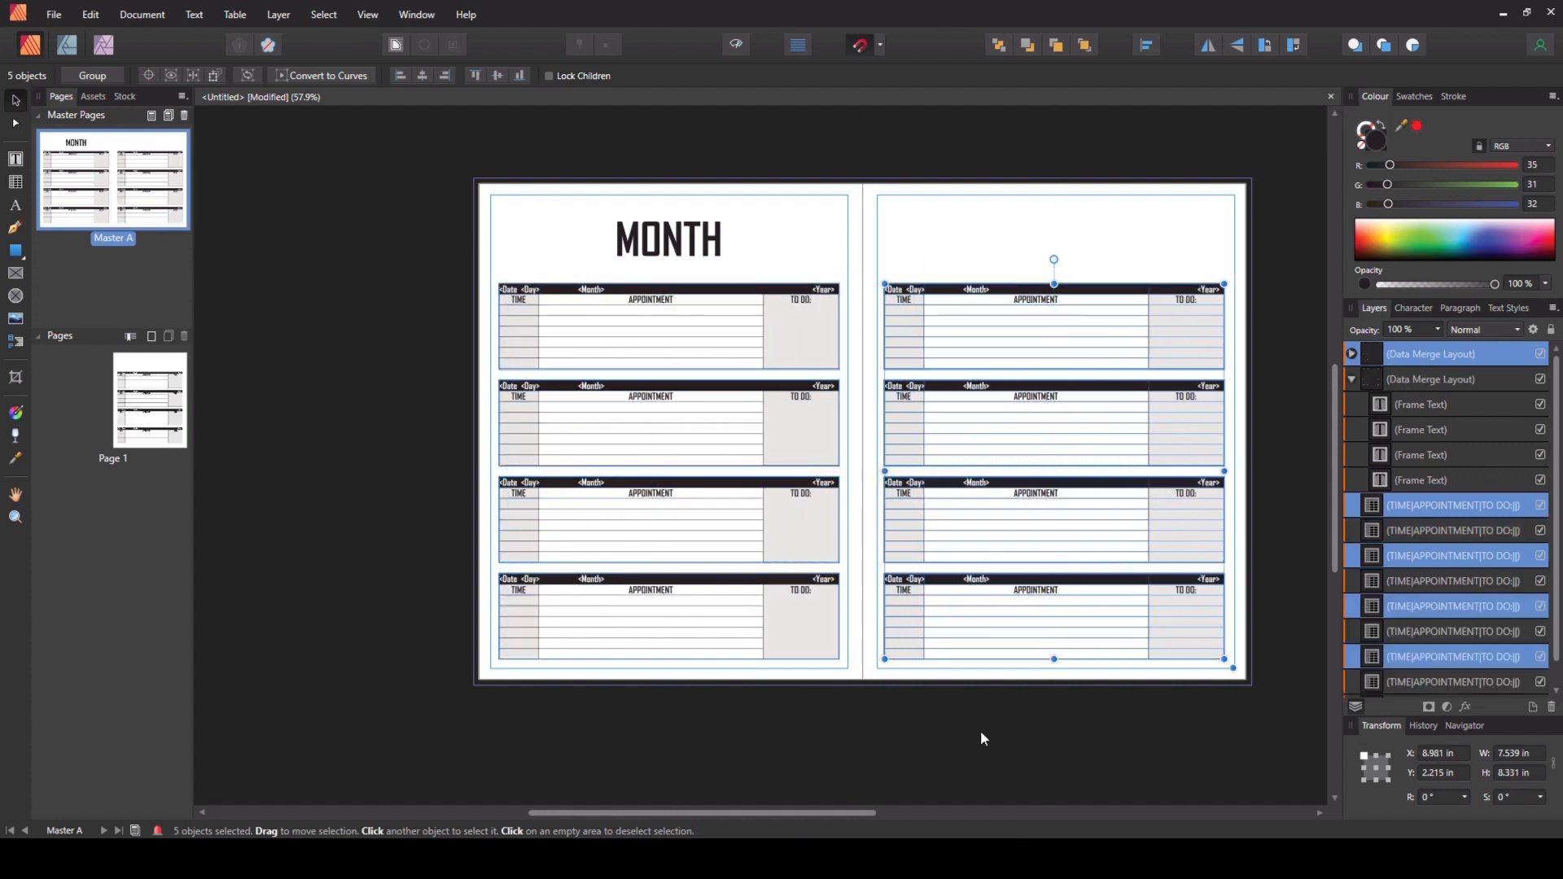
click(981, 733)
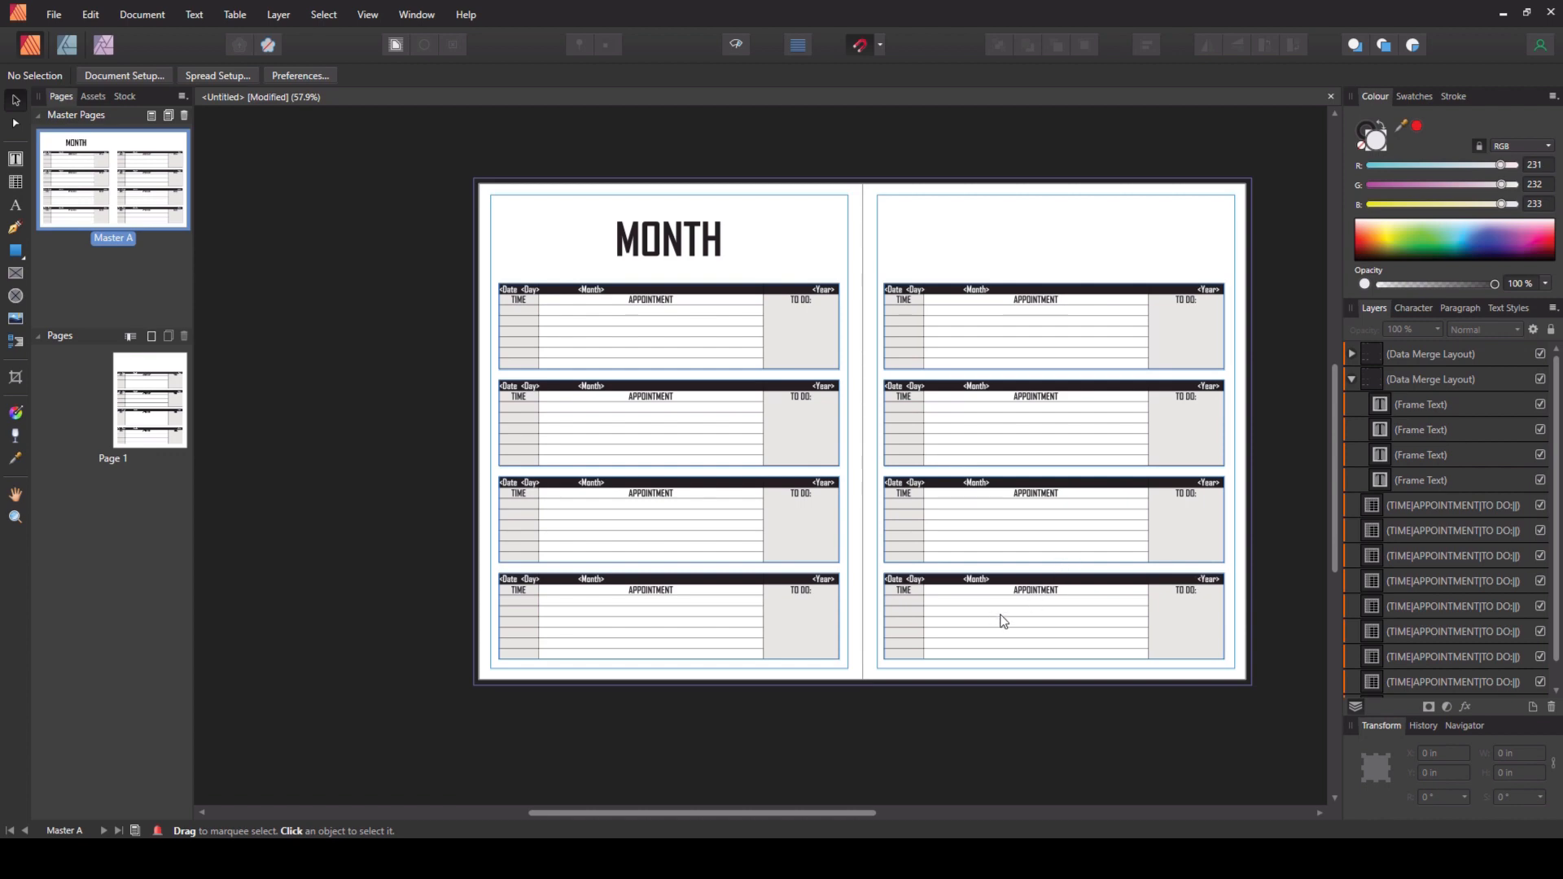
- Enter NOTES: in the first cell of the bottom table on the right page
scroll(1002, 620, up, 1)
scroll(1004, 621, up, 2)
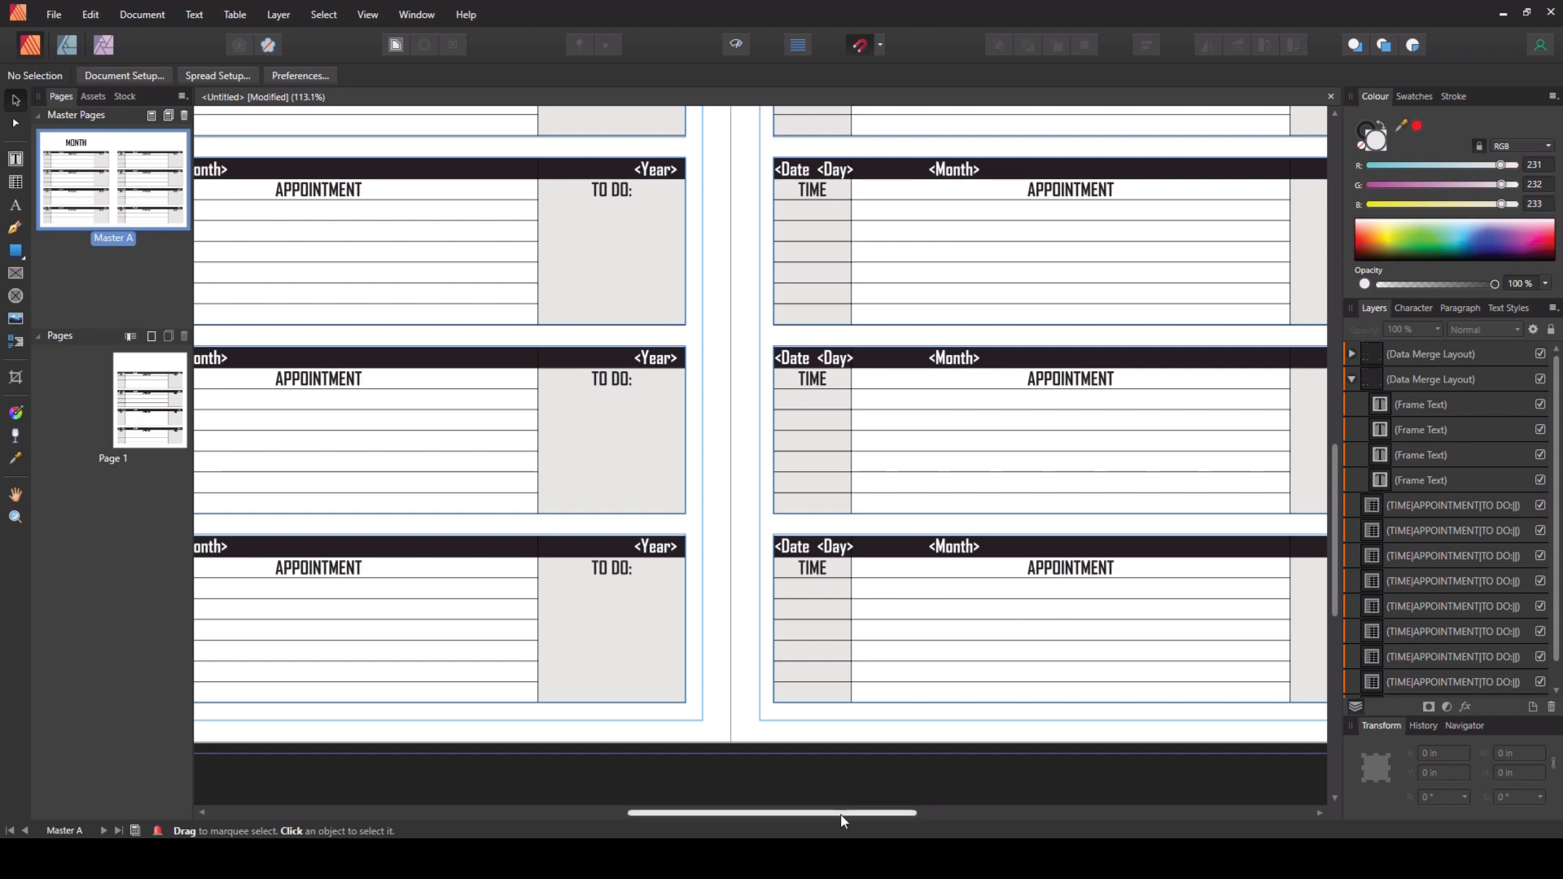
drag(842, 814, 953, 816)
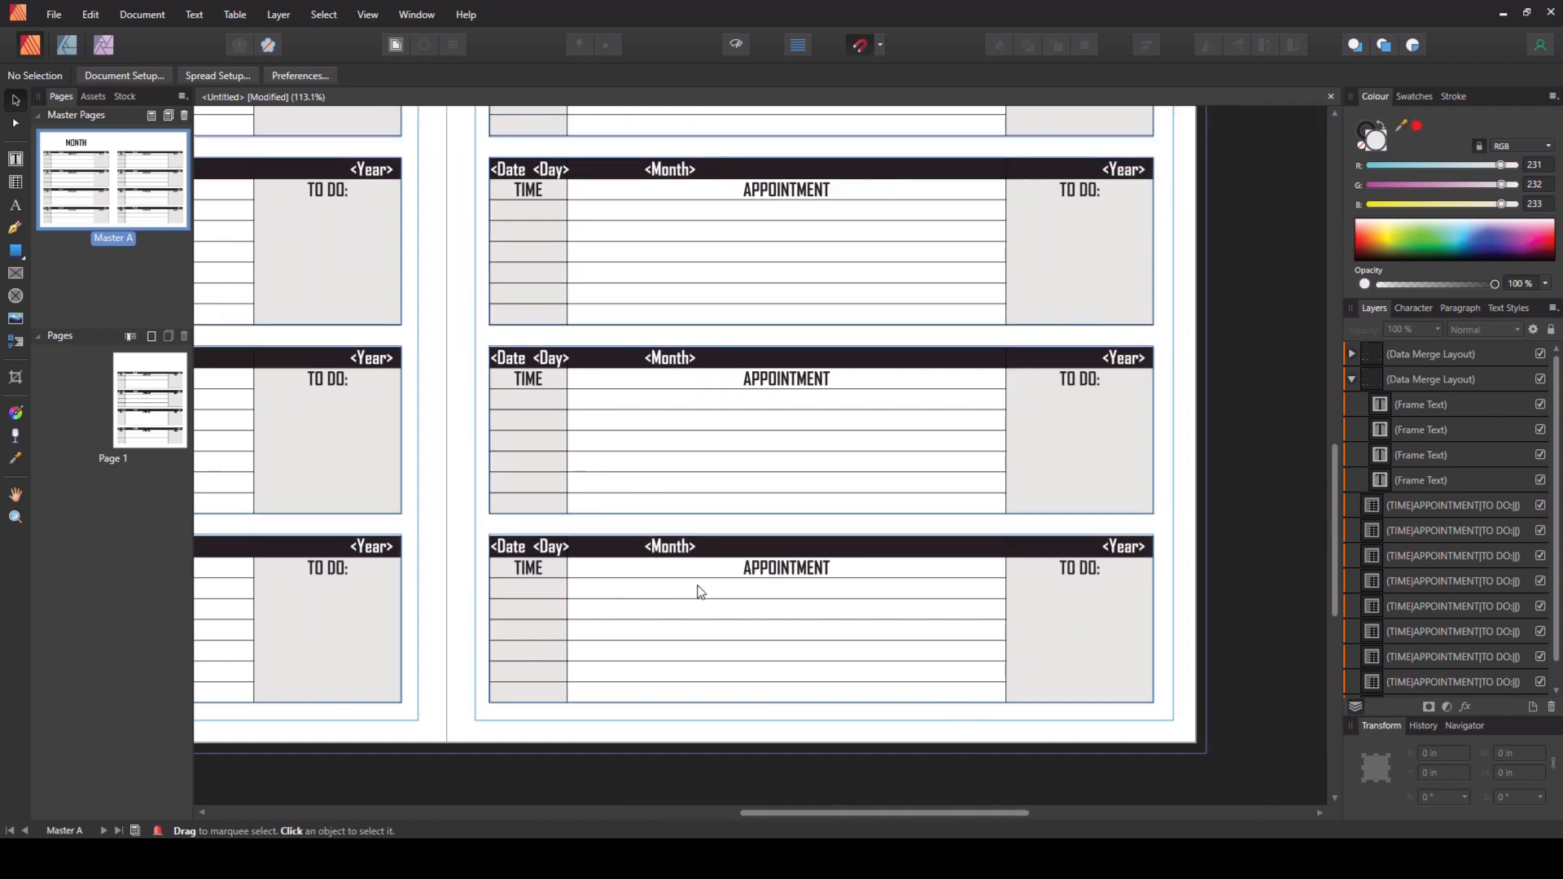
click(755, 570)
double_click(527, 543)
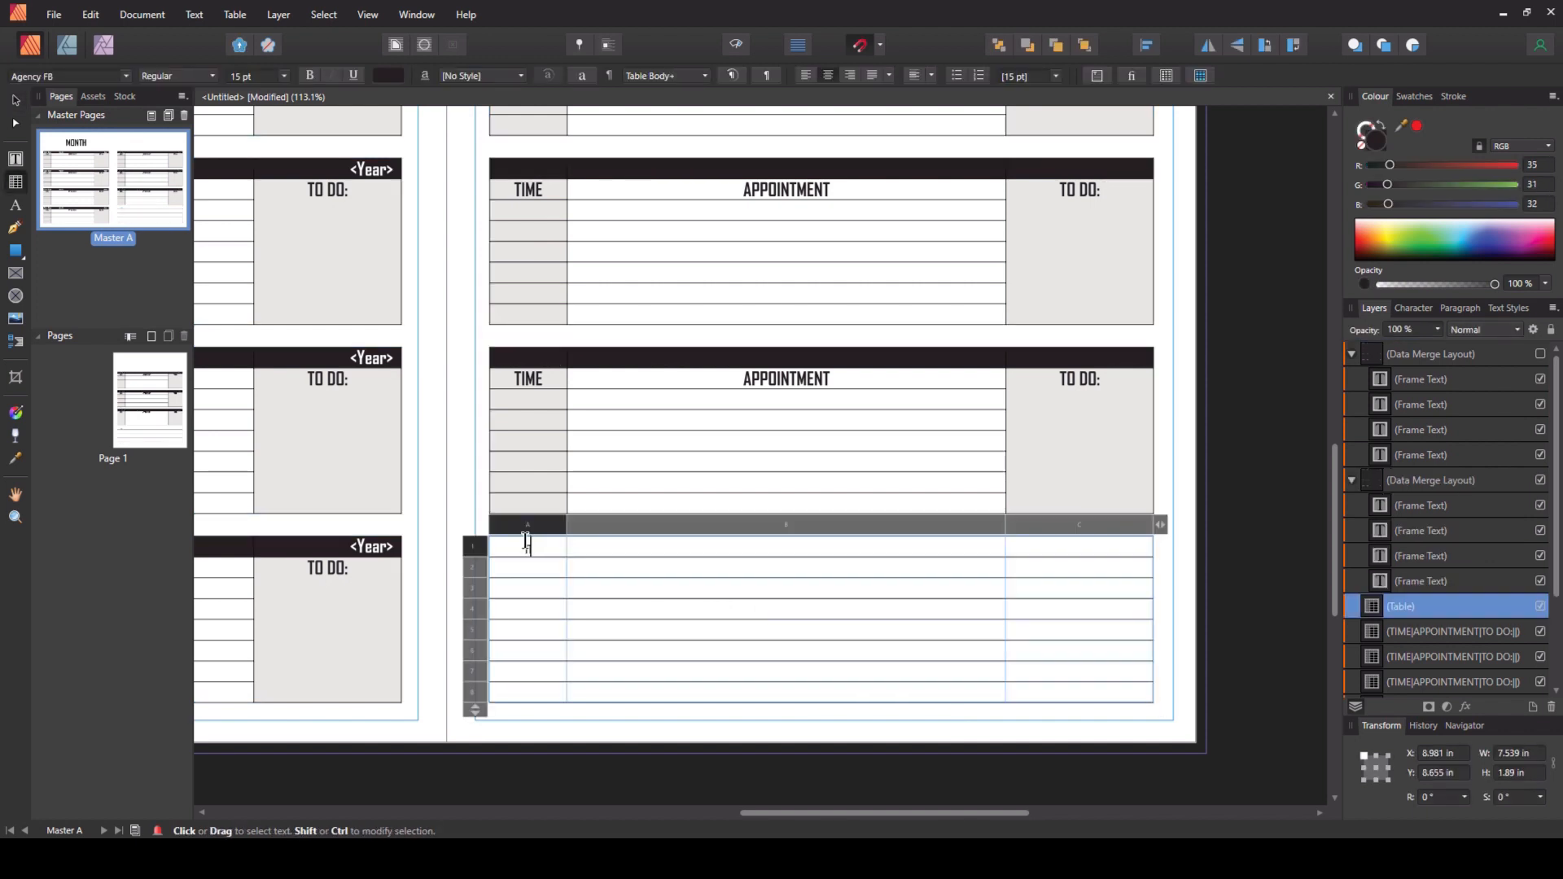
text(NOTES:)
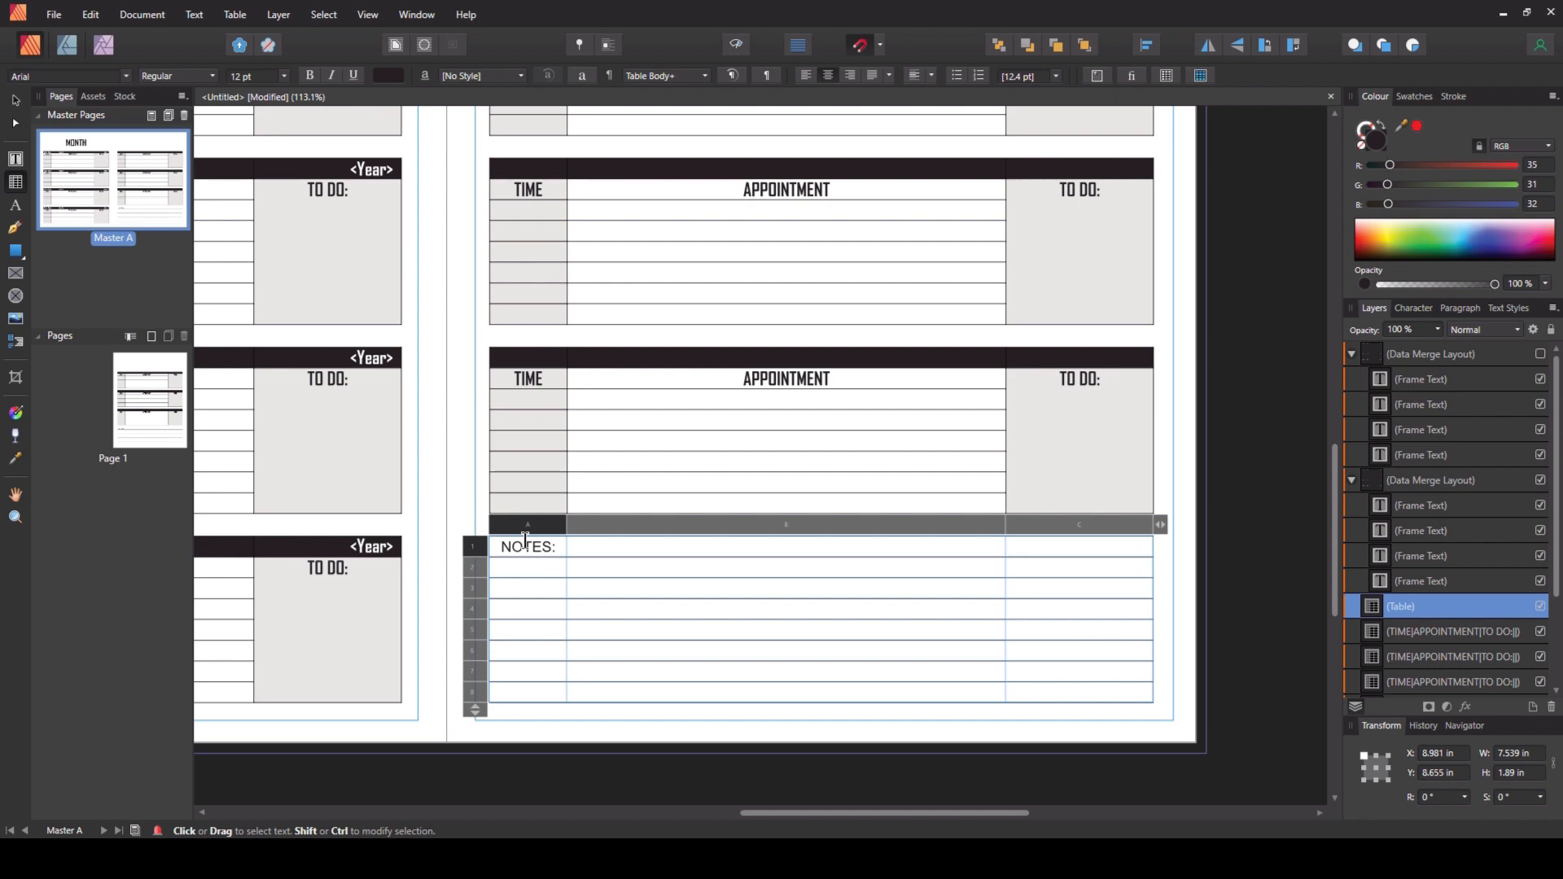
- Set the NOTES: text font to Agency FB
drag(556, 547, 492, 547)
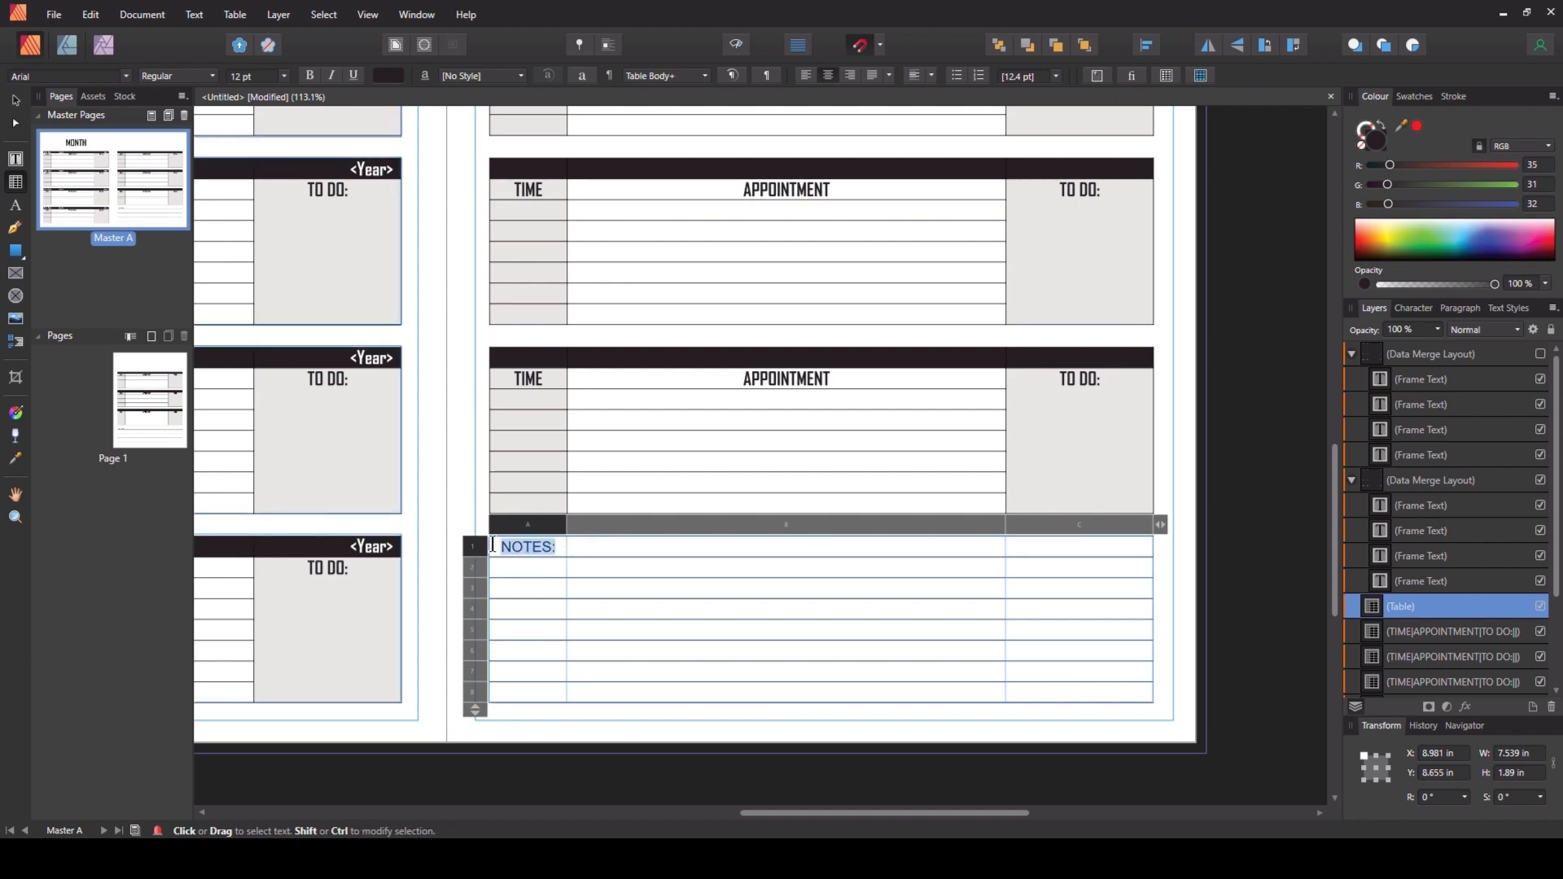
click(126, 77)
click(86, 170)
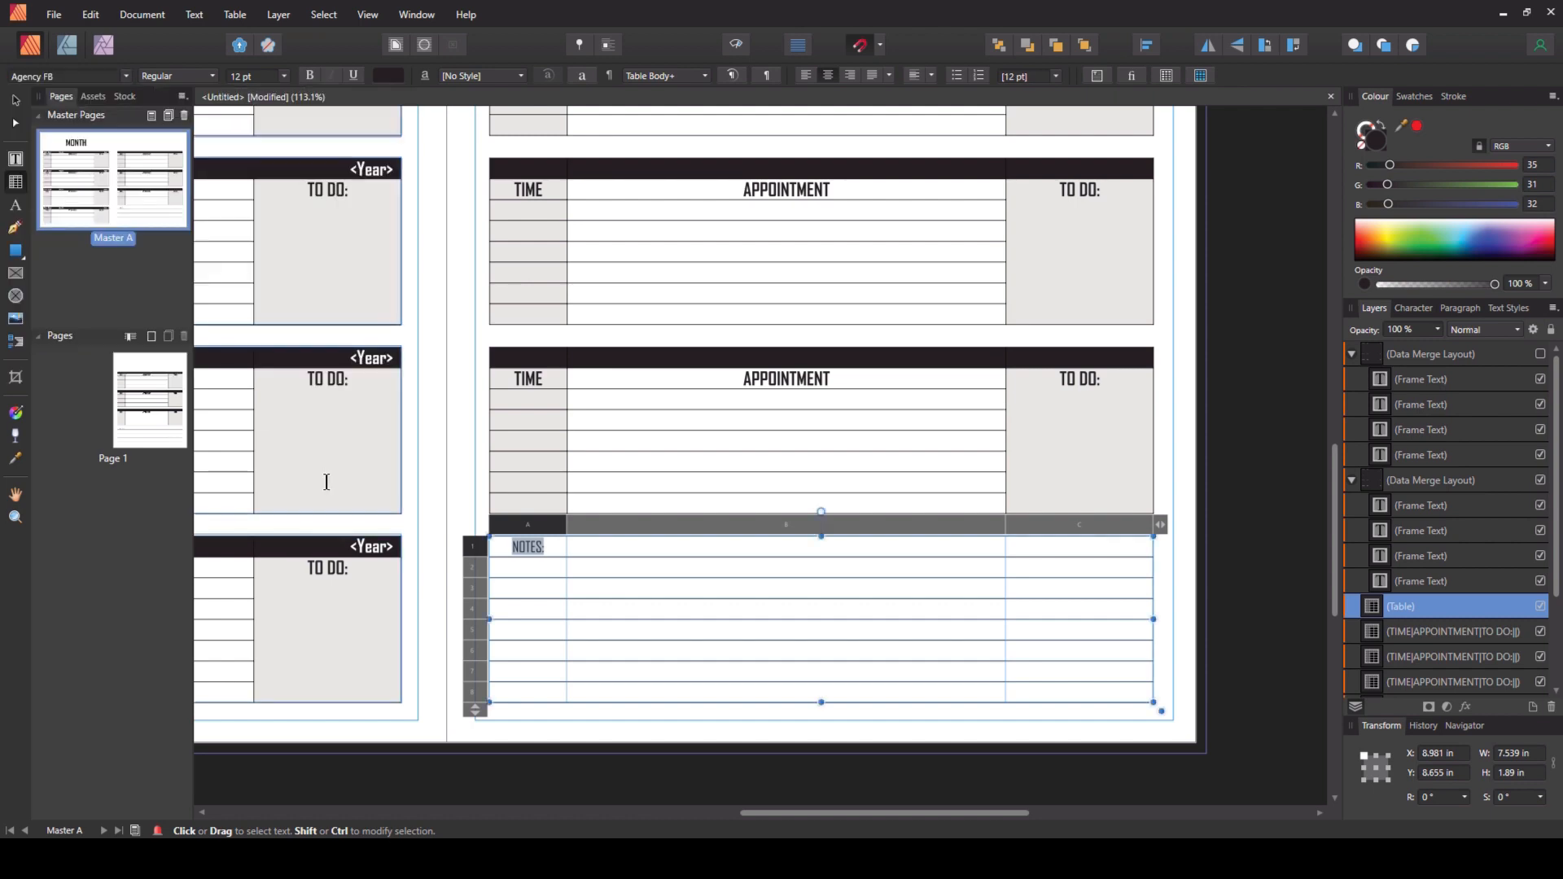
click(16, 99)
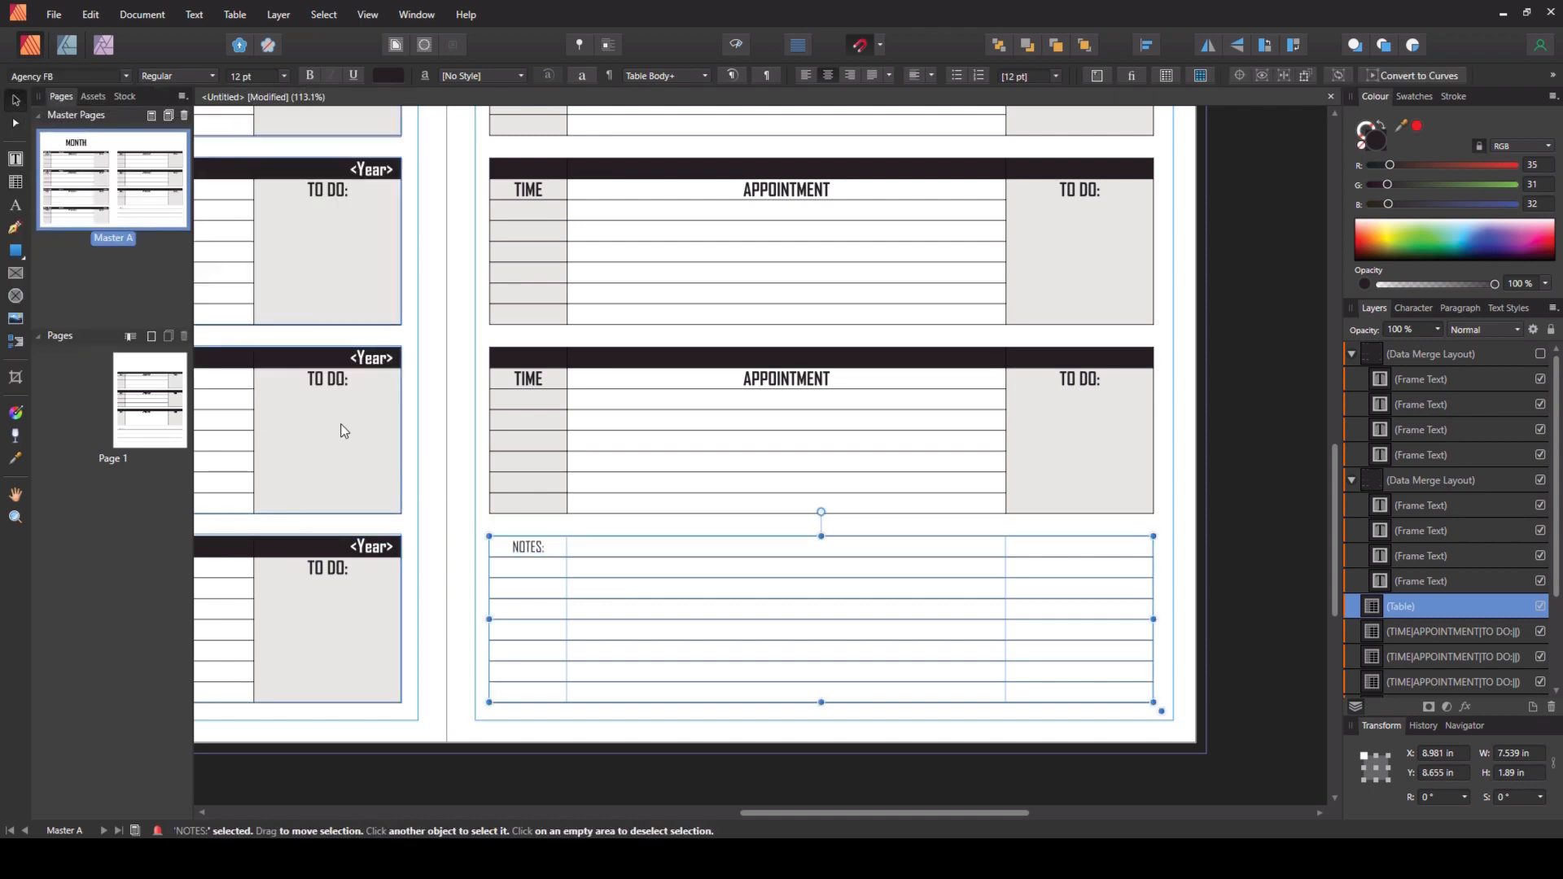
click(444, 480)
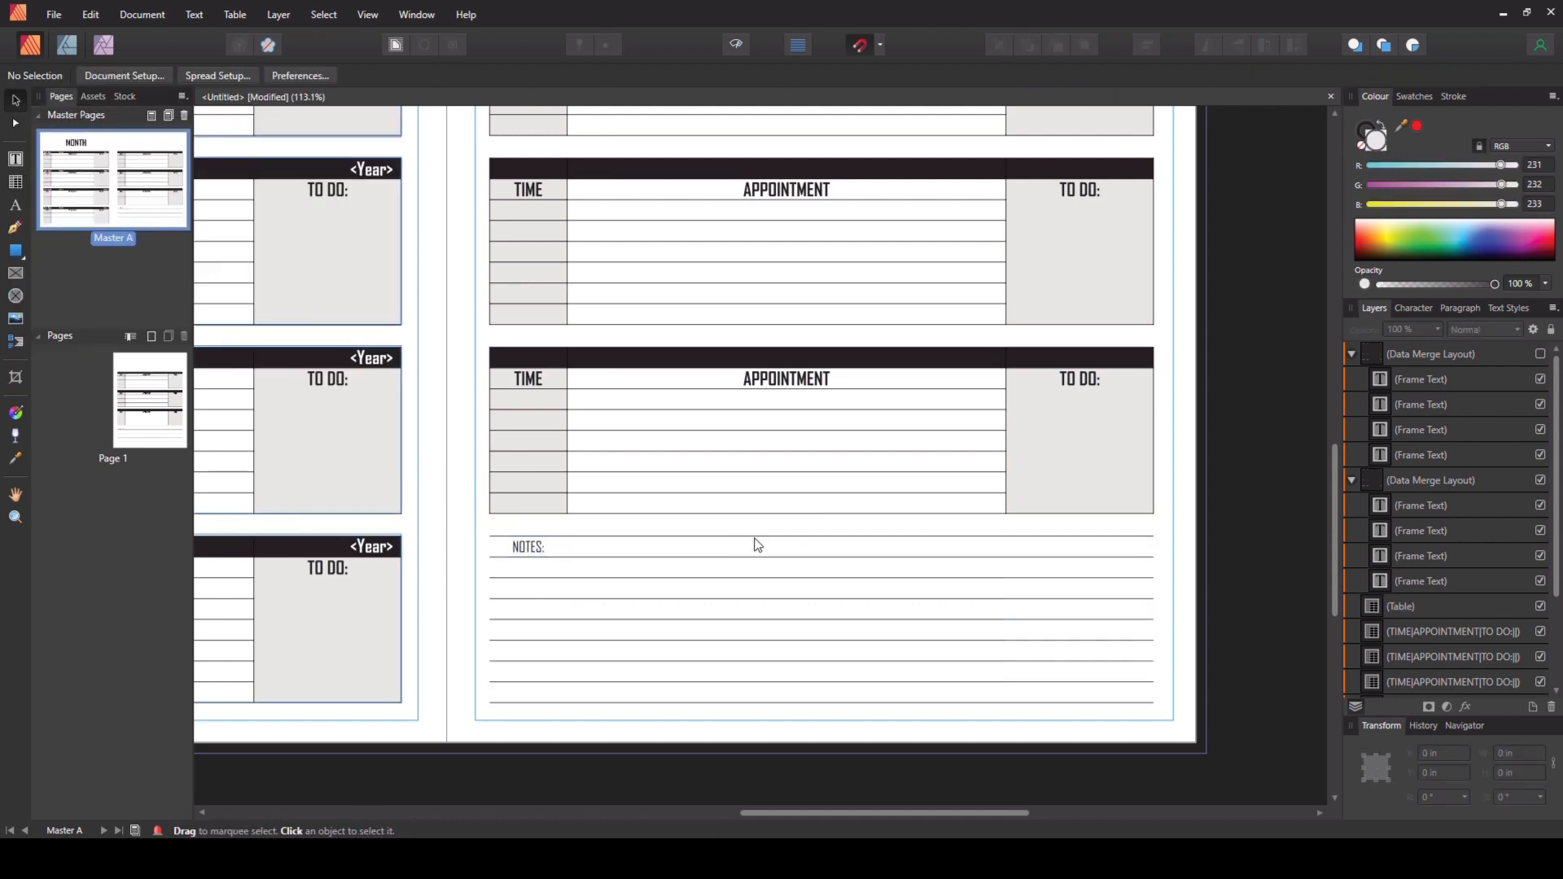
- Make the right page's data merge layout visible again
scroll(883, 565, down, 3)
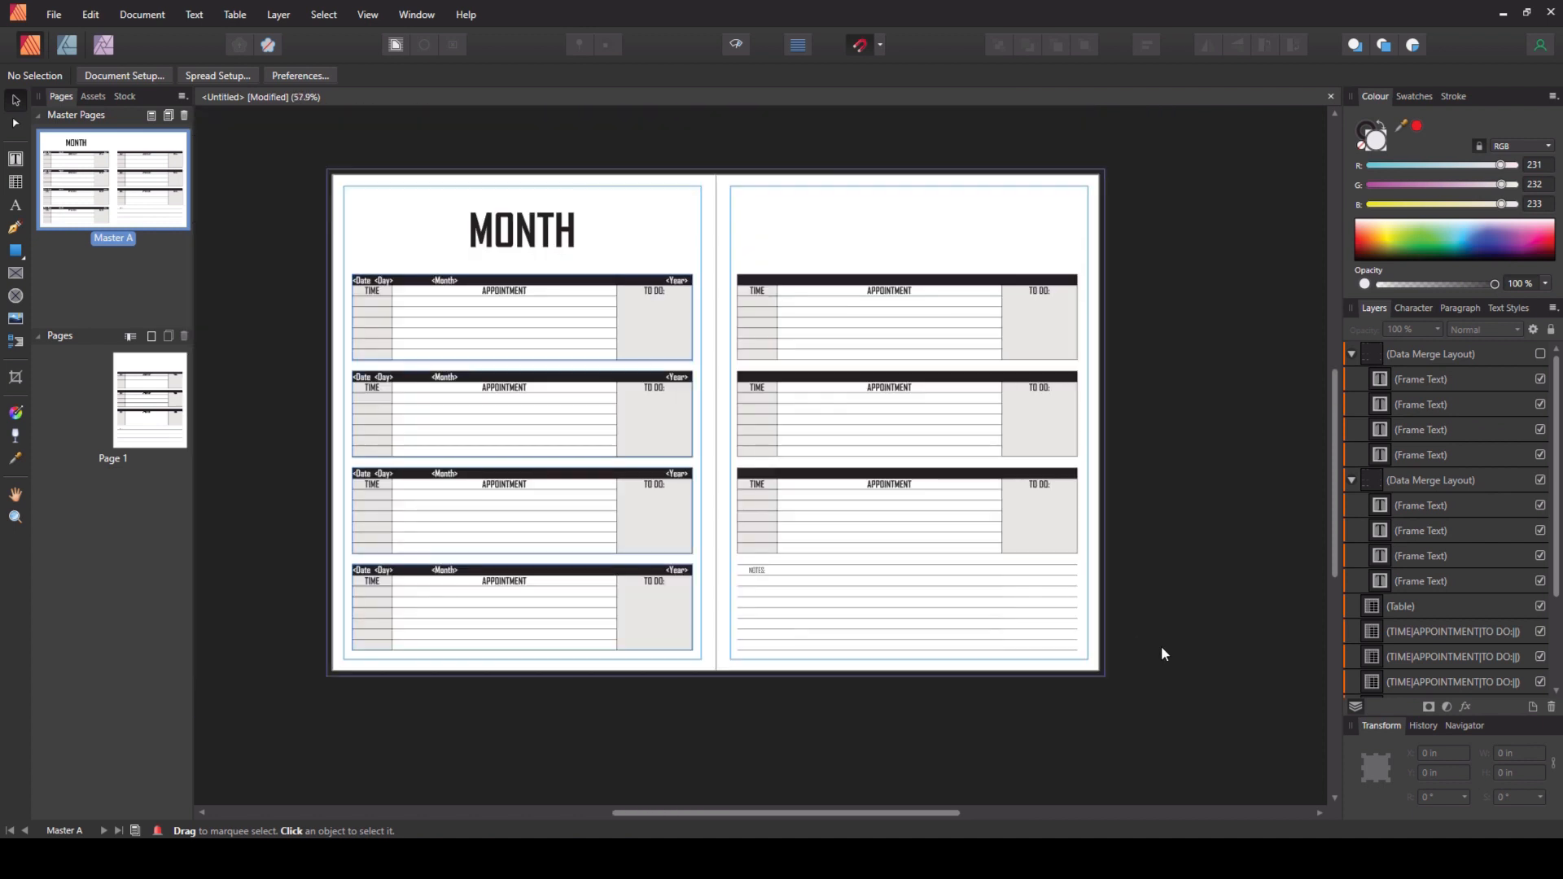
click(1541, 356)
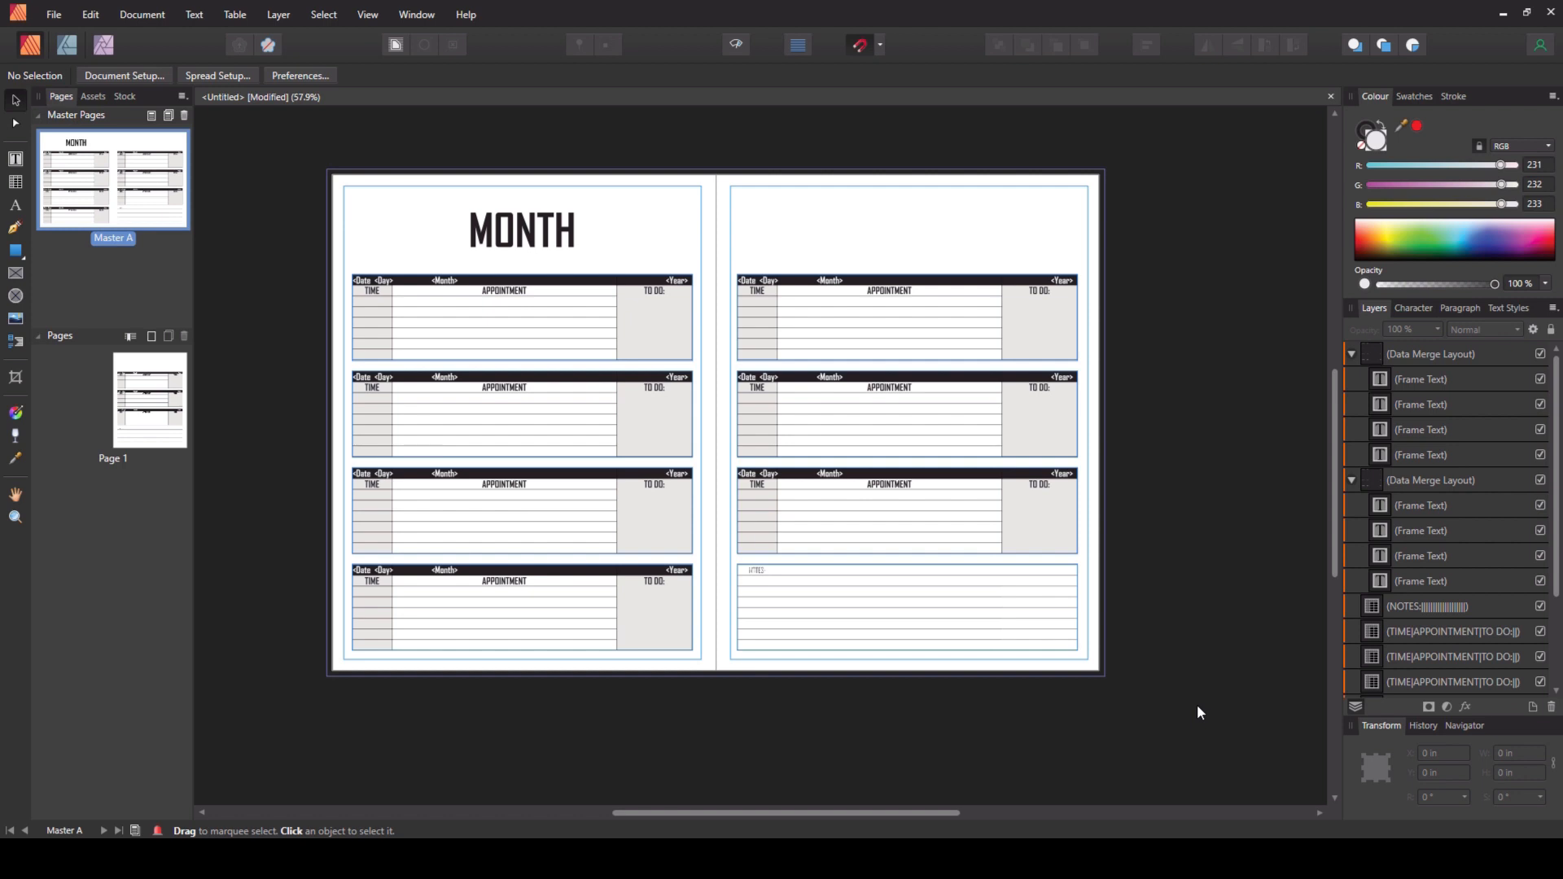
scroll(1197, 706, up, 1)
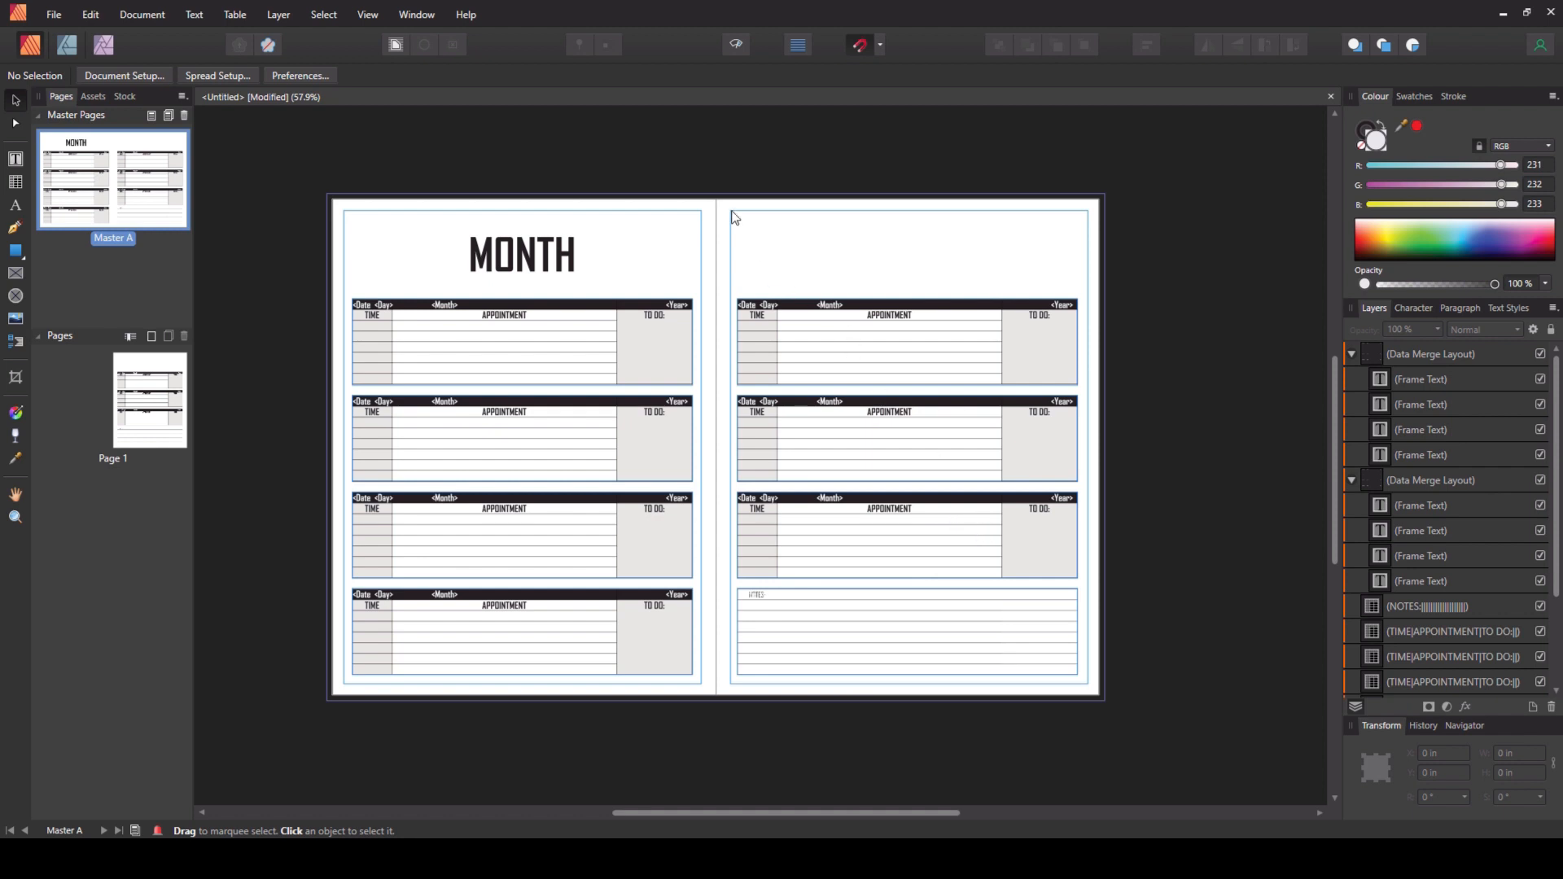
- Draw a light grey rectangle about 7.54 by 1.52 in across the top of the right page
click(16, 254)
drag(737, 221, 1077, 292)
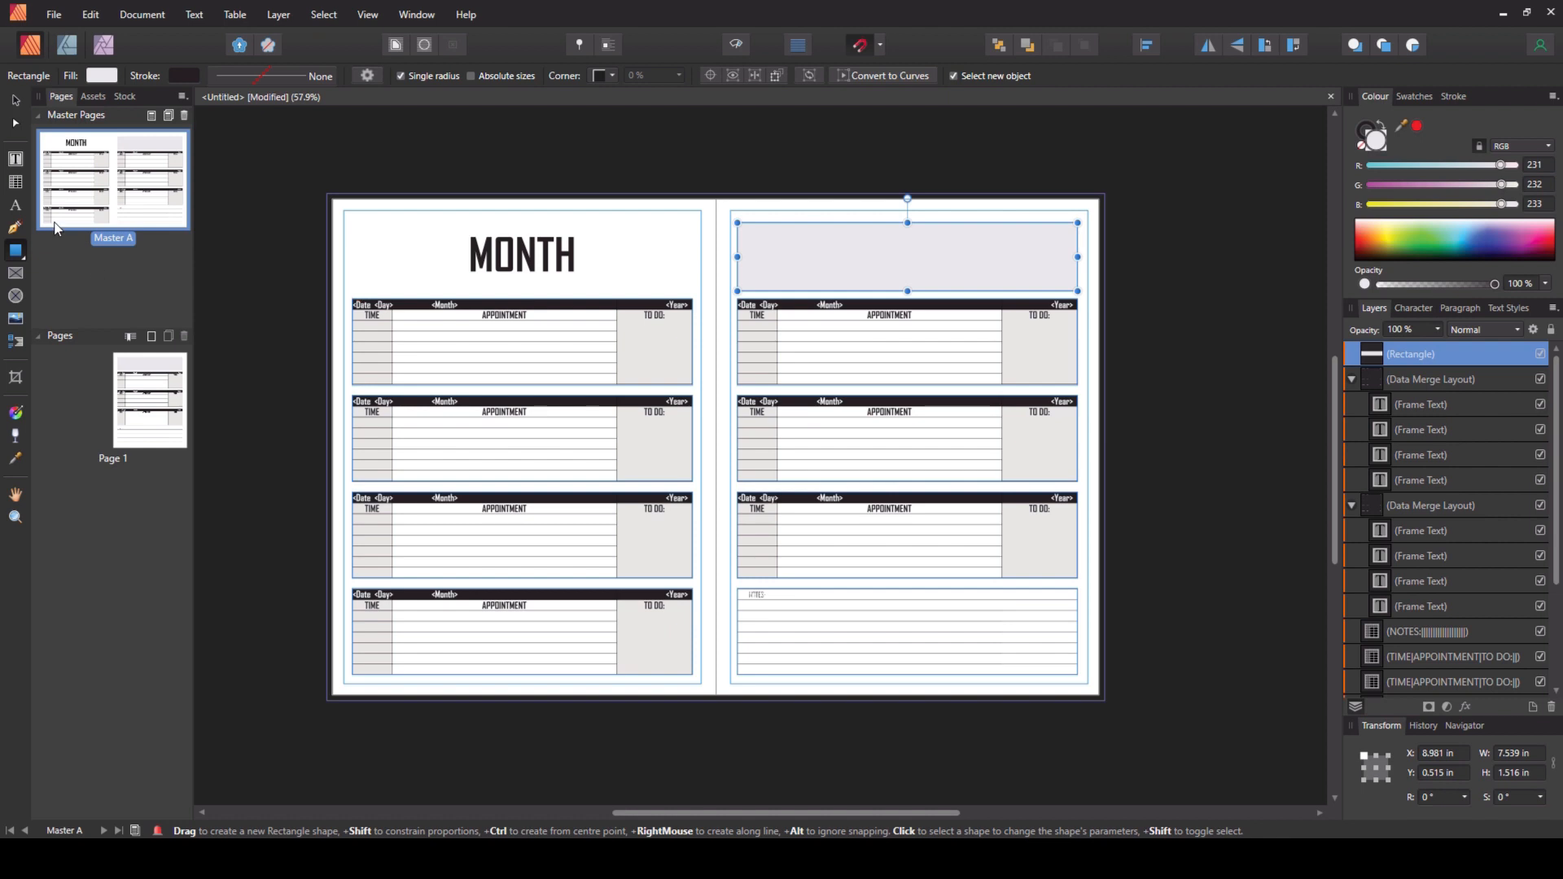
click(14, 100)
click(324, 280)
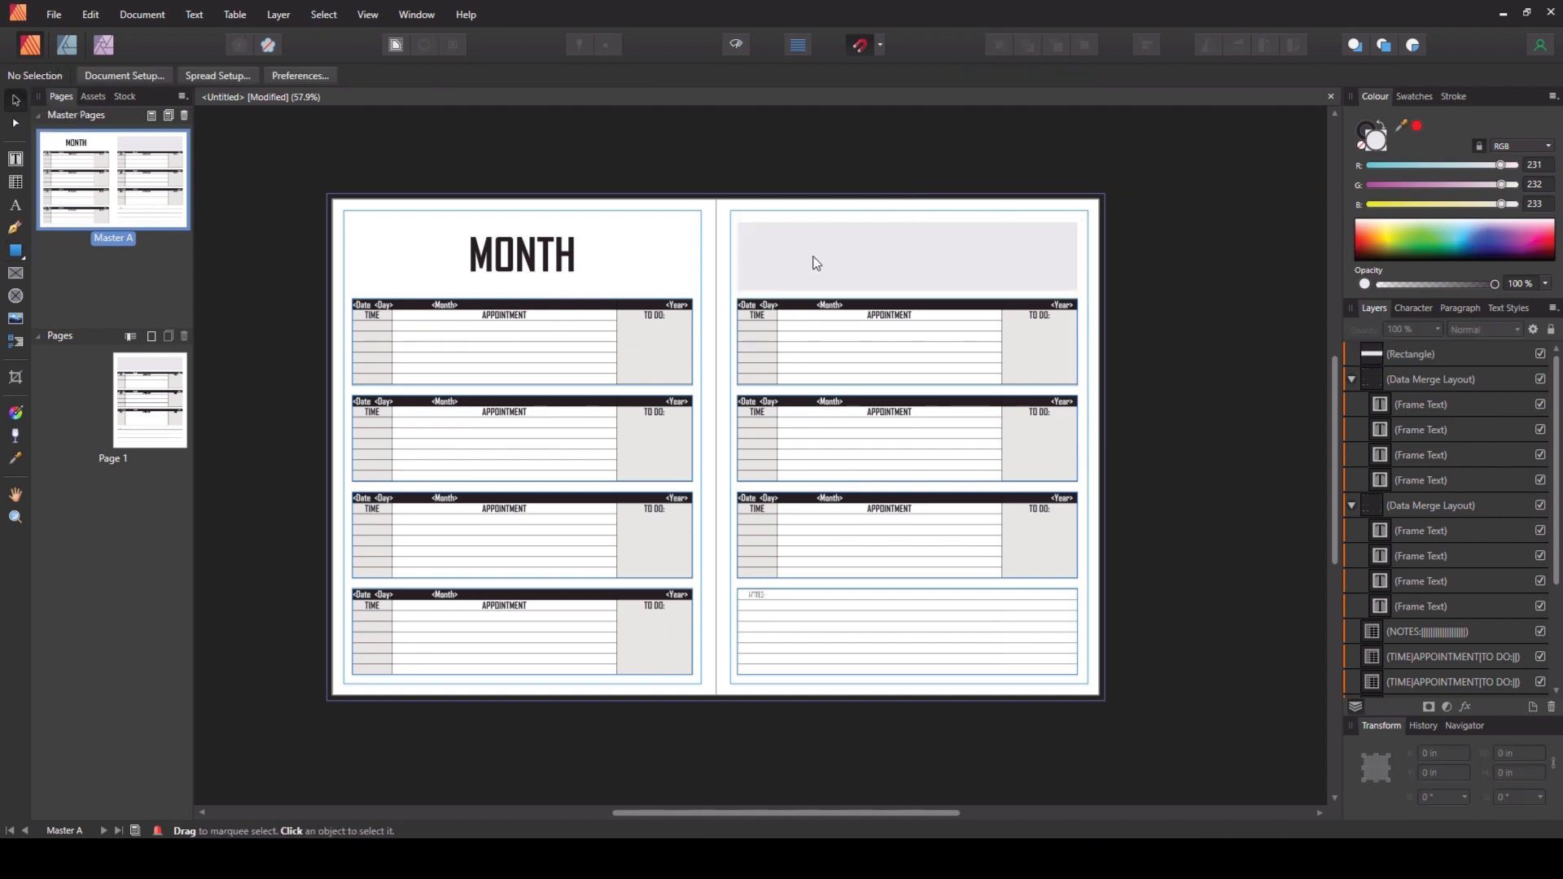
- Add a WEEKLY PRIORITIES text frame at the rectangle's top-left corner and make its text bold
click(15, 158)
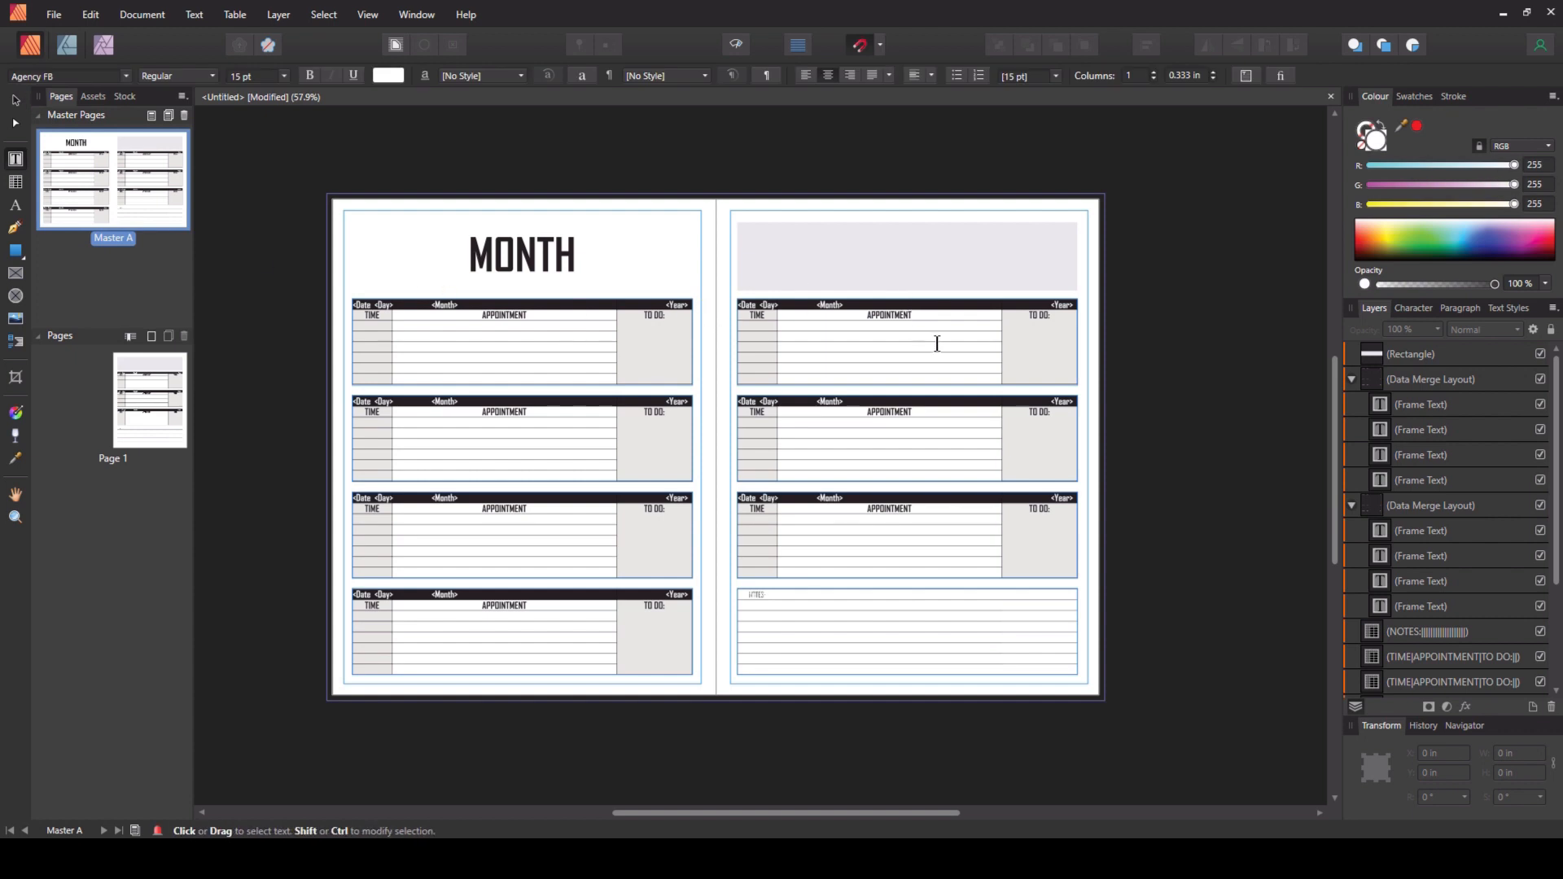
scroll(906, 287, up, 2)
scroll(907, 287, up, 1)
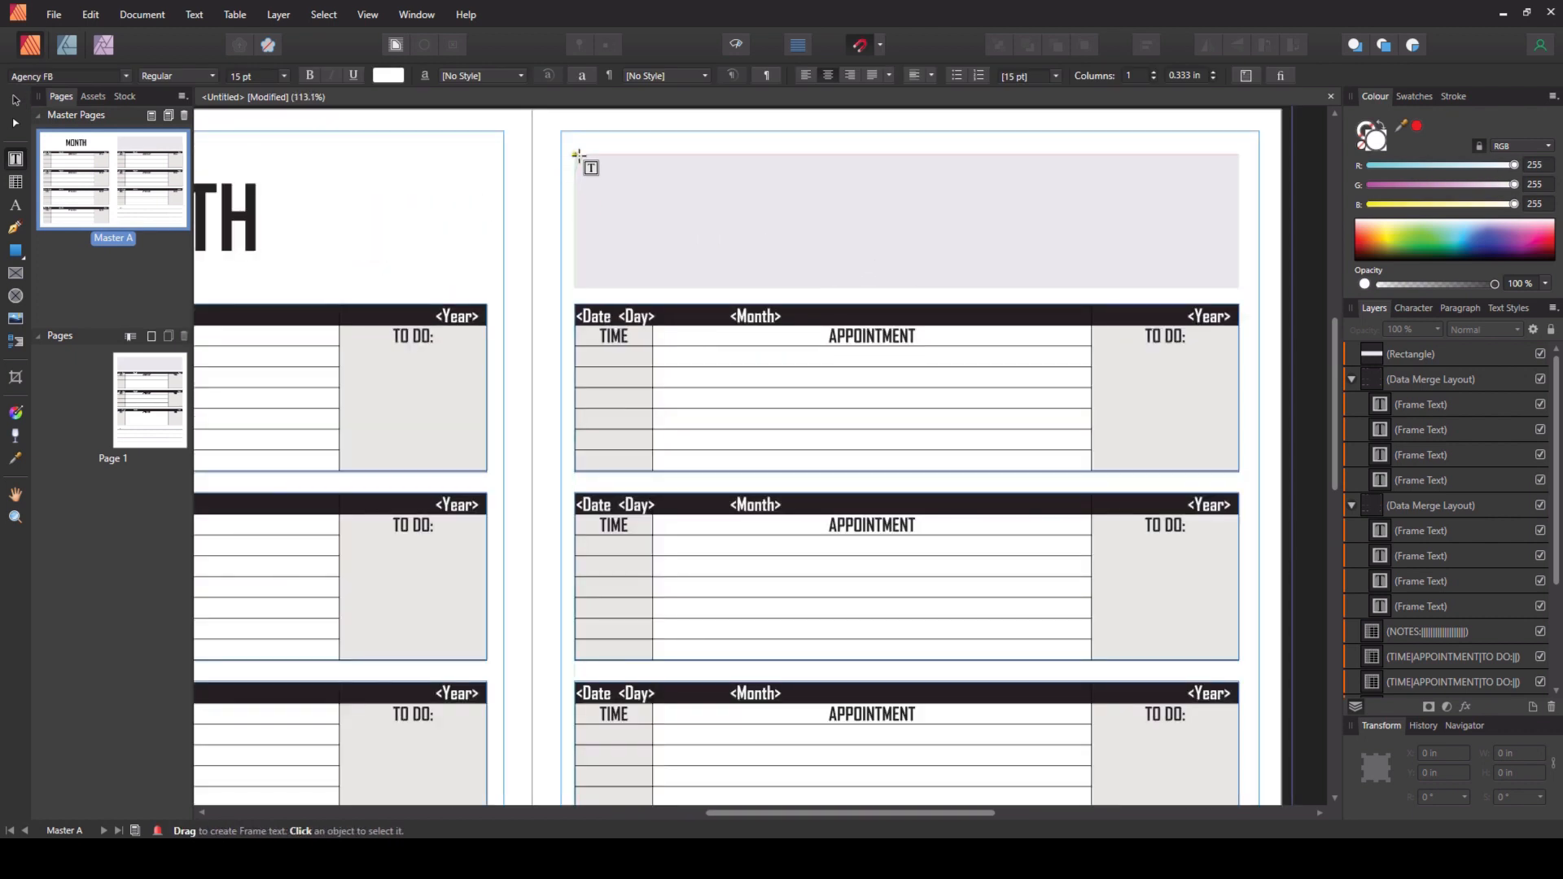
drag(576, 154, 726, 179)
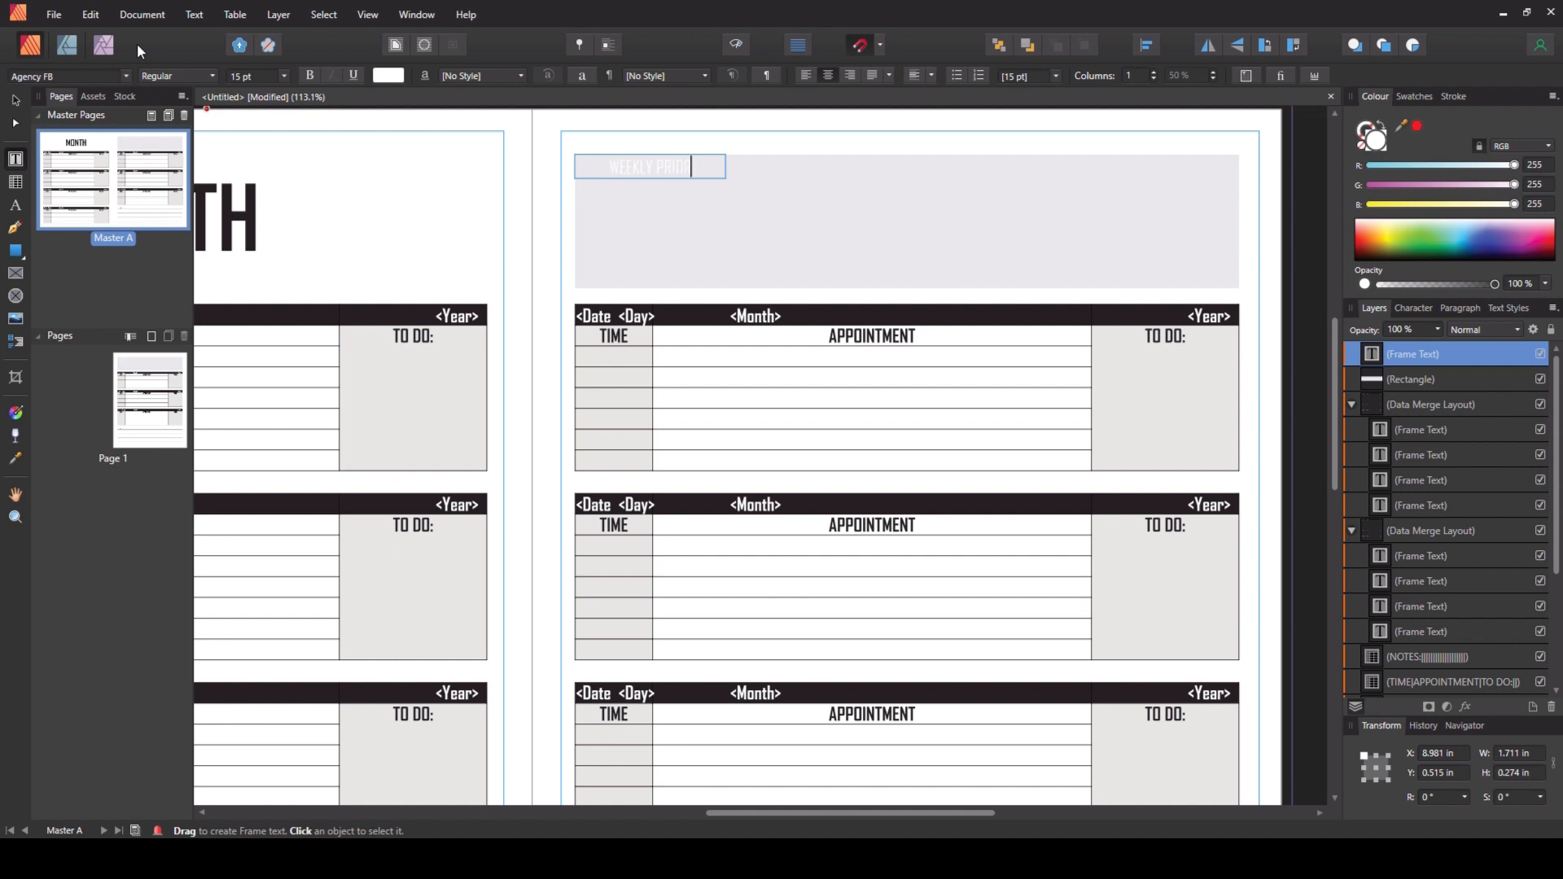
text(IES)
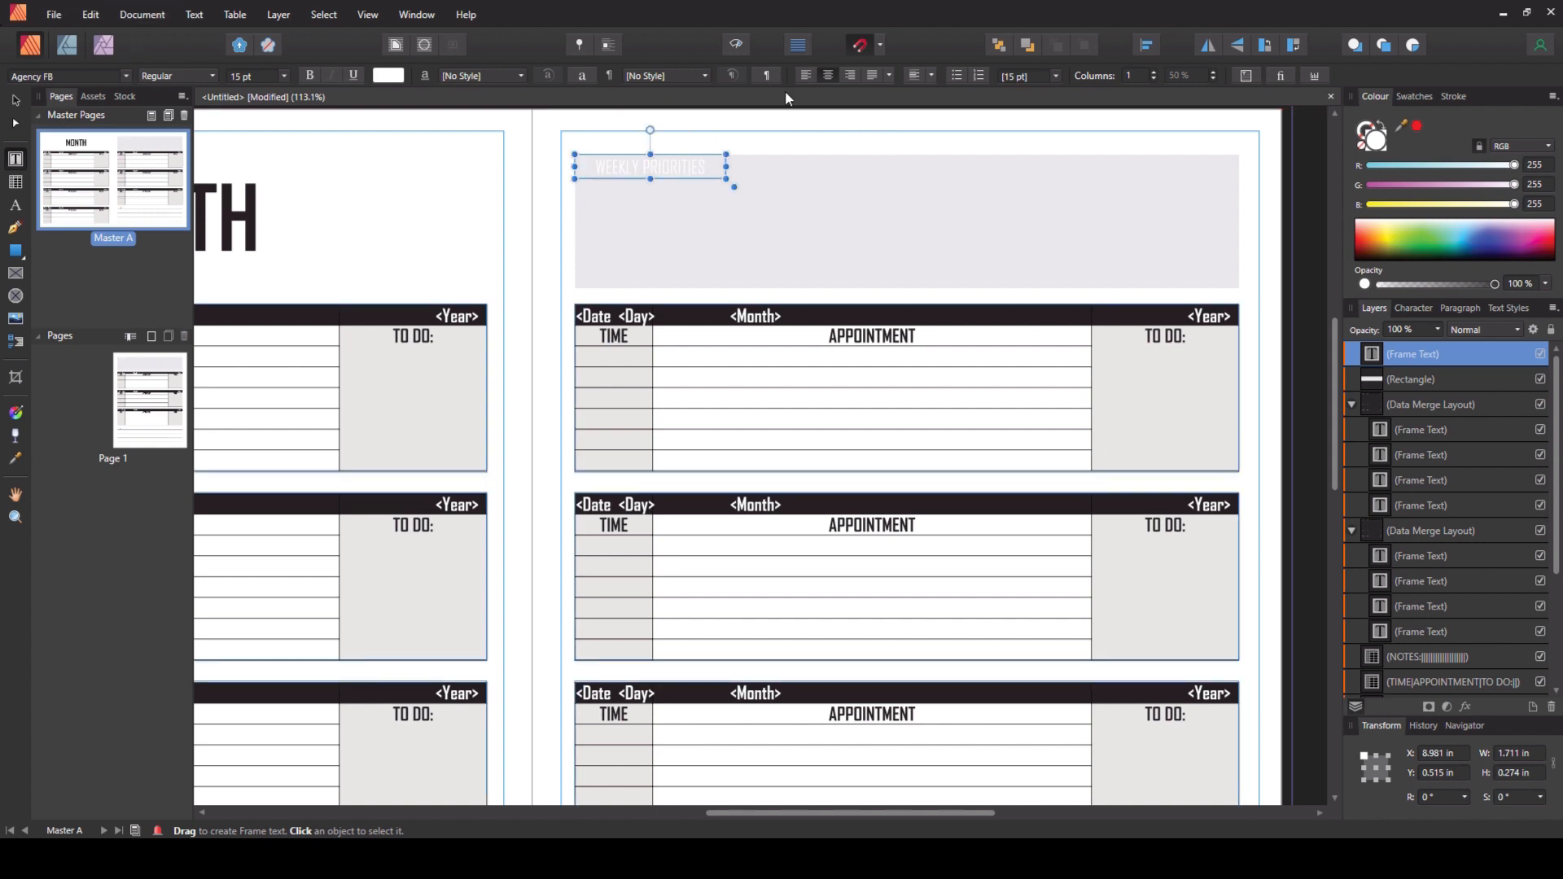
click(806, 75)
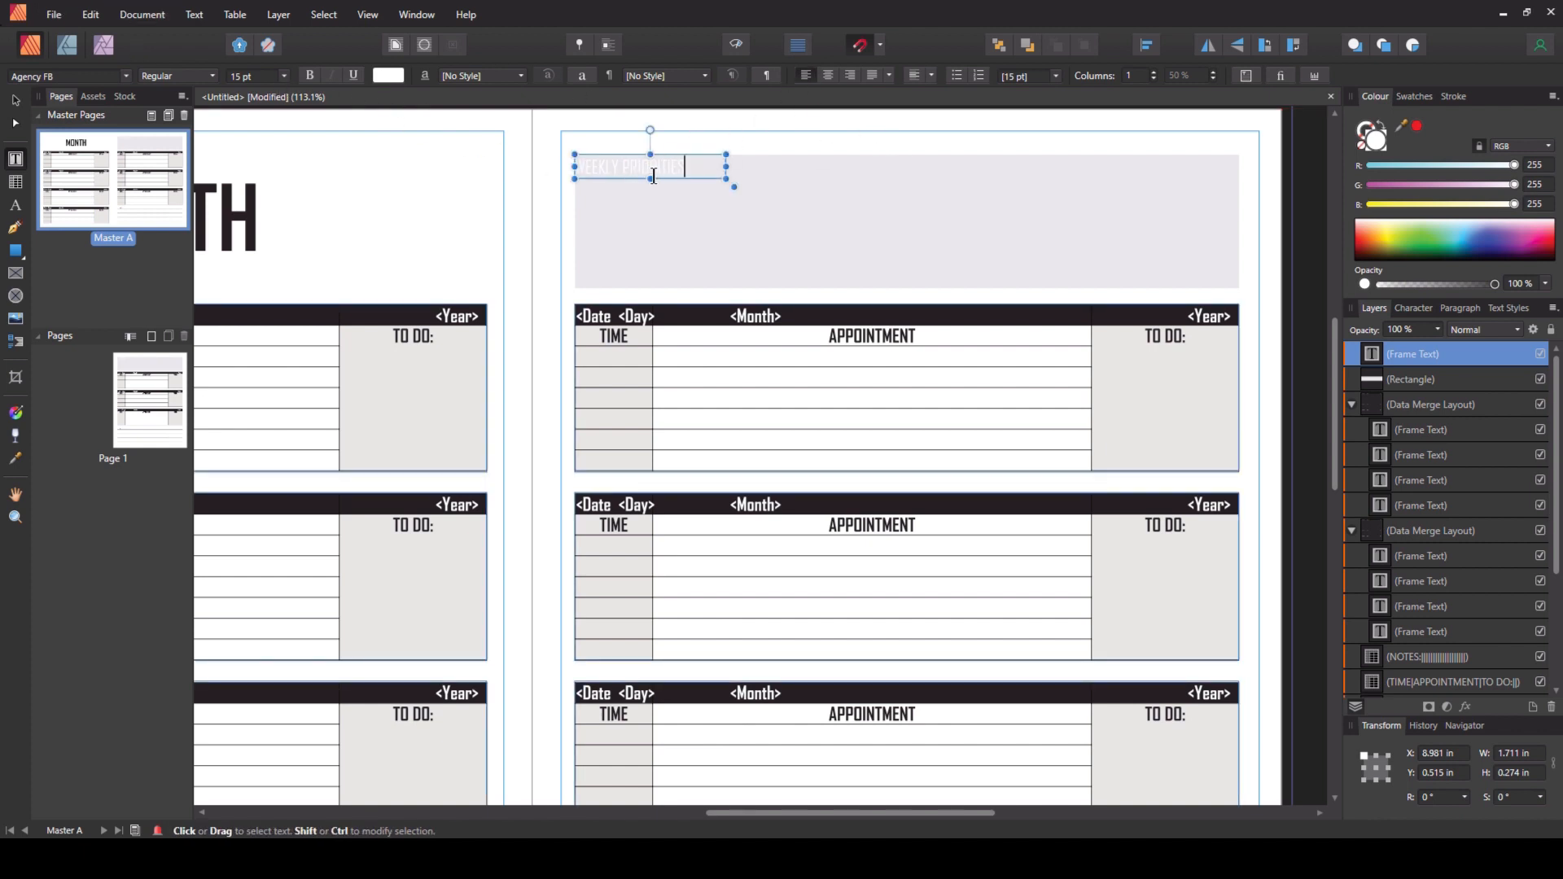
triple_click(693, 166)
click(310, 75)
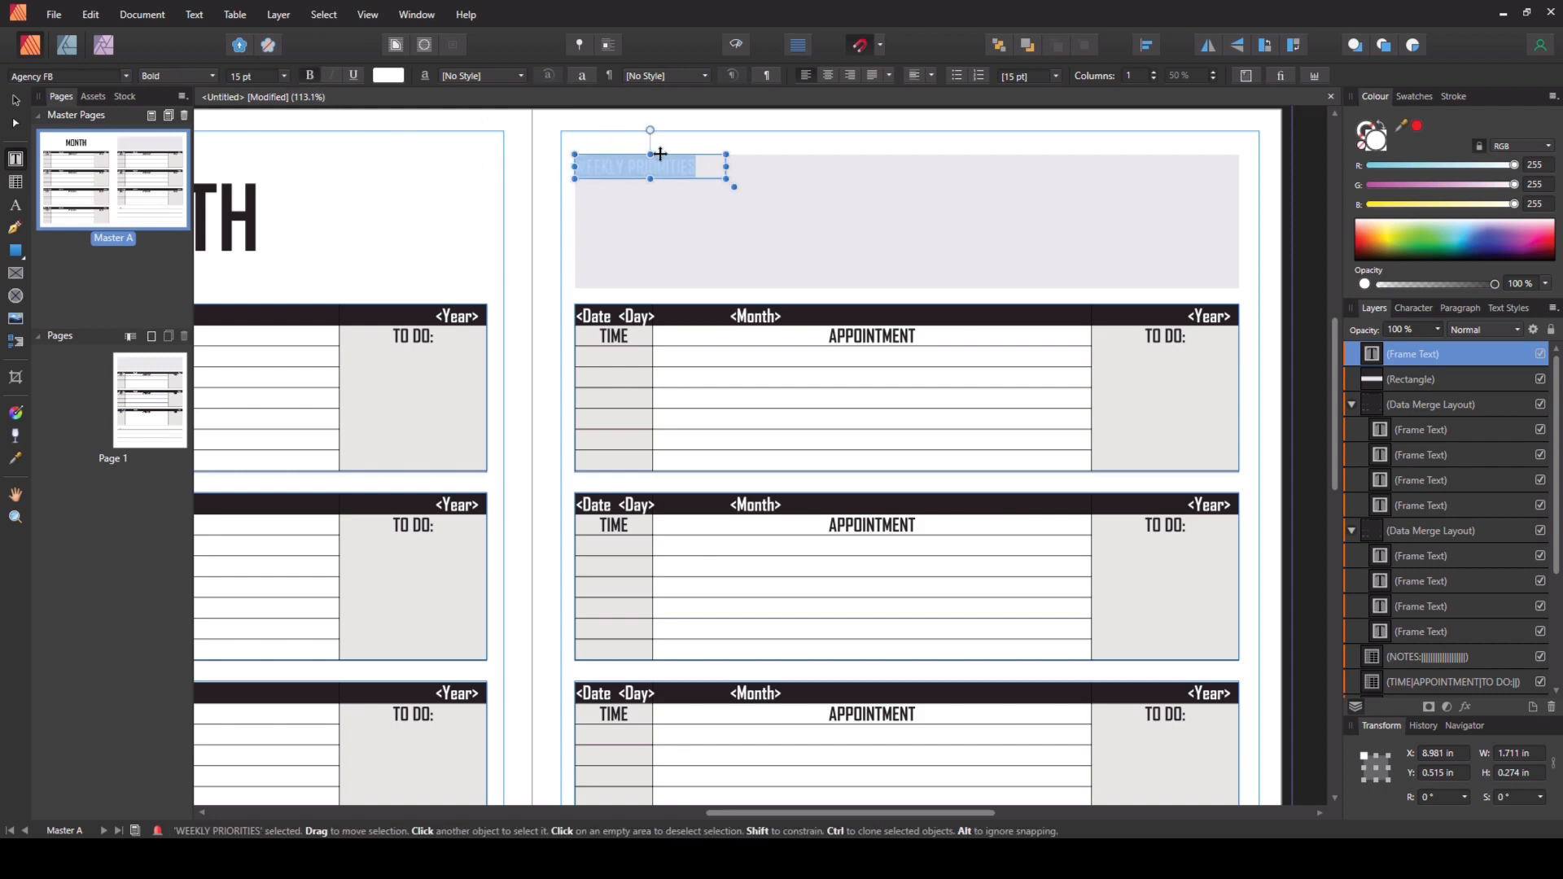
- Nudge the WEEKLY PRIORITIES frame slightly right, then clear the master from page 1
drag(663, 154, 669, 154)
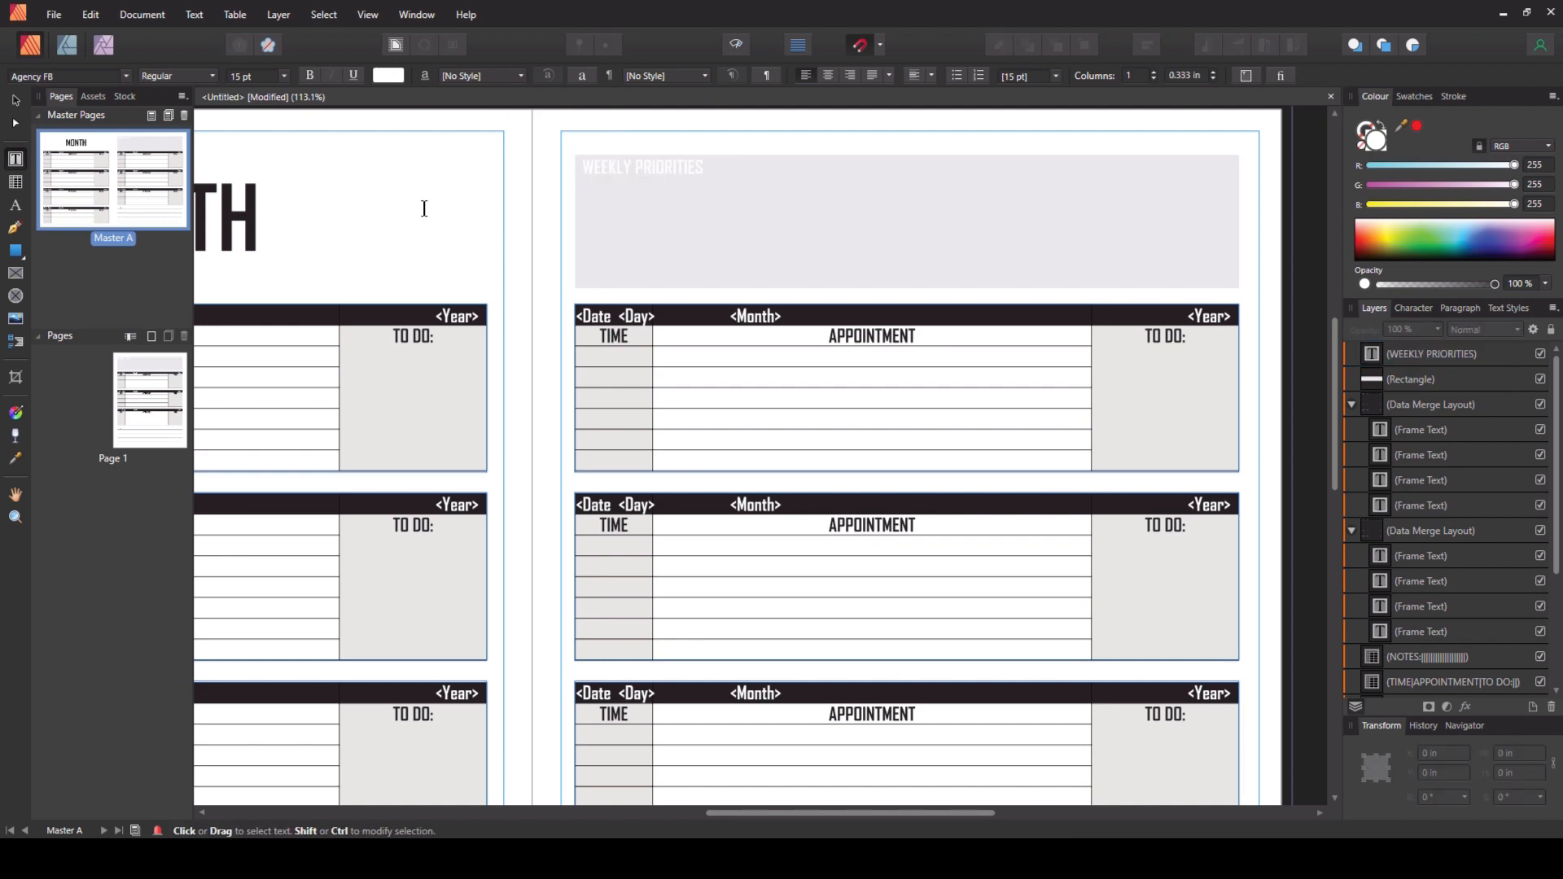
scroll(1048, 380, down, 3)
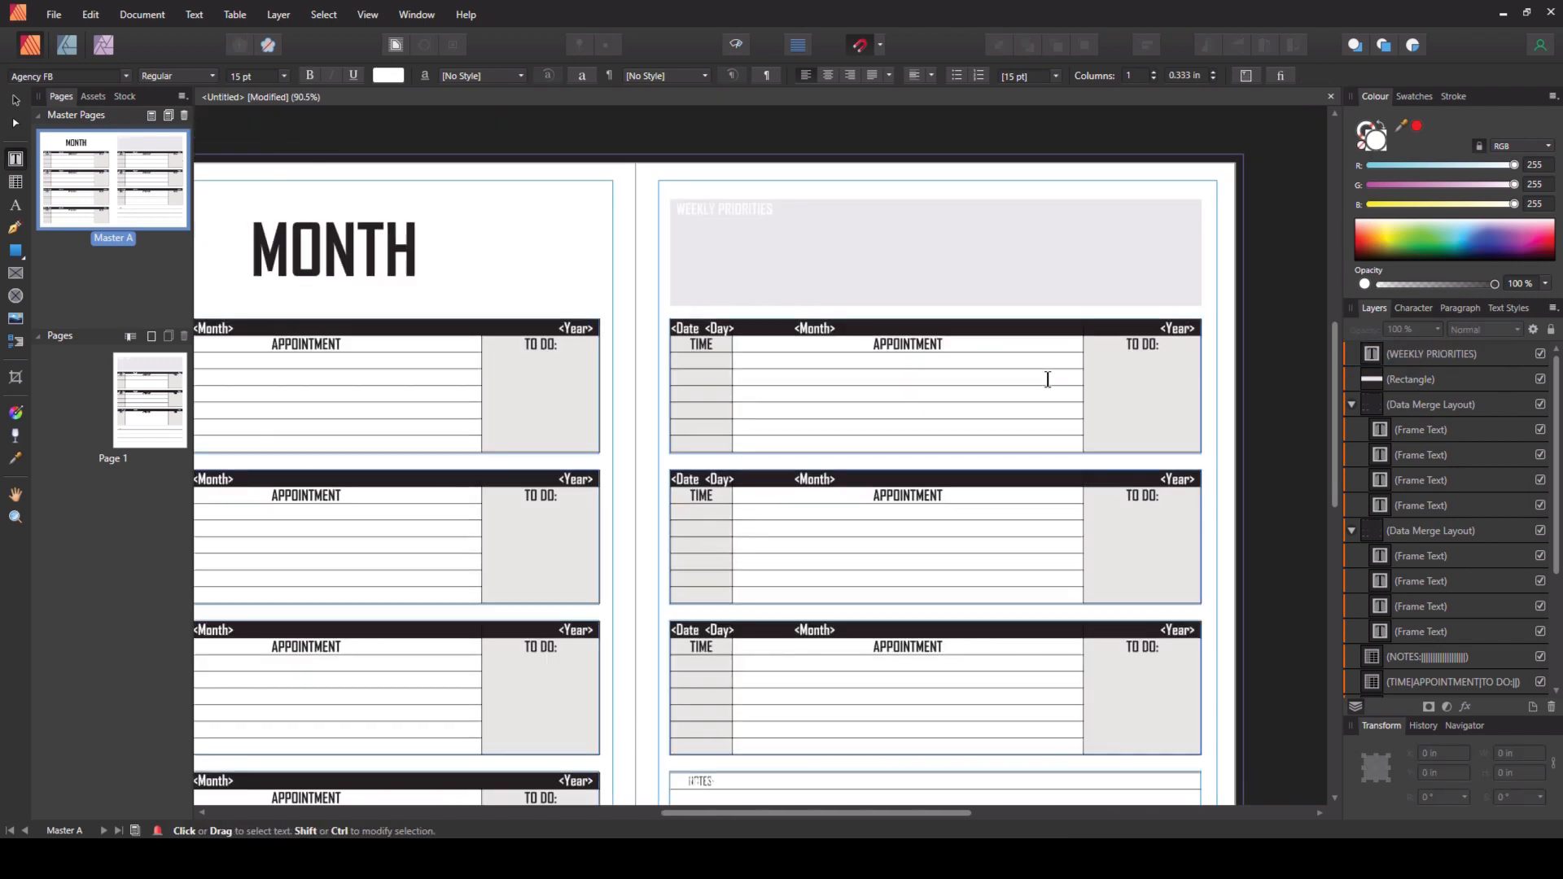
scroll(1048, 379, down, 2)
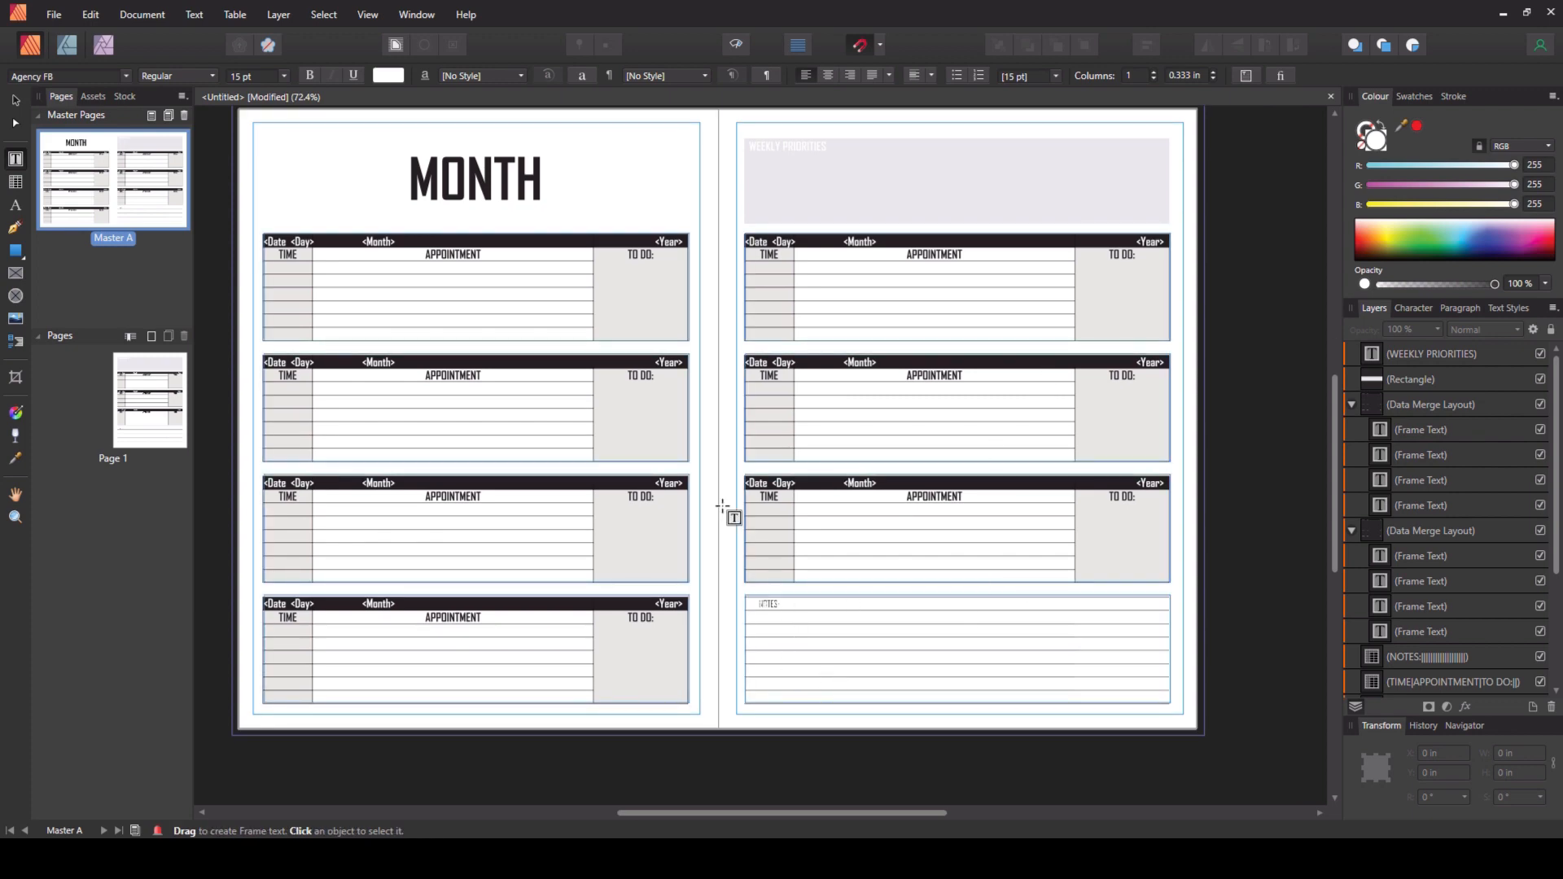
right_click(152, 391)
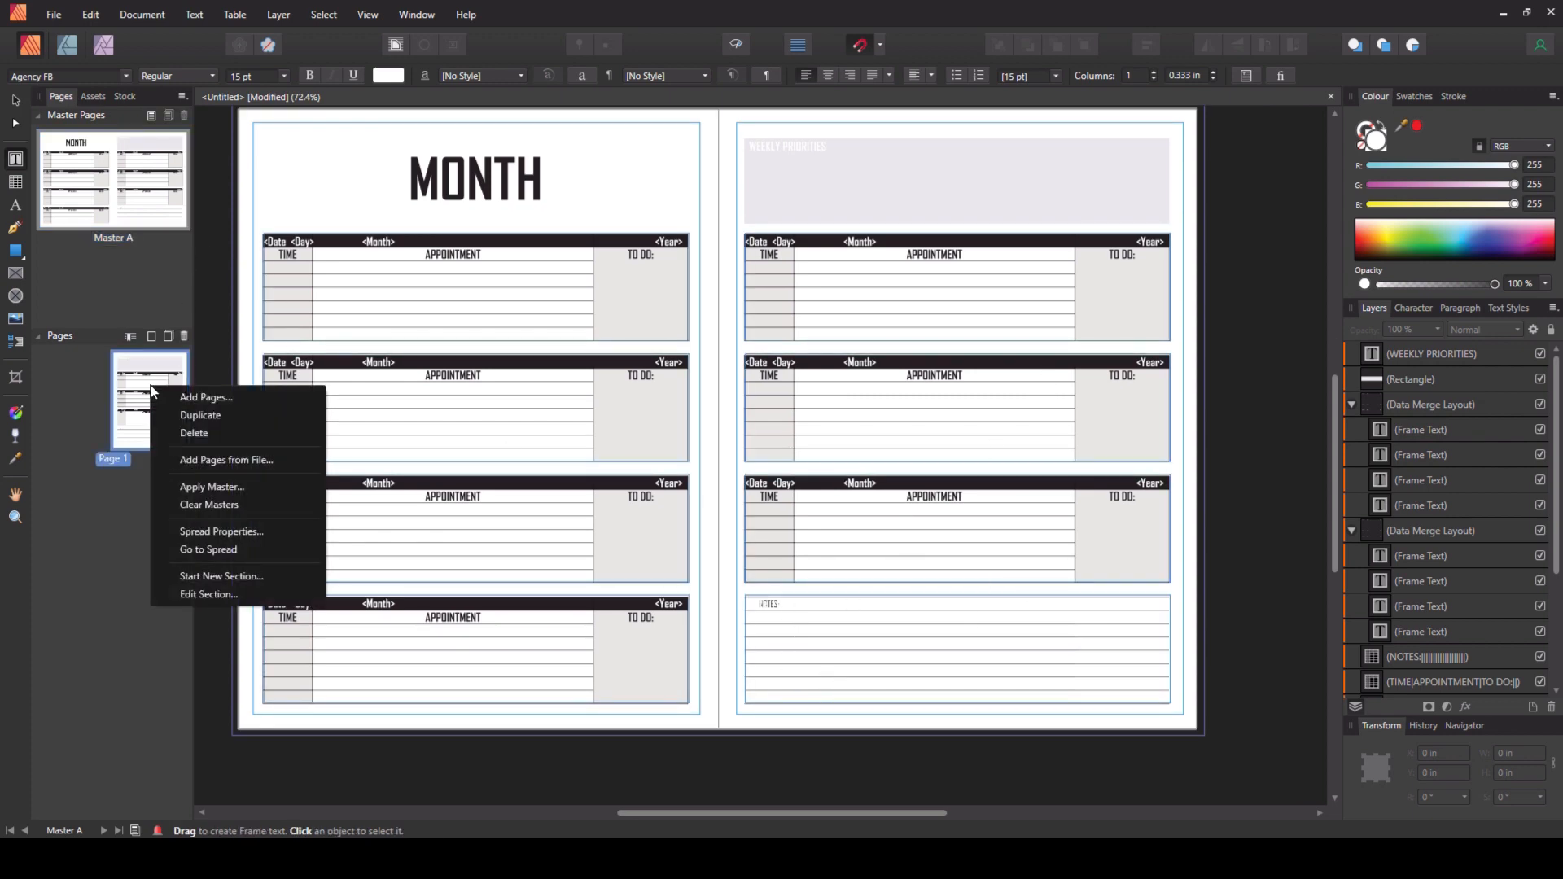
click(211, 505)
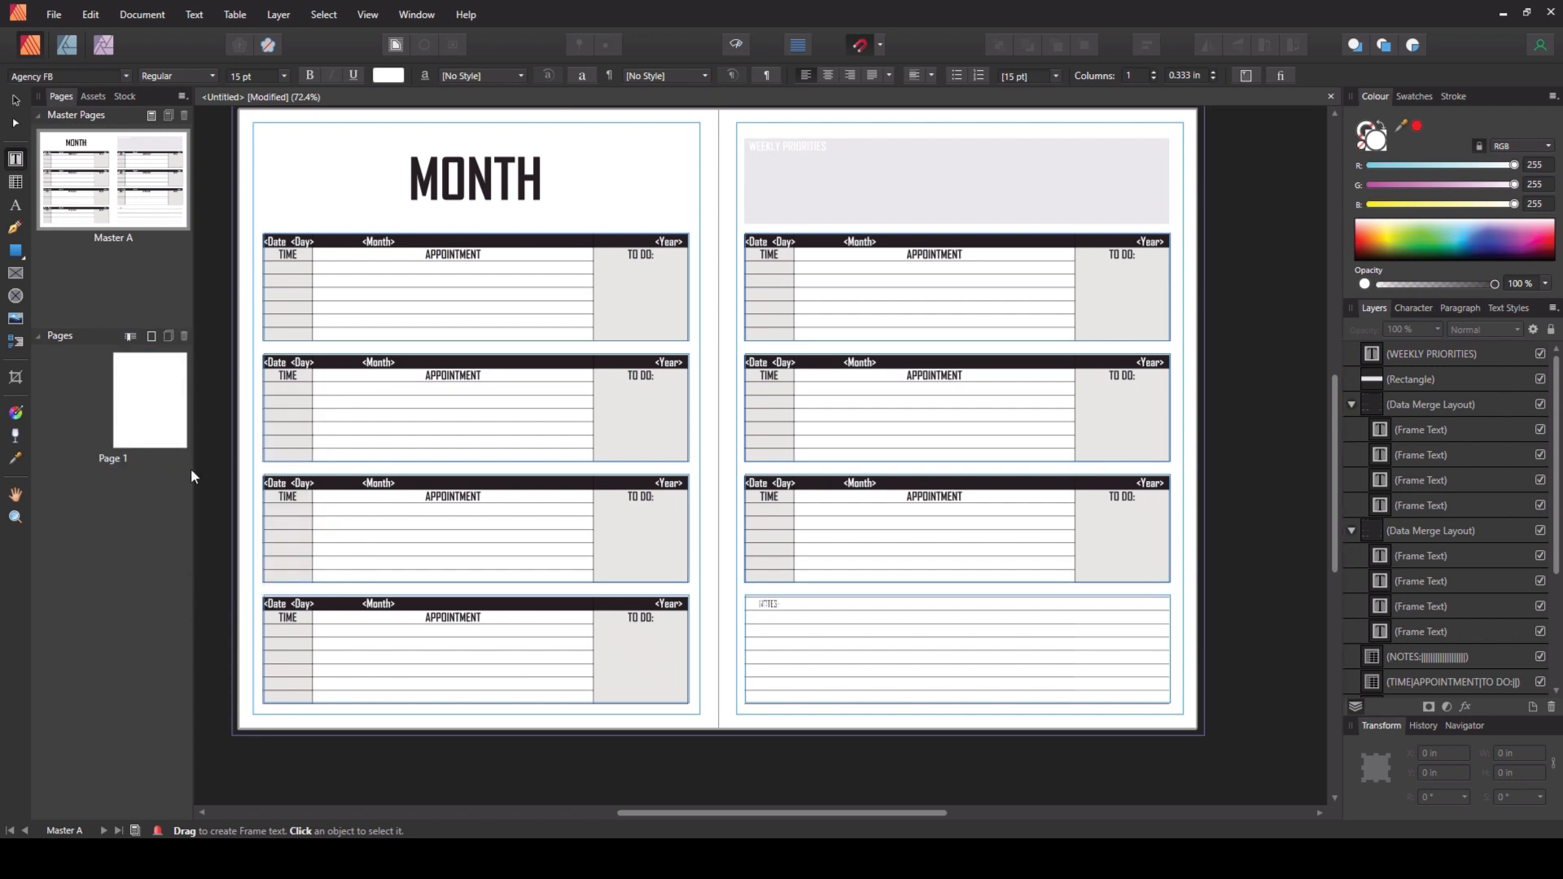
- Add two pages after page 1 with no master page
right_click(114, 492)
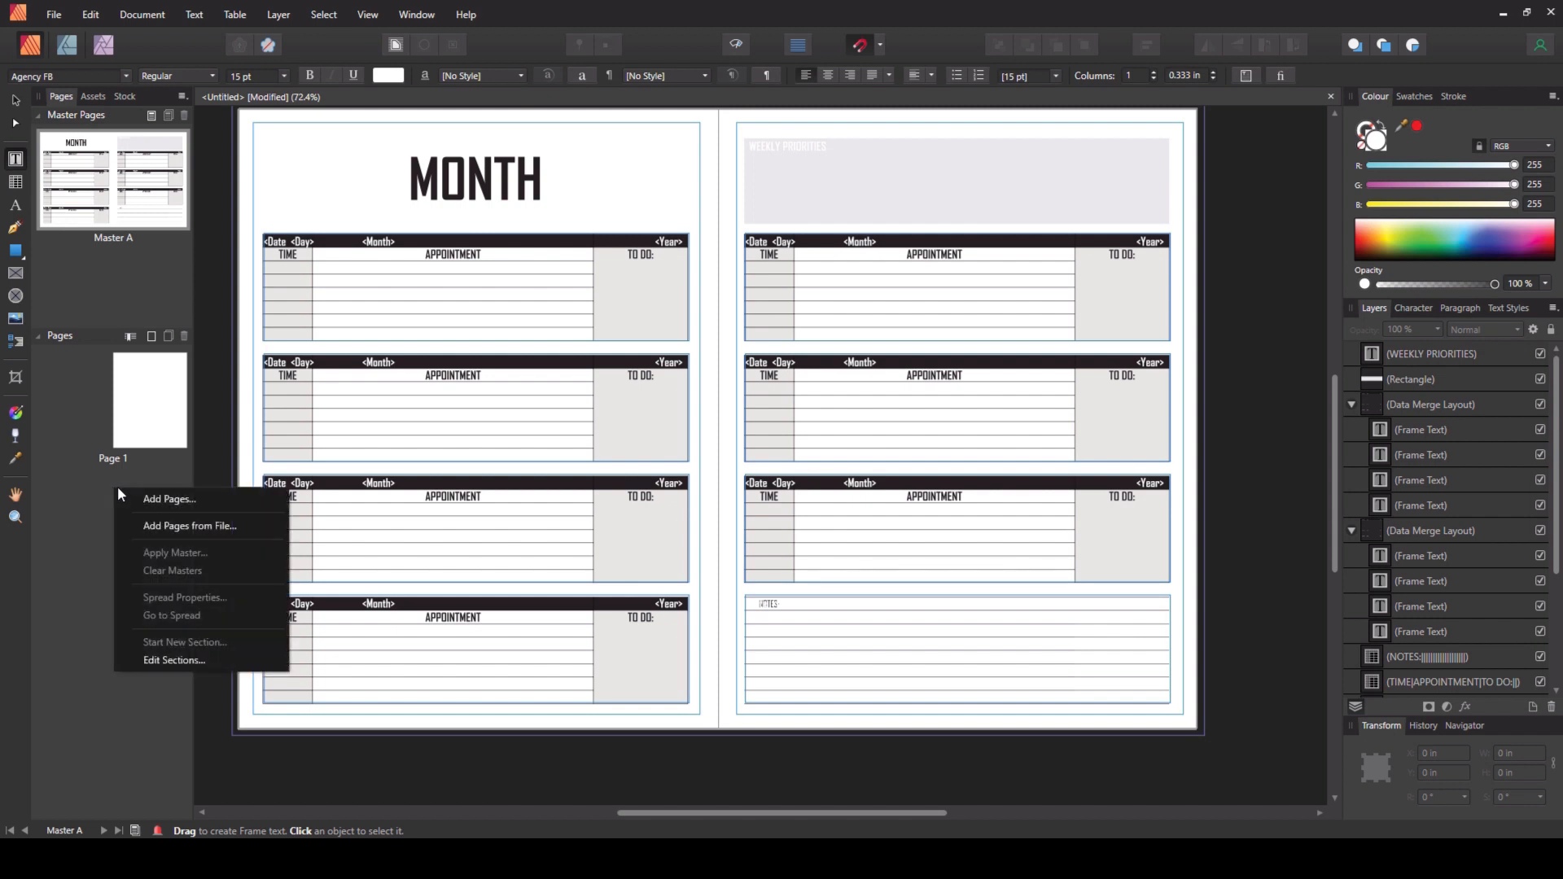
click(164, 500)
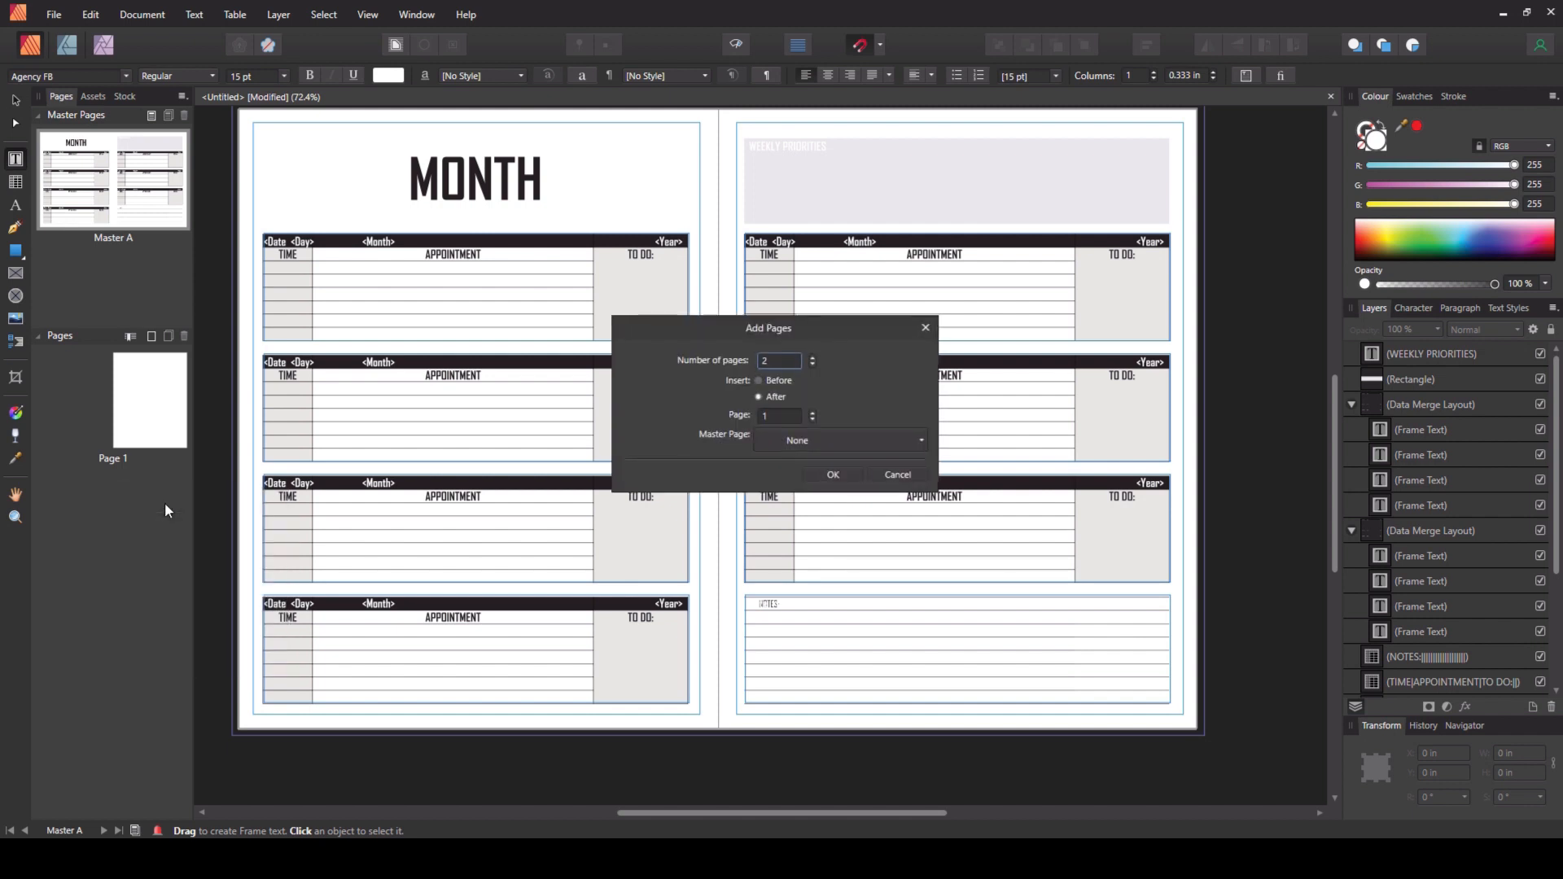
click(825, 470)
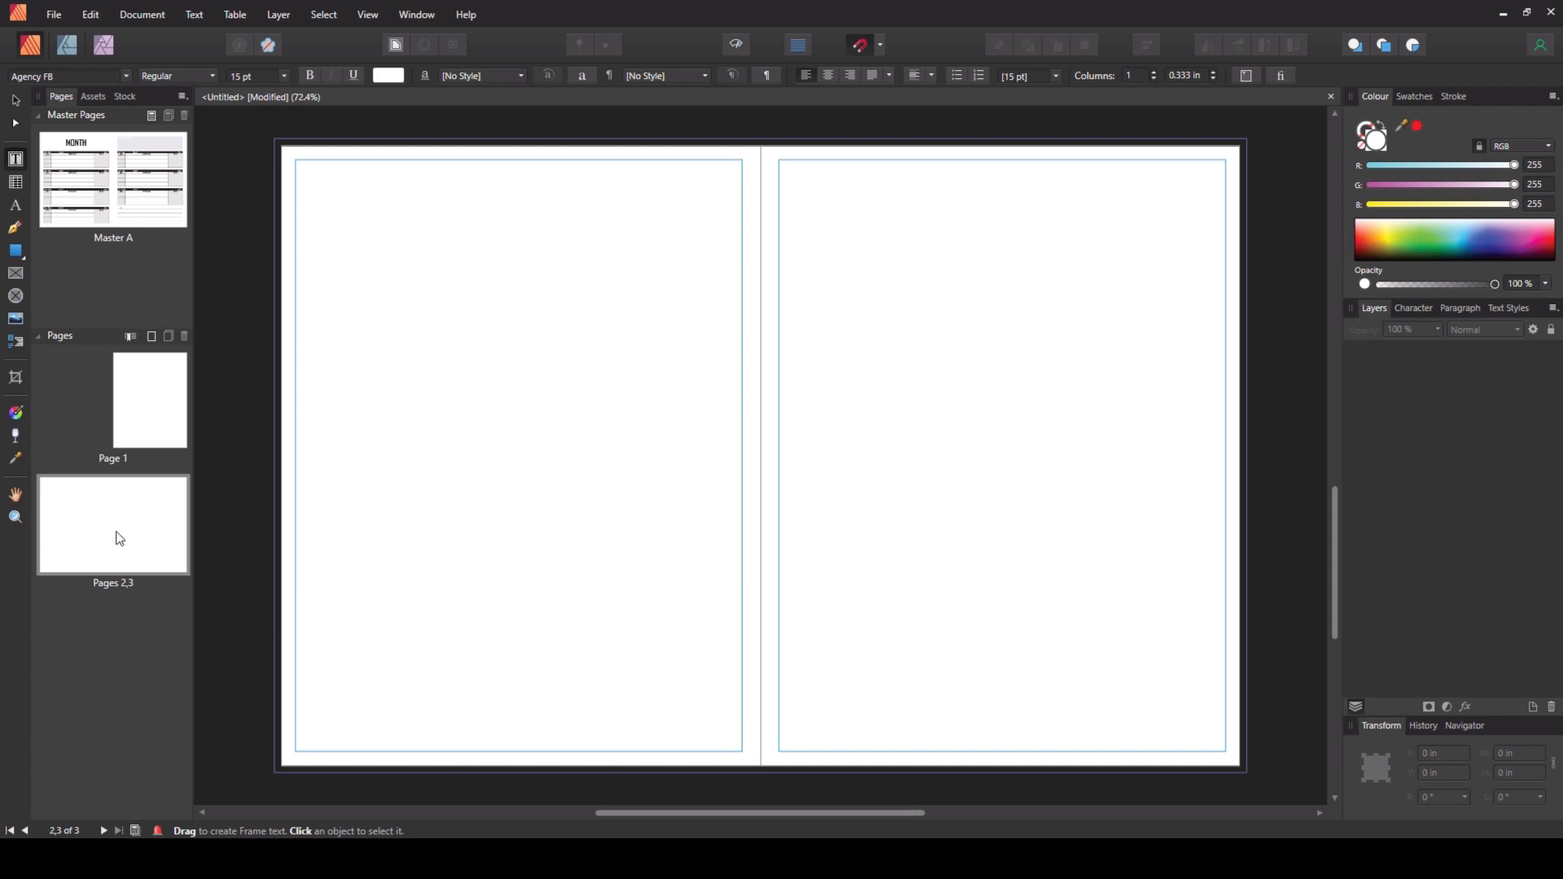
- Apply Master A to the new pages 2–3
right_click(118, 529)
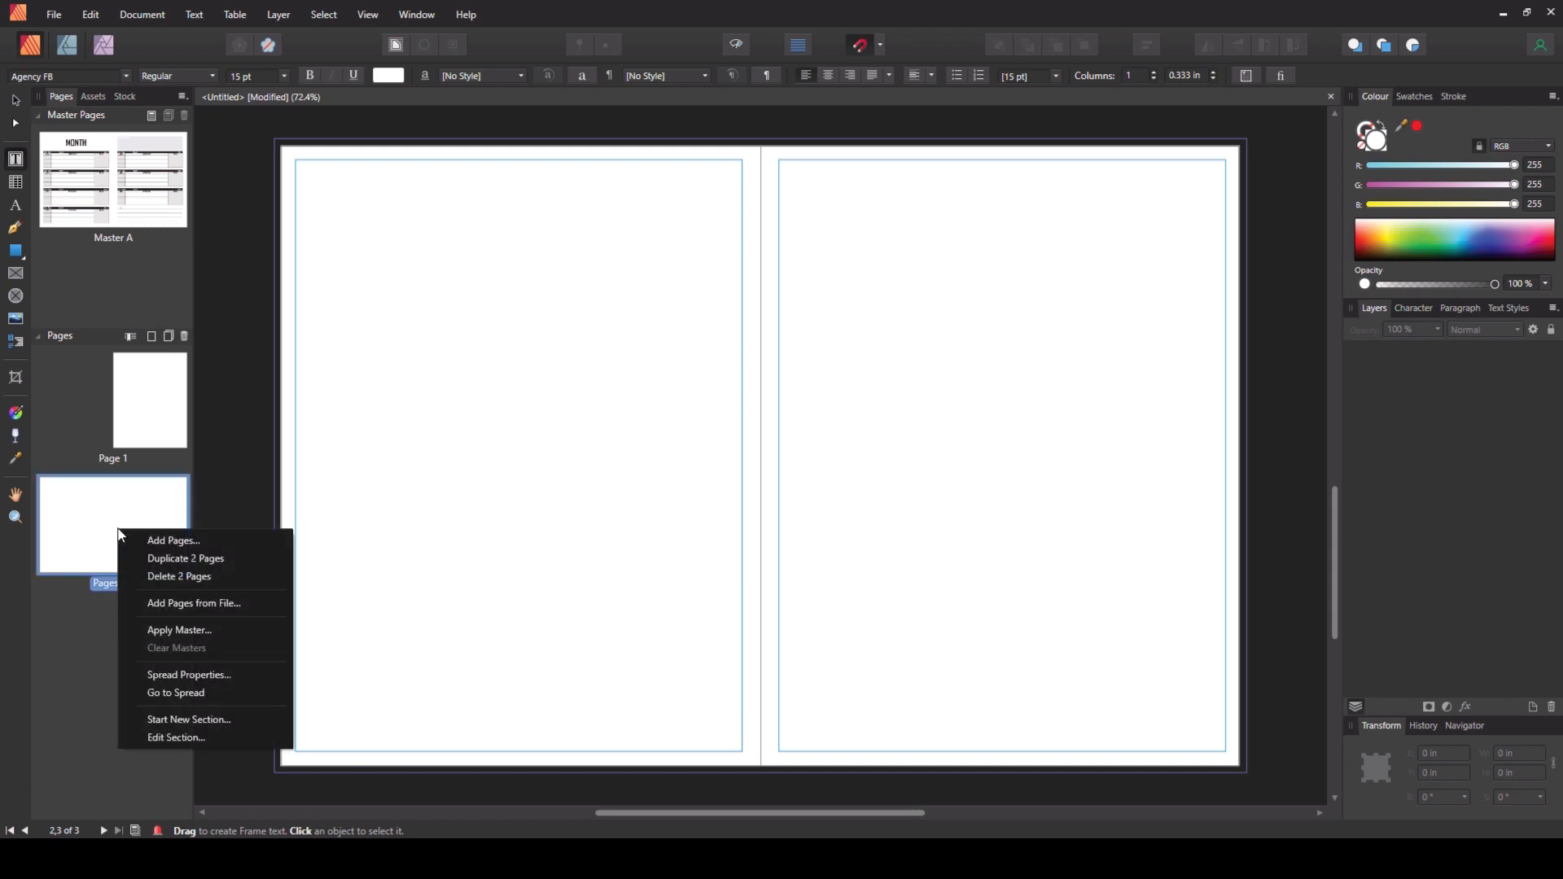
click(216, 630)
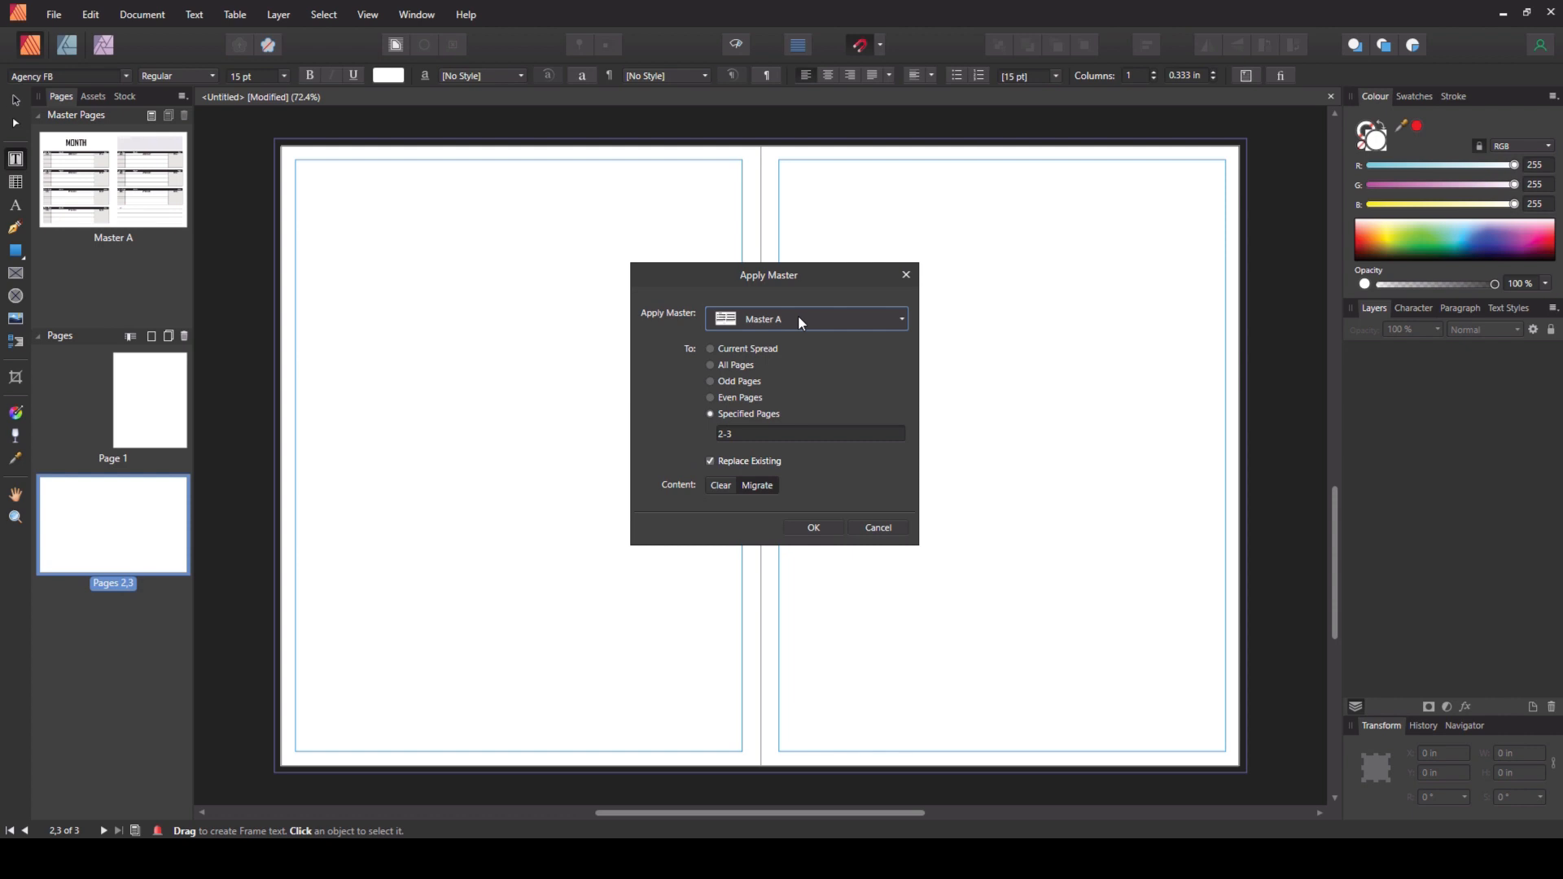
click(814, 527)
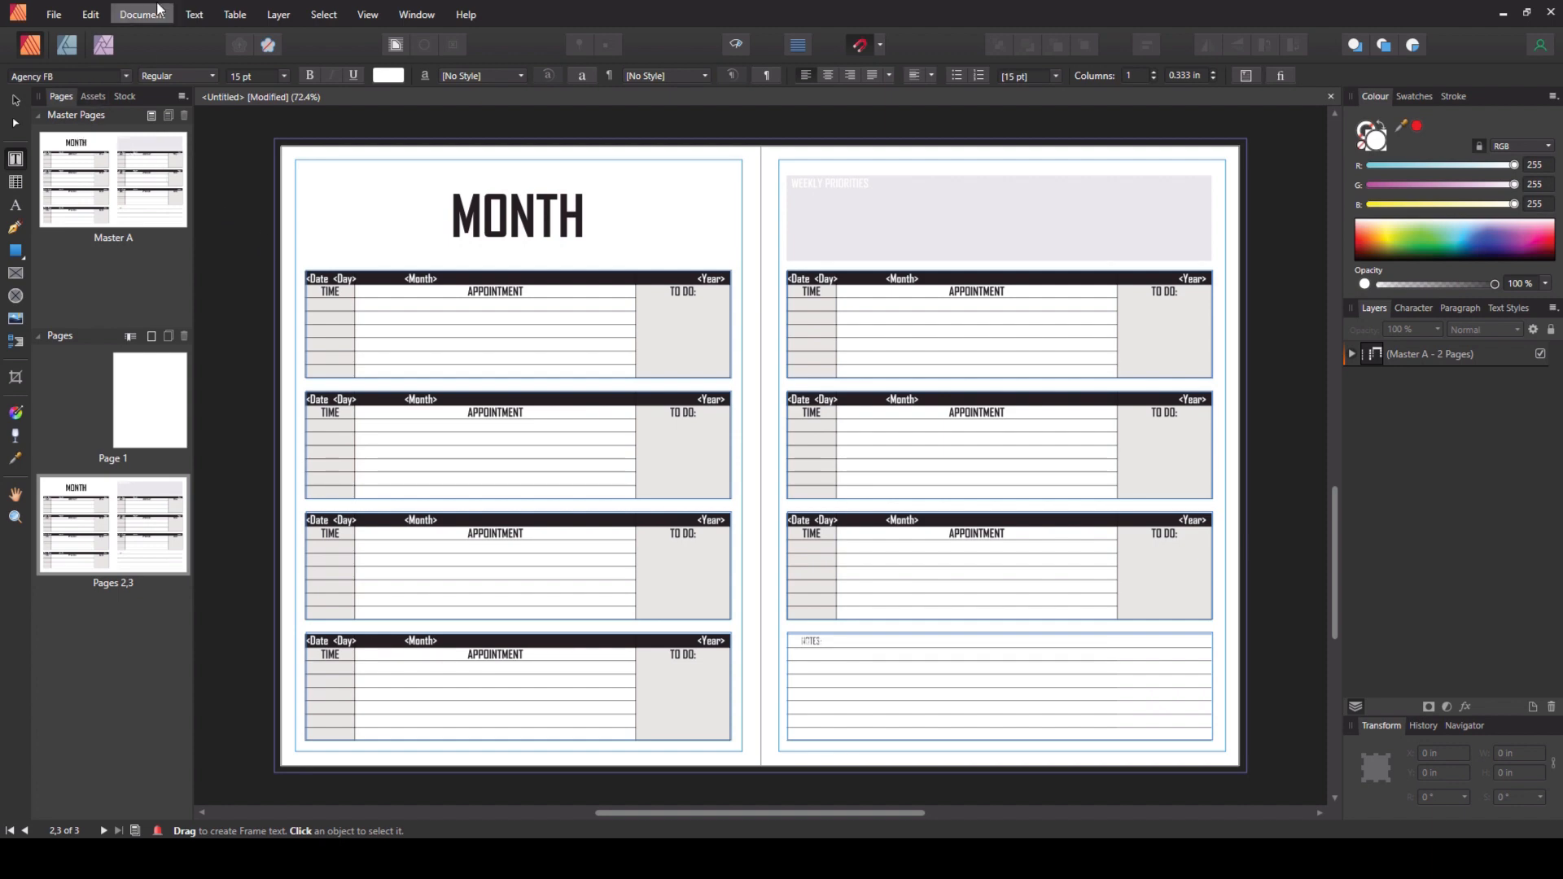
- Set the data merge to repeat the page range from 2 to 3
click(157, 14)
click(200, 237)
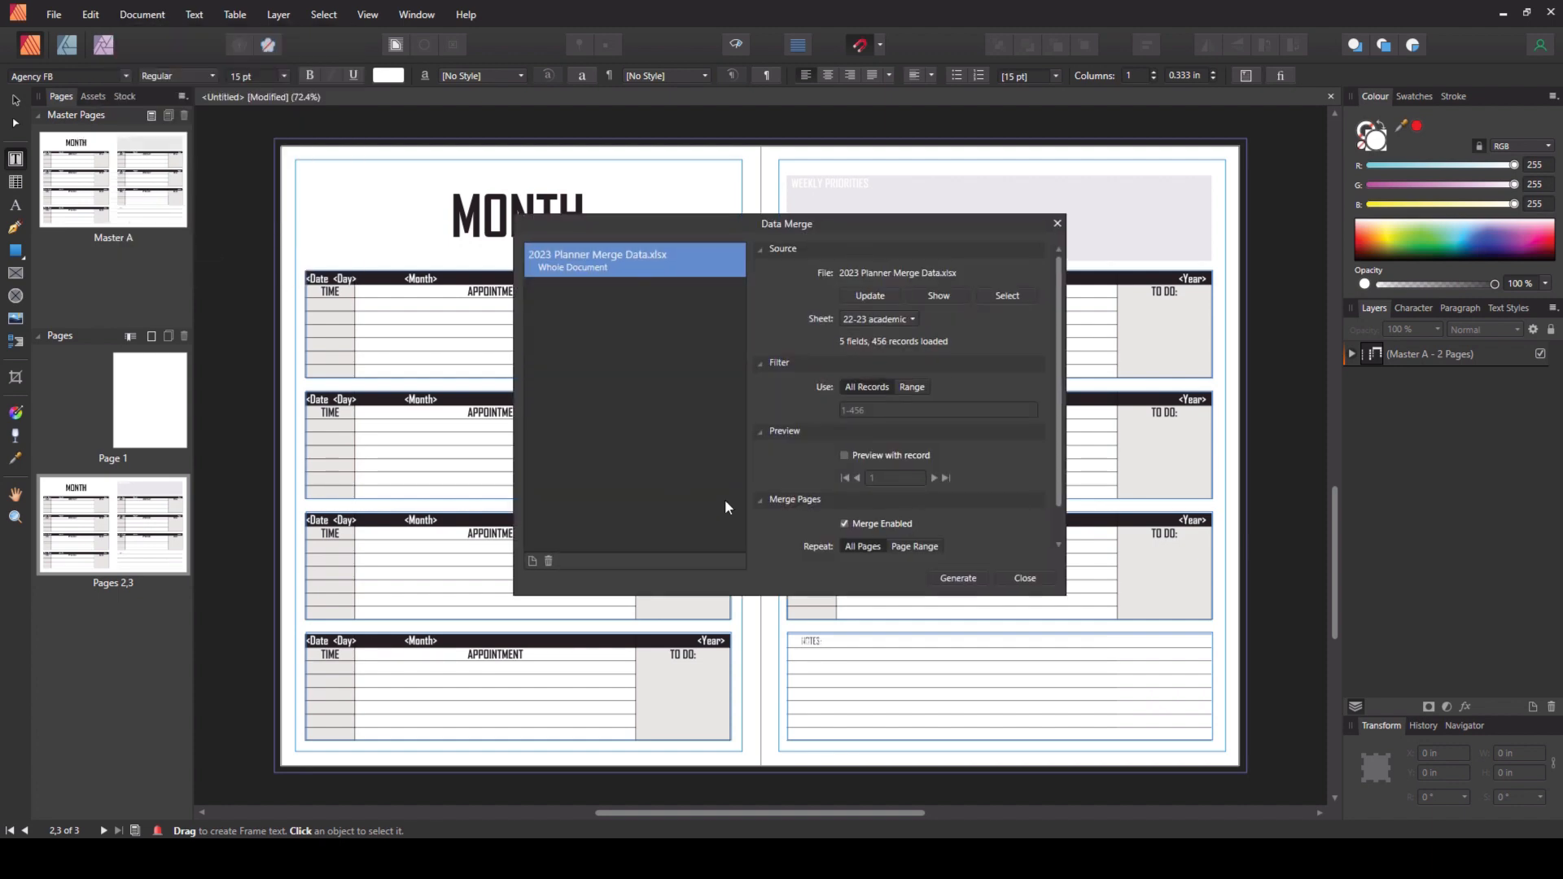
drag(1059, 468, 1055, 547)
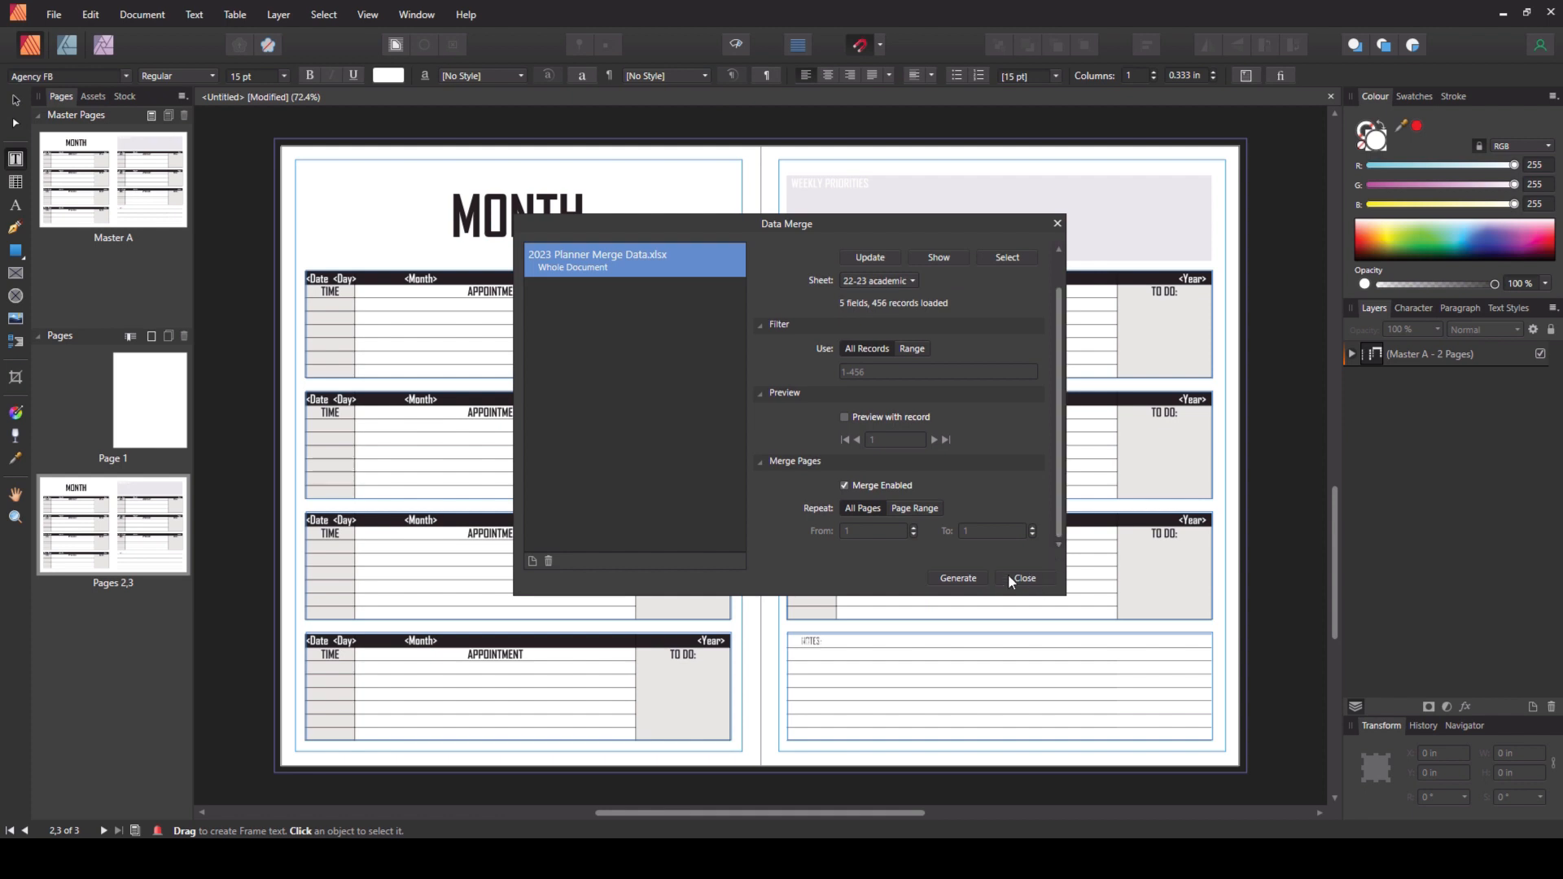
click(913, 510)
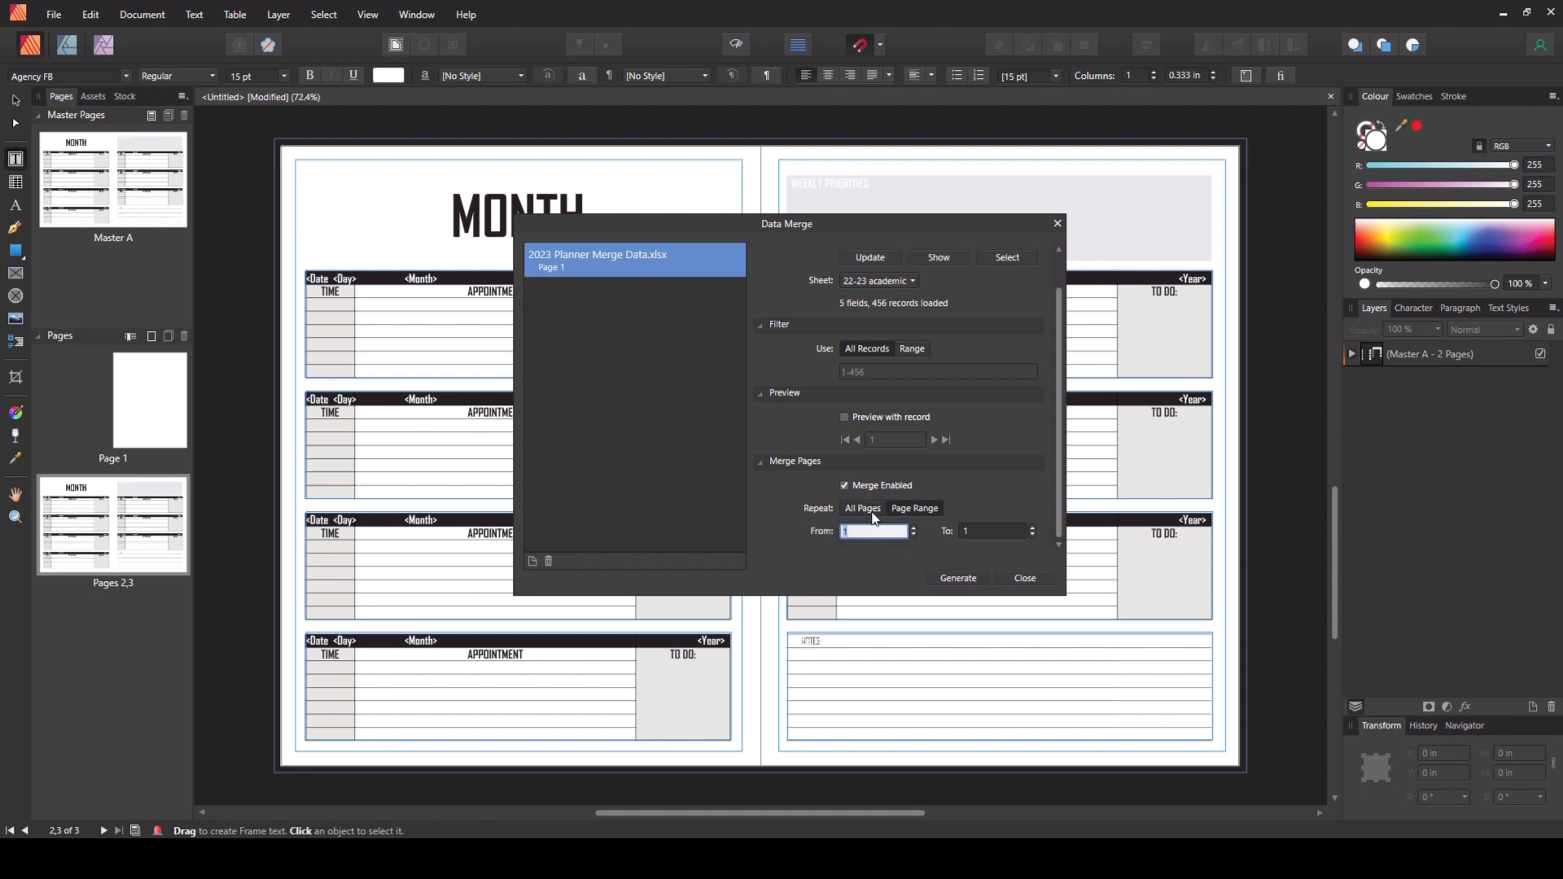
text(2)
click(988, 529)
text(3)
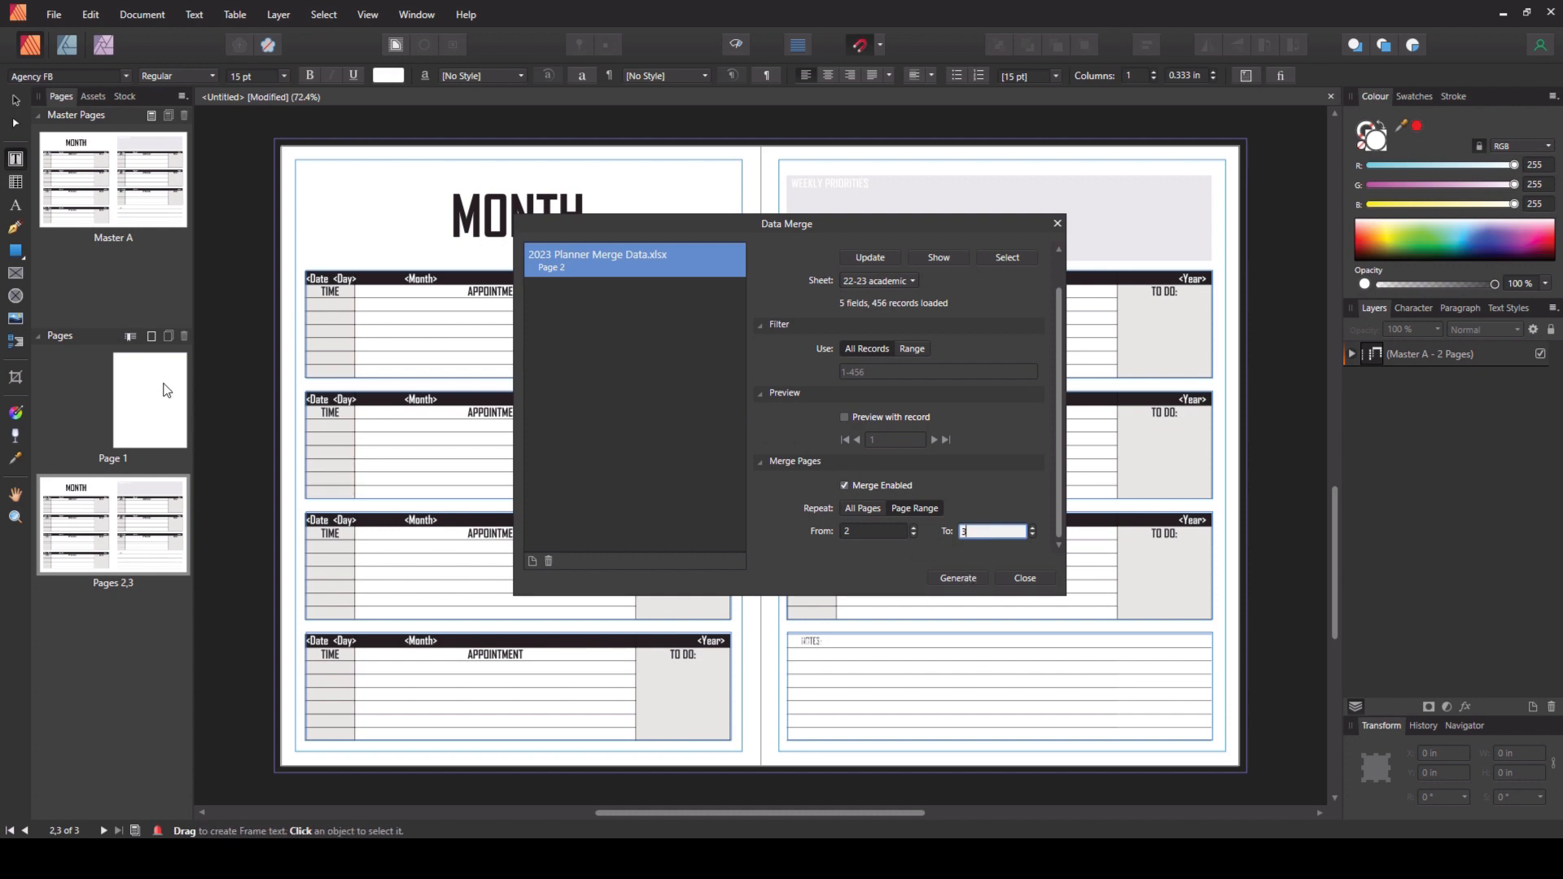
click(951, 580)
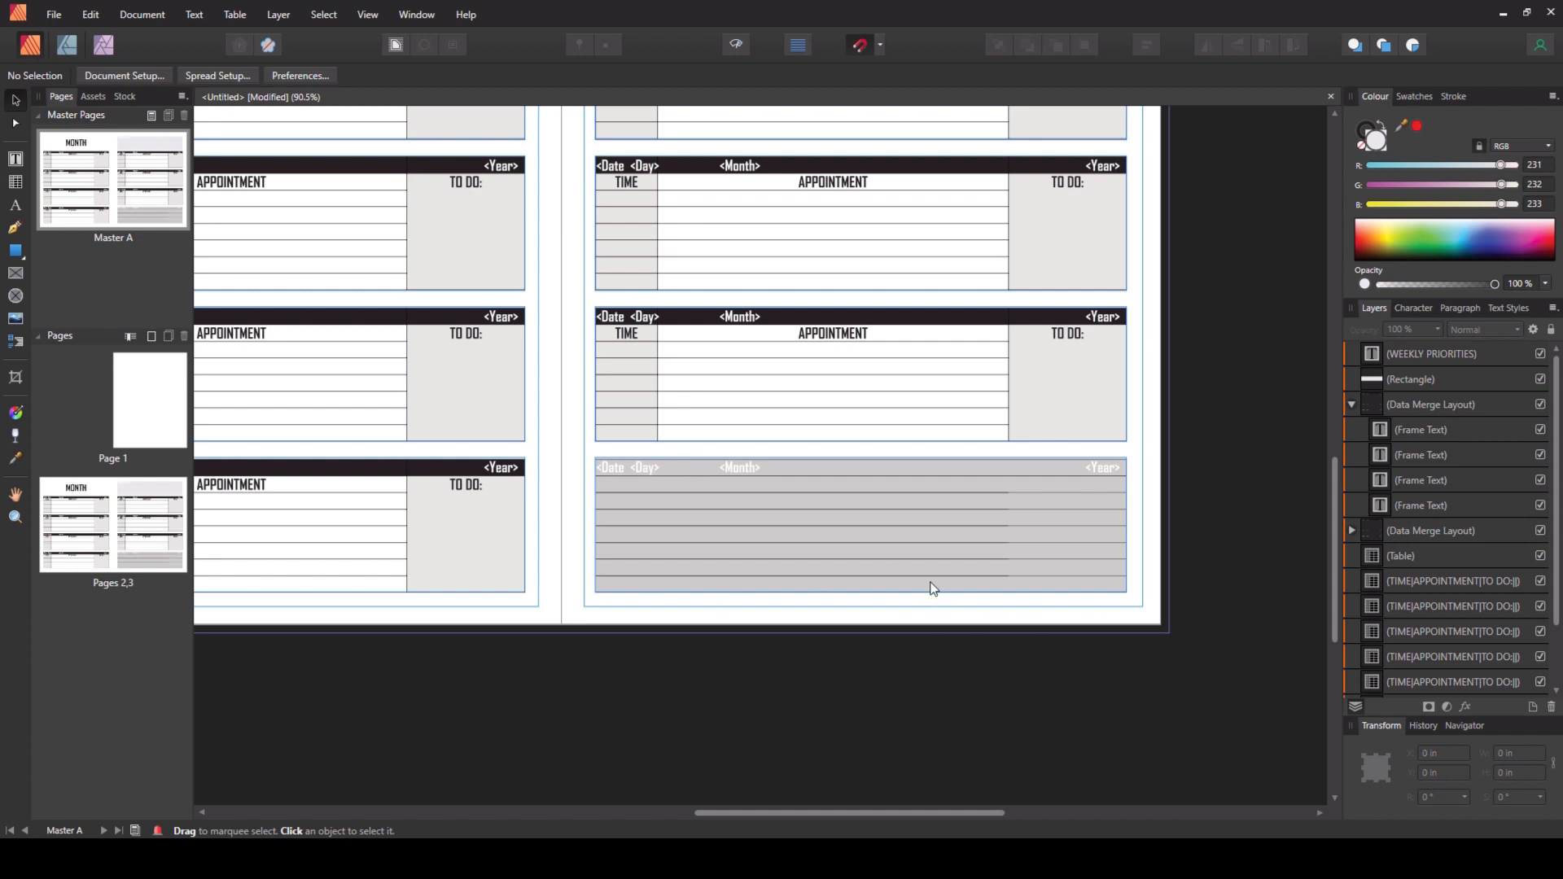
- Generate the merged planner document from the data merge and close the dialog
scroll(935, 560, down, 1)
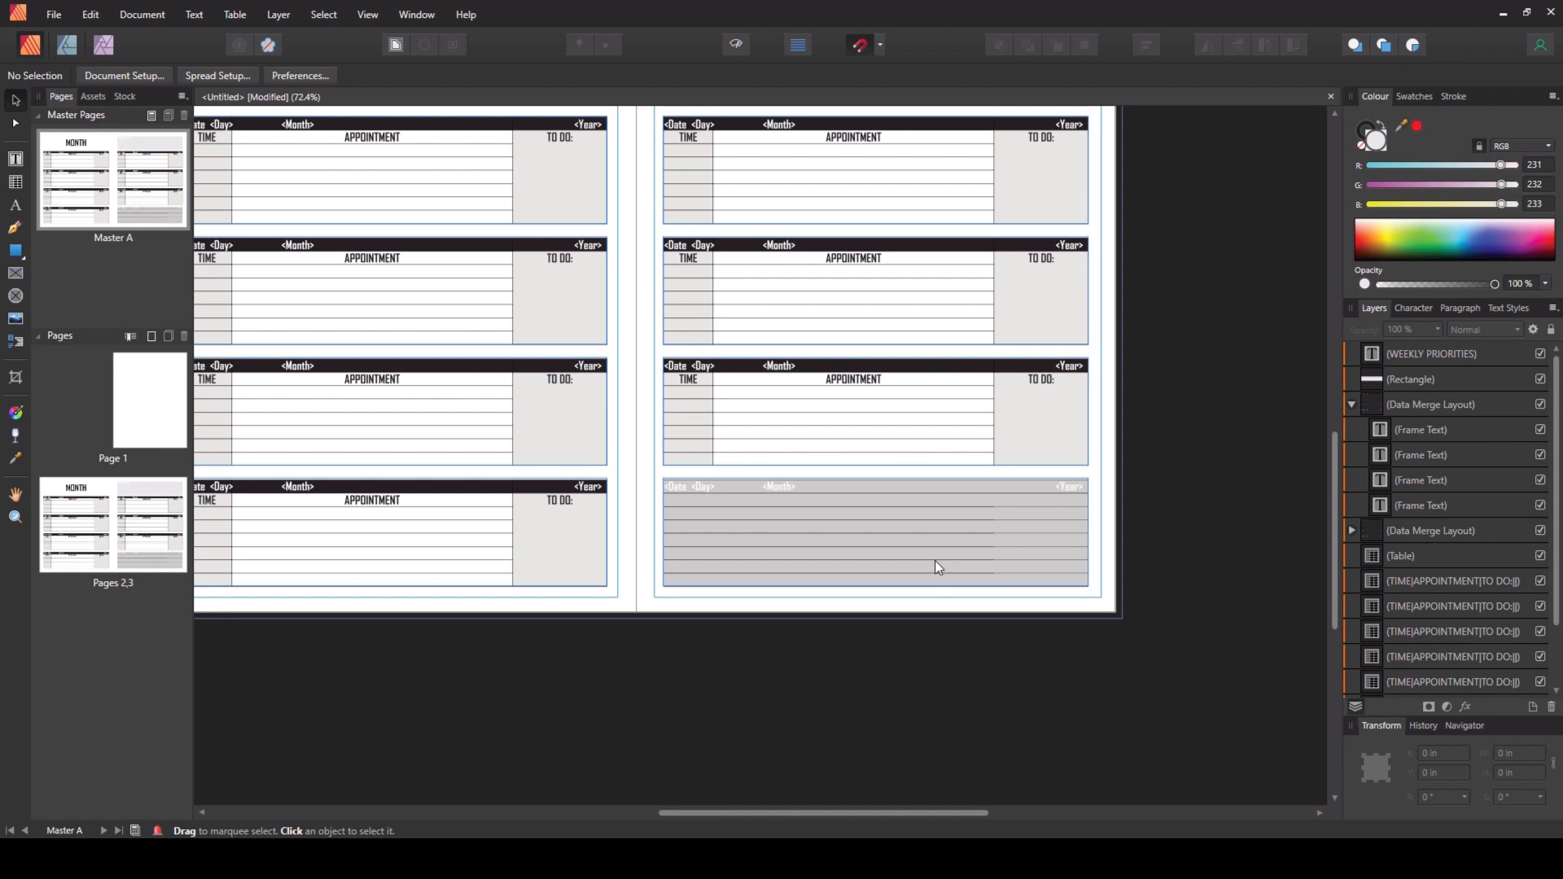
scroll(935, 560, down, 2)
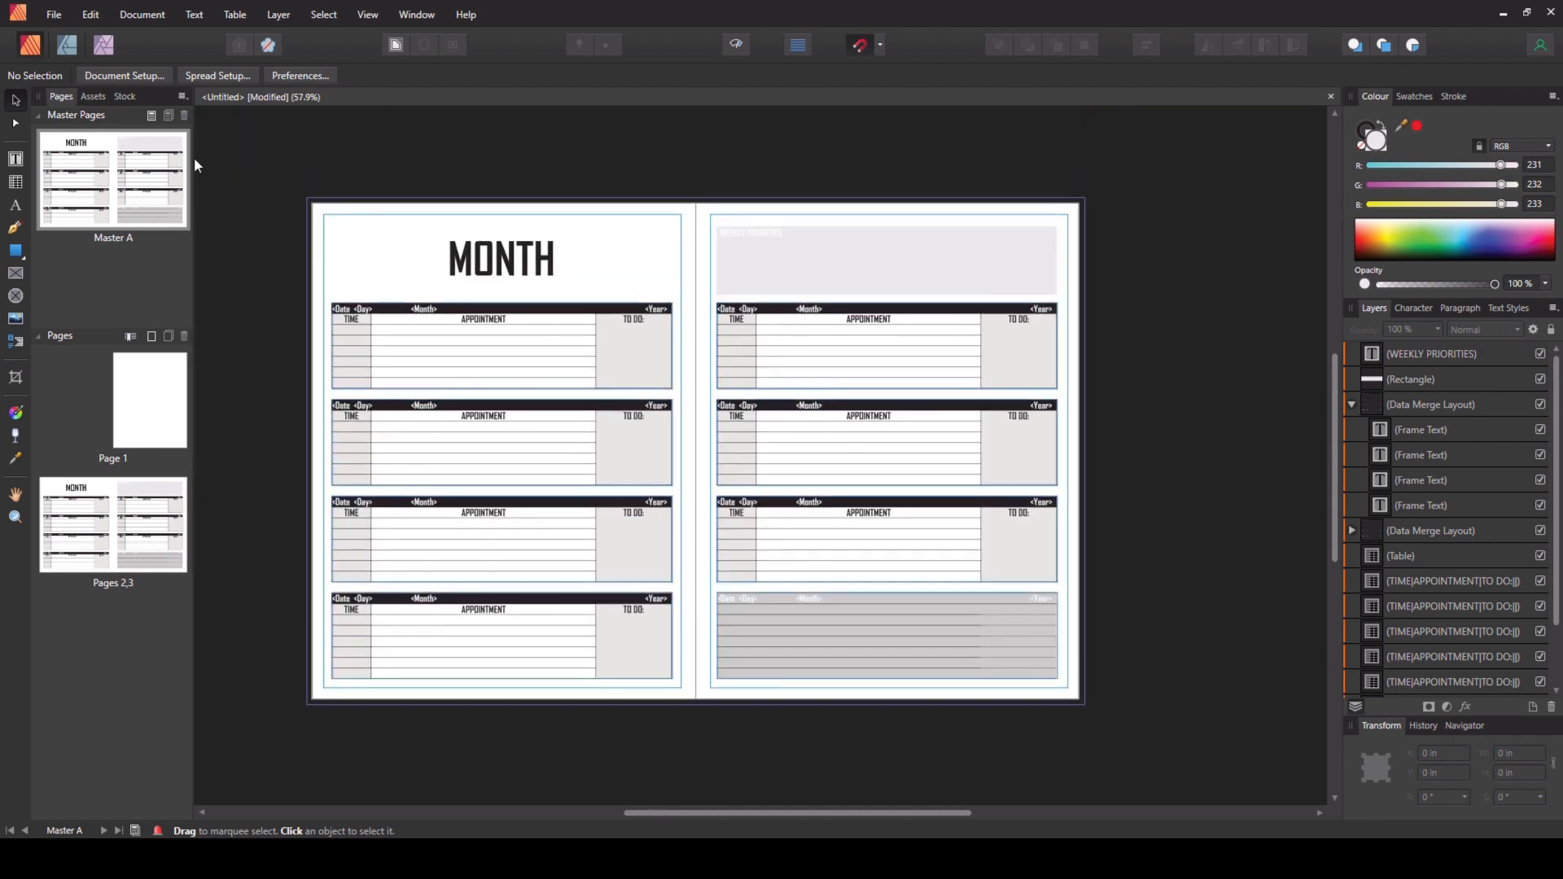
click(141, 15)
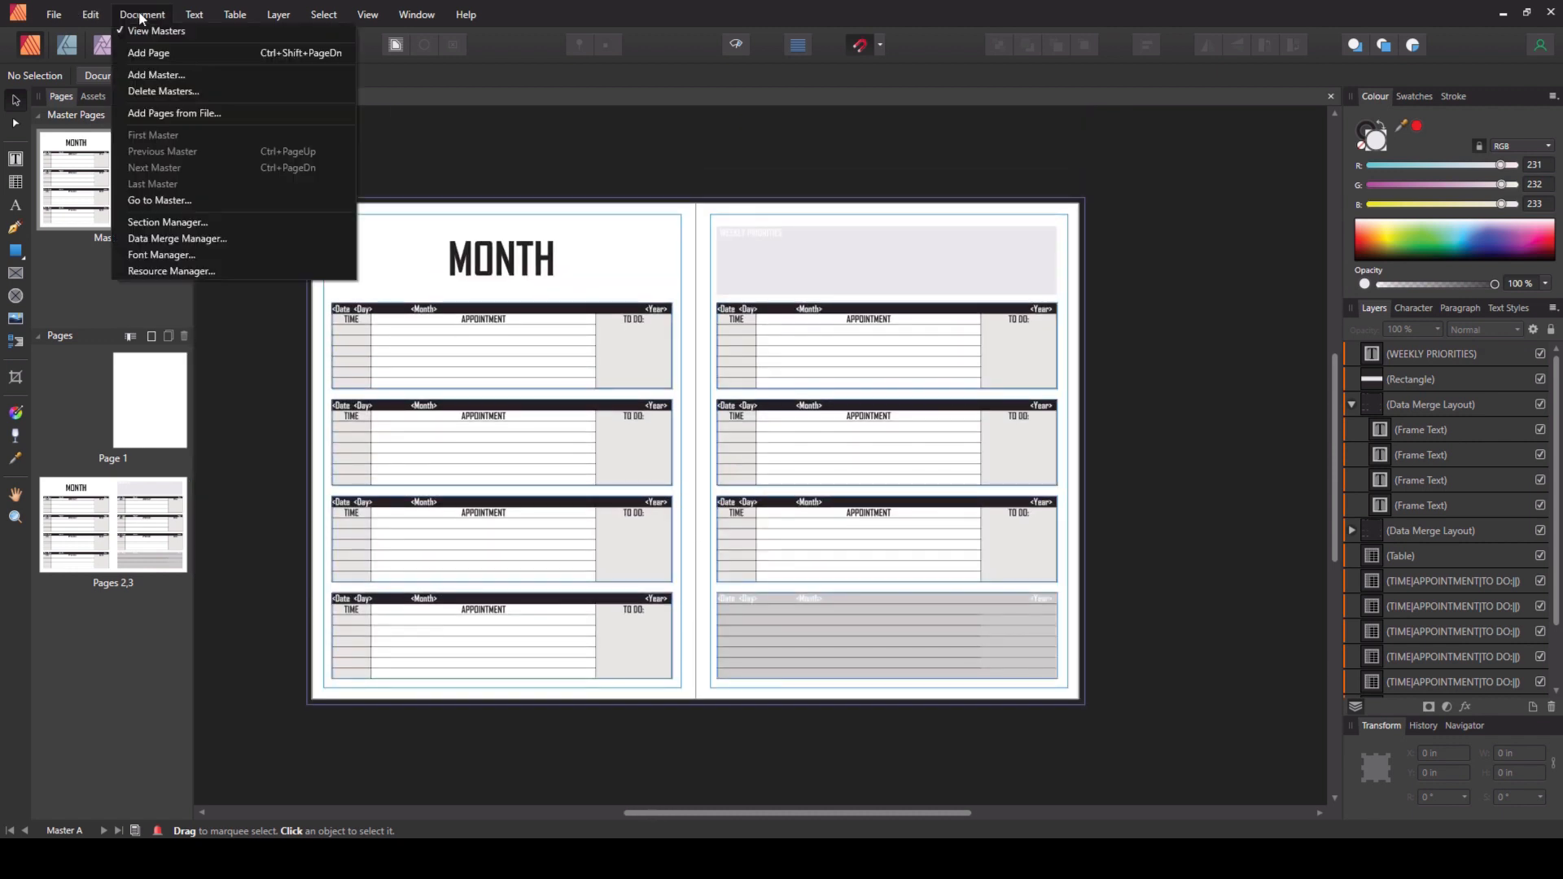
click(212, 239)
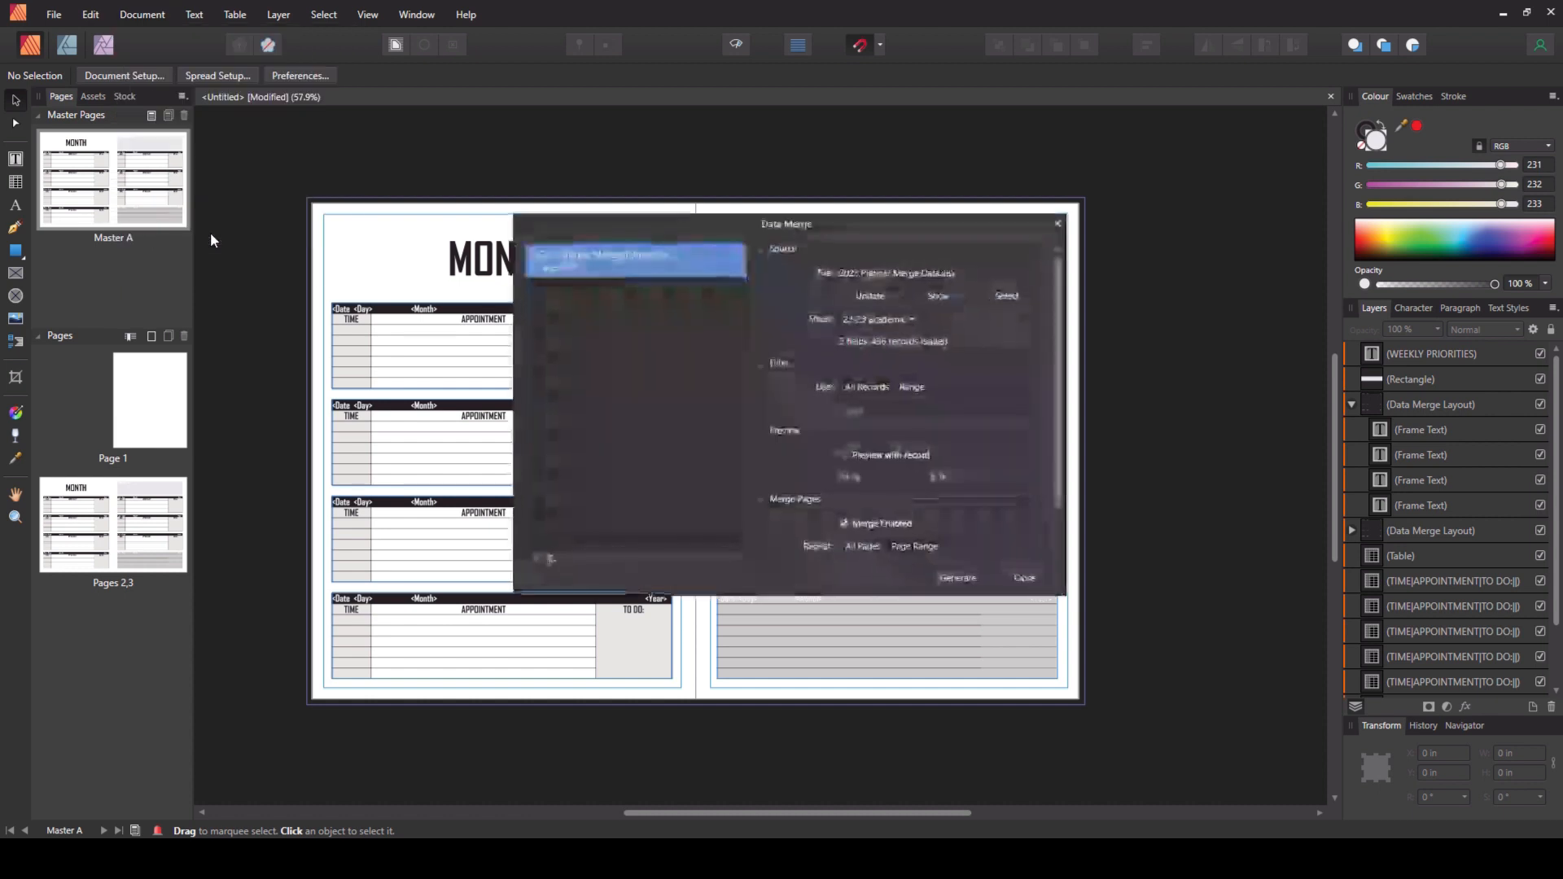
click(959, 580)
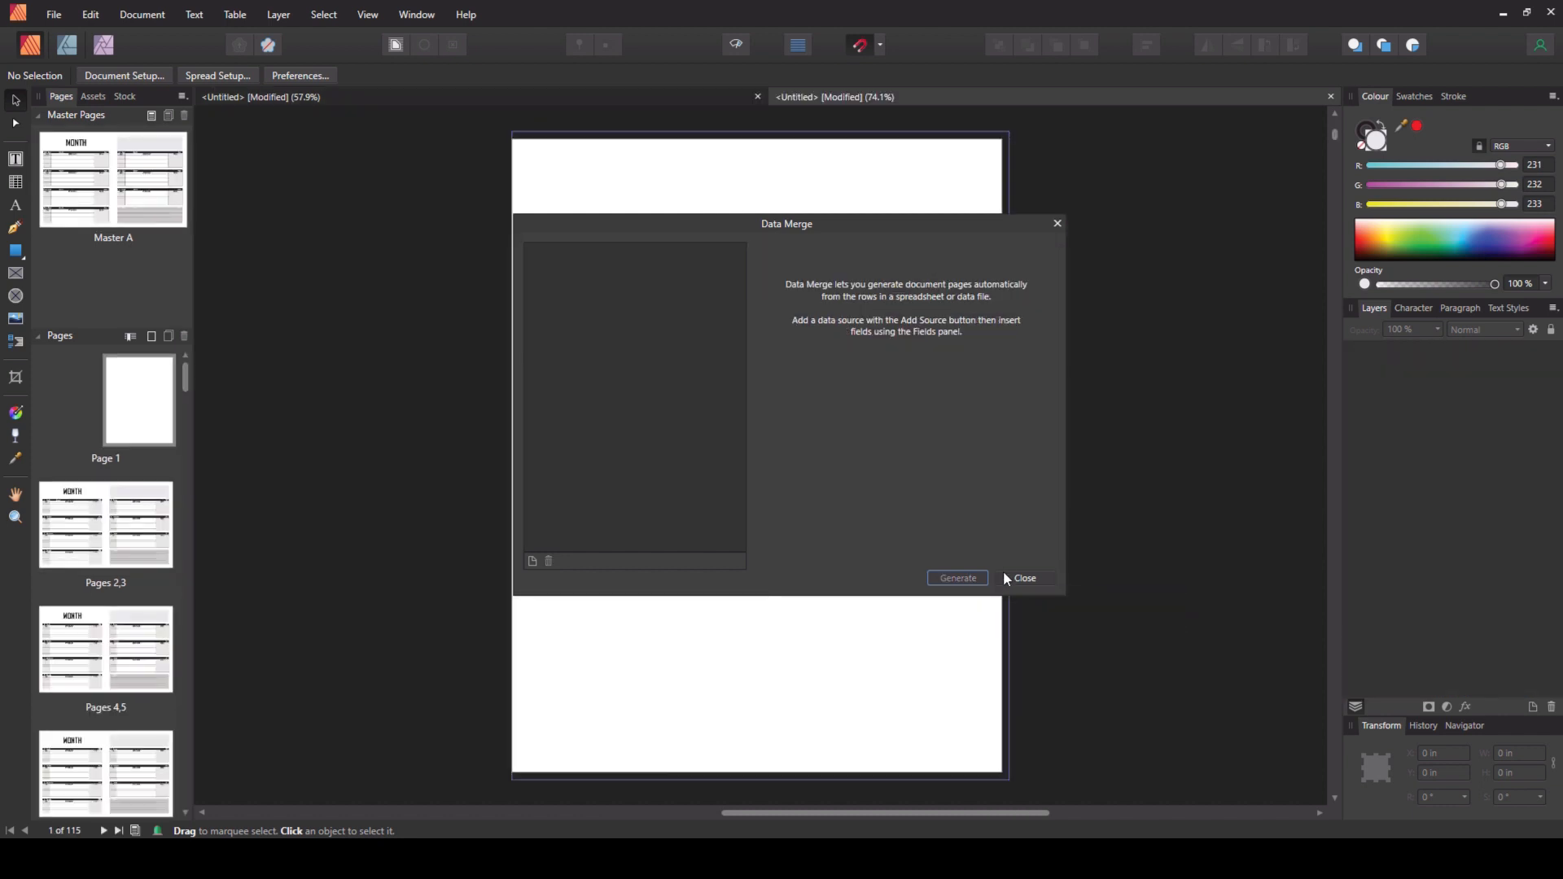
click(1008, 578)
- Browse through the generated spreads of the merged document
double_click(166, 542)
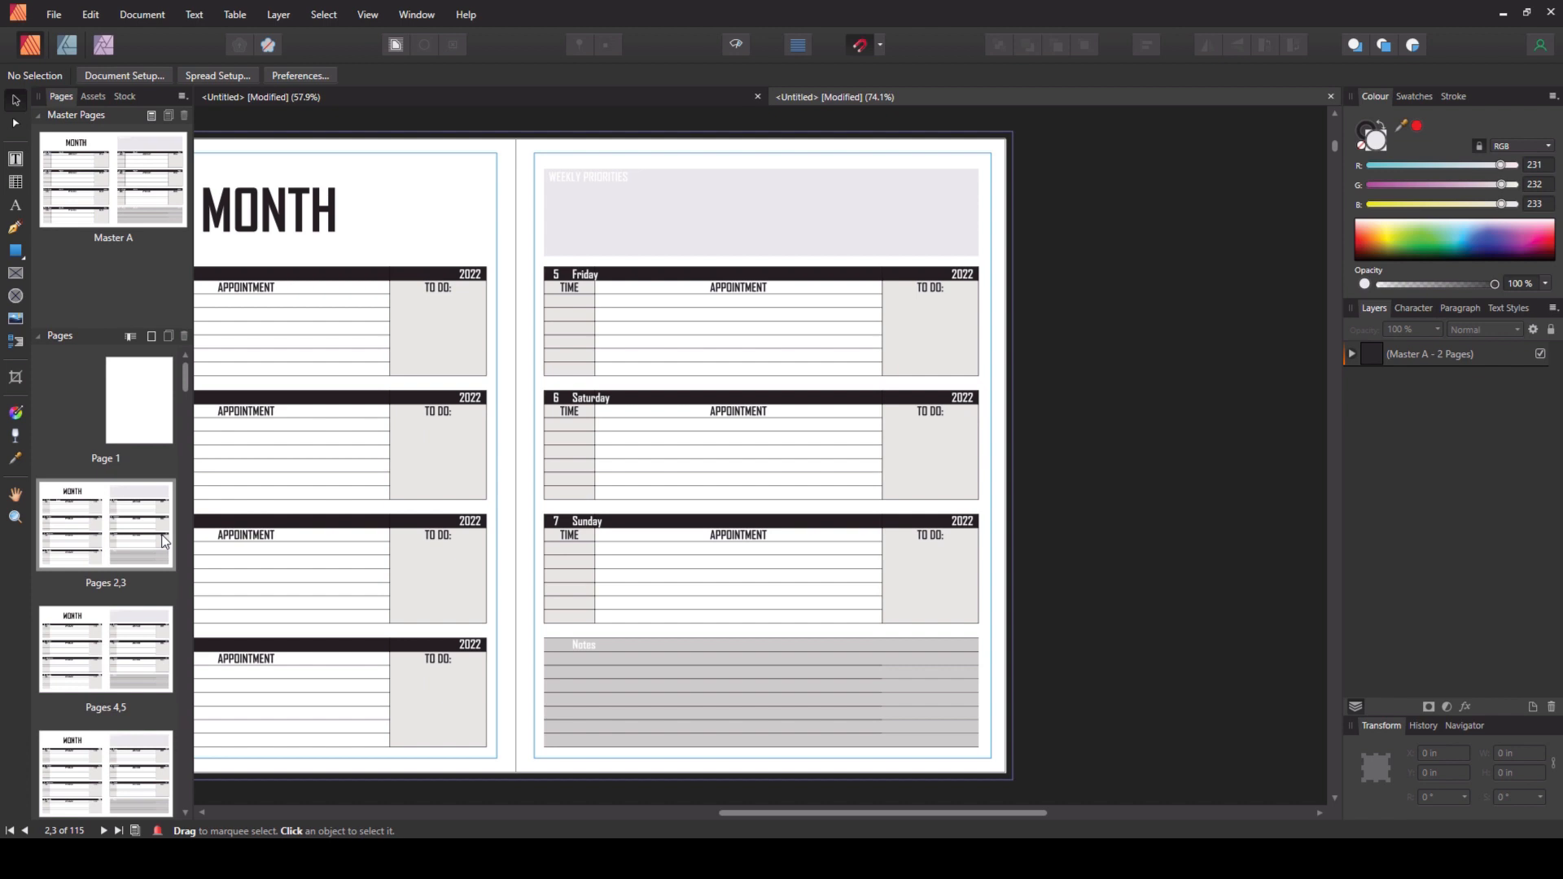
drag(846, 813, 733, 817)
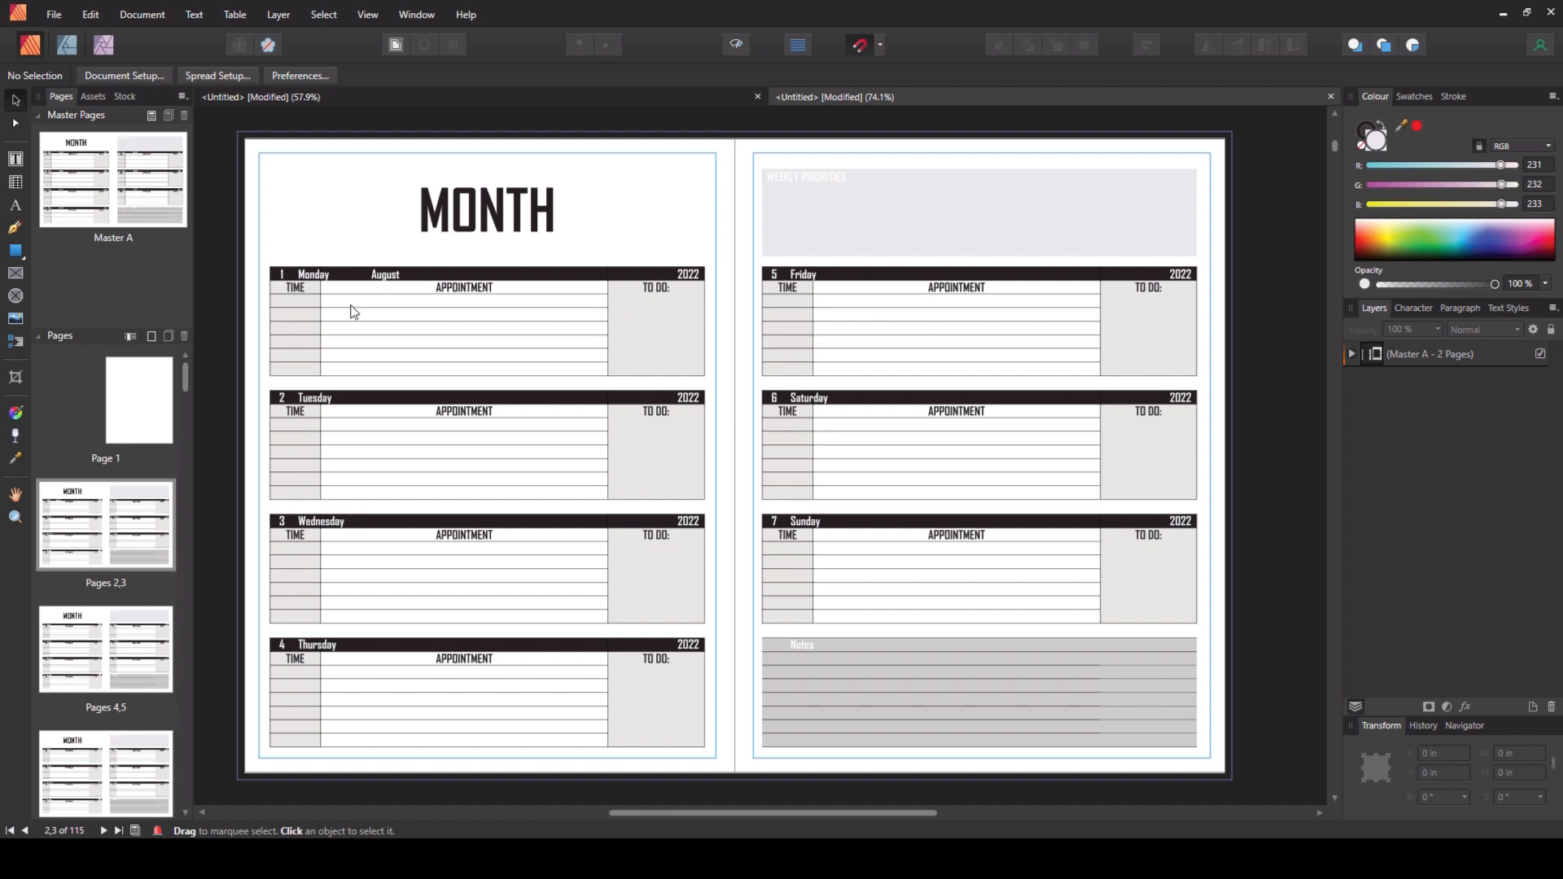
drag(185, 387, 183, 418)
click(149, 543)
drag(812, 812, 721, 815)
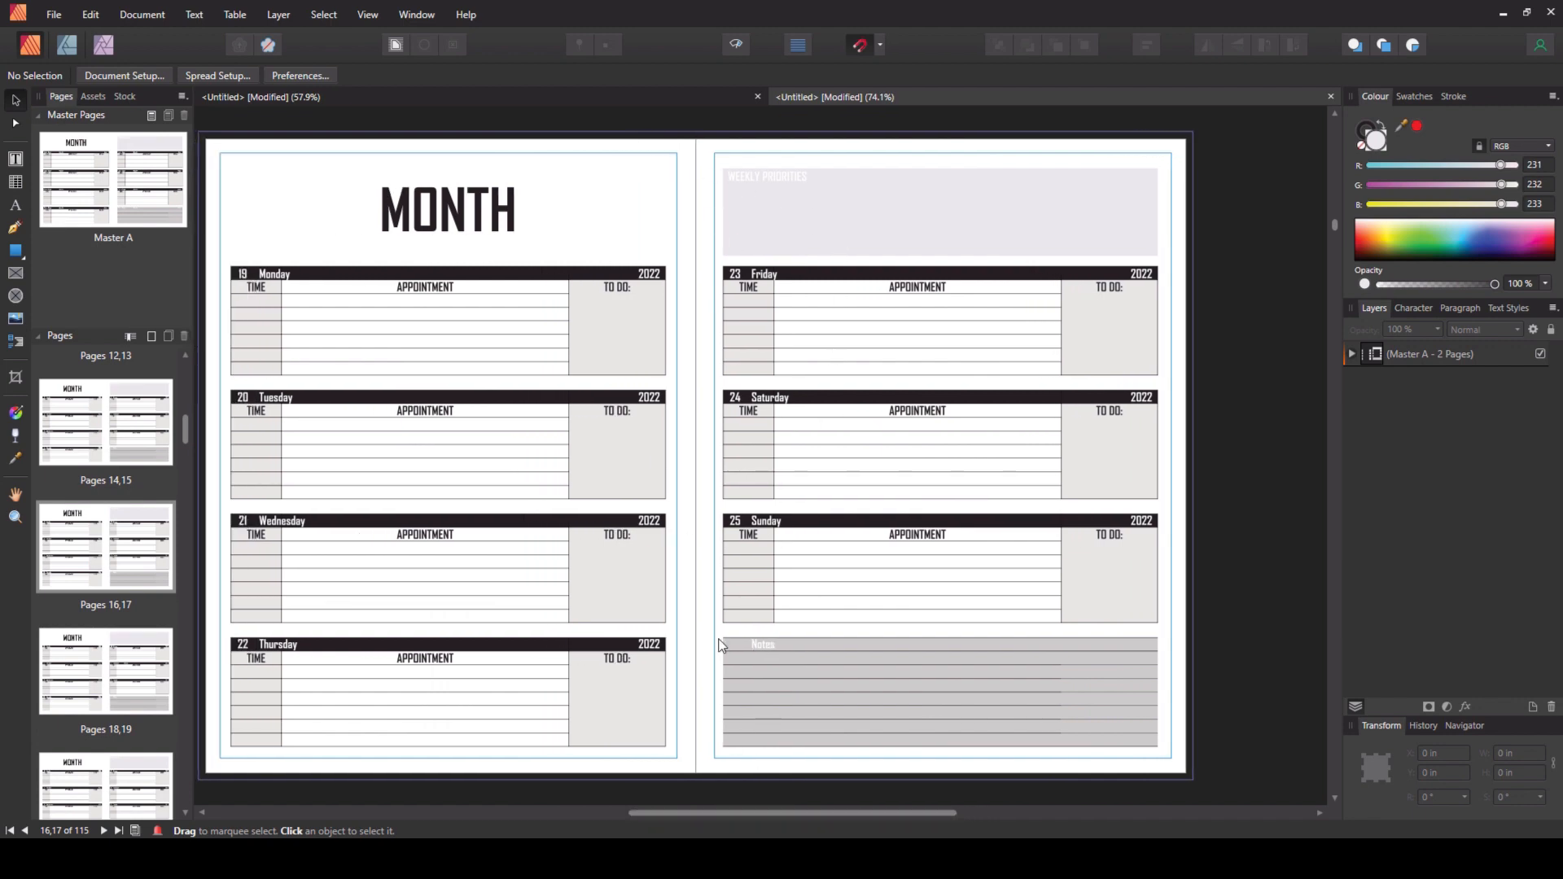
click(104, 831)
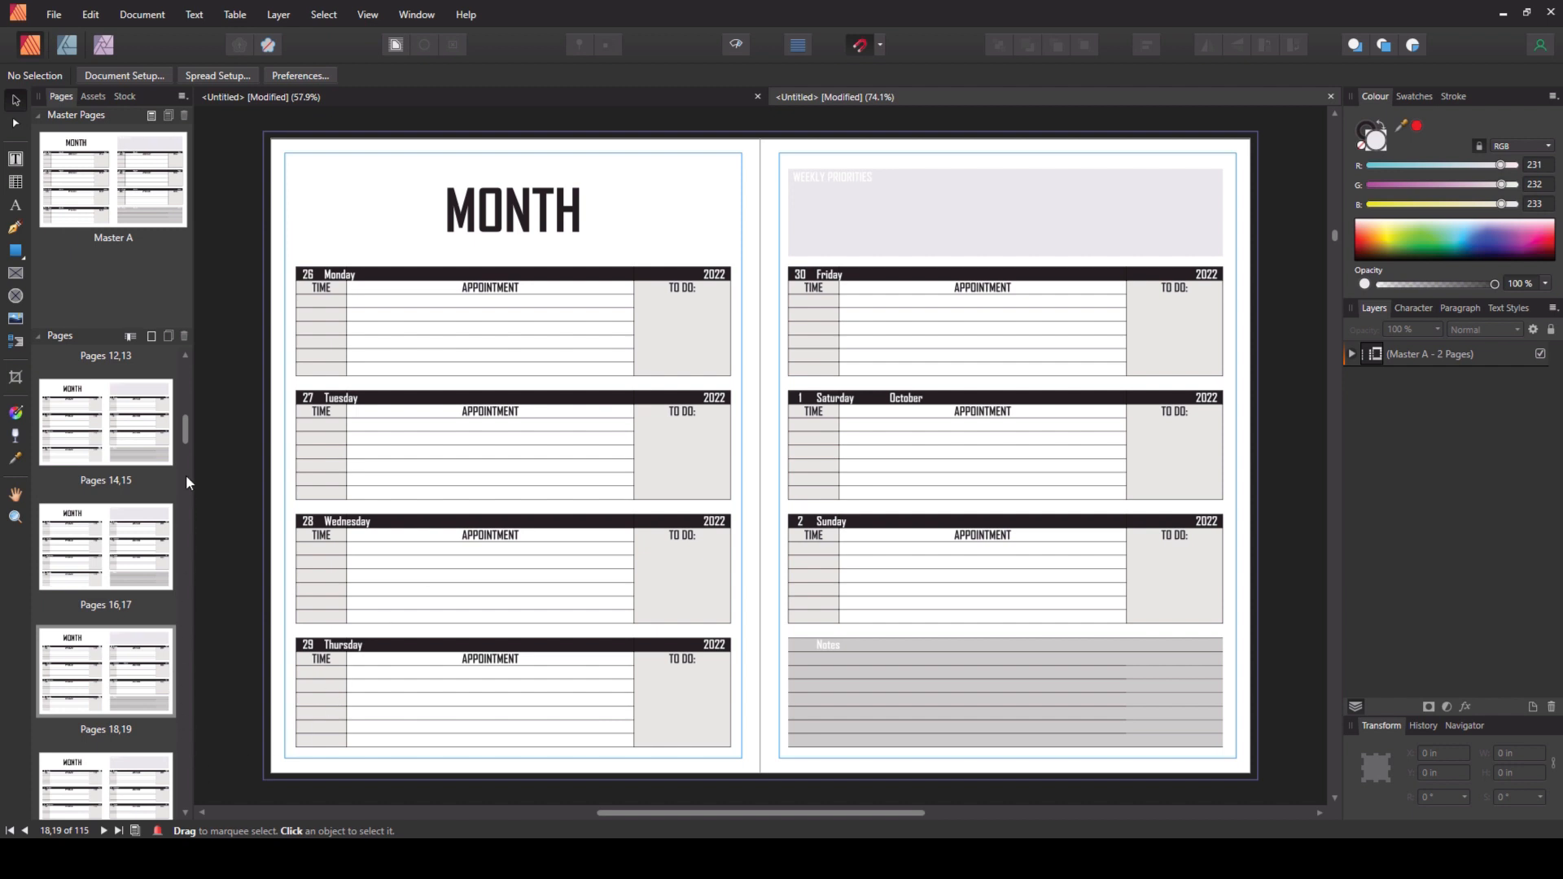
scroll(187, 444, up, 10)
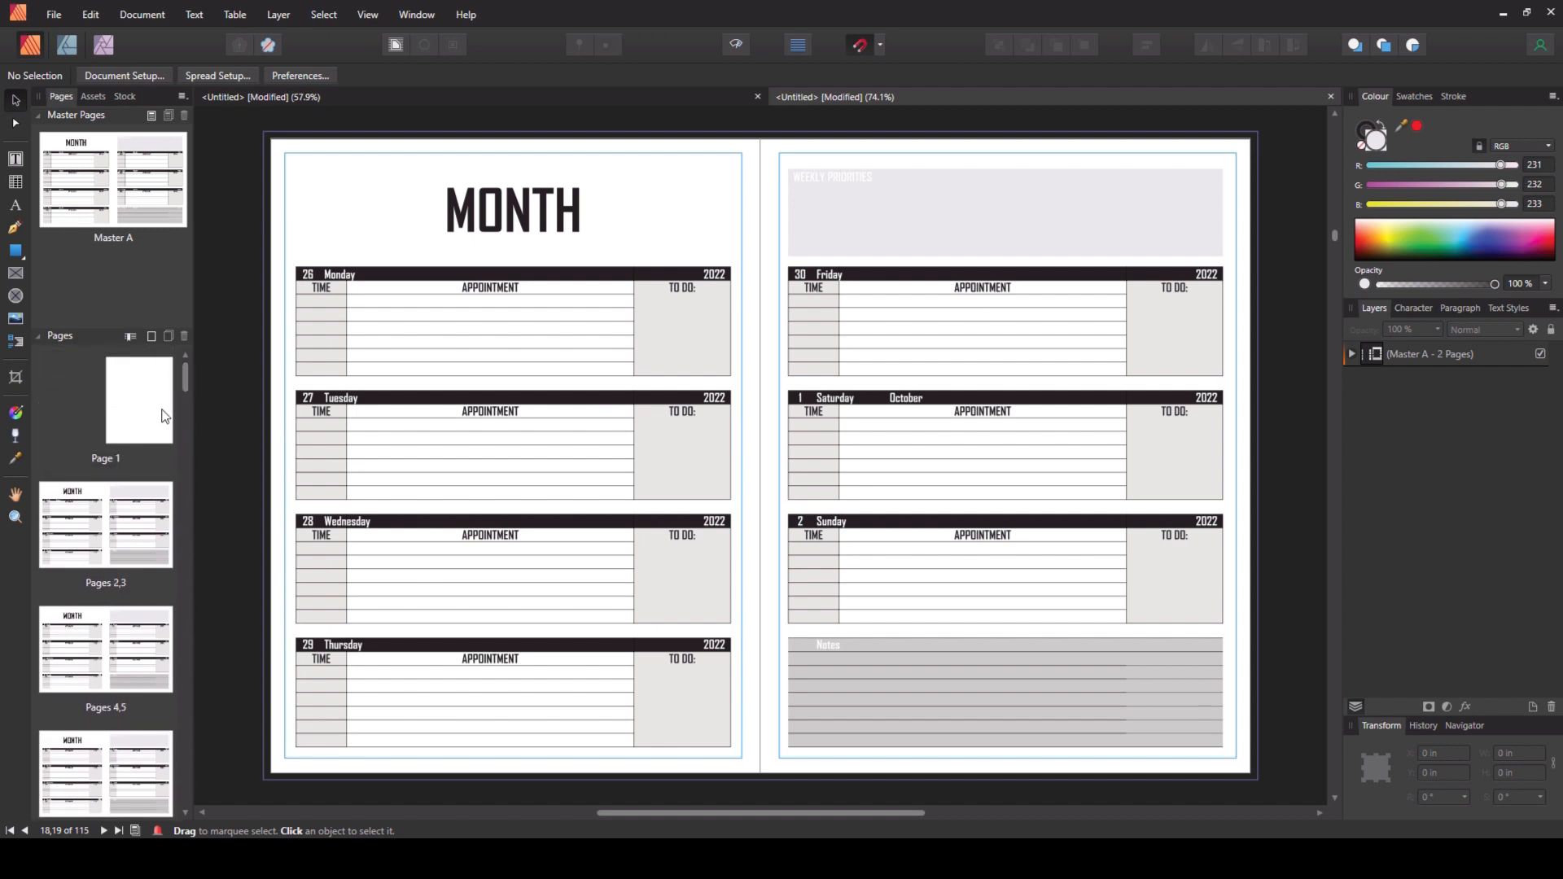
click(124, 511)
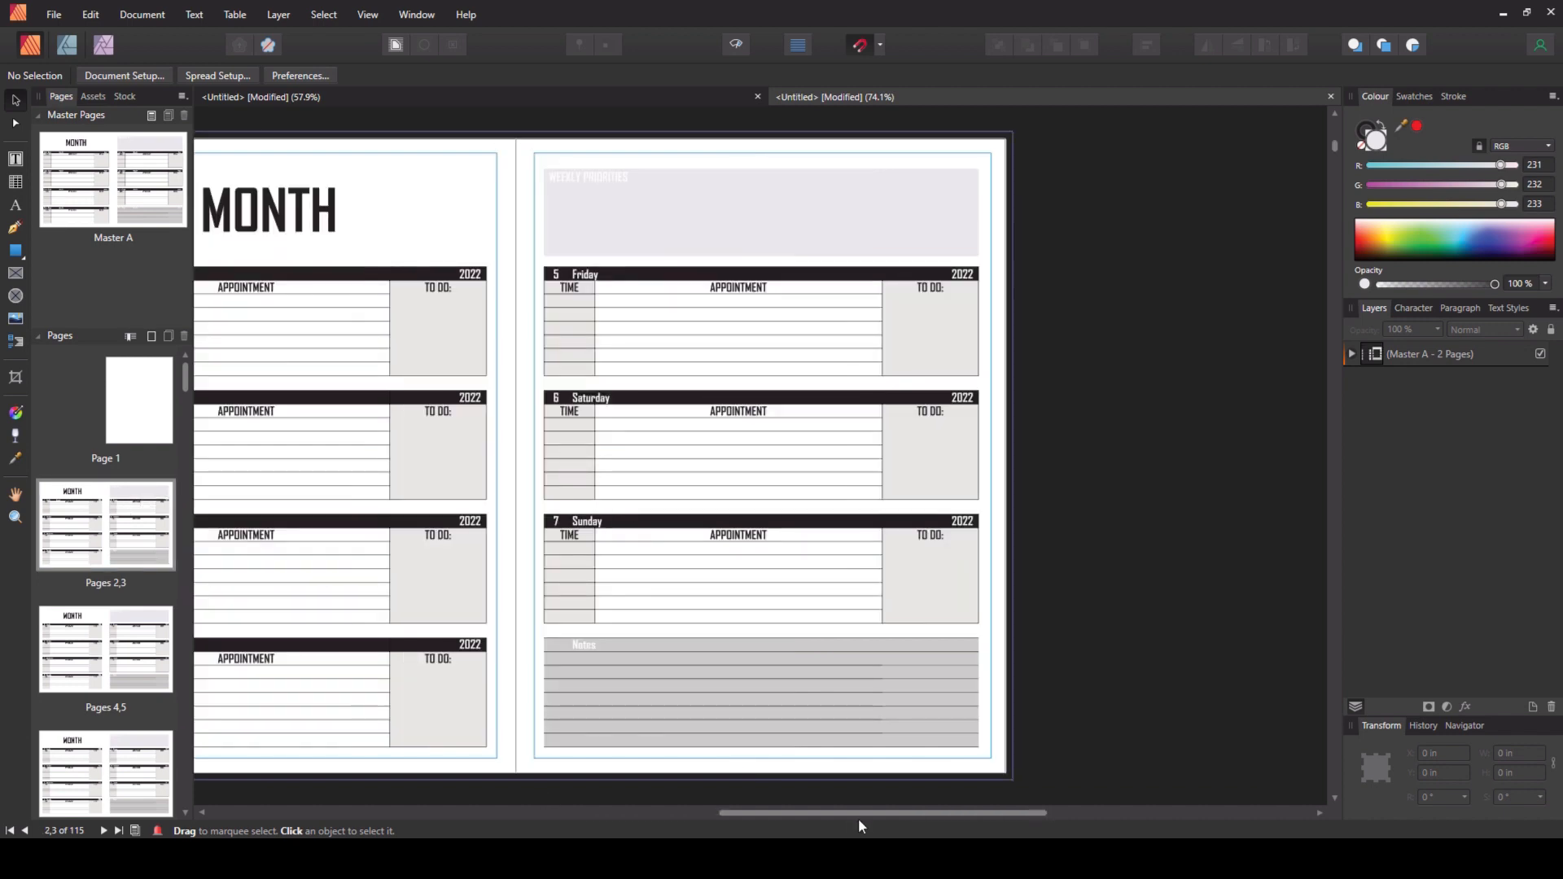
drag(859, 819, 692, 766)
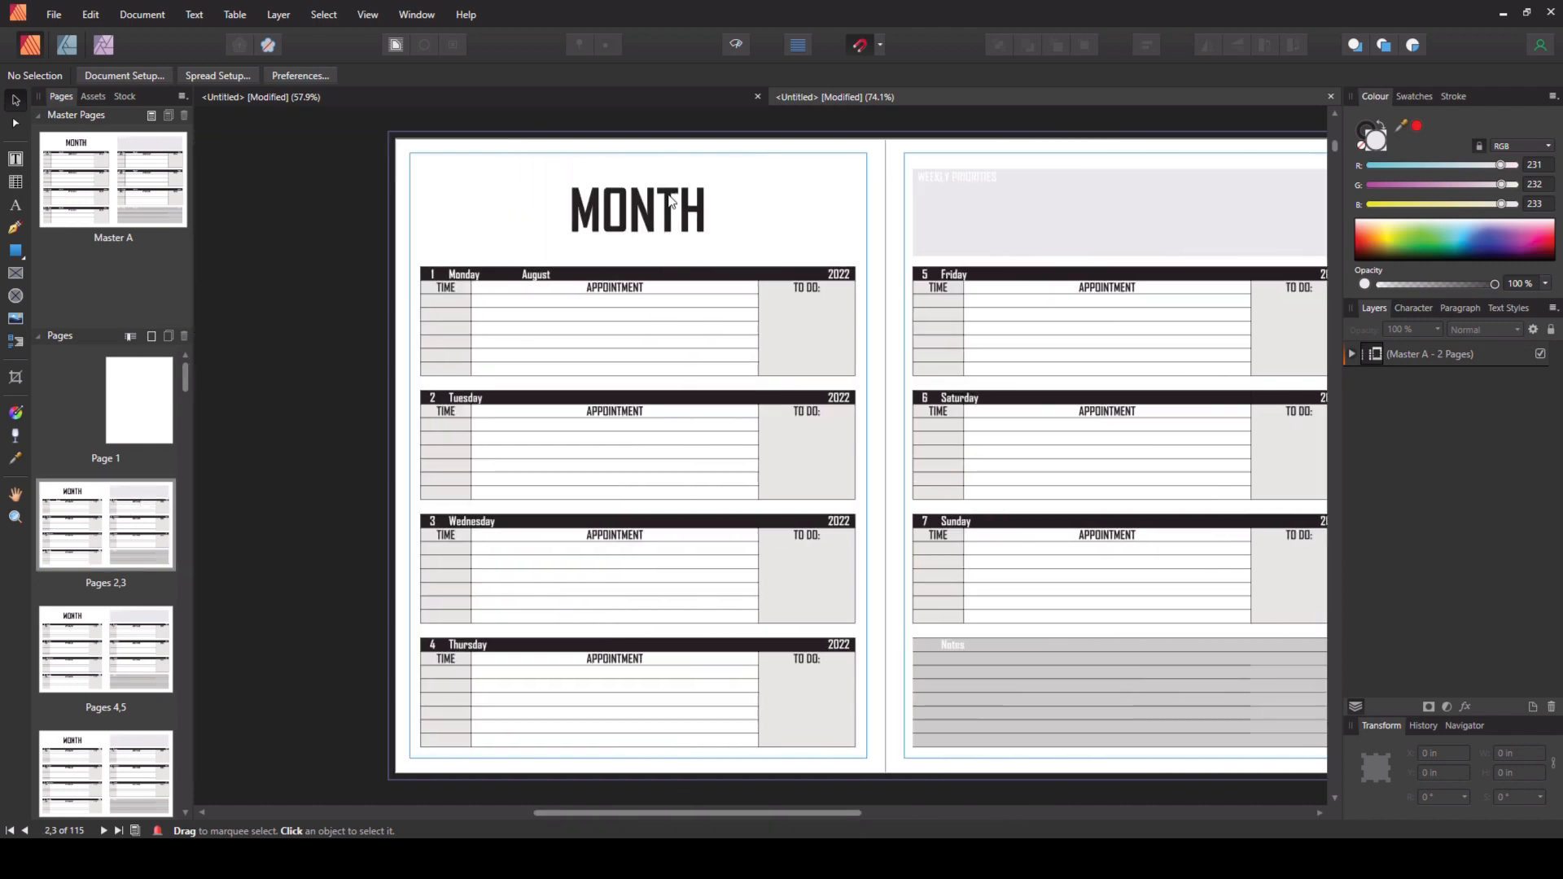
- Replace the MONTH title on the pages 2–3 spread with AUGUST
click(628, 216)
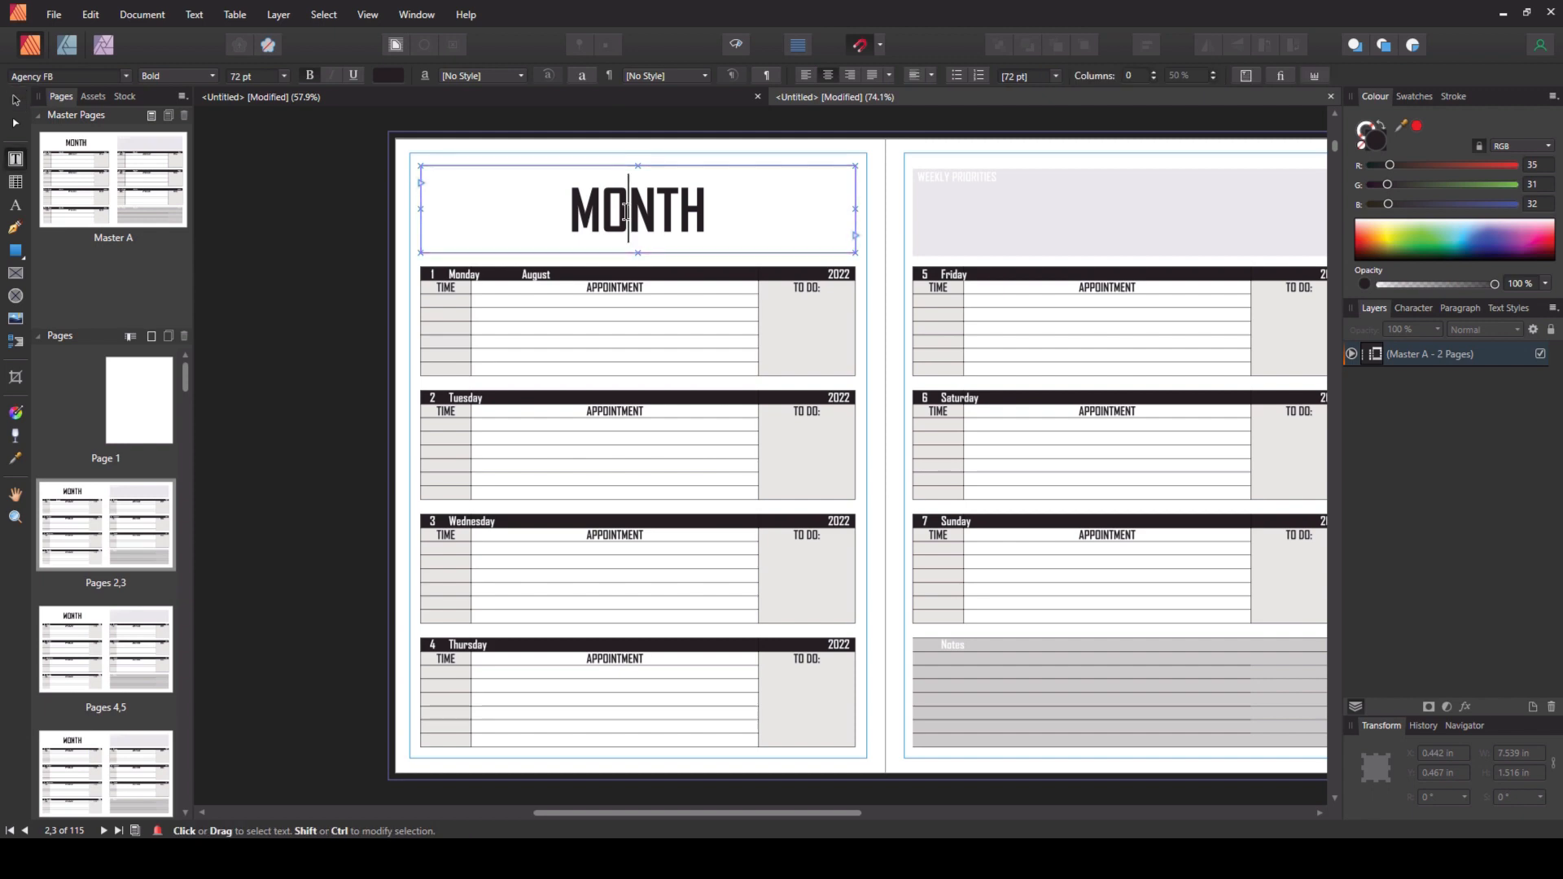
double_click(625, 209)
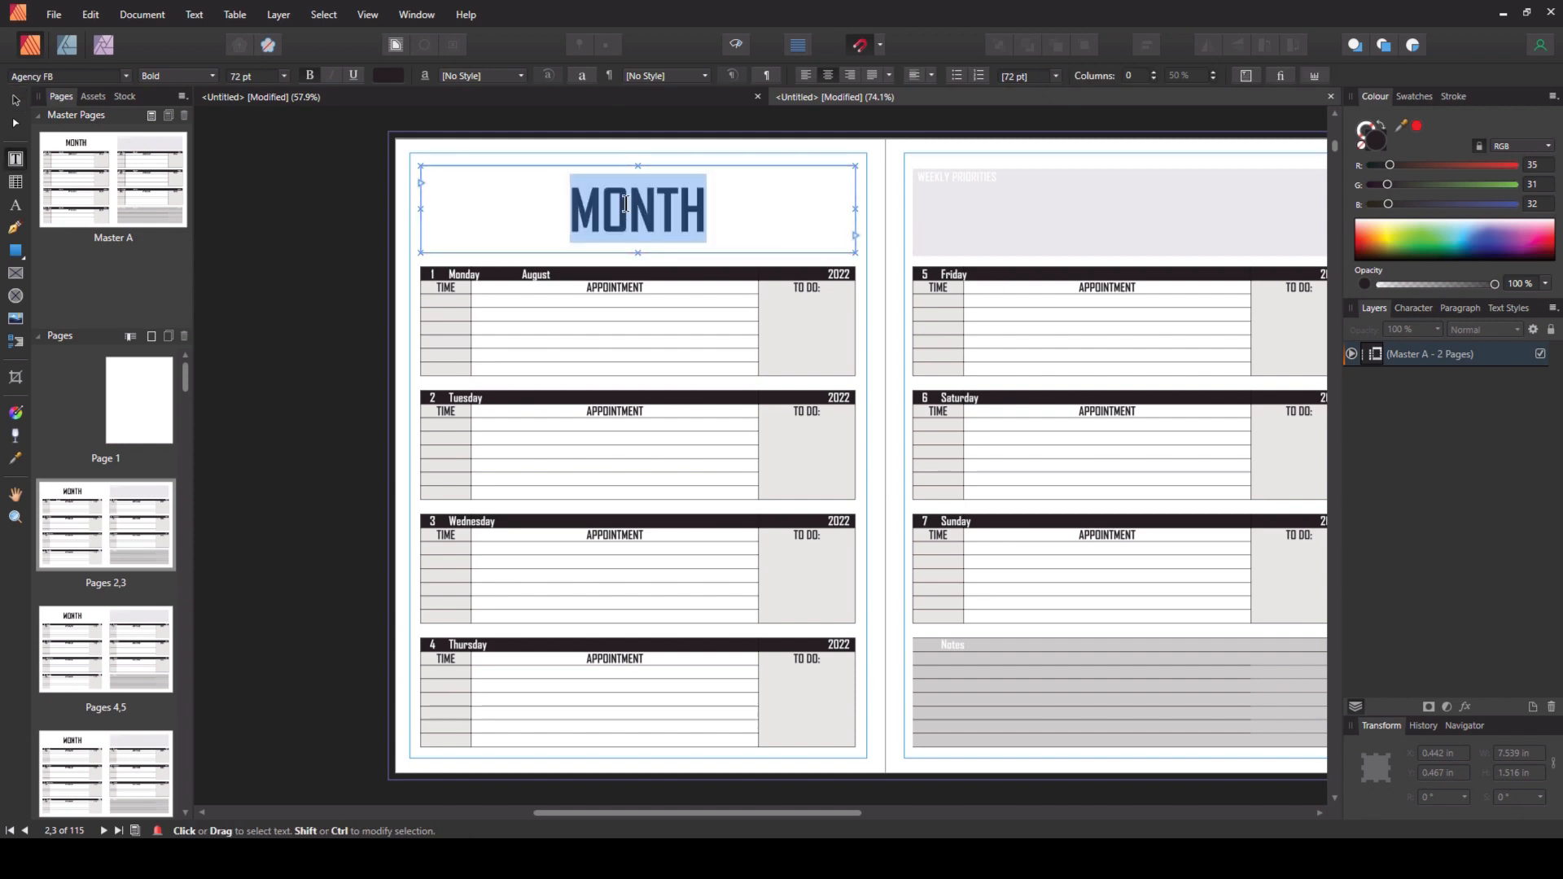
text(AUGUST)
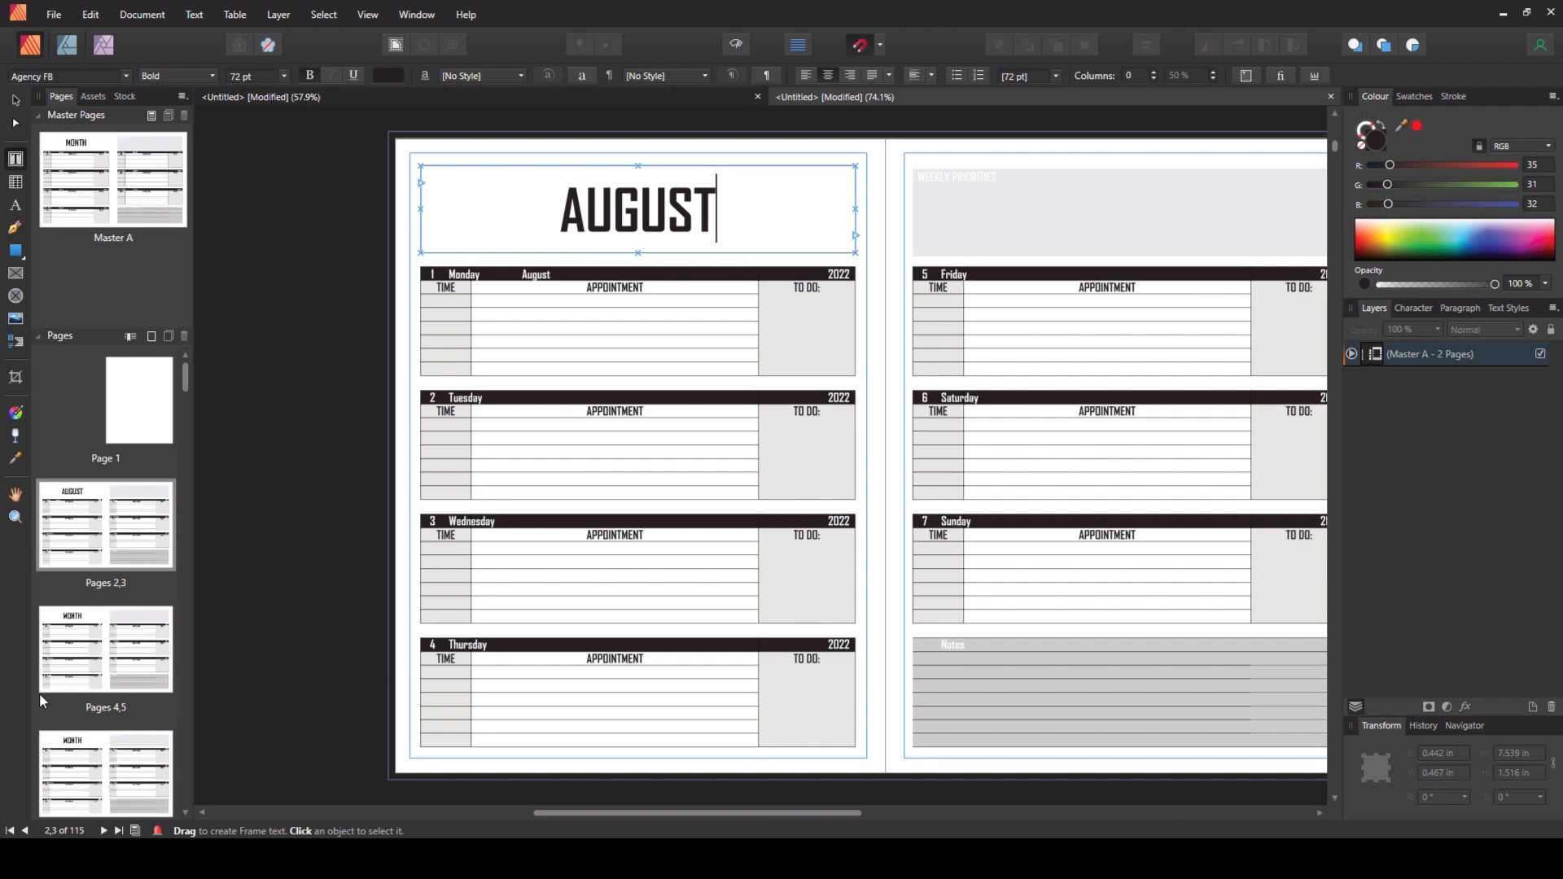
- Change the MONTH title on the pages 4–5 spread to AUGUST
click(96, 664)
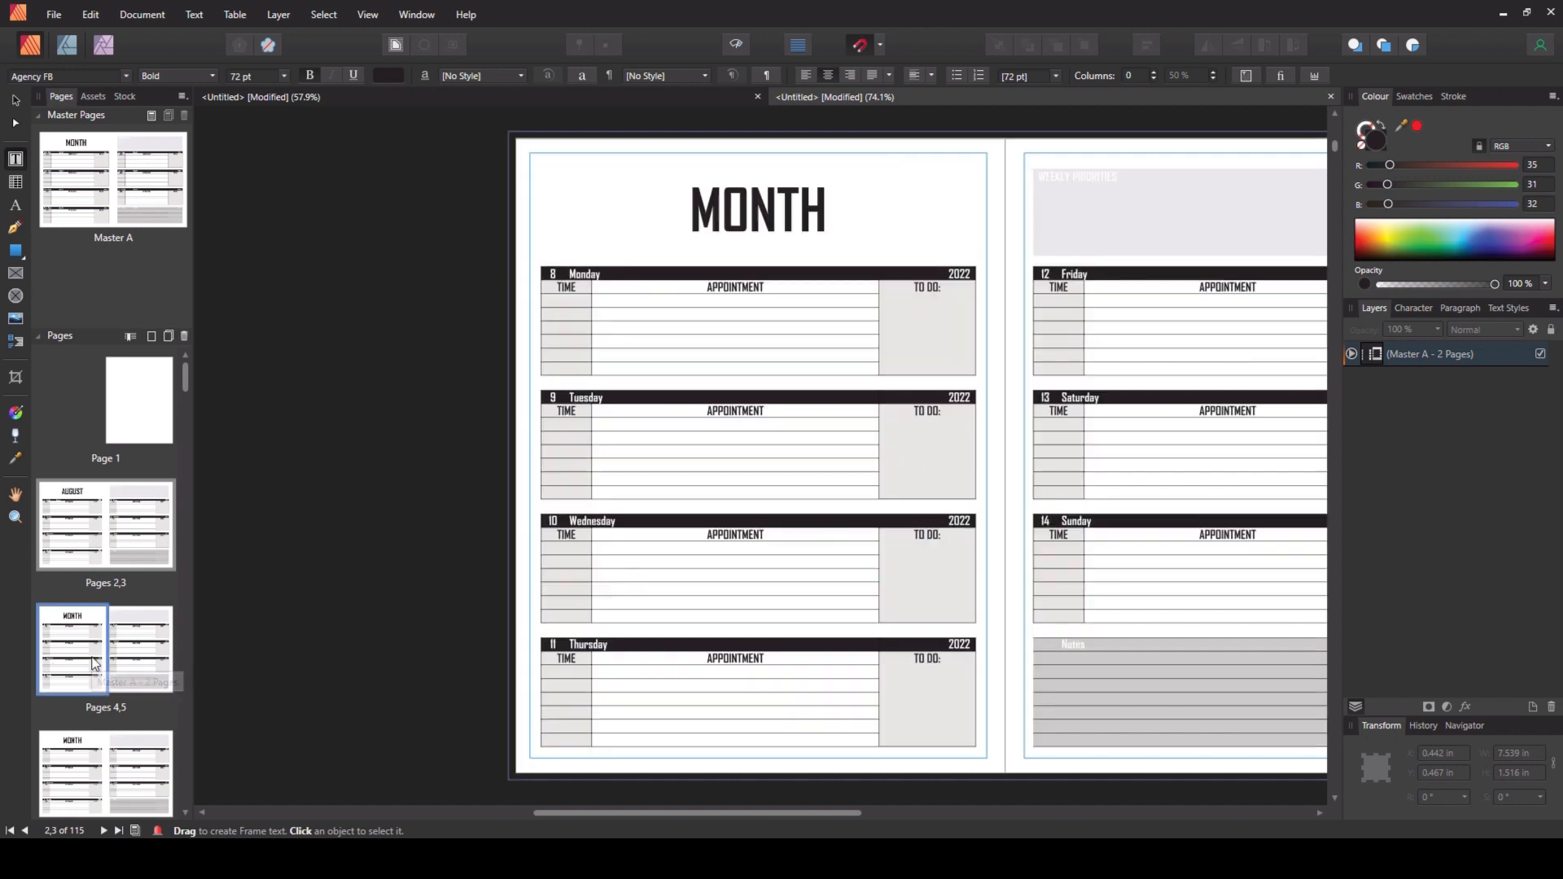
double_click(721, 214)
text(AUGUST)
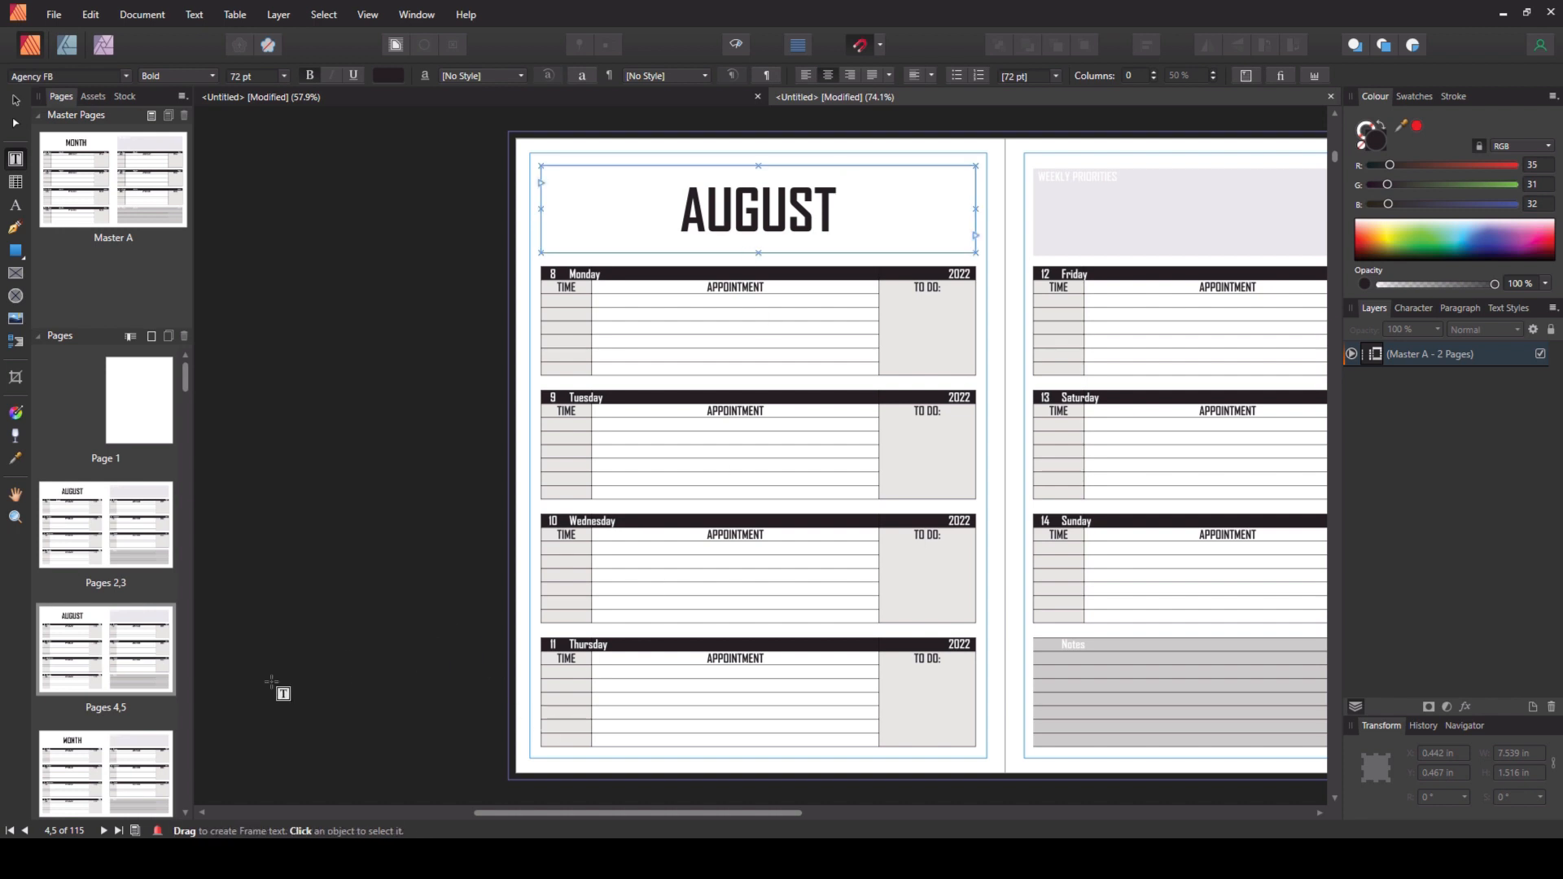
- Change the MONTH title on the pages 6–7 spread to AUGUST
double_click(84, 748)
double_click(757, 204)
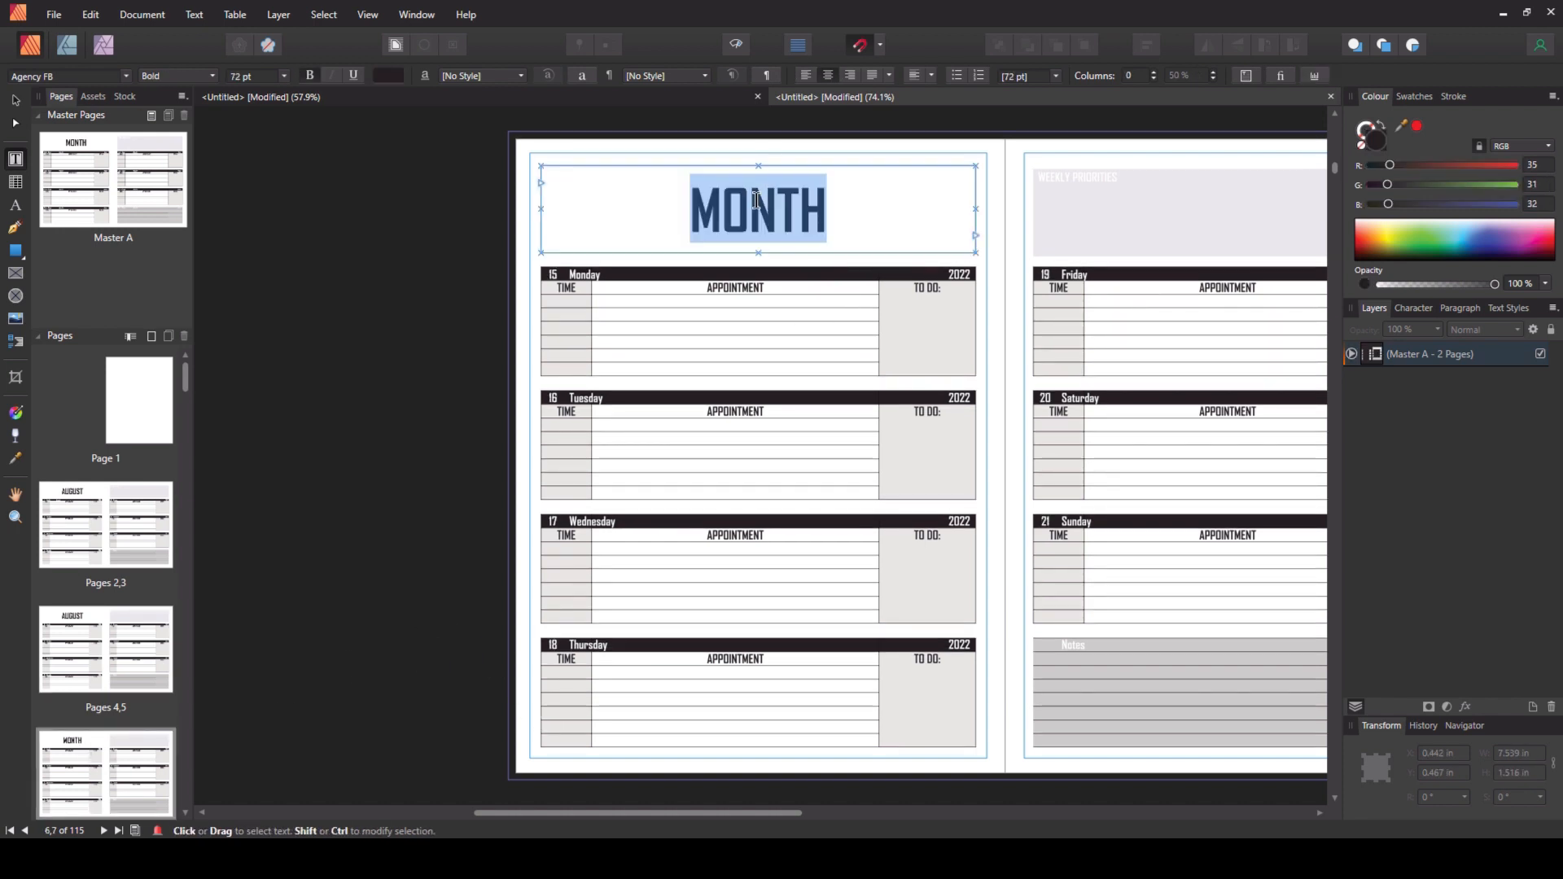
text(AU)
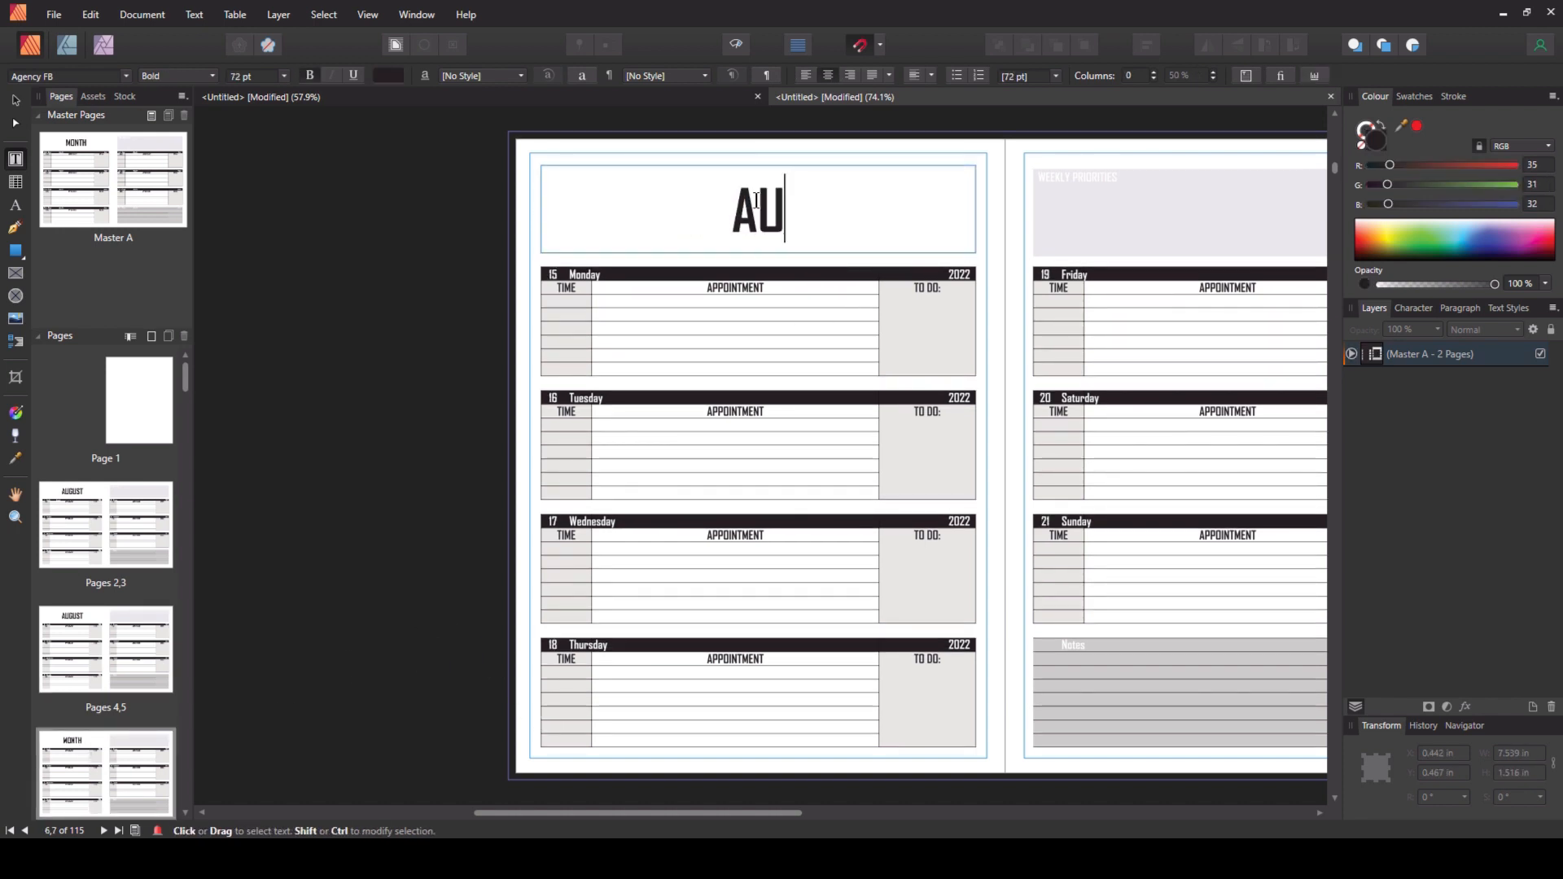
text(GUST)
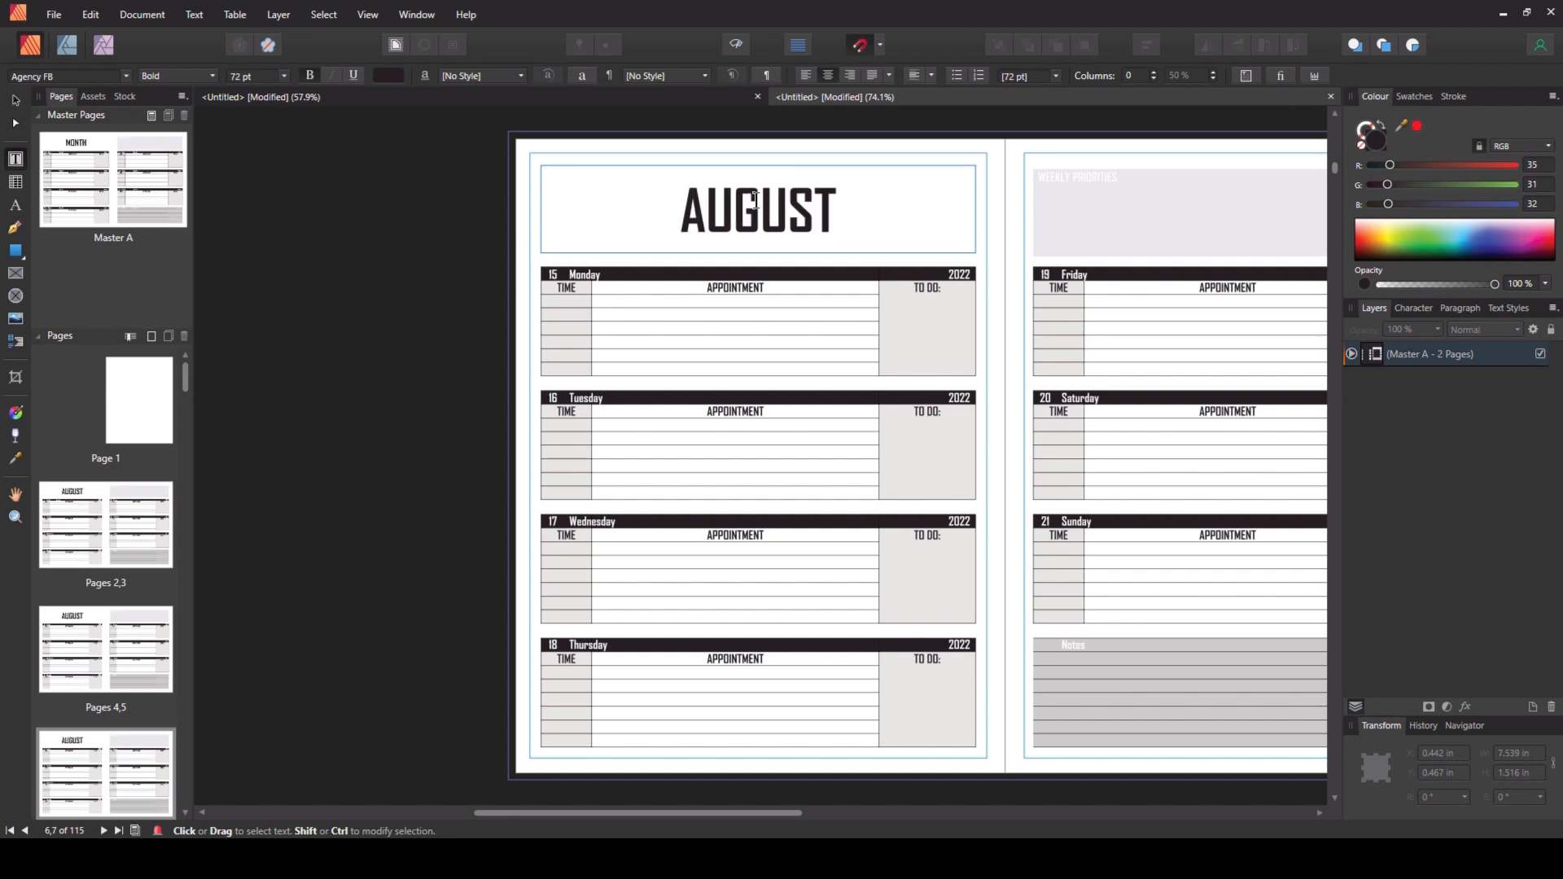
key(Escape)
- Change the MONTH title on the pages 8–9 spread to AUGUST
scroll(126, 601, down, 1)
scroll(127, 601, down, 3)
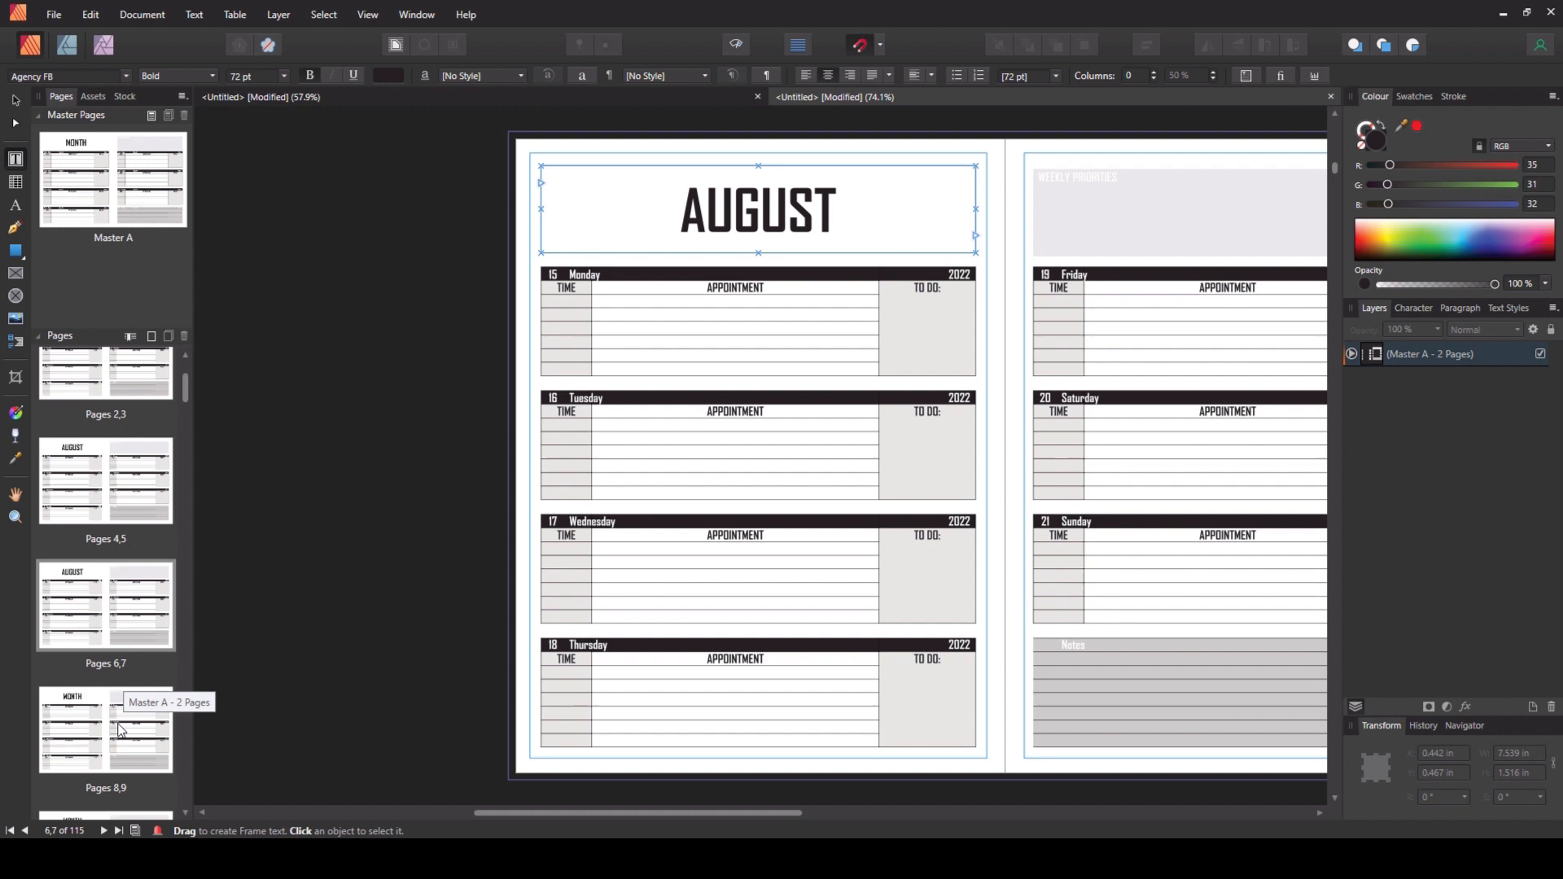
double_click(120, 730)
double_click(527, 219)
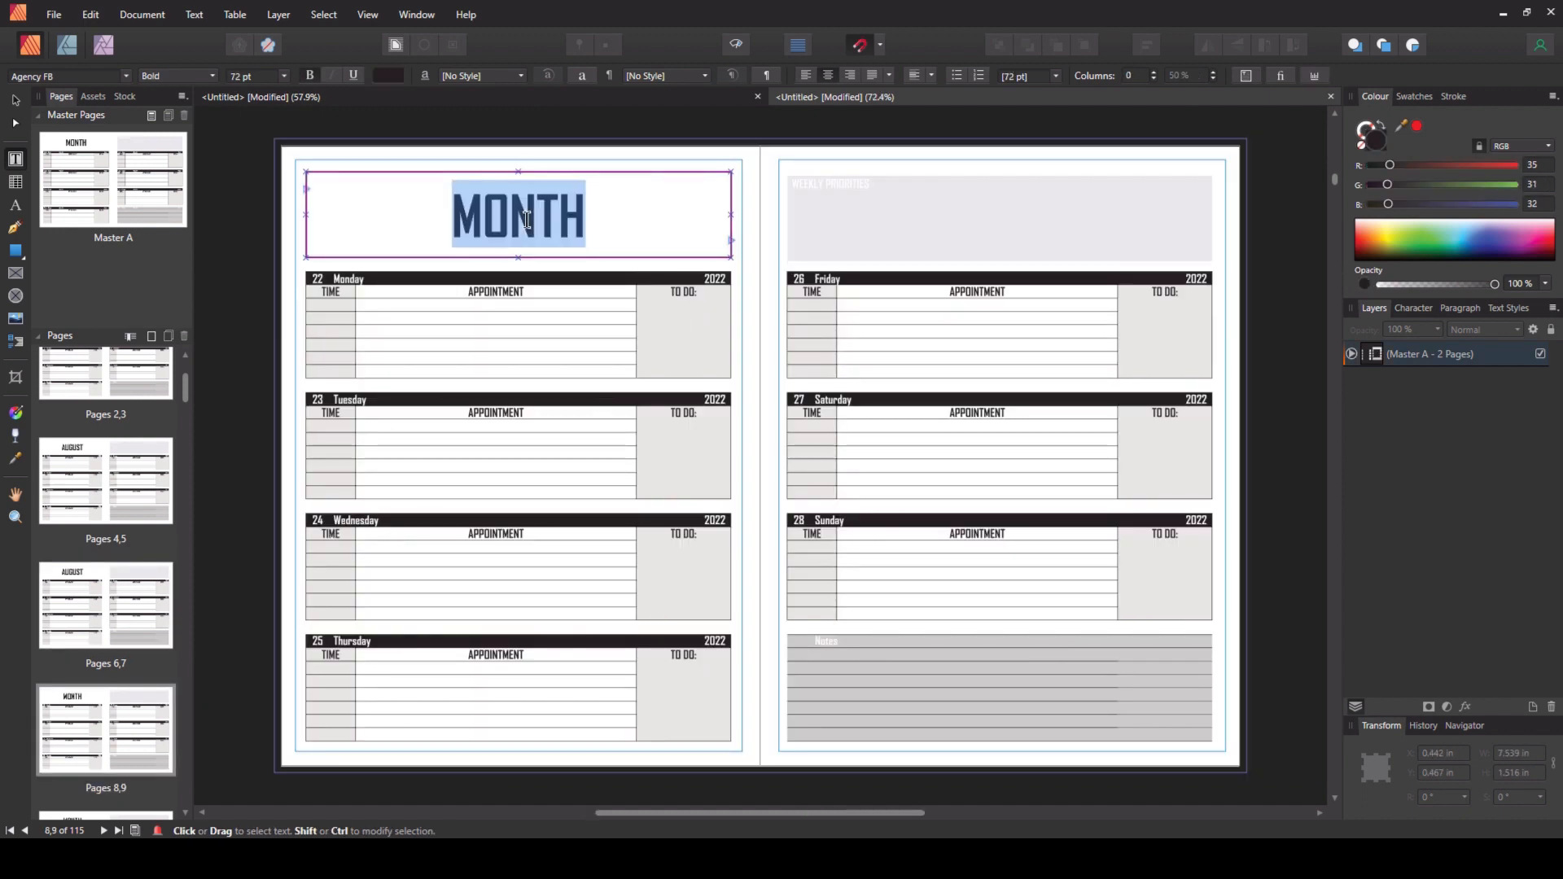
text(AUGUST)
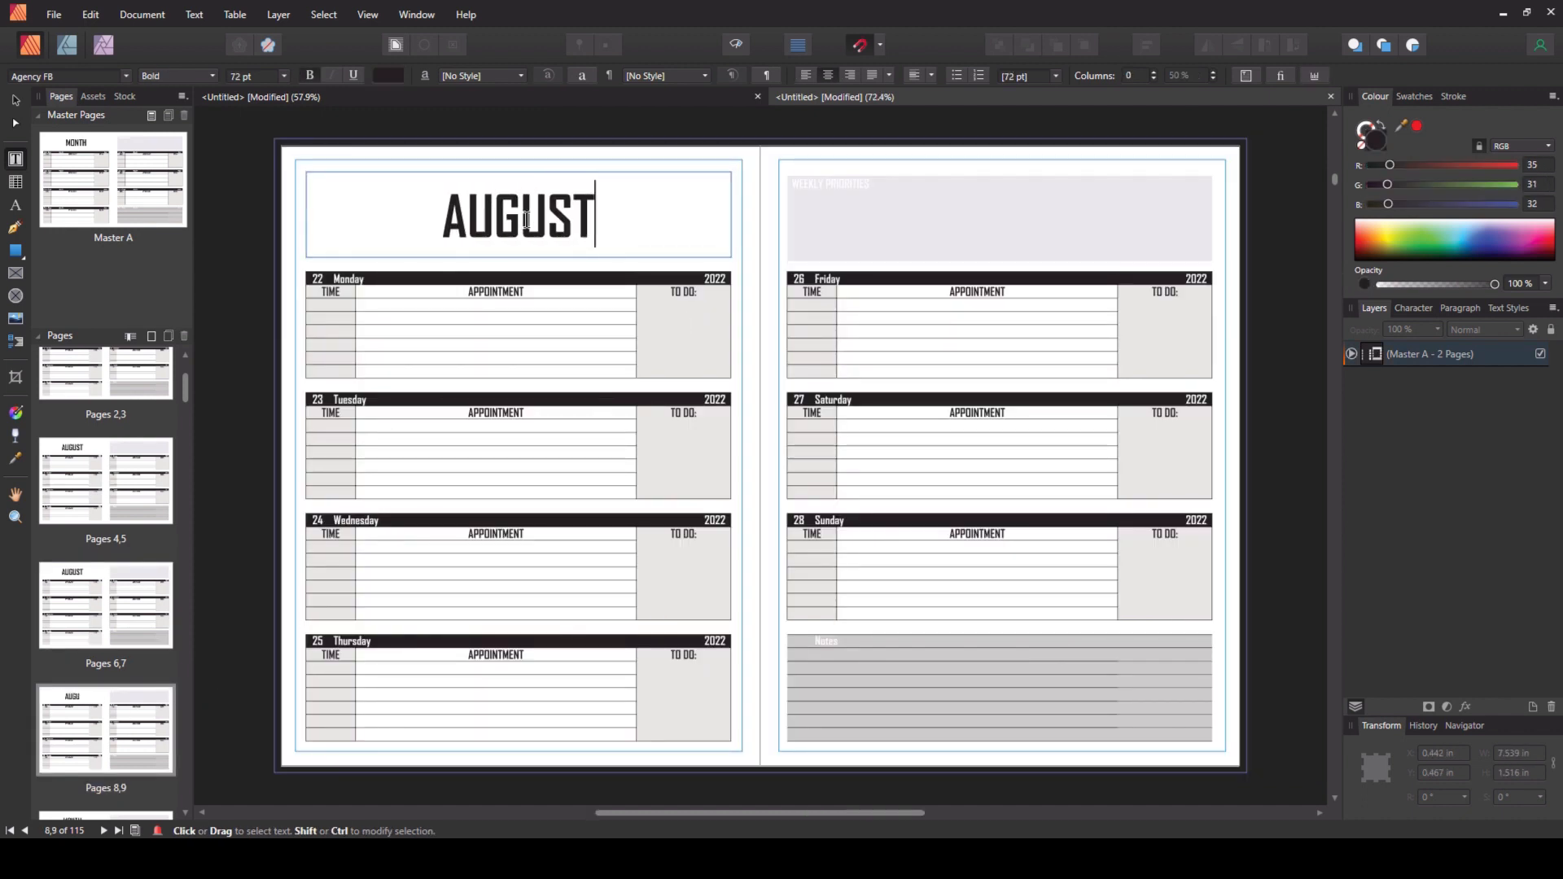
key(Escape)
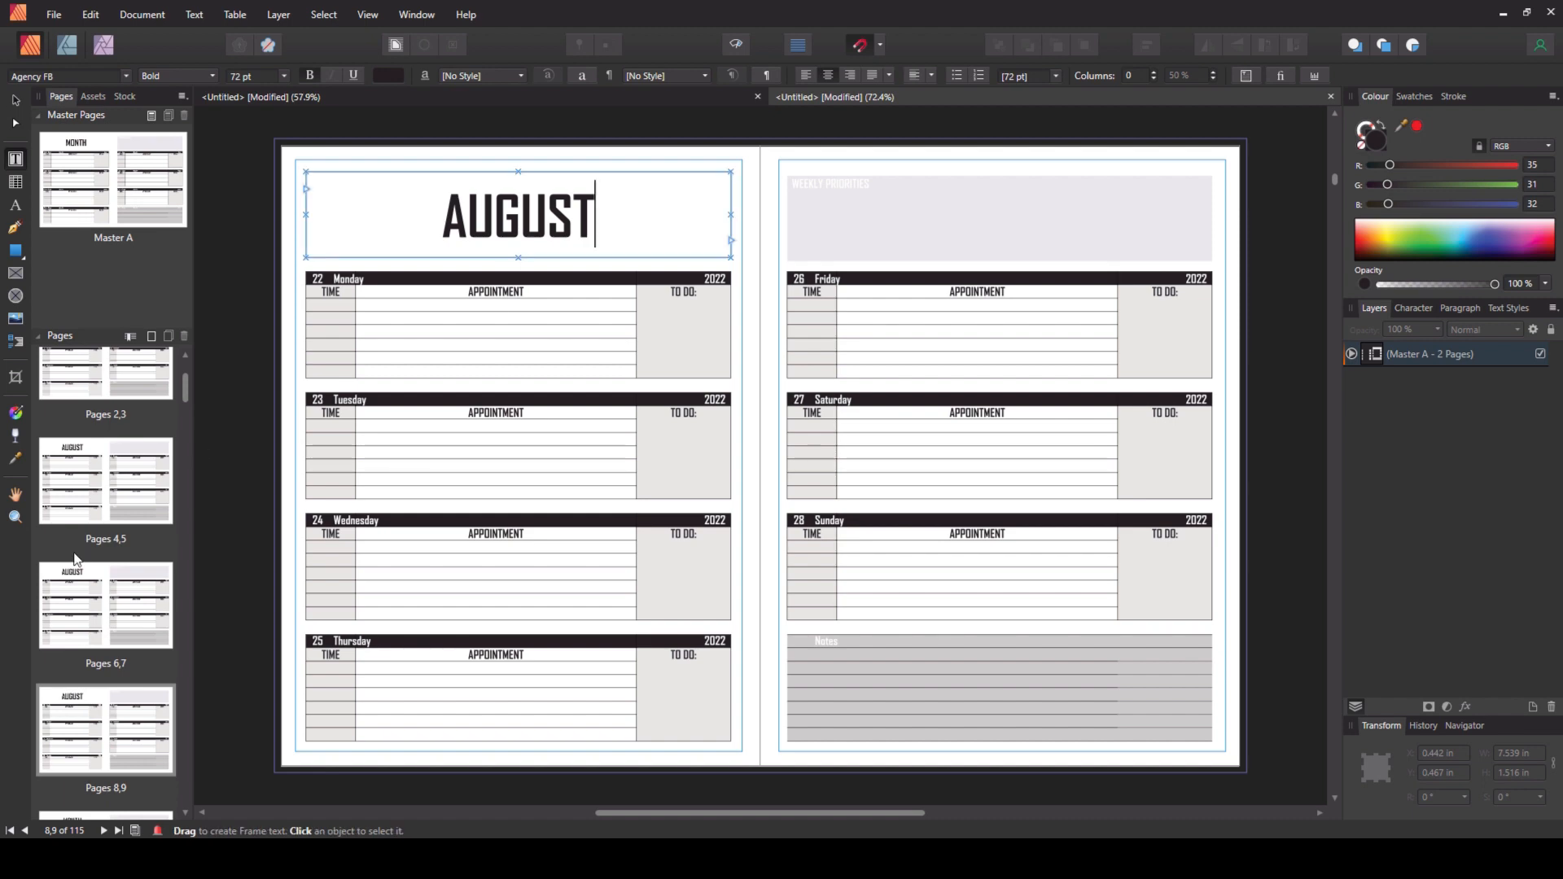
- Retitle the pages 10–11 spread as AUG/SEP
scroll(206, 507, down, 1)
scroll(110, 681, down, 1)
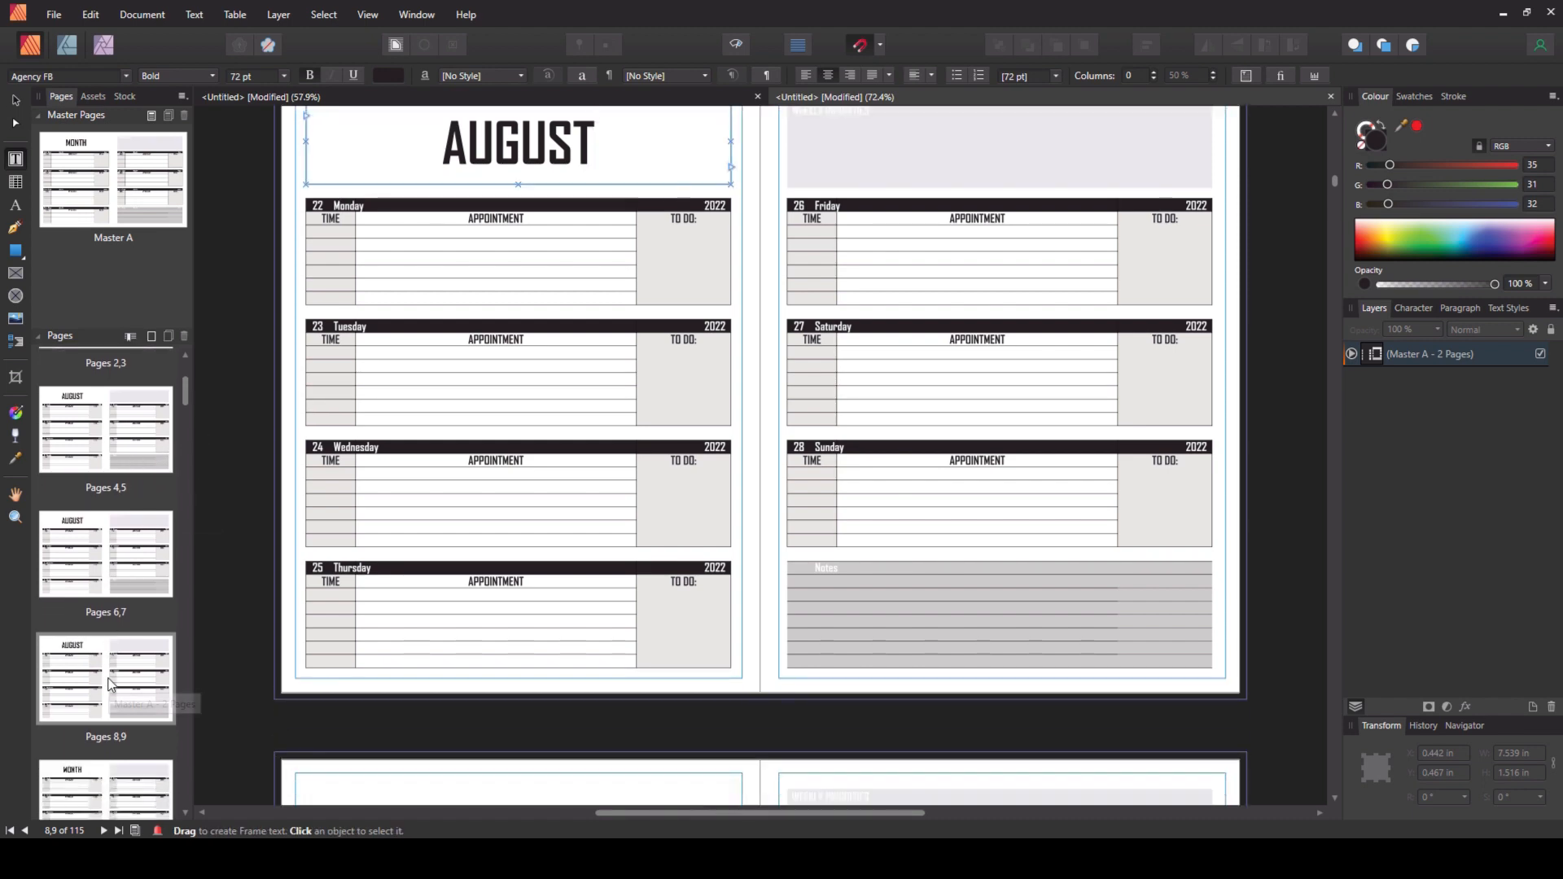
scroll(111, 684, down, 1)
click(130, 733)
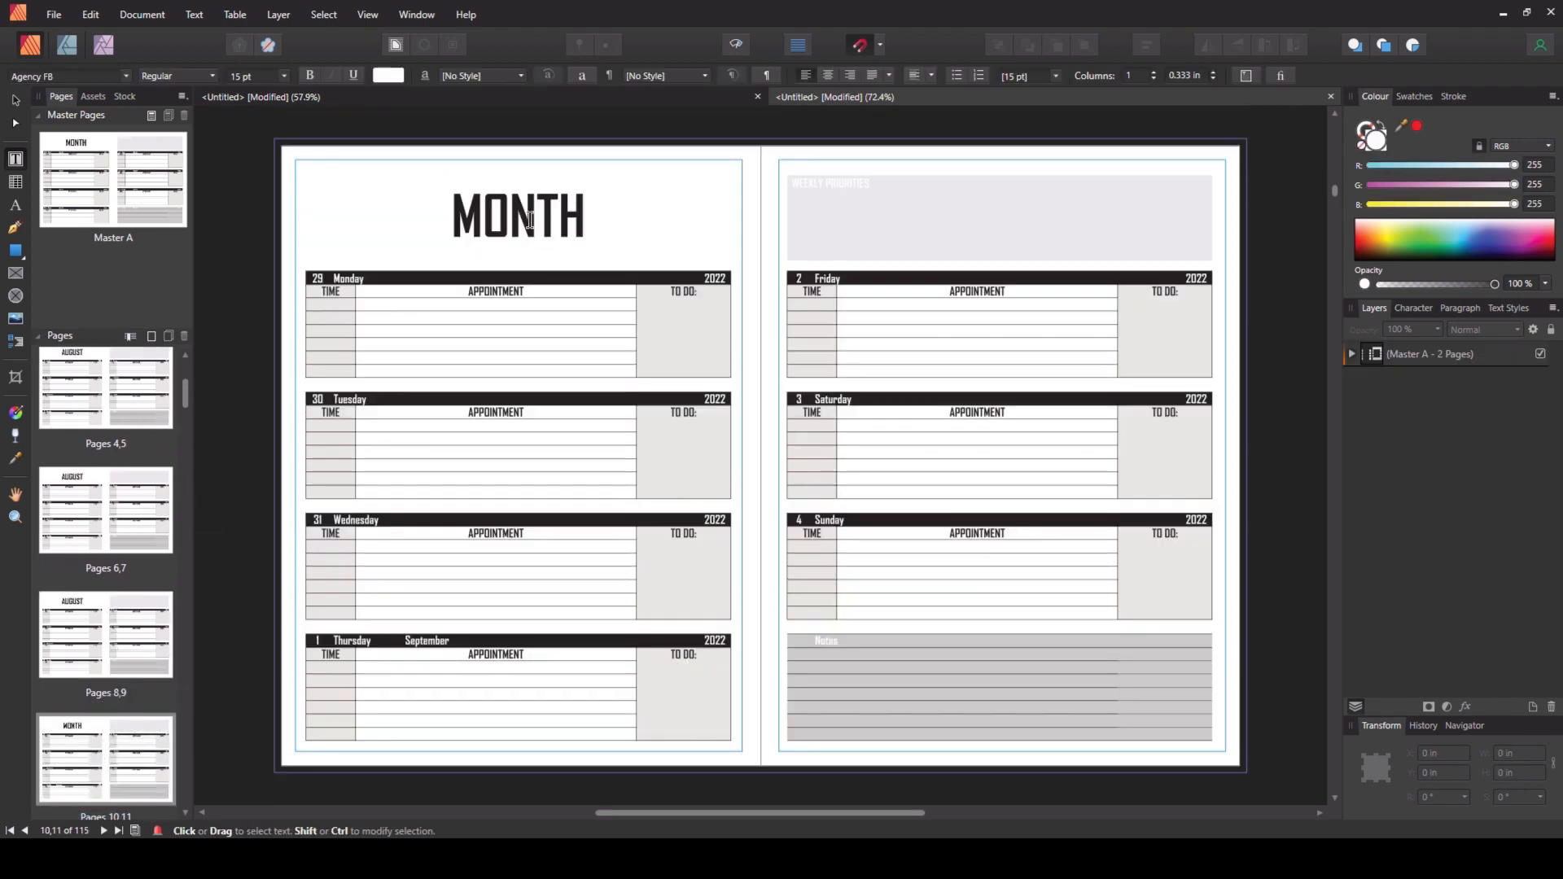
double_click(530, 220)
text(AUG/SEP)
key(Escape)
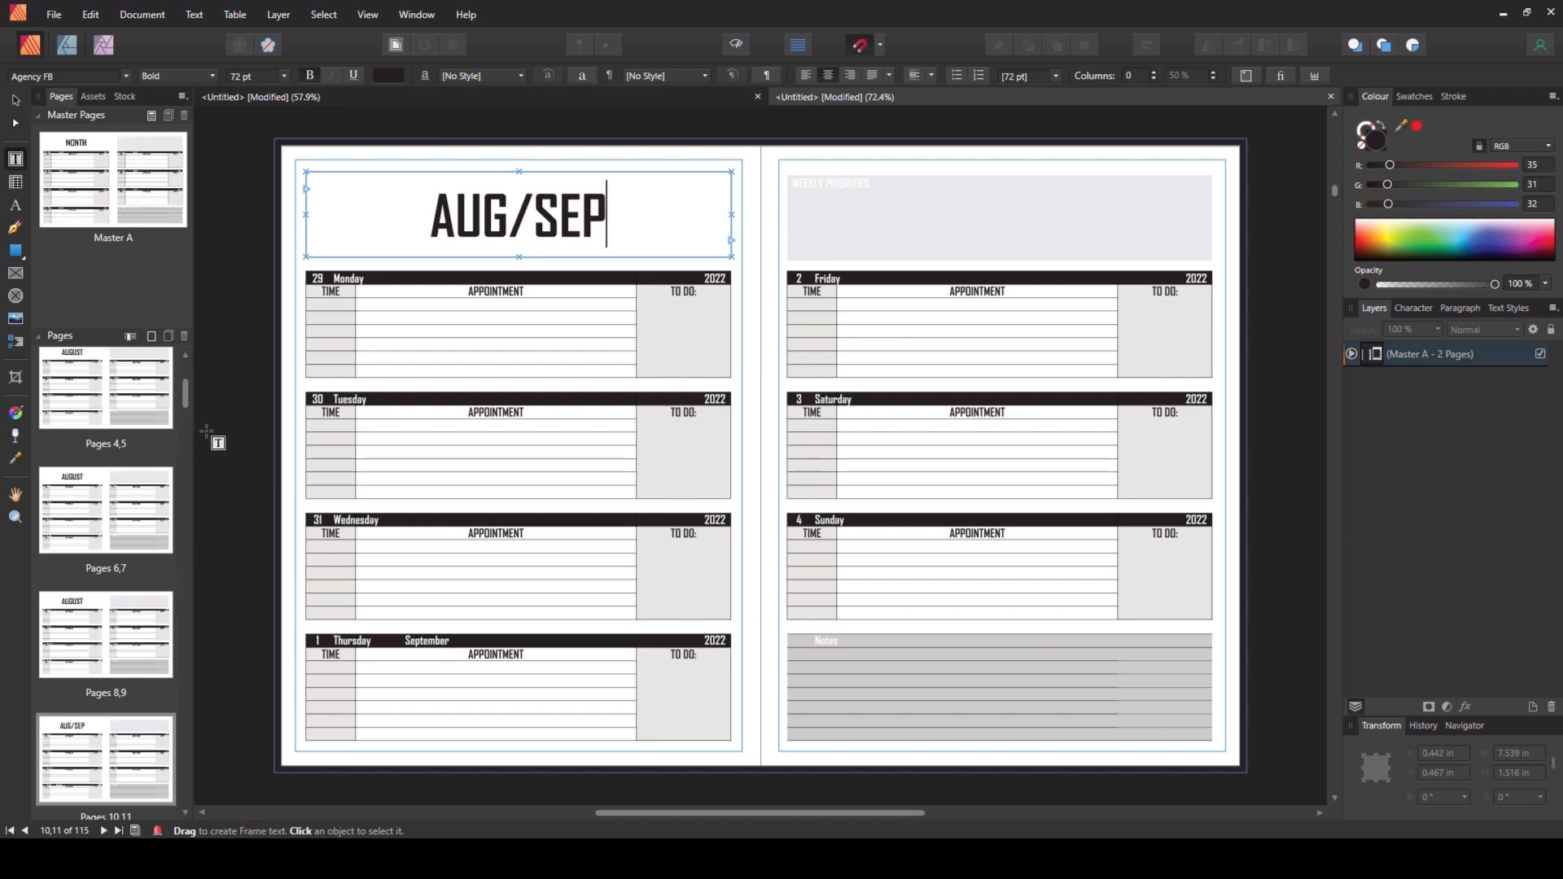
- Scroll back through the merged document to review its opening pages
scroll(214, 460, down, 2)
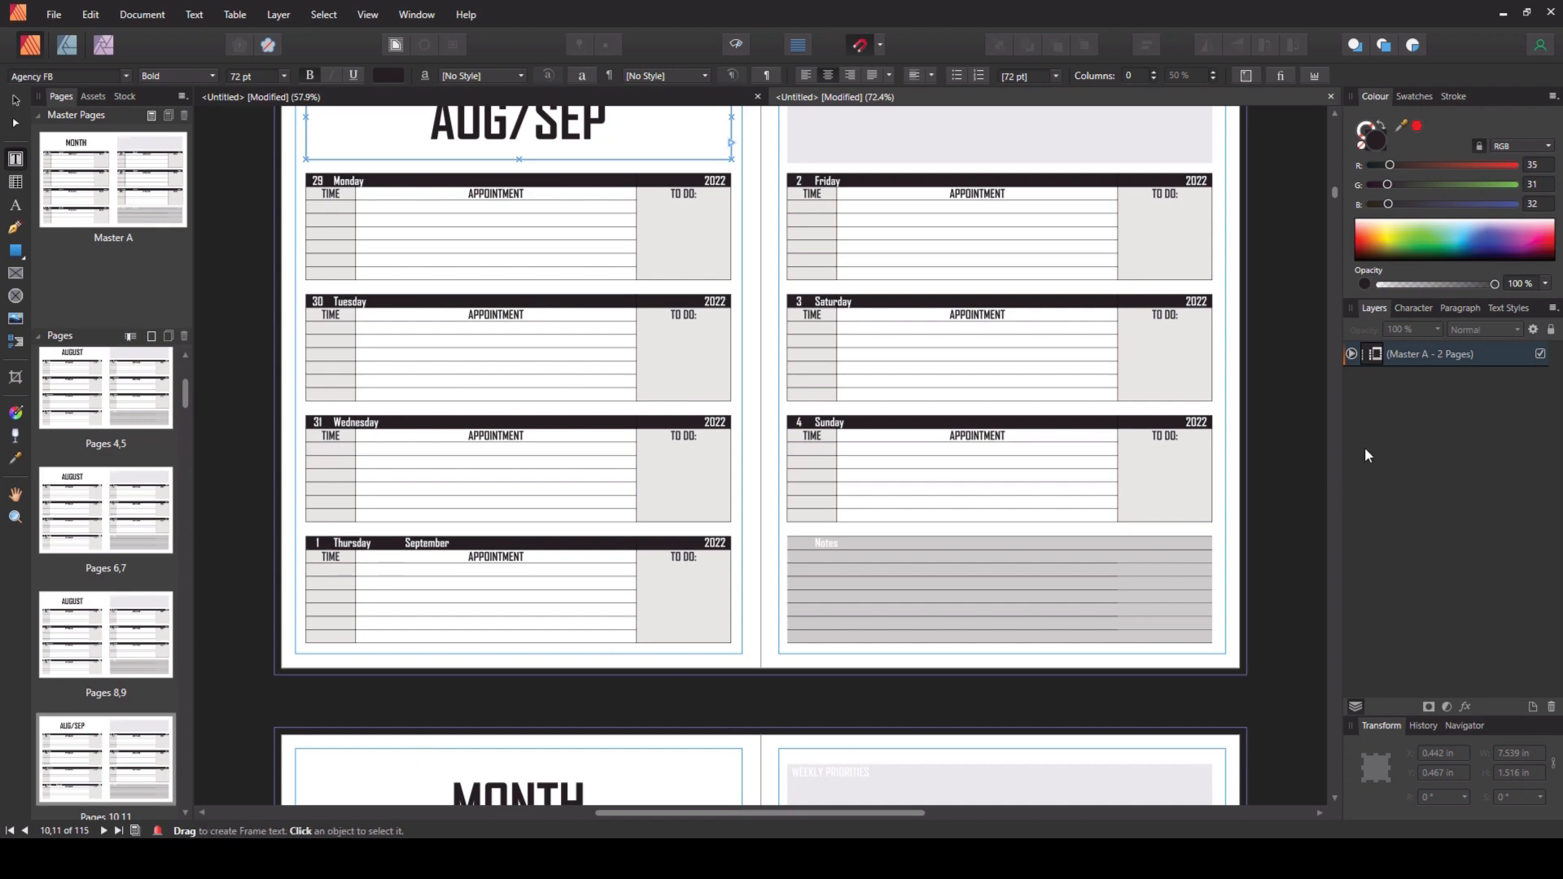
drag(1333, 196, 1333, 125)
scroll(1270, 436, down, 7)
scroll(1278, 443, down, 3)
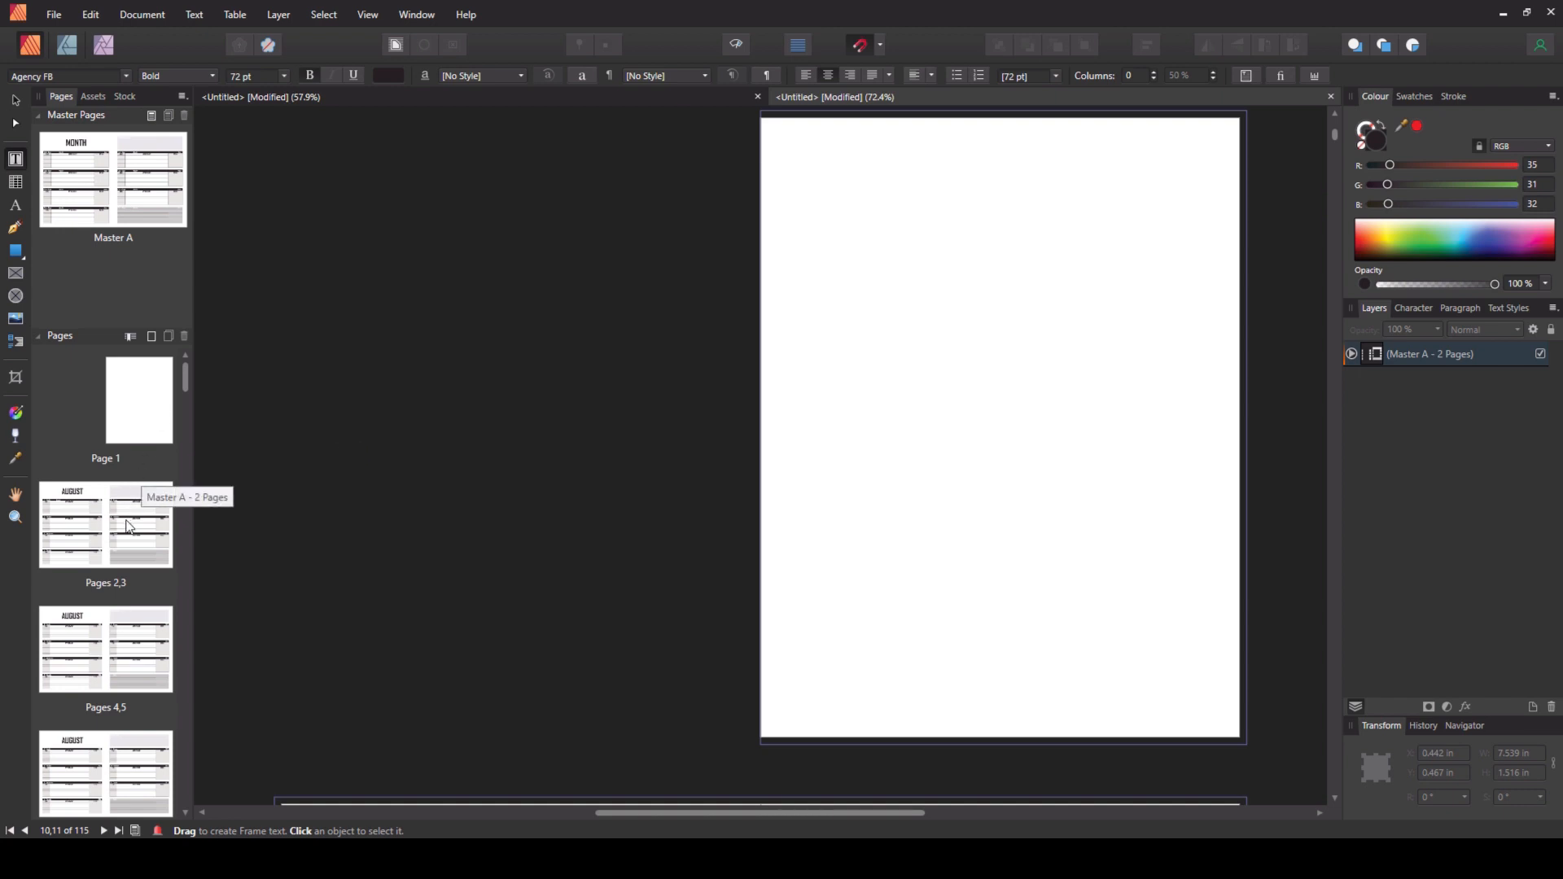
scroll(176, 515, down, 3)
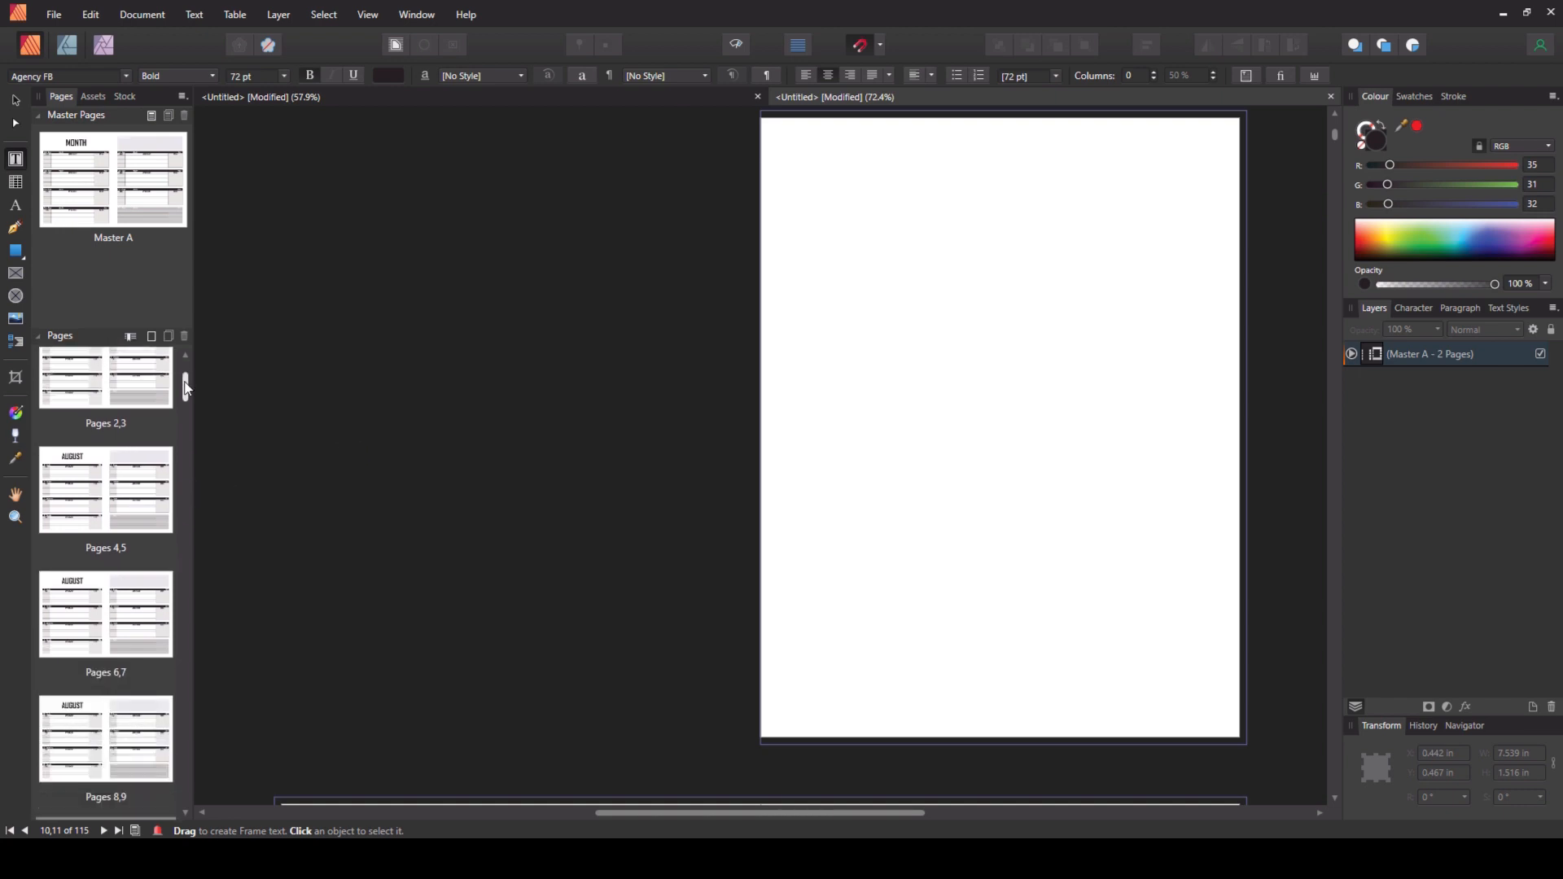
mouse_move(184, 389)
mouse_down()
mouse_move(198, 792)
mouse_move(182, 390)
mouse_up()
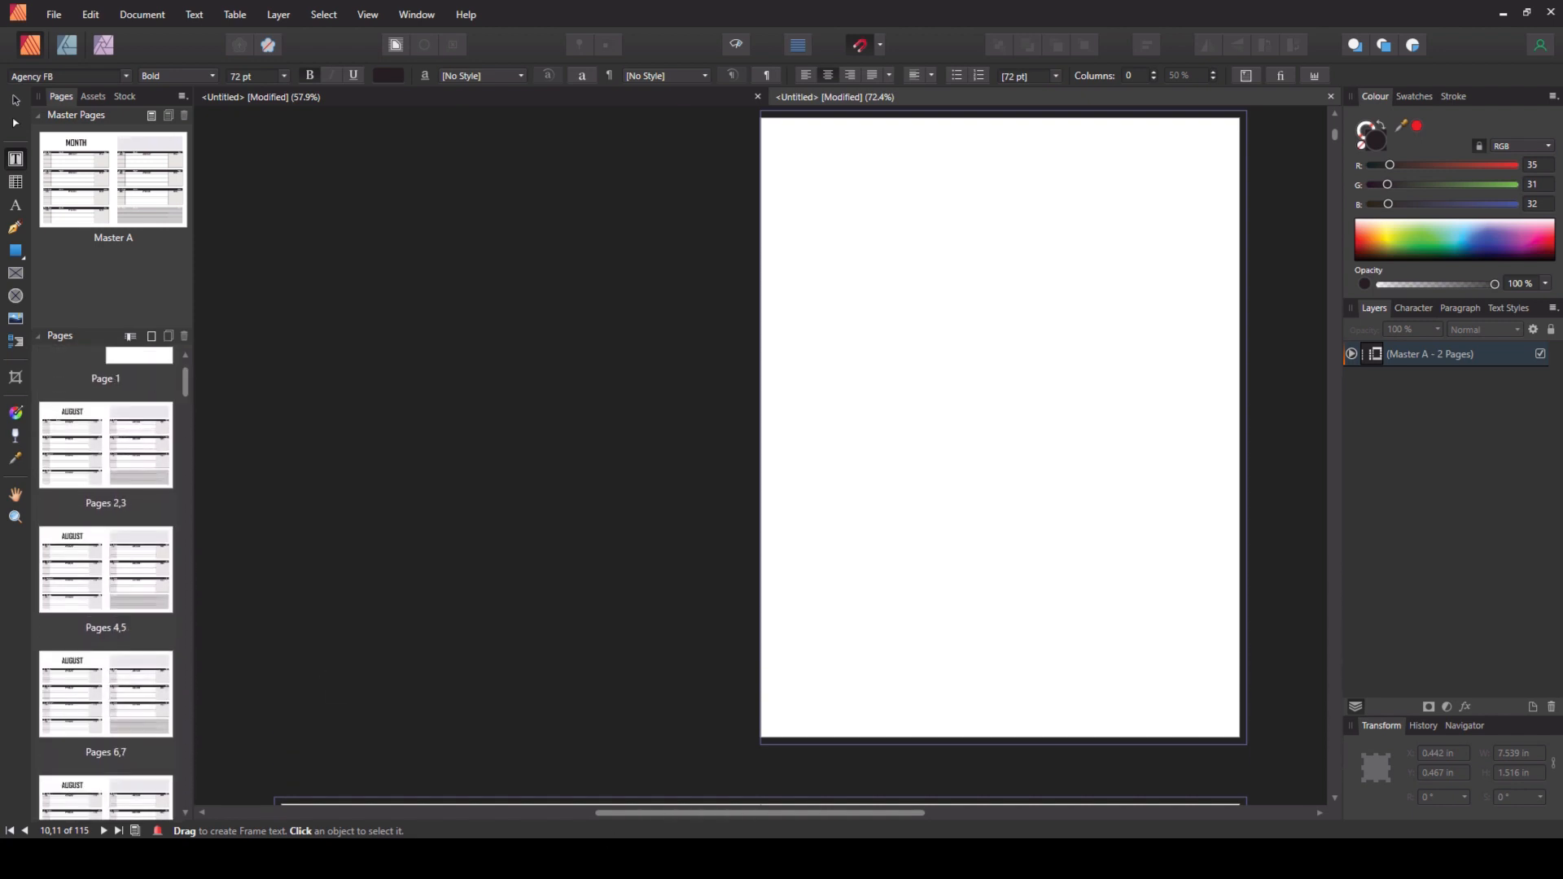
mouse_move(684, 814)
mouse_down()
mouse_move(643, 815)
mouse_move(686, 813)
mouse_up()
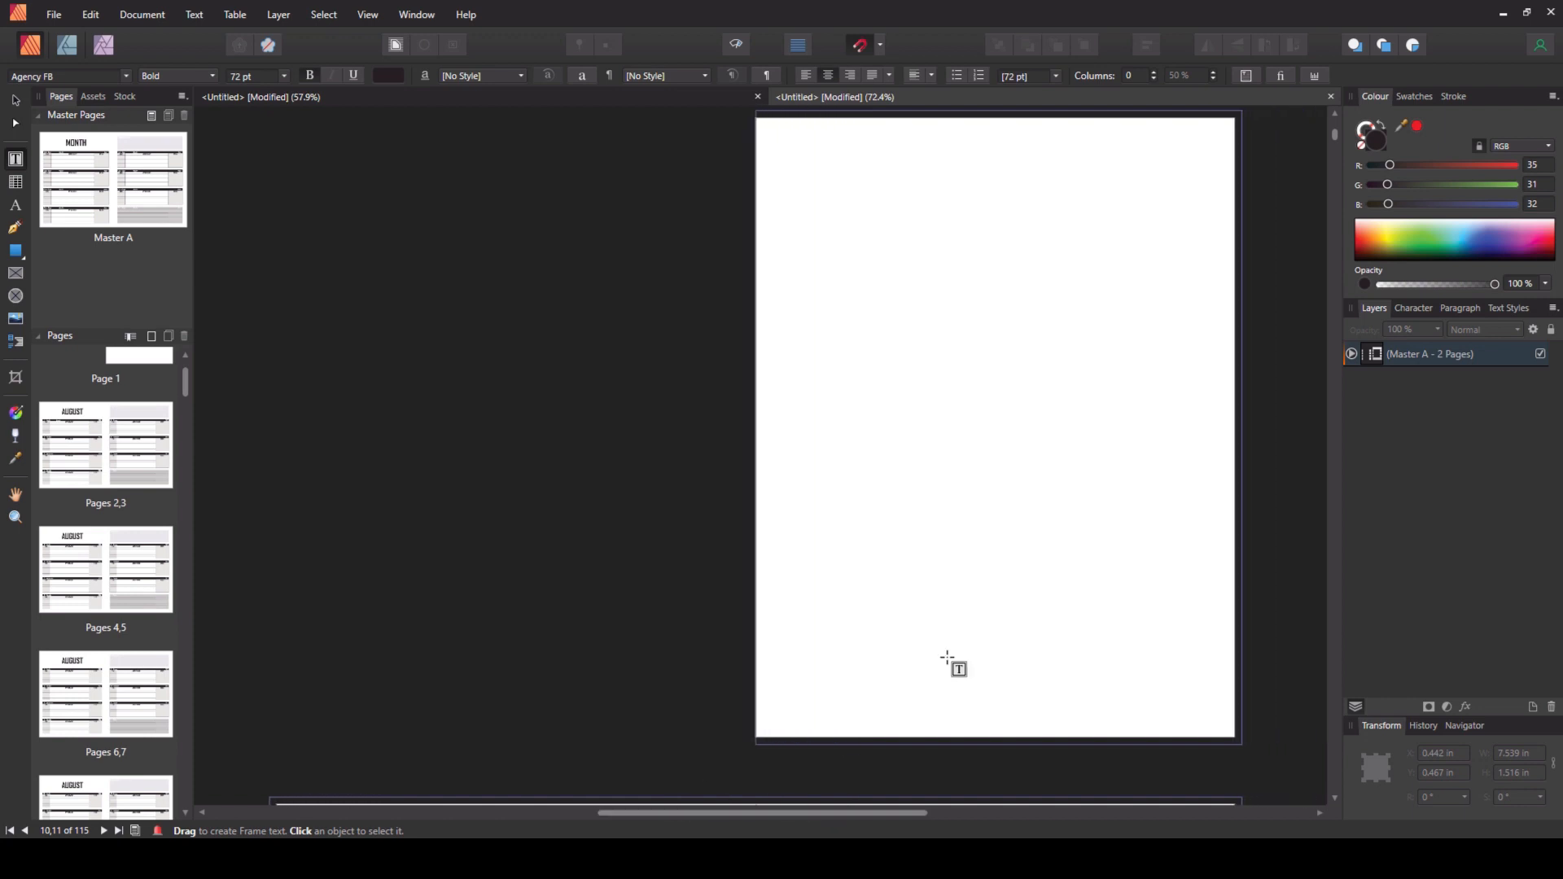
scroll(1333, 144, down, 5)
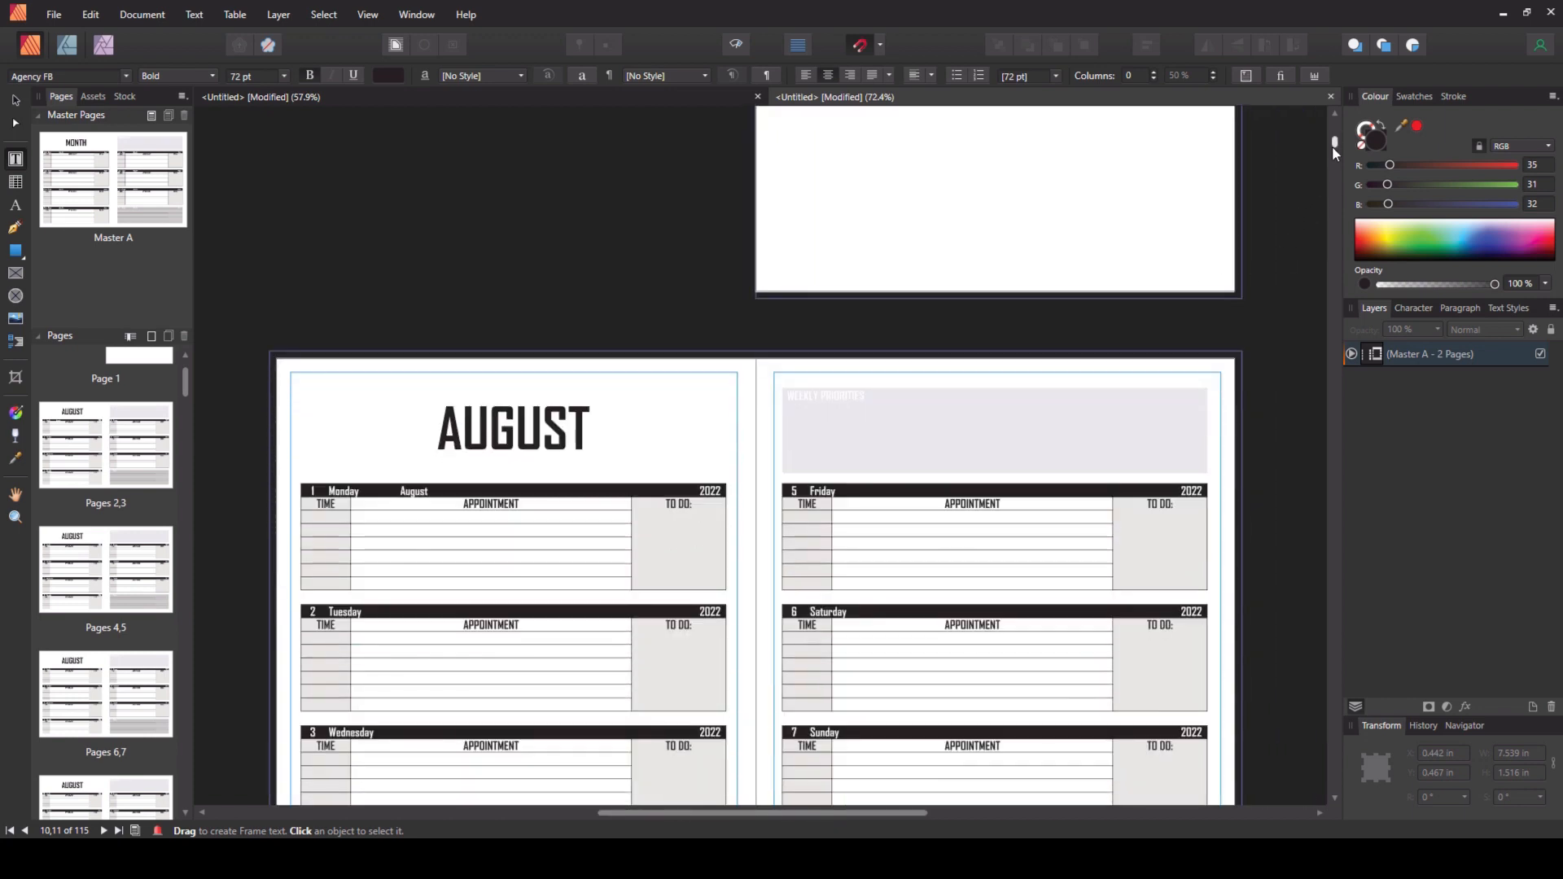
scroll(1333, 145, down, 1)
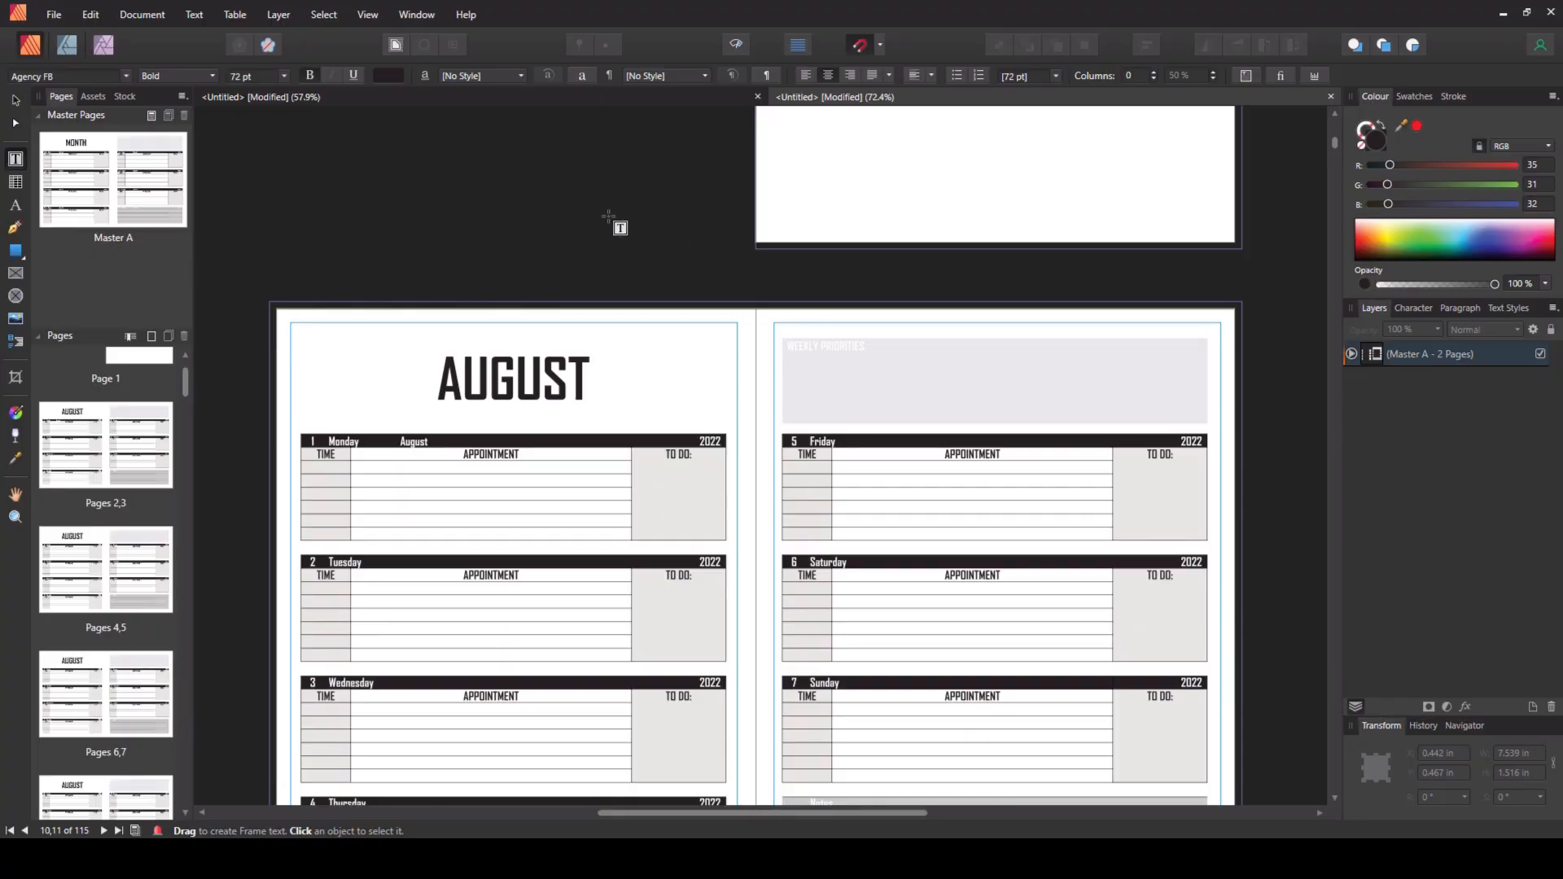
- Switch to the template document, open the Data Merge Manager and delete the 22-23 academic data source entry
click(354, 95)
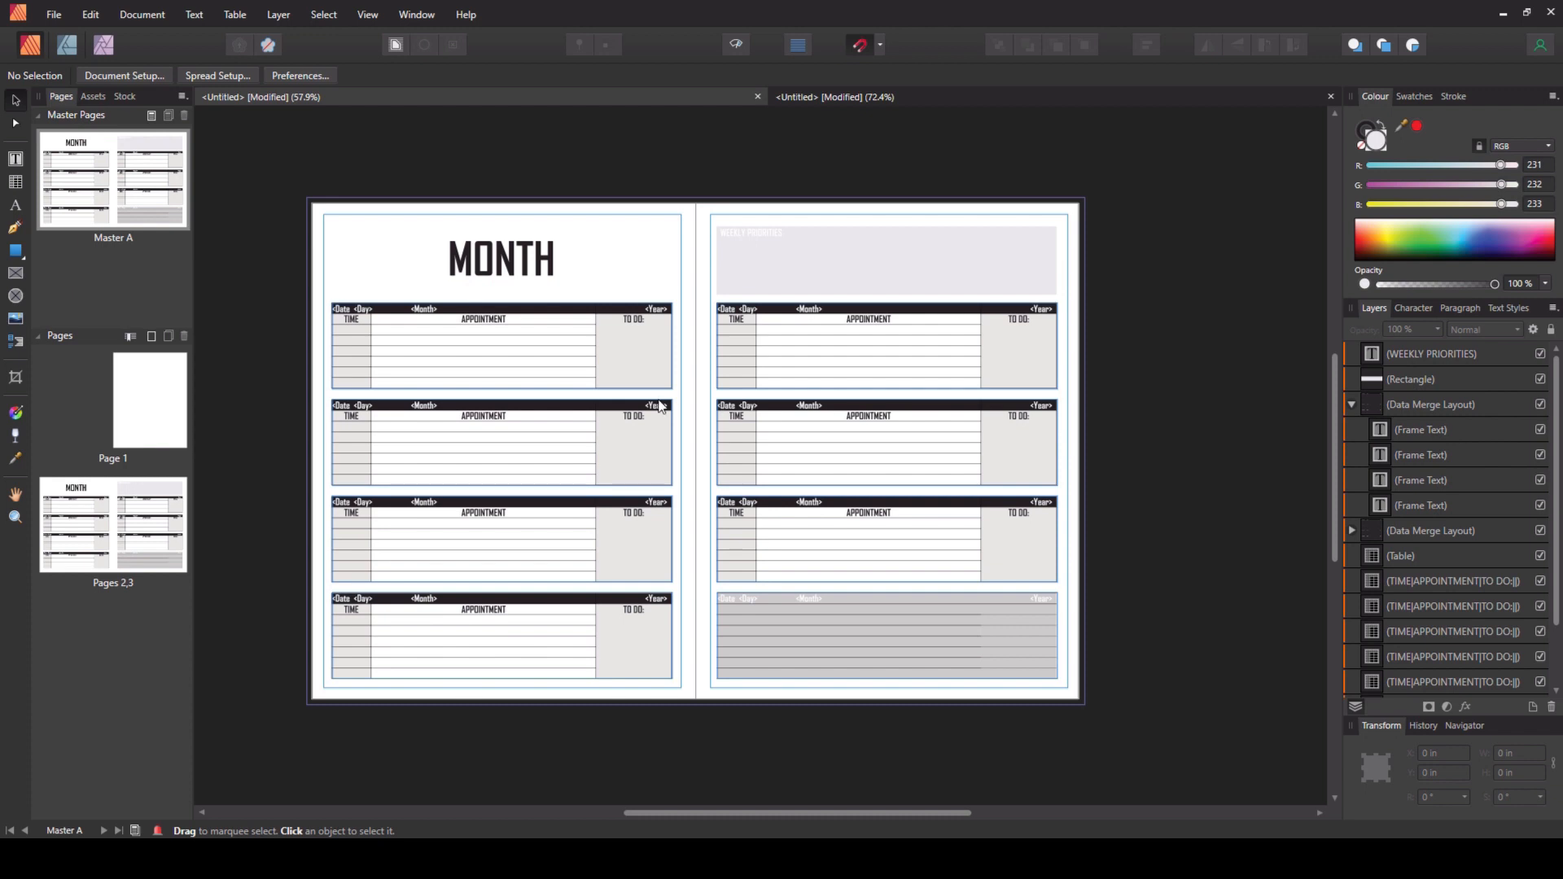
click(143, 22)
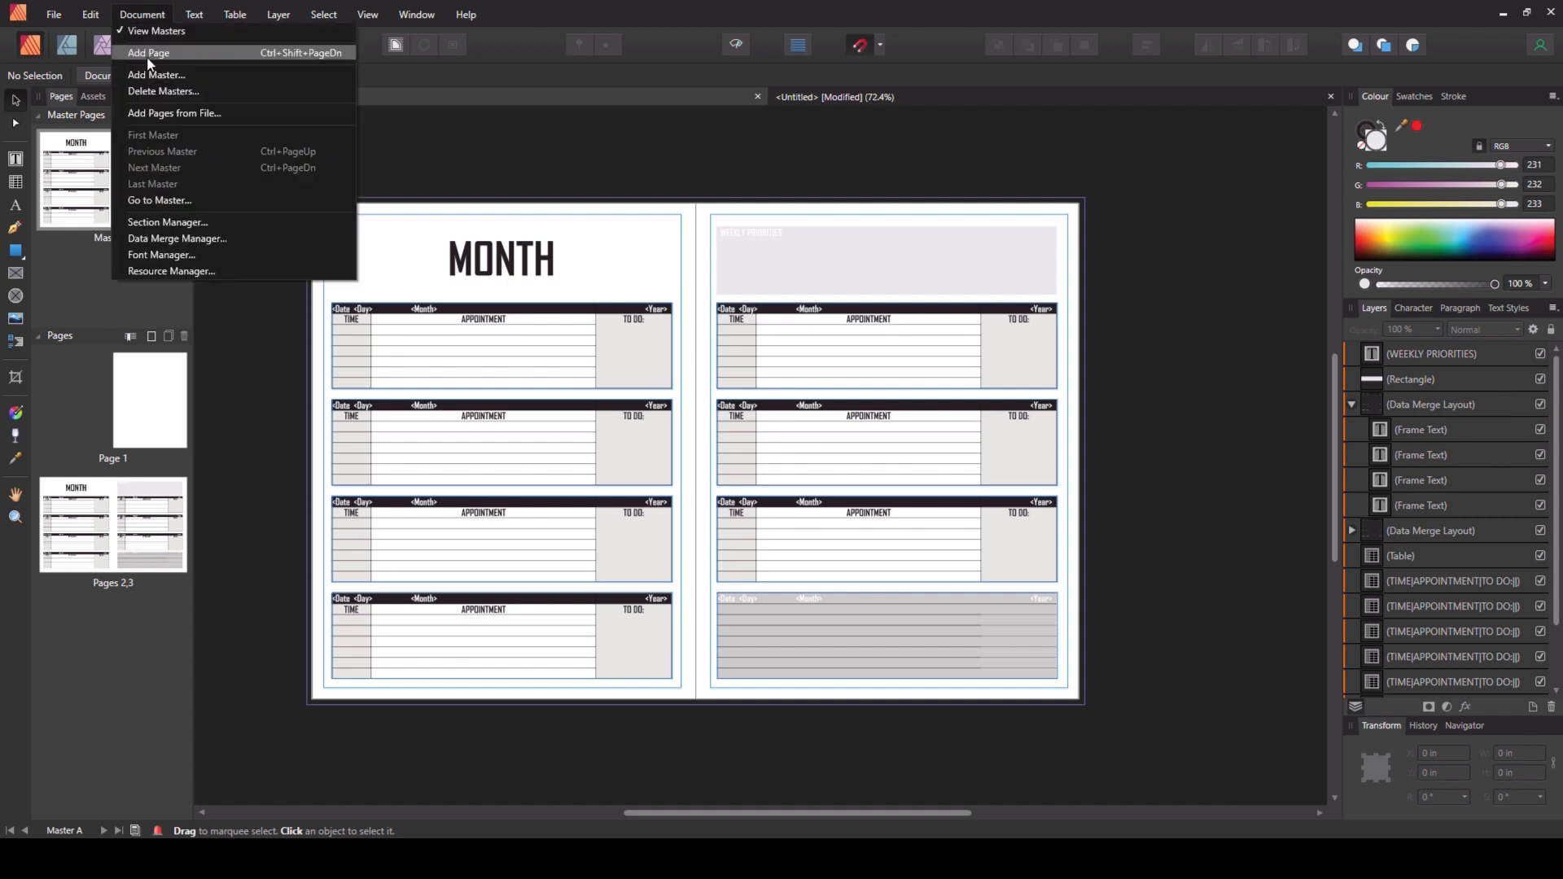
click(171, 238)
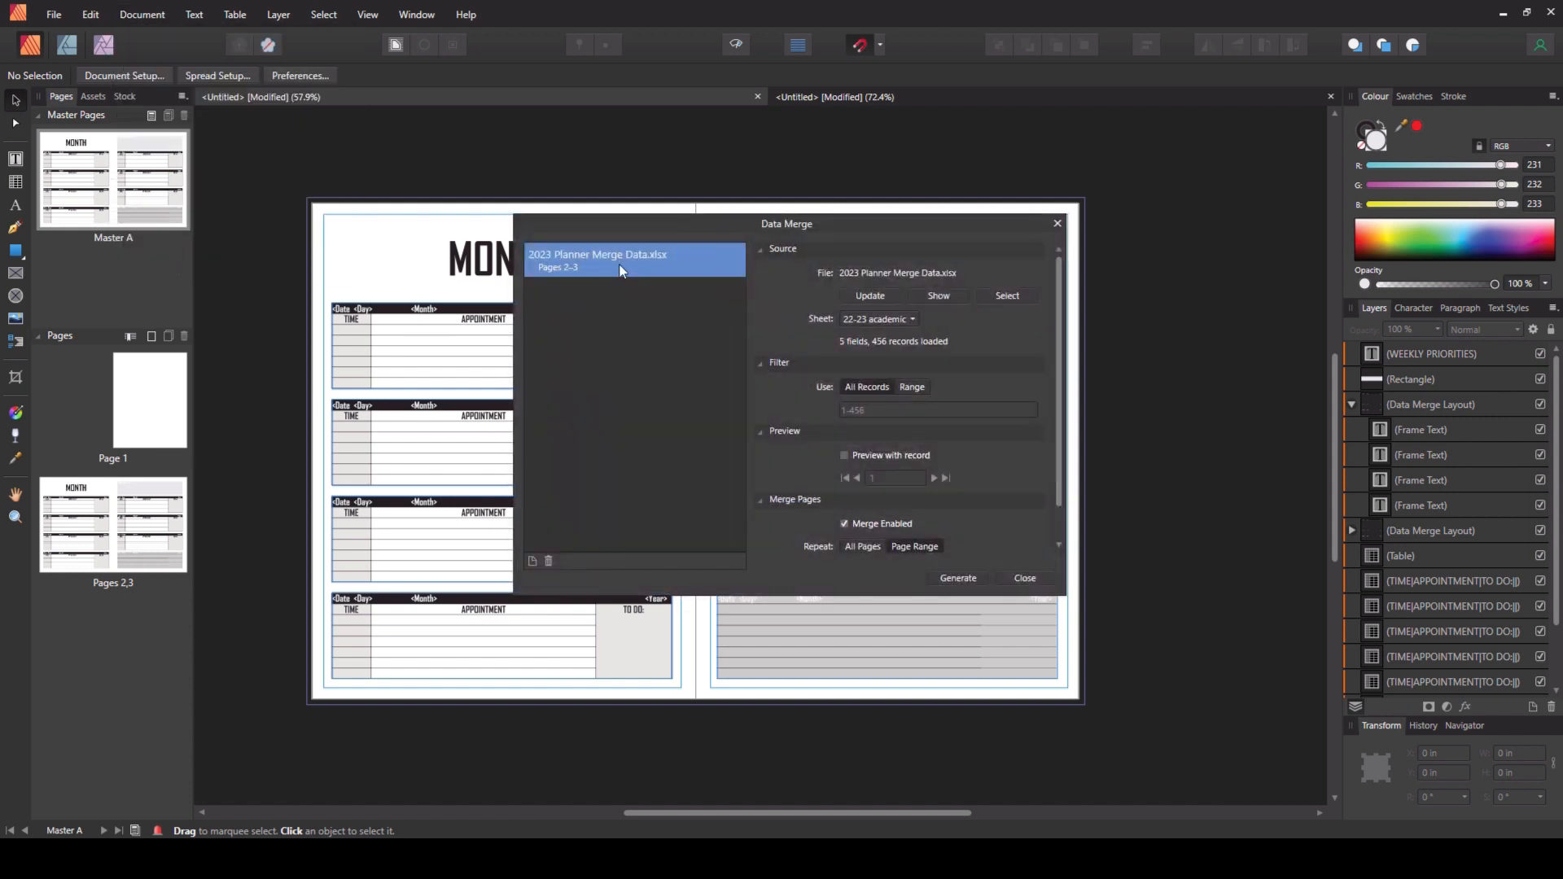
click(548, 562)
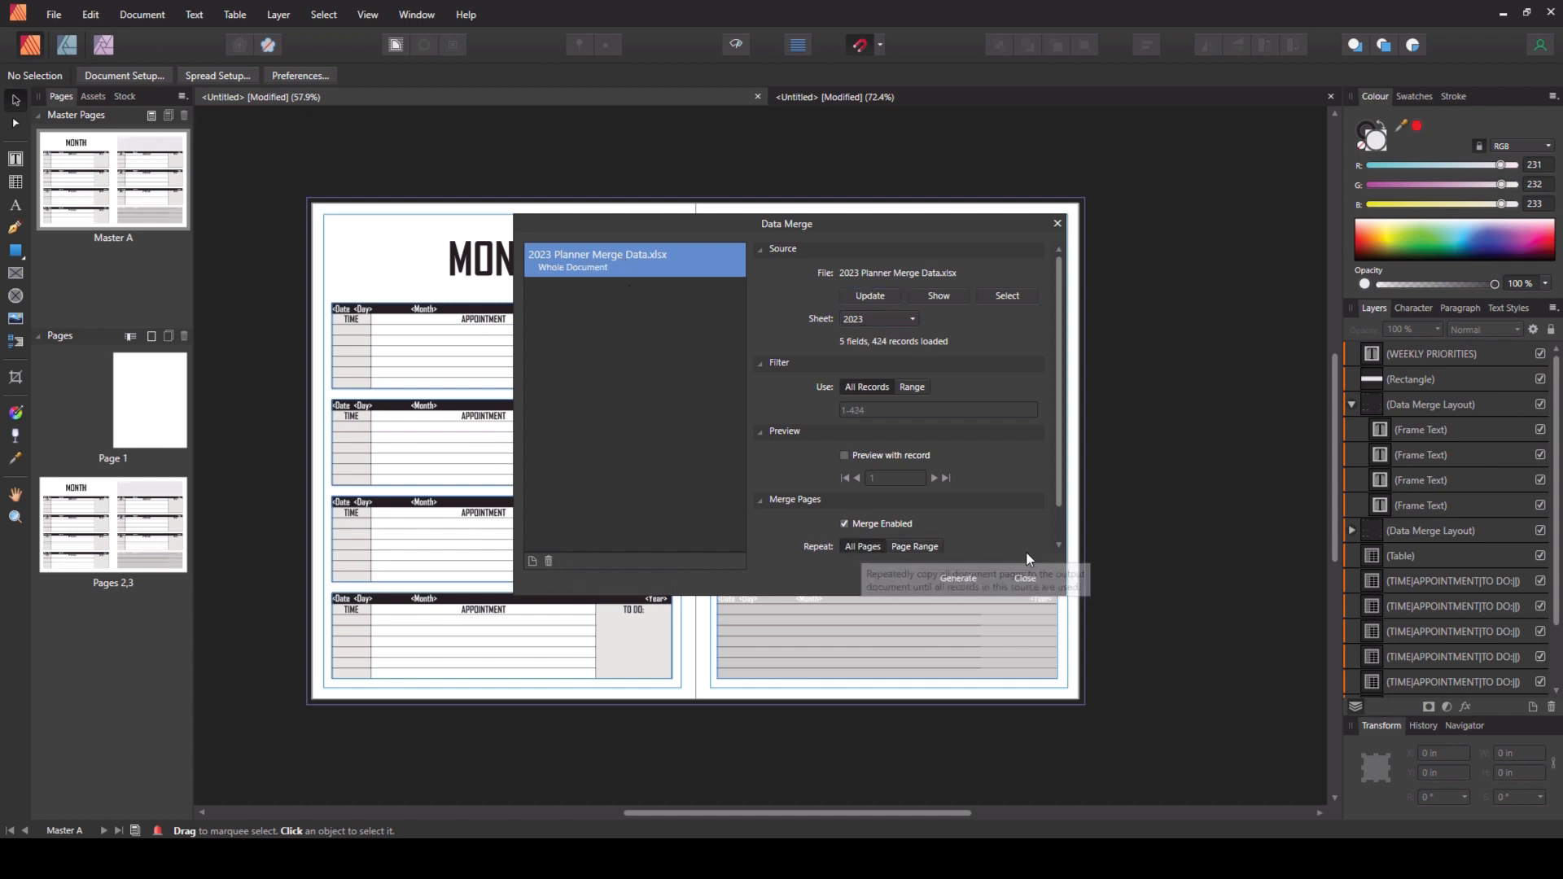
- Set the merge page range from 2 to 3, generate a new merged document and close the dialog
scroll(1056, 470, down, 2)
click(912, 510)
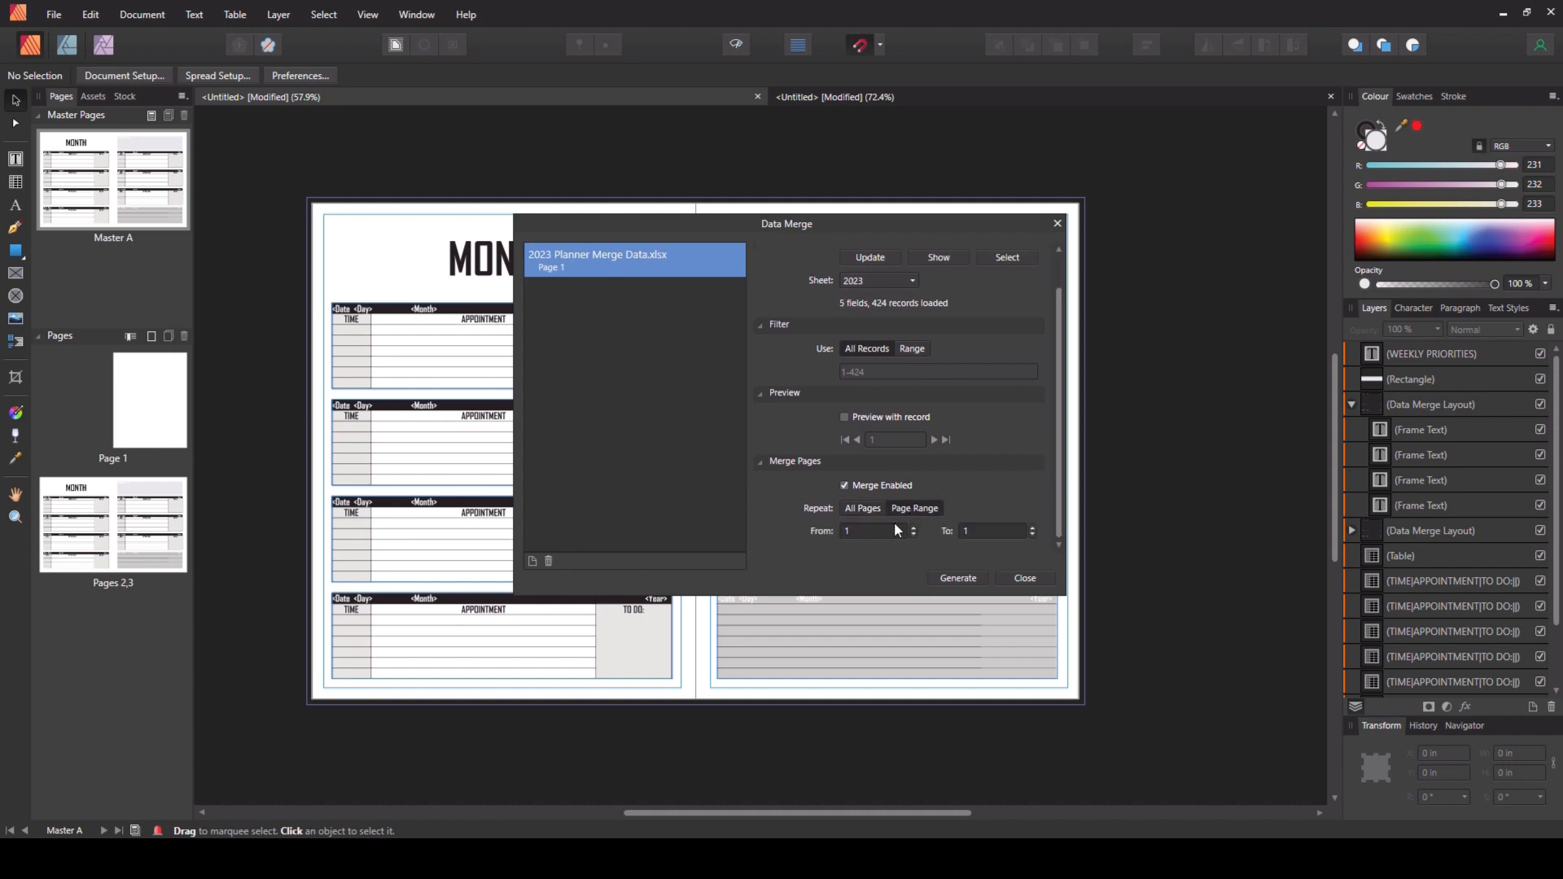
text(2)
click(978, 529)
text(3)
click(960, 575)
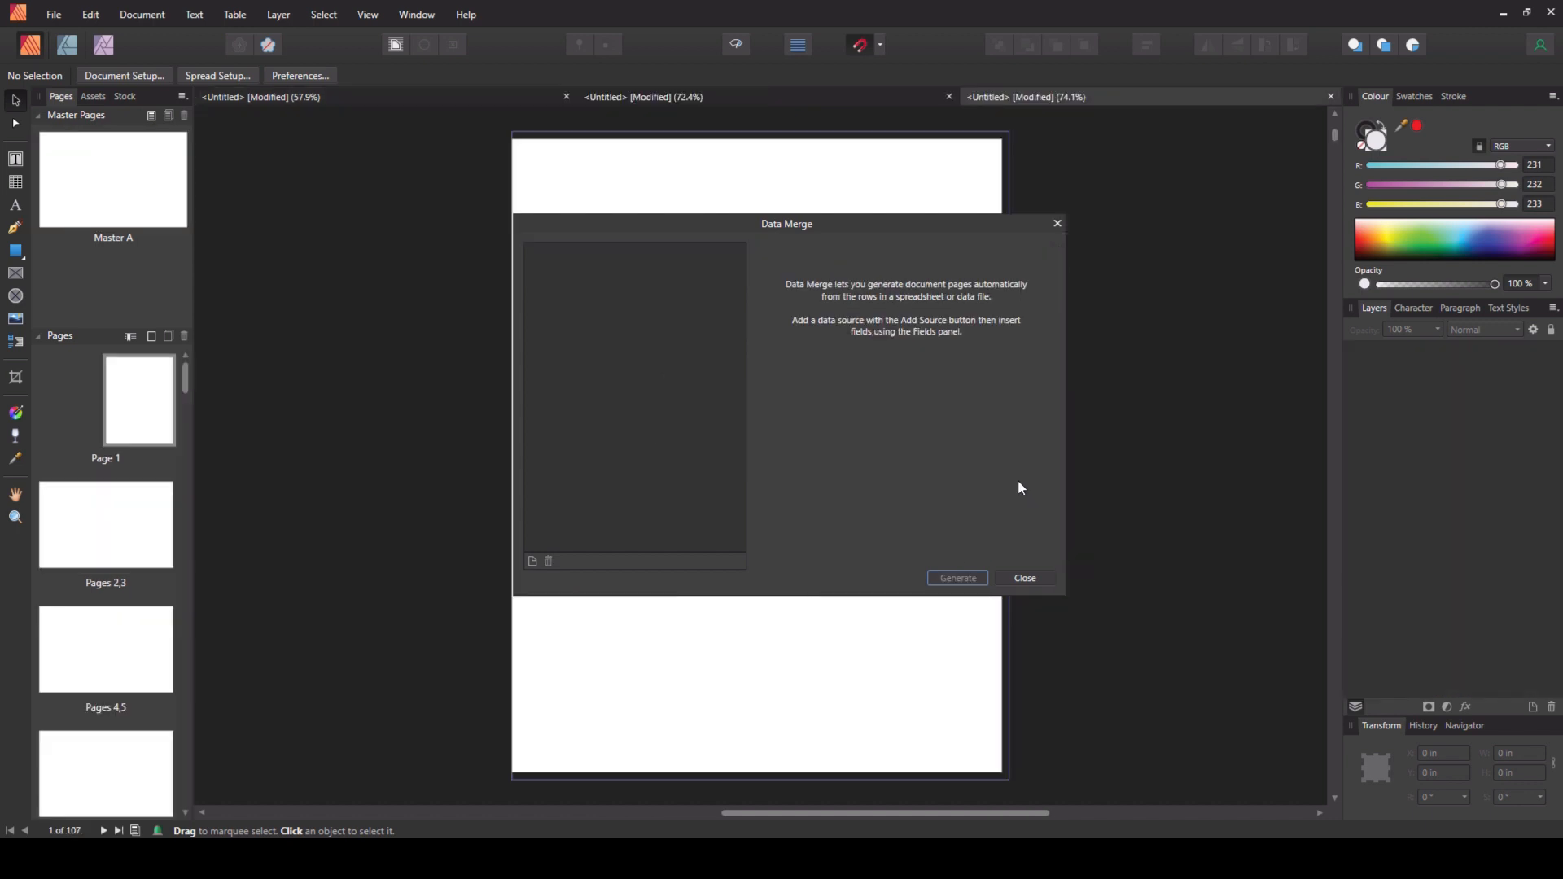
click(1057, 224)
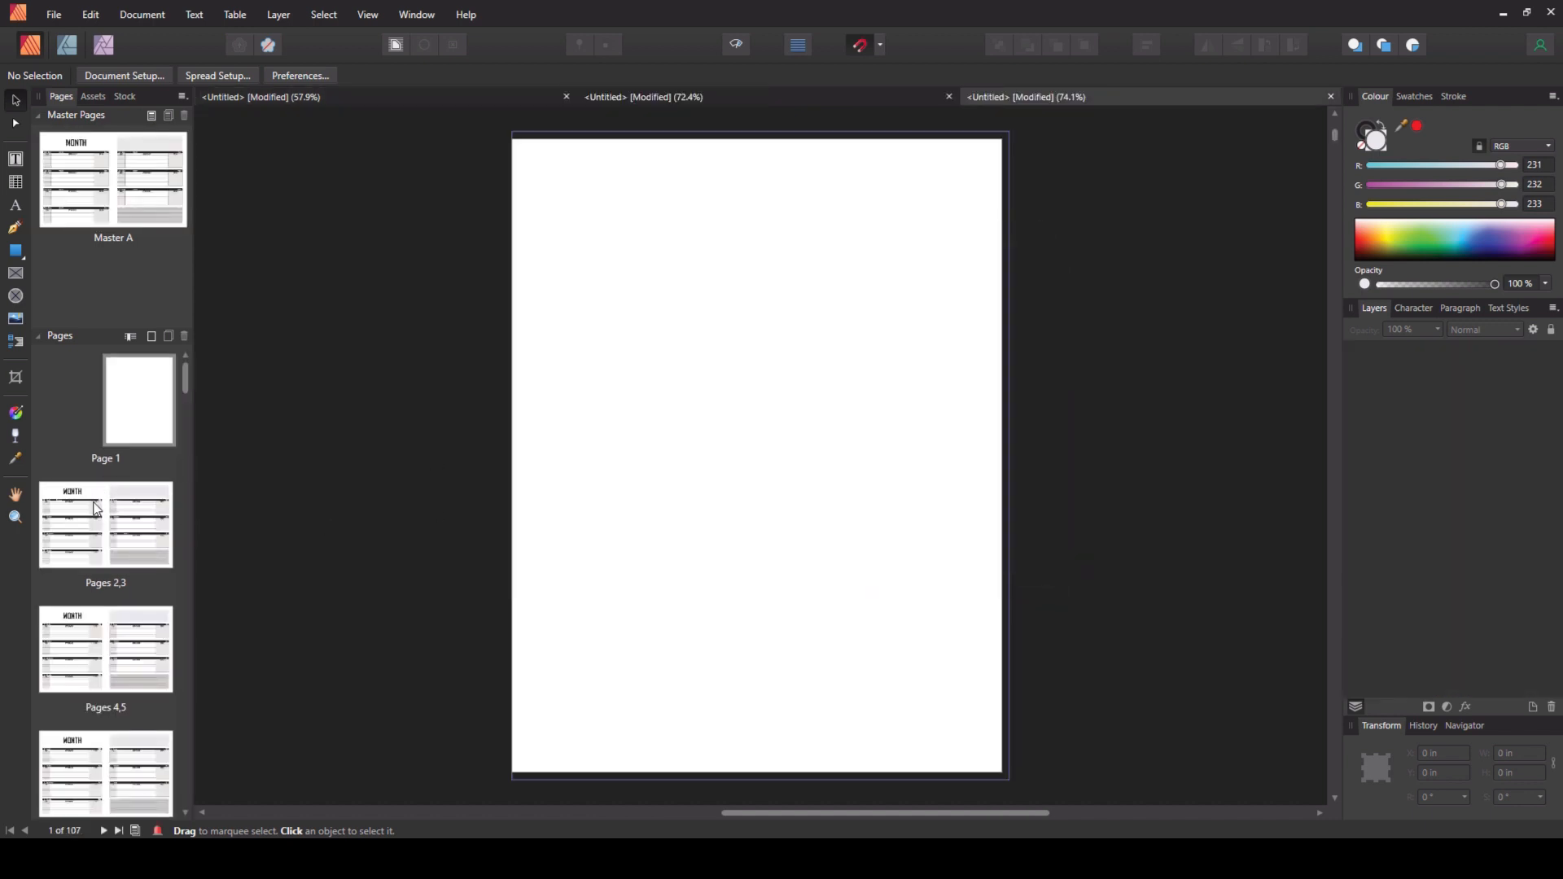
- Open the pages 2–3 spread of the newly generated document
double_click(98, 510)
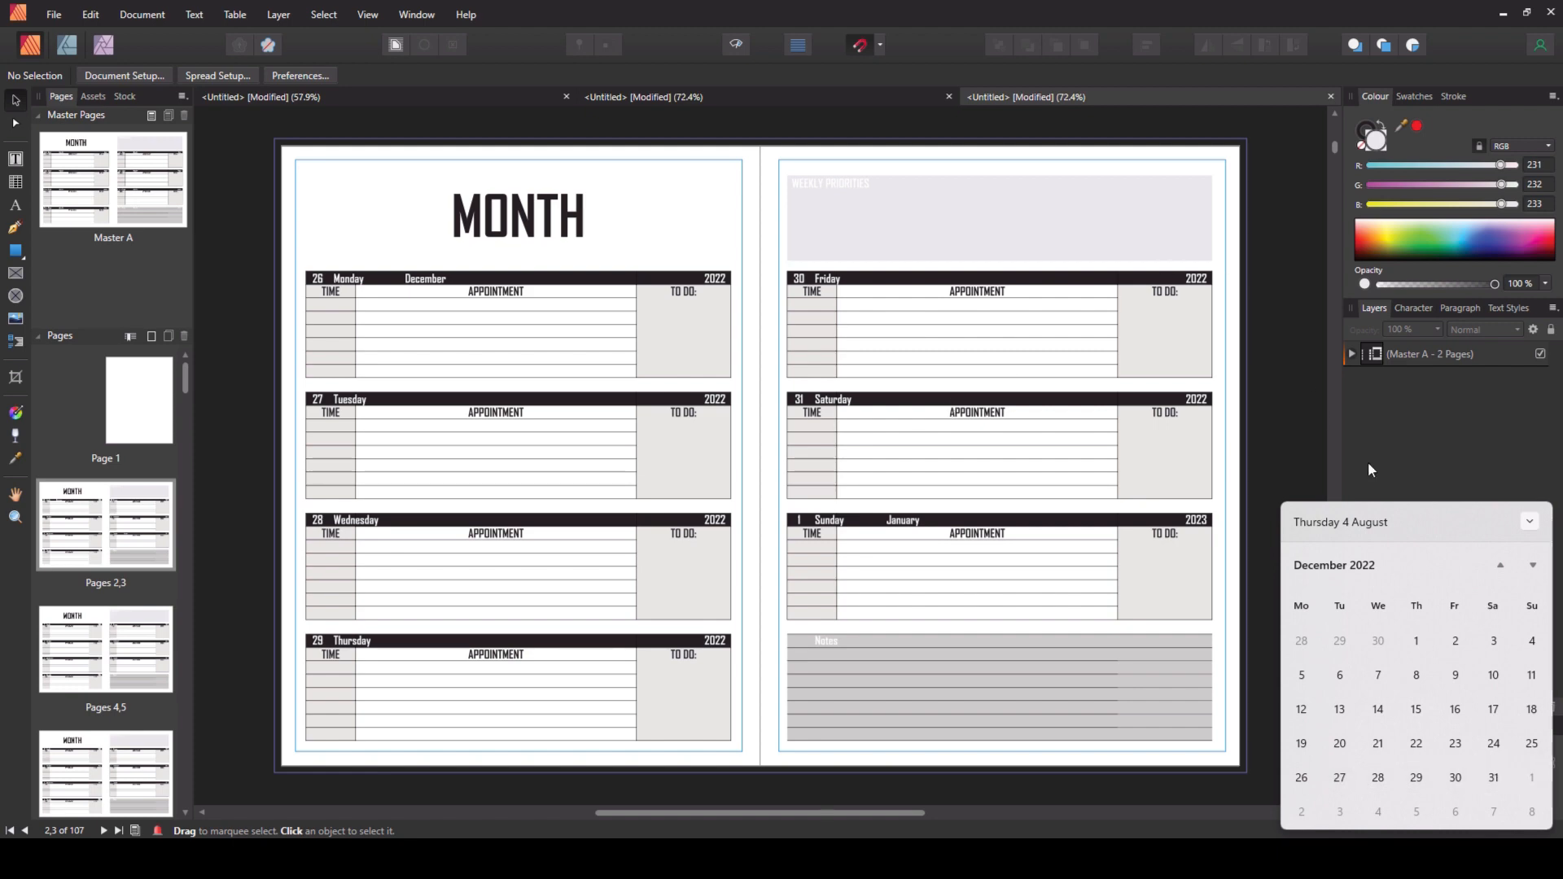
click(1530, 521)
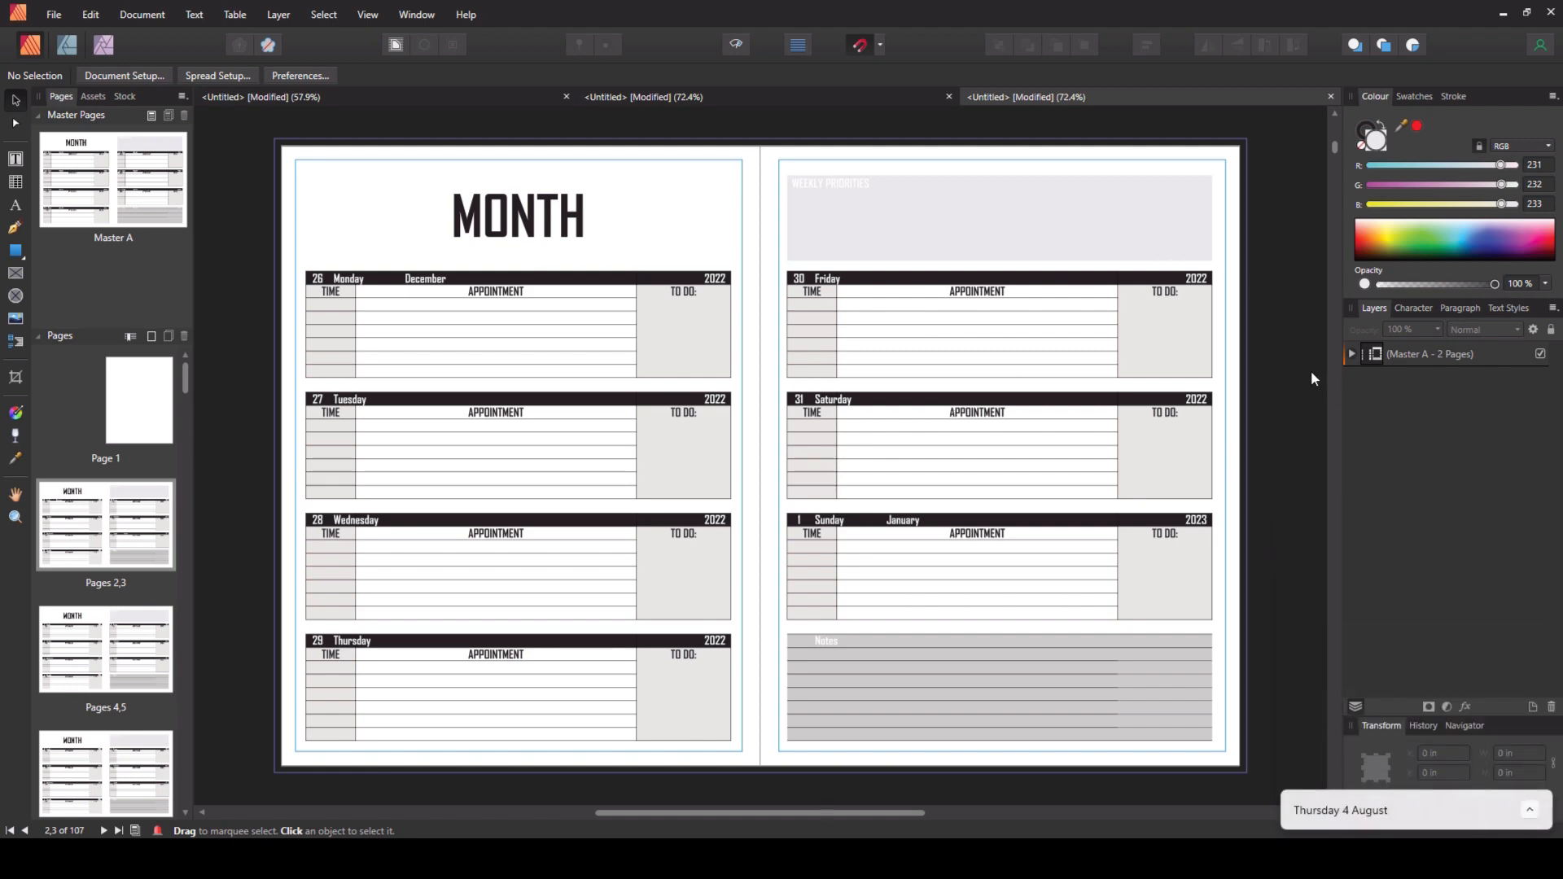